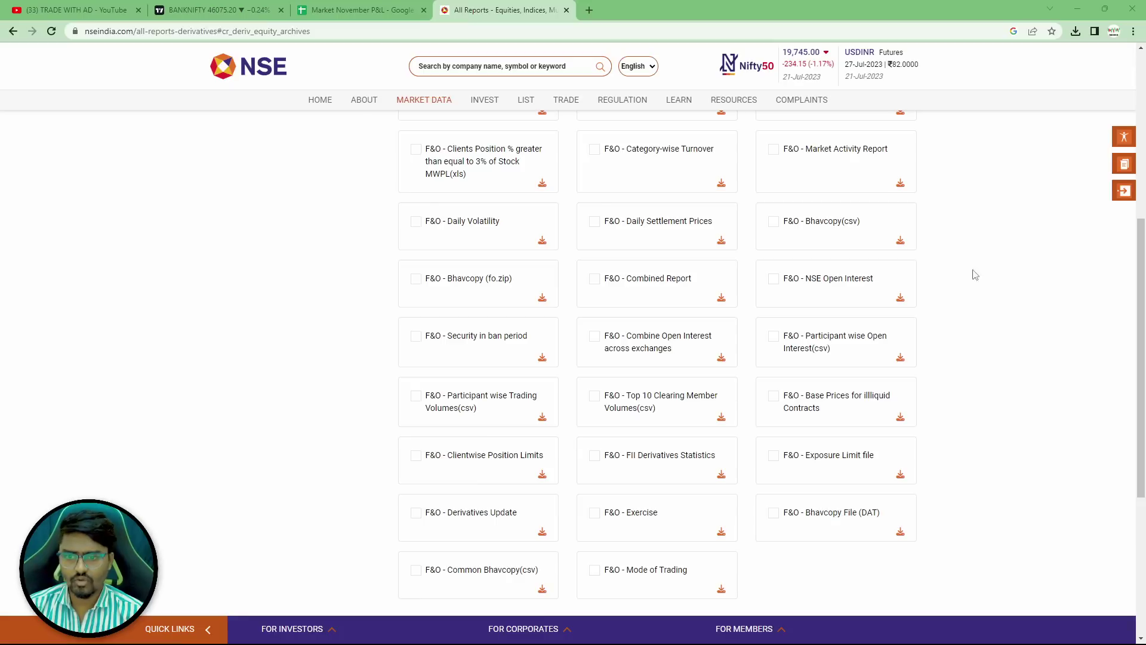
# Select the F&O - Participant wise Open Interest(csv) report for 20-Jul-2023 and download it.
pyautogui.click(774, 336)
pyautogui.scroll(5, 700, 239)
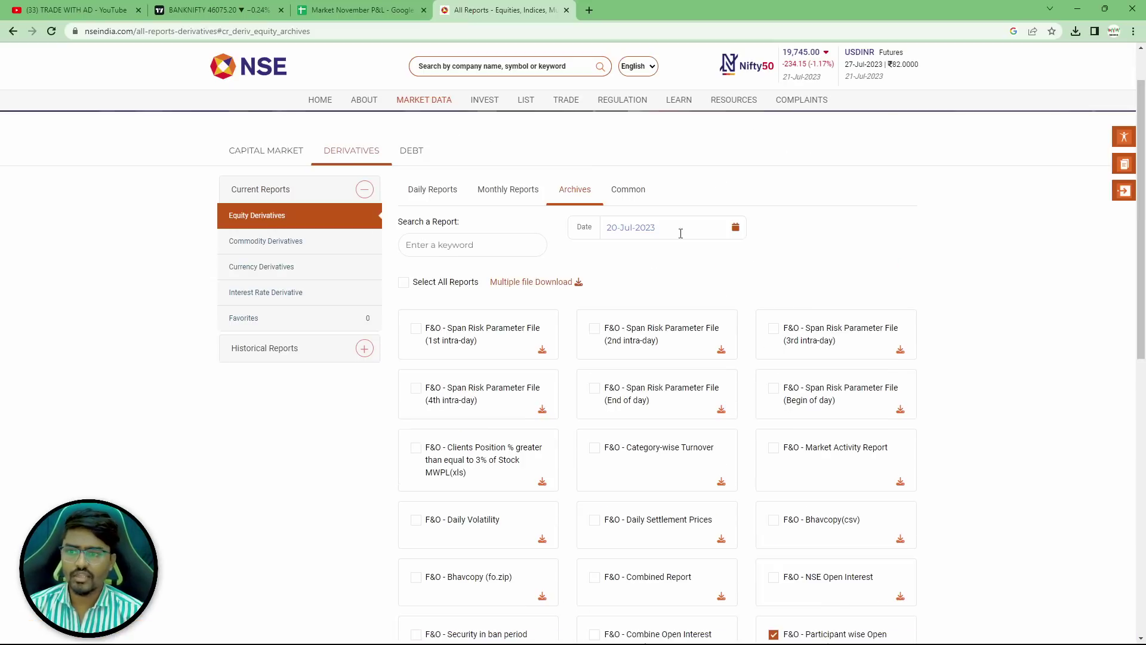
pyautogui.scroll(-3, 784, 370)
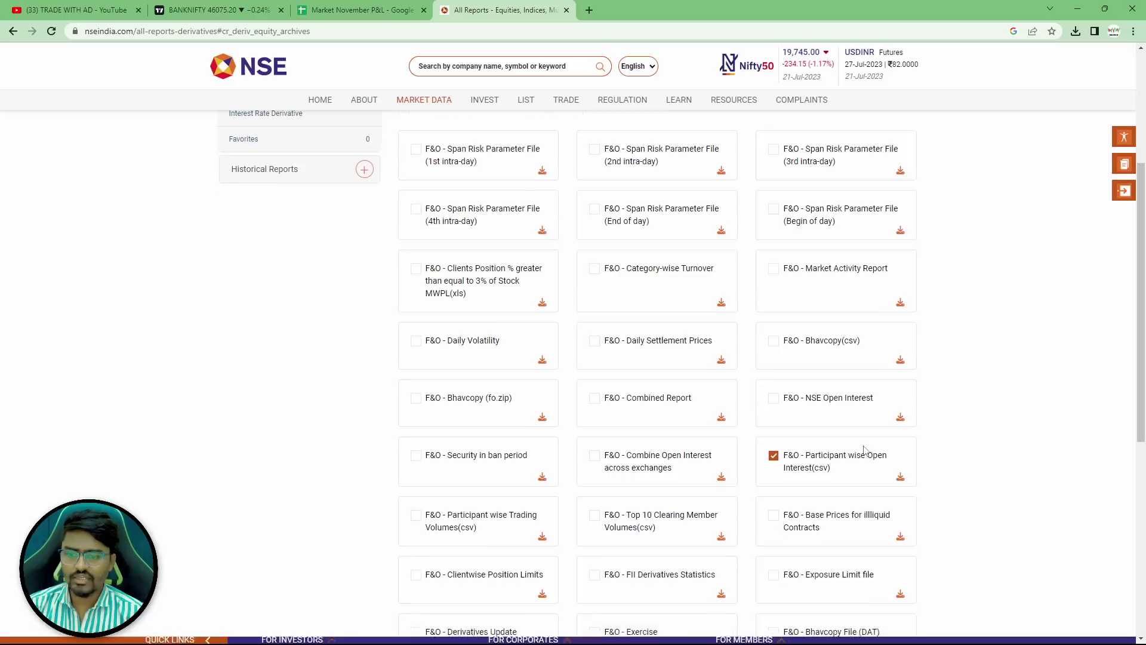
pyautogui.click(901, 481)
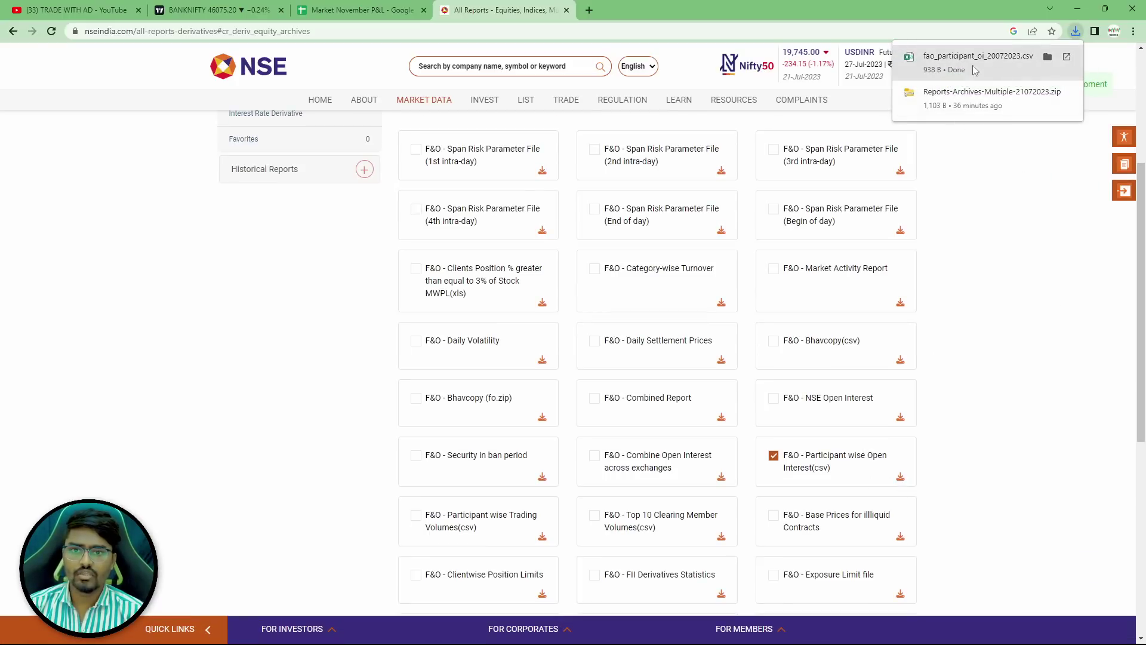
# Change the archive date to 21-Jul-2023 and download that day's F&O - Participant wise Open Interest(csv) report.
pyautogui.scroll(4, 1009, 370)
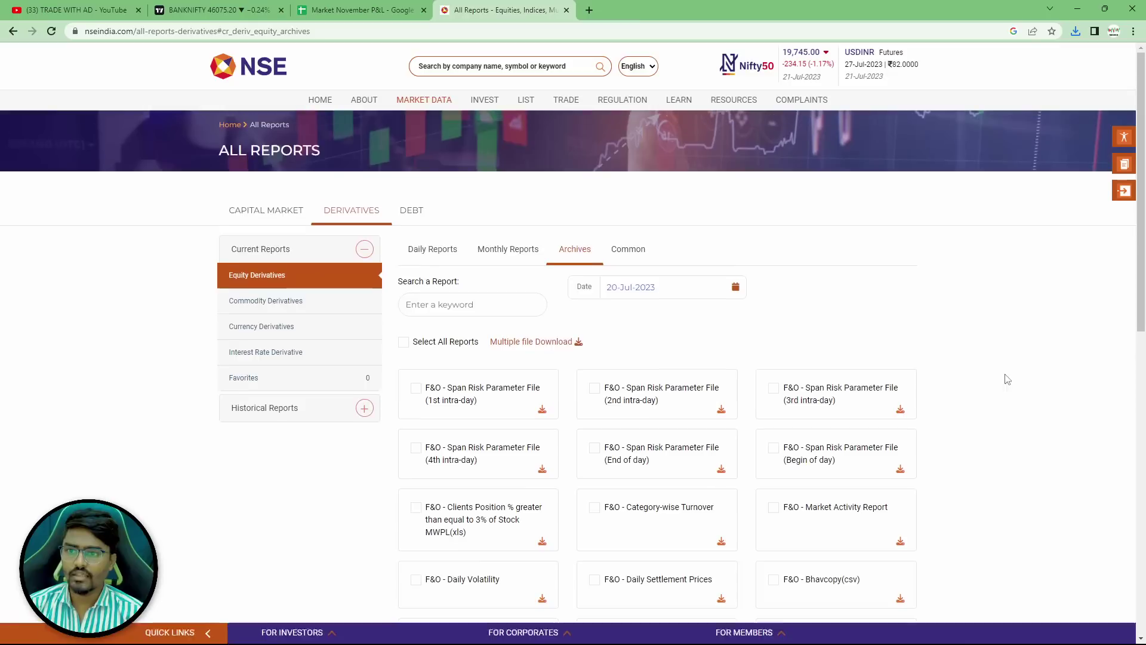
pyautogui.click(736, 286)
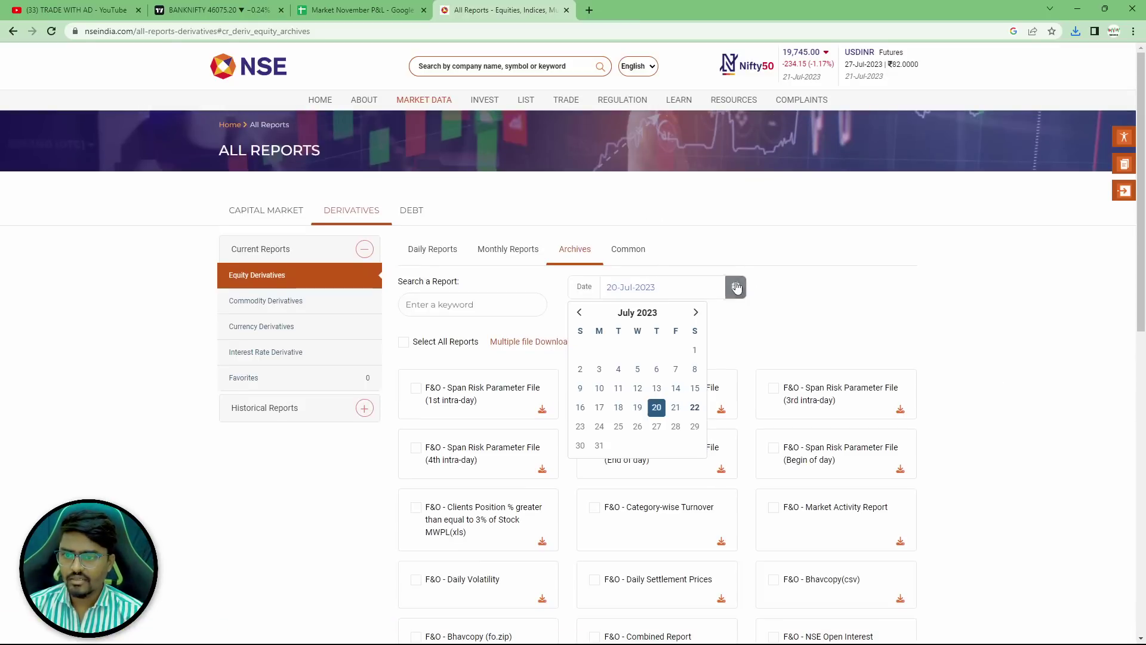
pyautogui.click(675, 406)
pyautogui.scroll(-6, 743, 336)
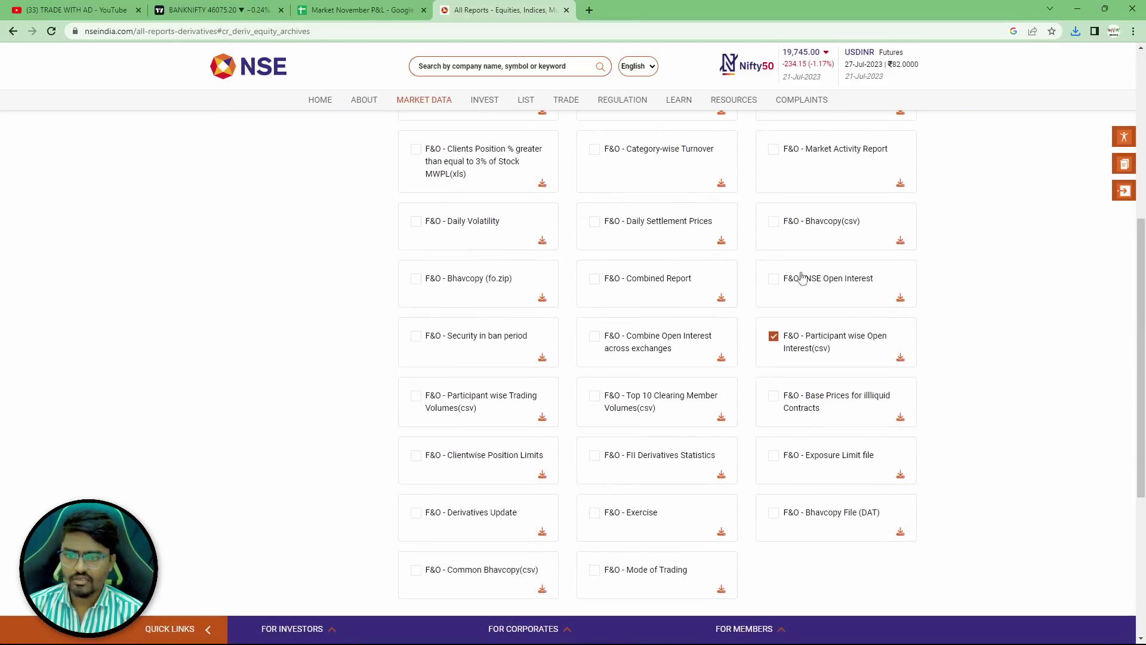
pyautogui.click(901, 358)
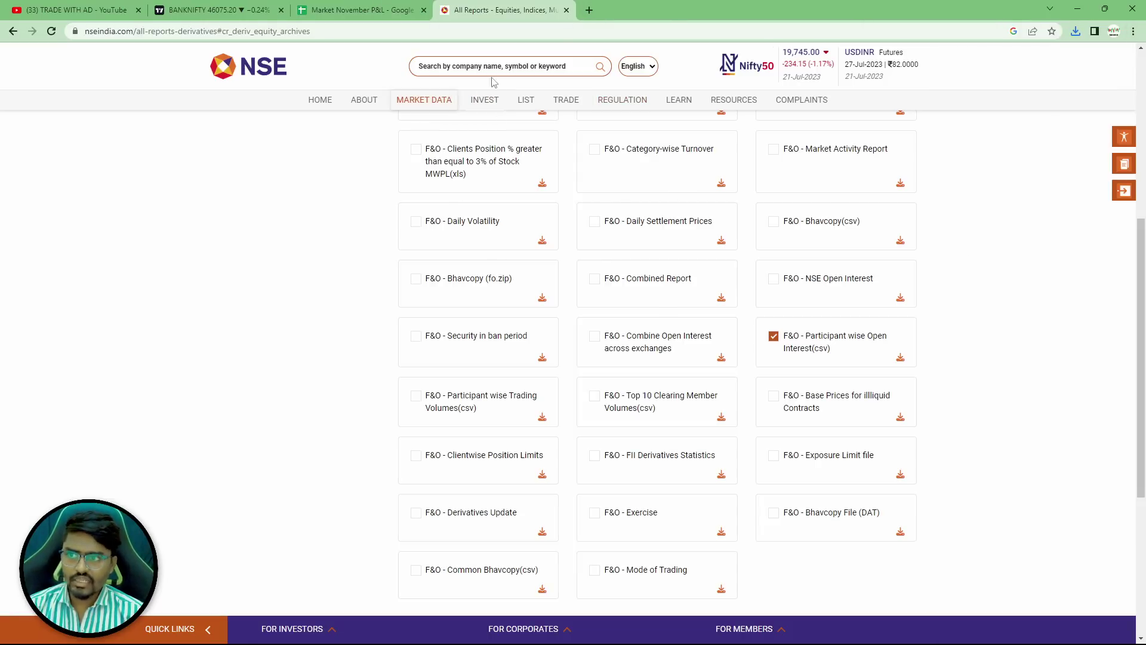
# Close the NSE reports page and open the browser's download history to check the downloaded CSV files.
pyautogui.click(569, 17)
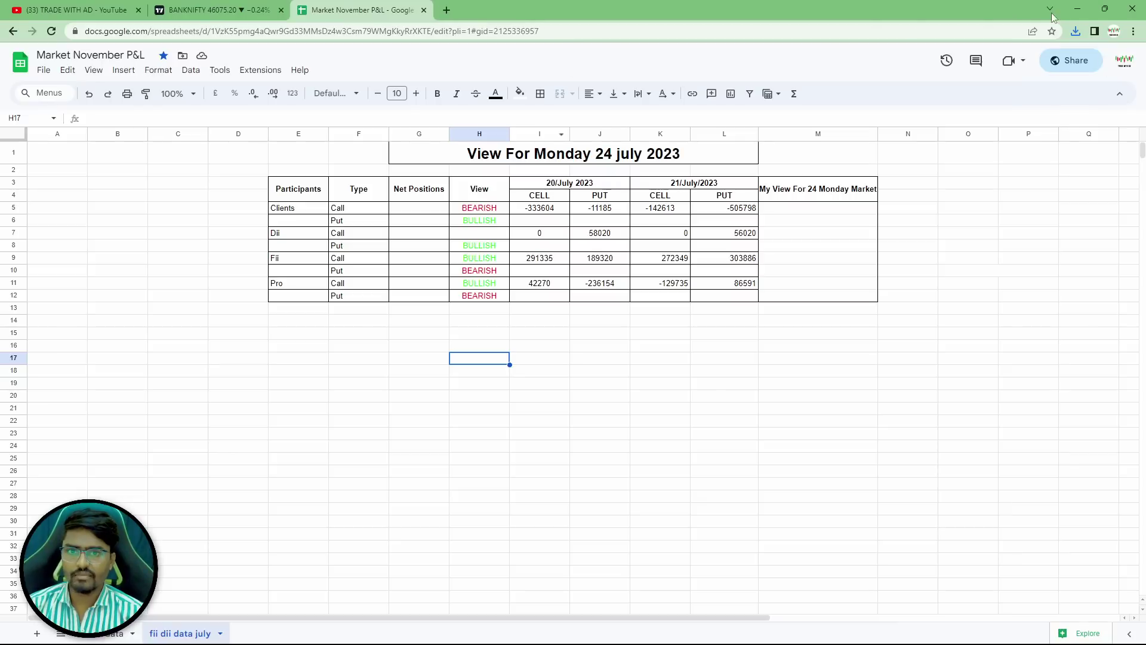
pyautogui.click(447, 10)
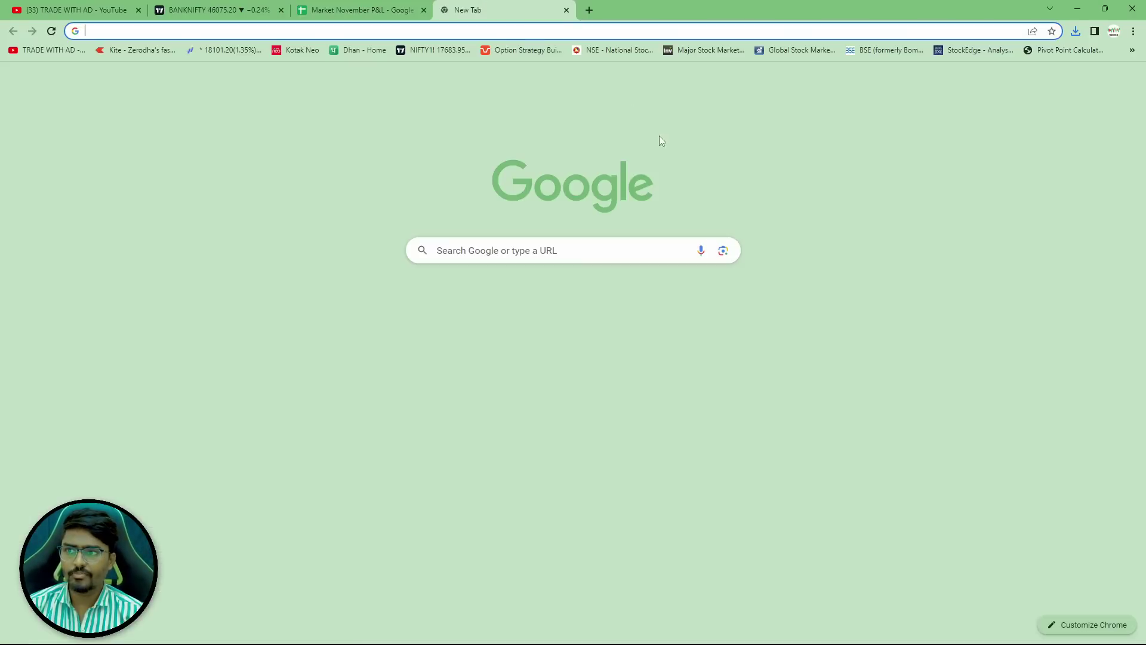
pyautogui.click(1133, 31)
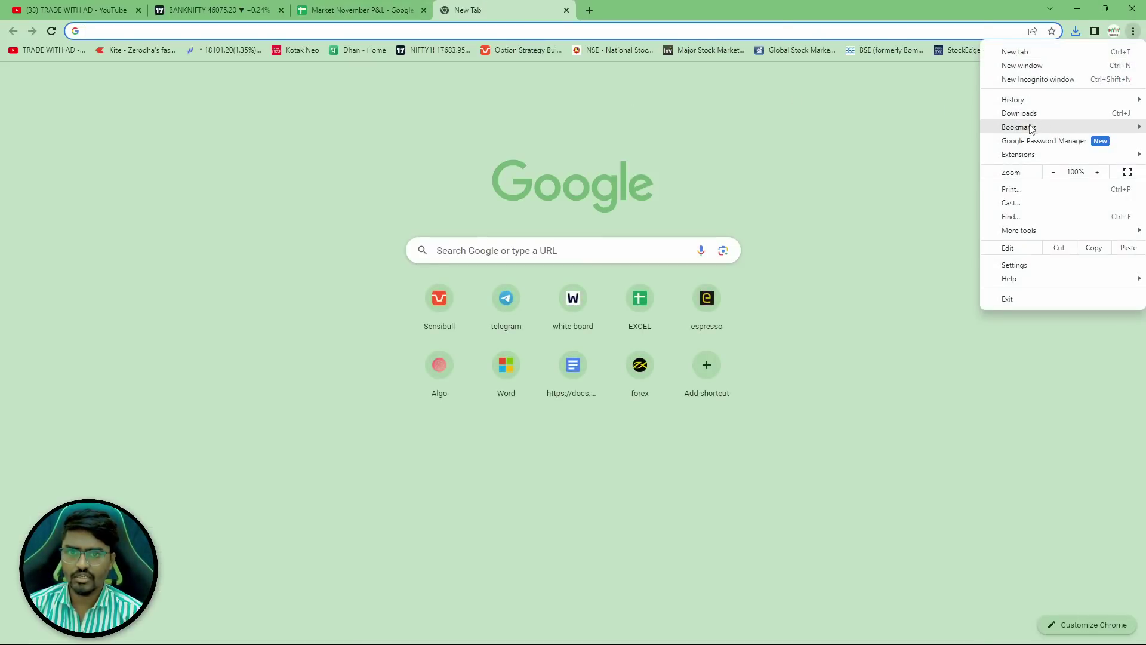
pyautogui.click(1027, 115)
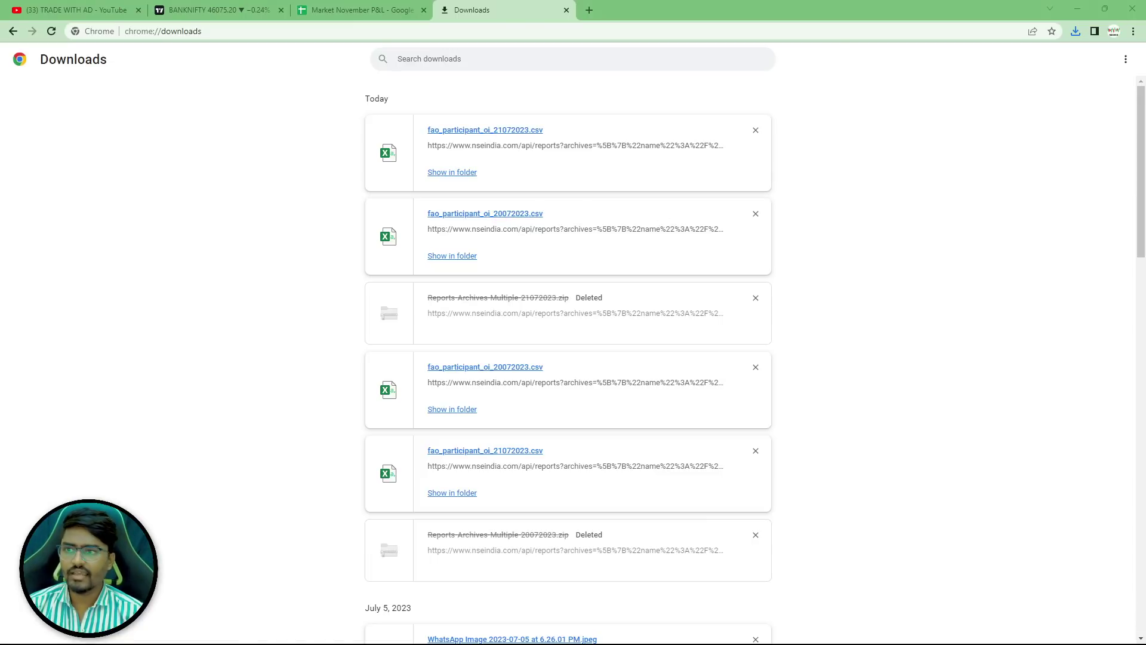
# Close the download history and return to the Market November P&L spreadsheet.
pyautogui.click(567, 10)
pyautogui.click(220, 5)
pyautogui.click(358, 10)
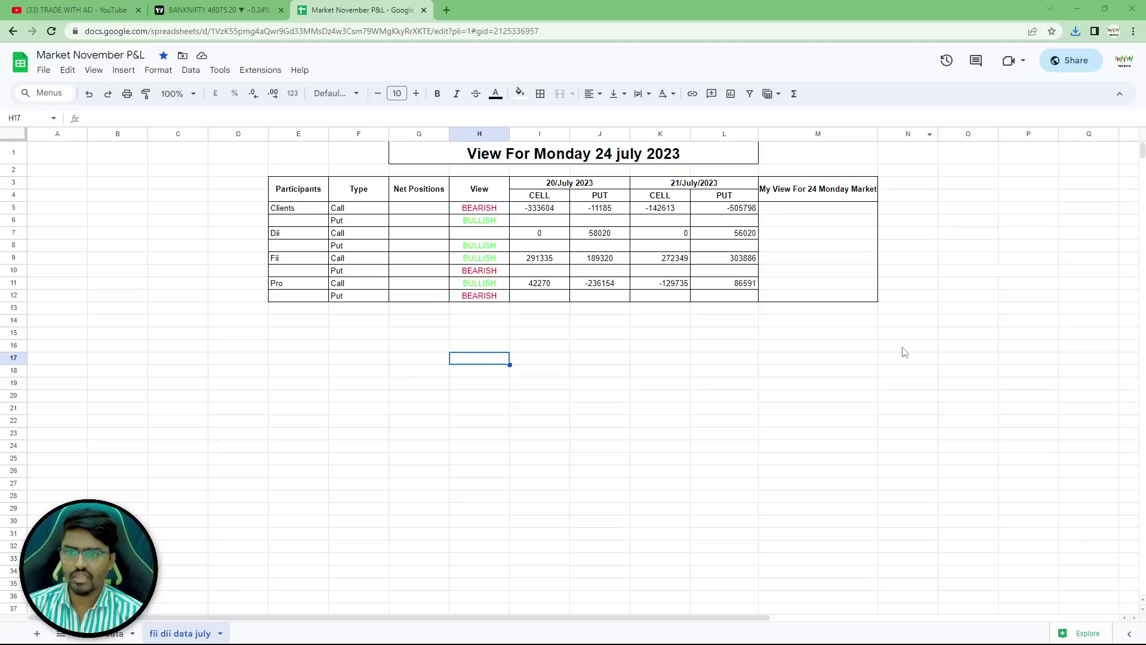
pyautogui.click(686, 384)
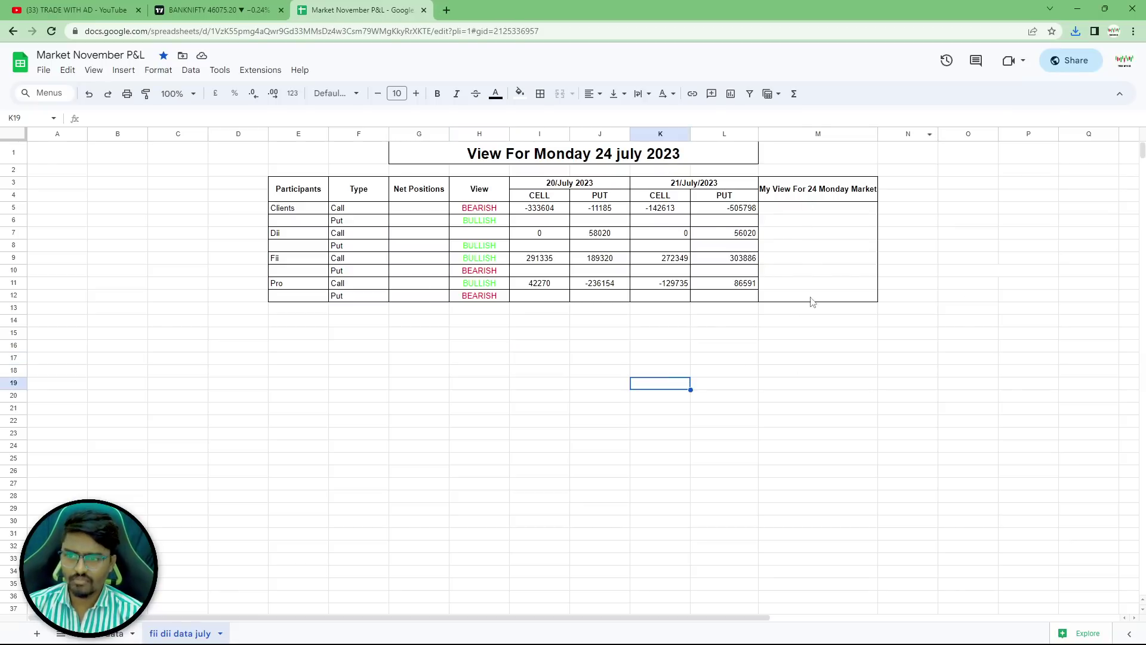
pyautogui.click(719, 359)
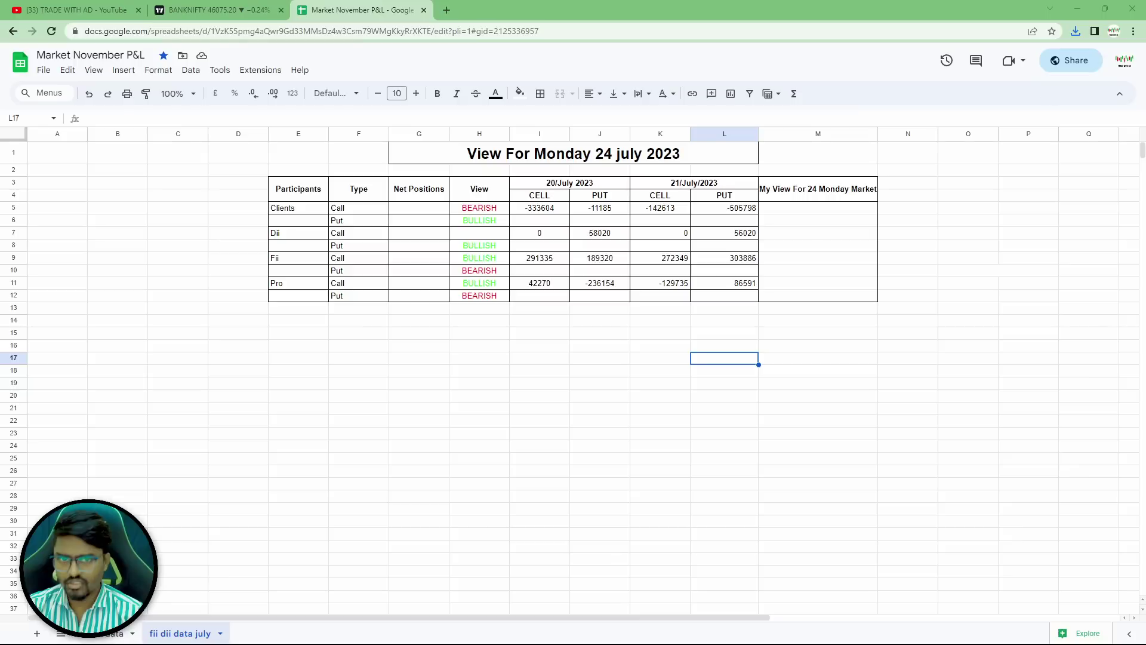
pyautogui.moveTo(303, 146)
pyautogui.mouseDown()
pyautogui.moveTo(460, 137)
pyautogui.moveTo(955, 166)
pyautogui.moveTo(517, 373)
pyautogui.moveTo(302, 239)
pyautogui.moveTo(277, 151)
pyautogui.mouseUp()
pyautogui.press('Escape')
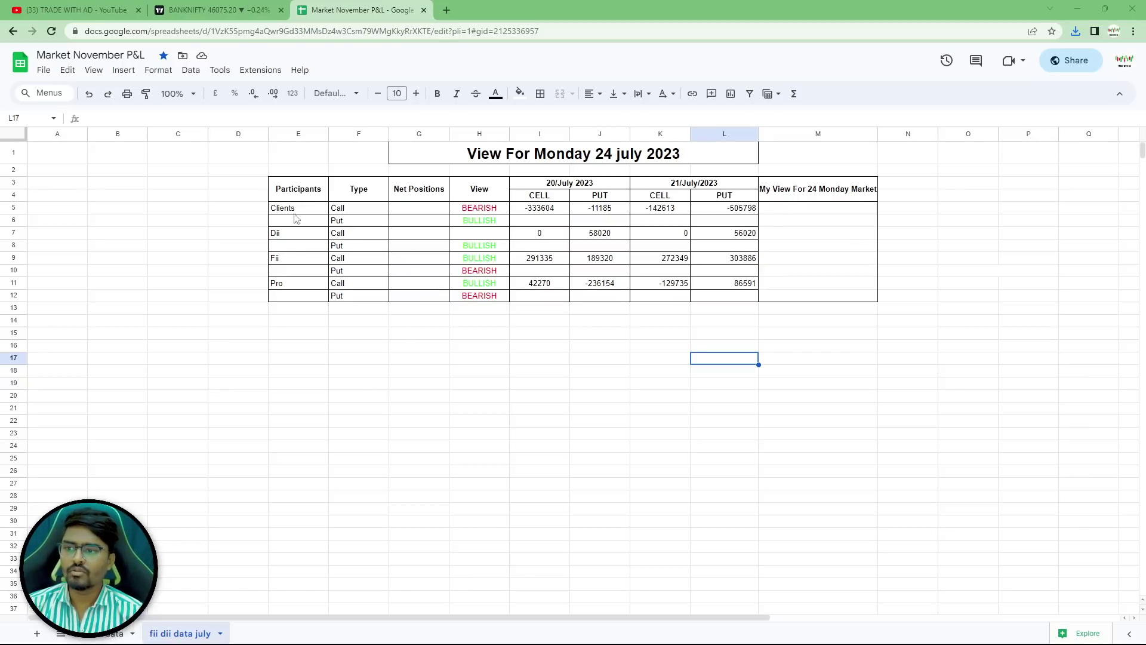
# Clear the CELL and PUT figures under 20/July 2023 for all participants, range I5:J12.
pyautogui.click(539, 211)
pyautogui.press('Delete')
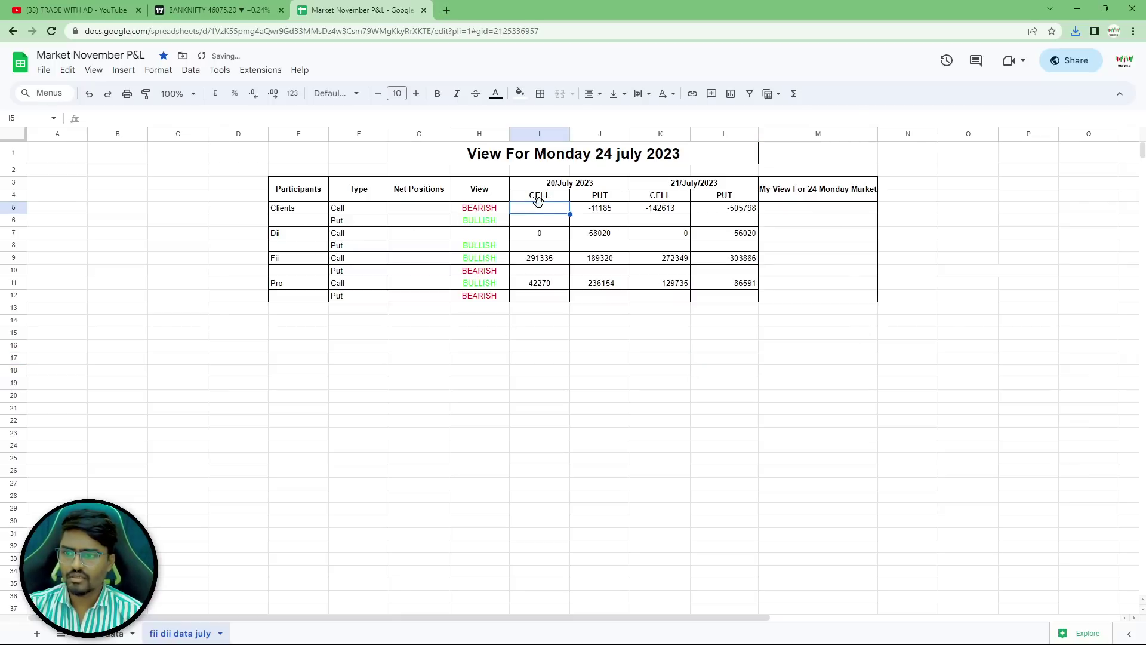
pyautogui.click(547, 296)
pyautogui.click(615, 421)
pyautogui.hotkey('shift', 'Up')
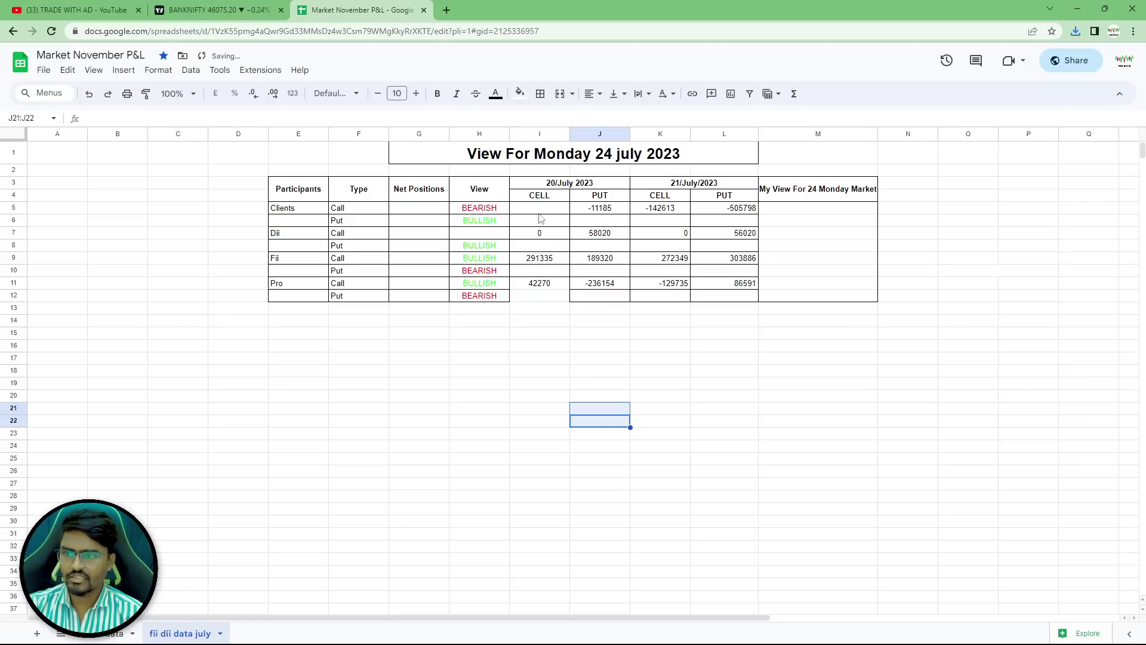
pyautogui.moveTo(539, 208); pyautogui.dragTo(541, 298)
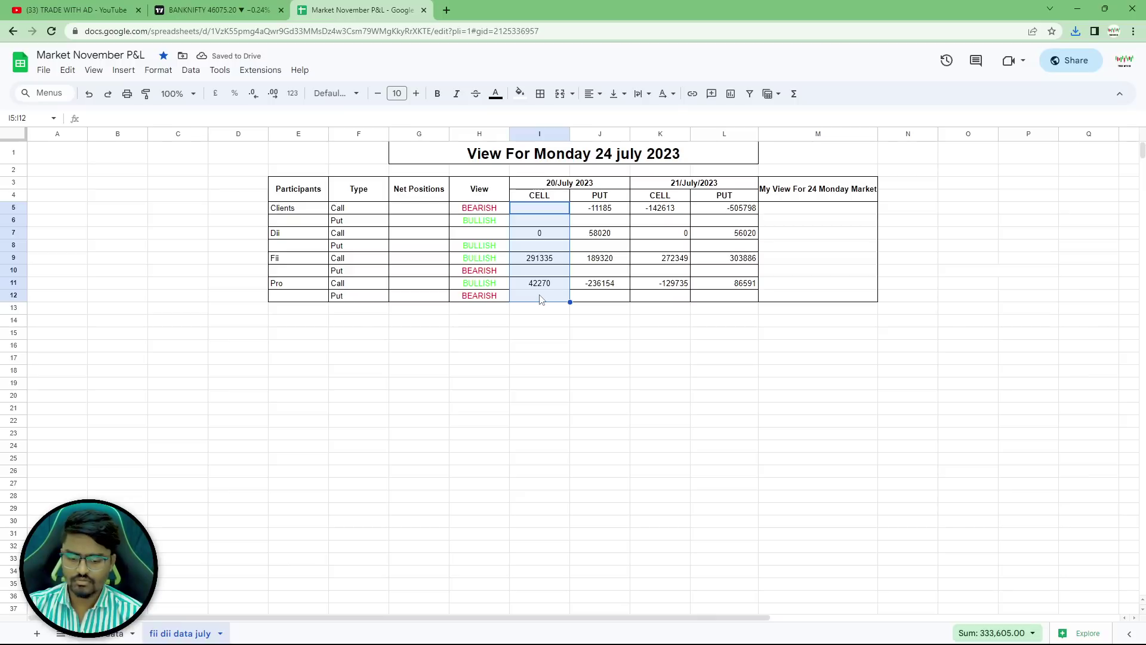
pyautogui.press('Delete')
pyautogui.moveTo(607, 214); pyautogui.dragTo(607, 298)
pyautogui.press('Delete')
# Clear the CELL and PUT figures under 21/July/2023 for all participants, range K5:L11.
pyautogui.moveTo(659, 215); pyautogui.dragTo(657, 290)
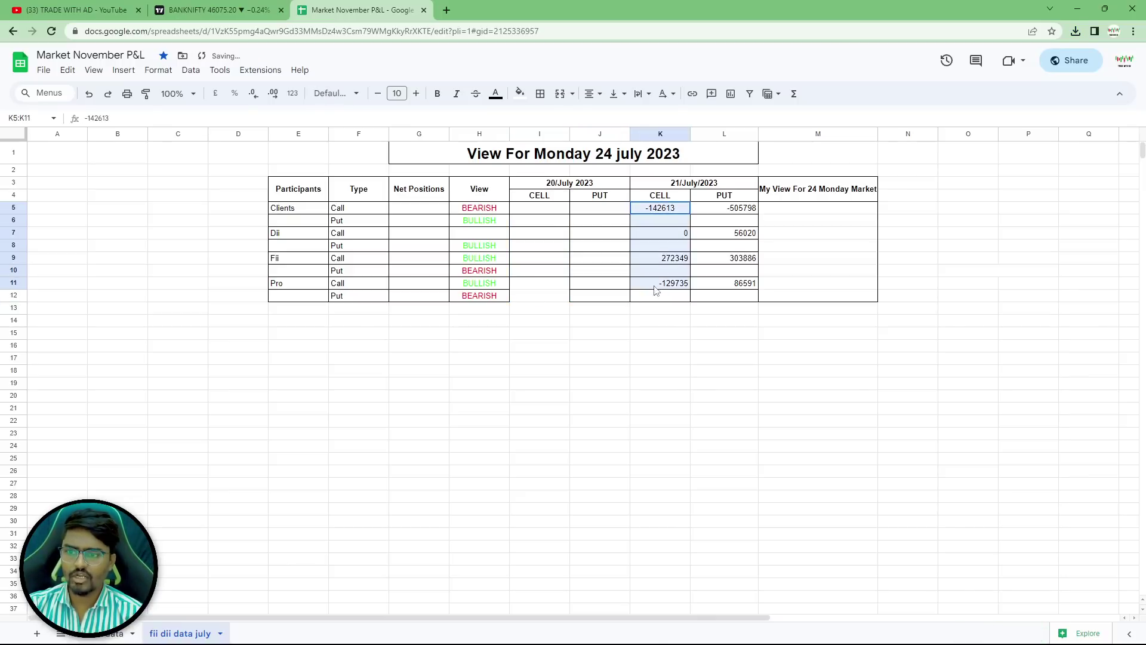
pyautogui.press('Delete')
pyautogui.moveTo(738, 210); pyautogui.dragTo(754, 288)
pyautogui.press('Delete')
# Apply all borders to cells I11:I12 in the Pro rows of the table.
pyautogui.moveTo(543, 285); pyautogui.dragTo(540, 297)
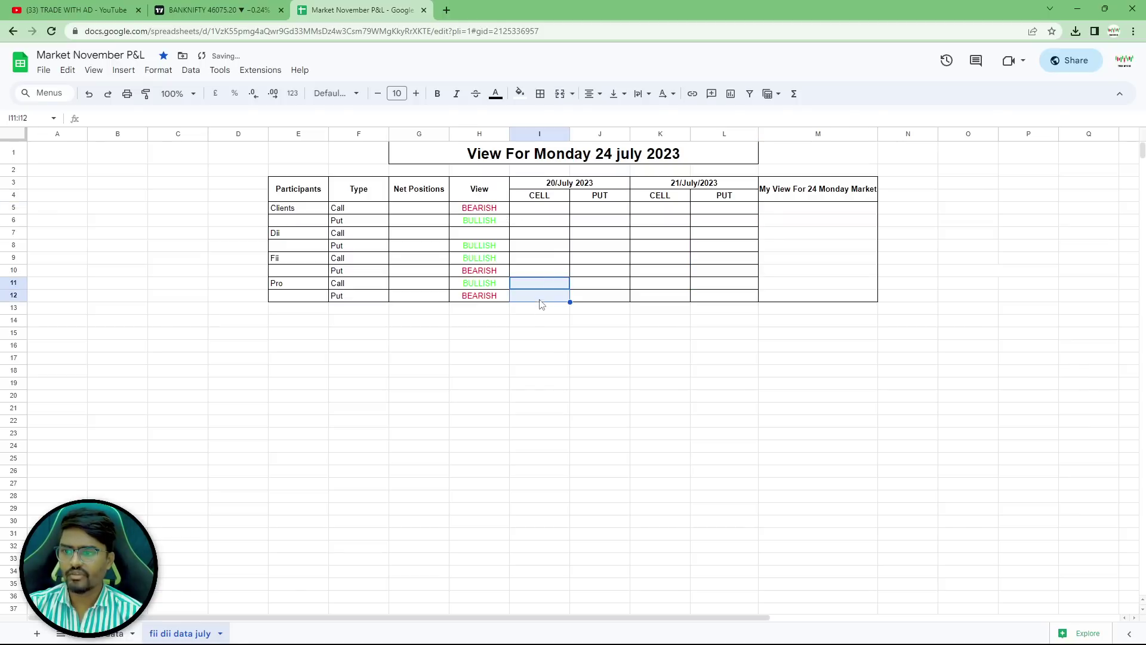
pyautogui.click(540, 95)
pyautogui.click(548, 118)
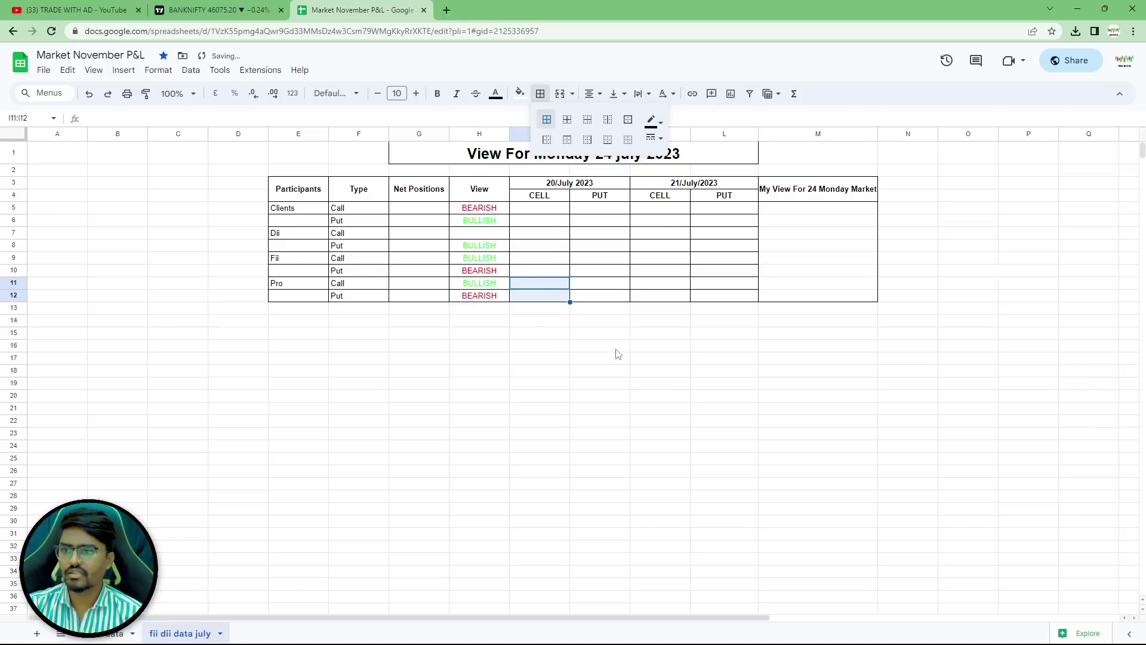
pyautogui.click(621, 371)
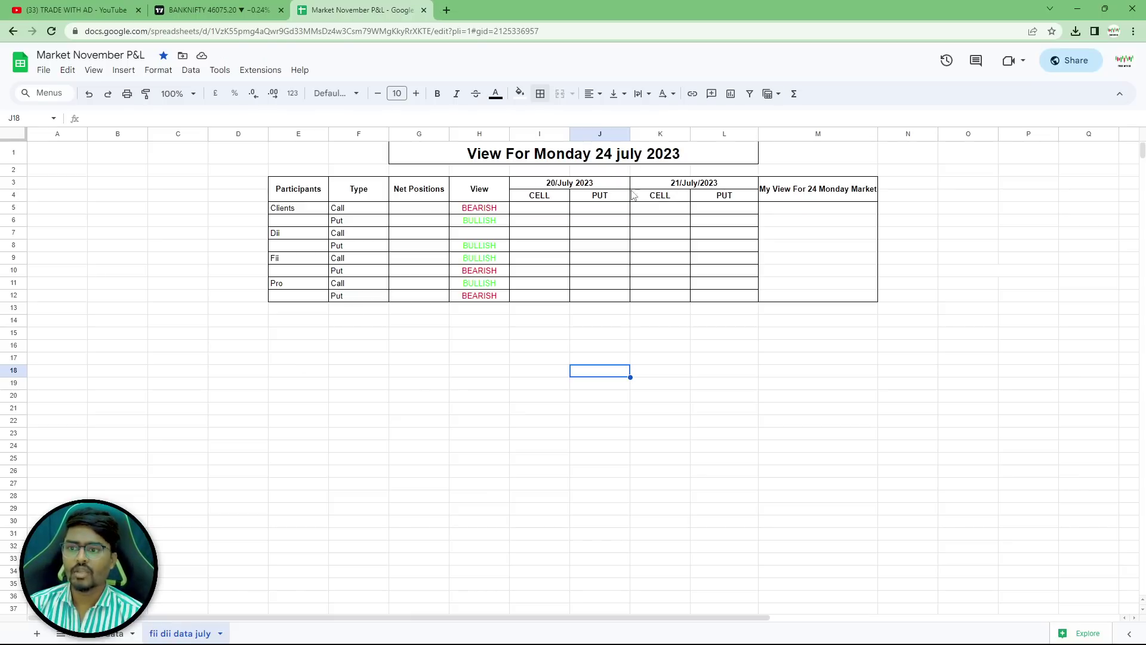
pyautogui.click(559, 186)
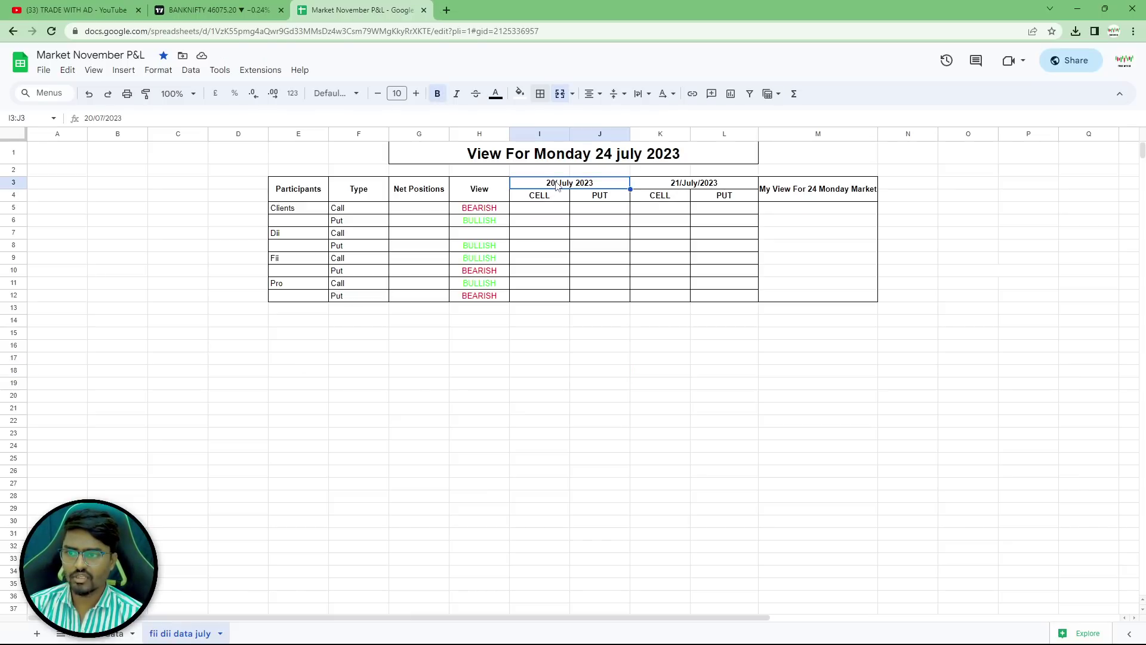
pyautogui.doubleClick(556, 181)
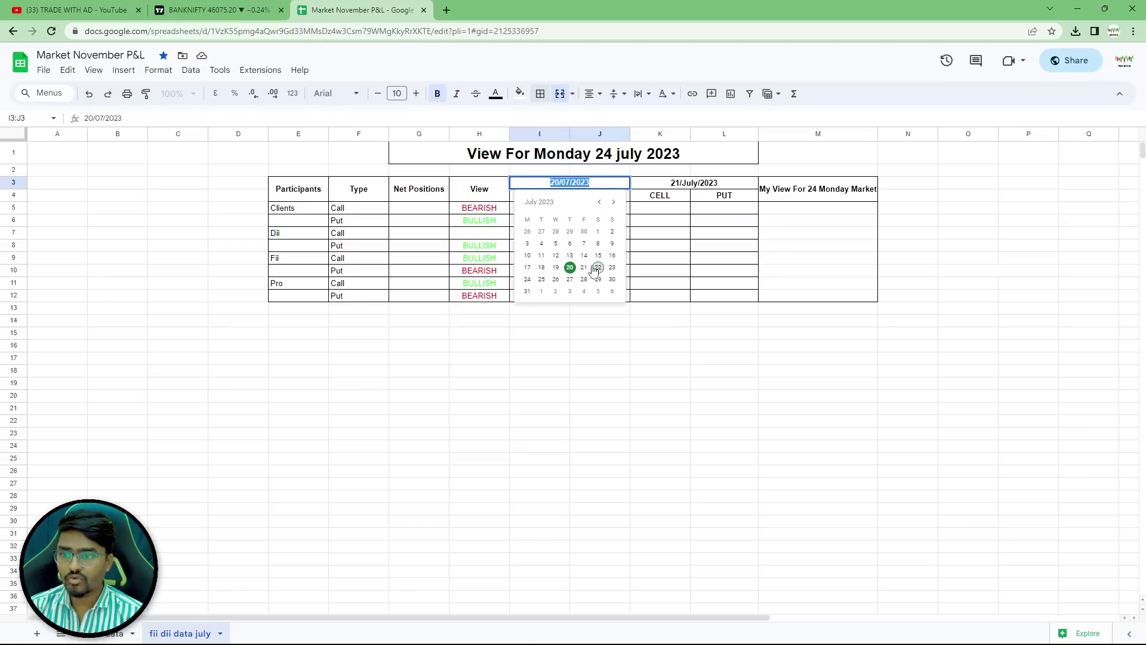
pyautogui.moveTo(645, 395); pyautogui.dragTo(633, 379)
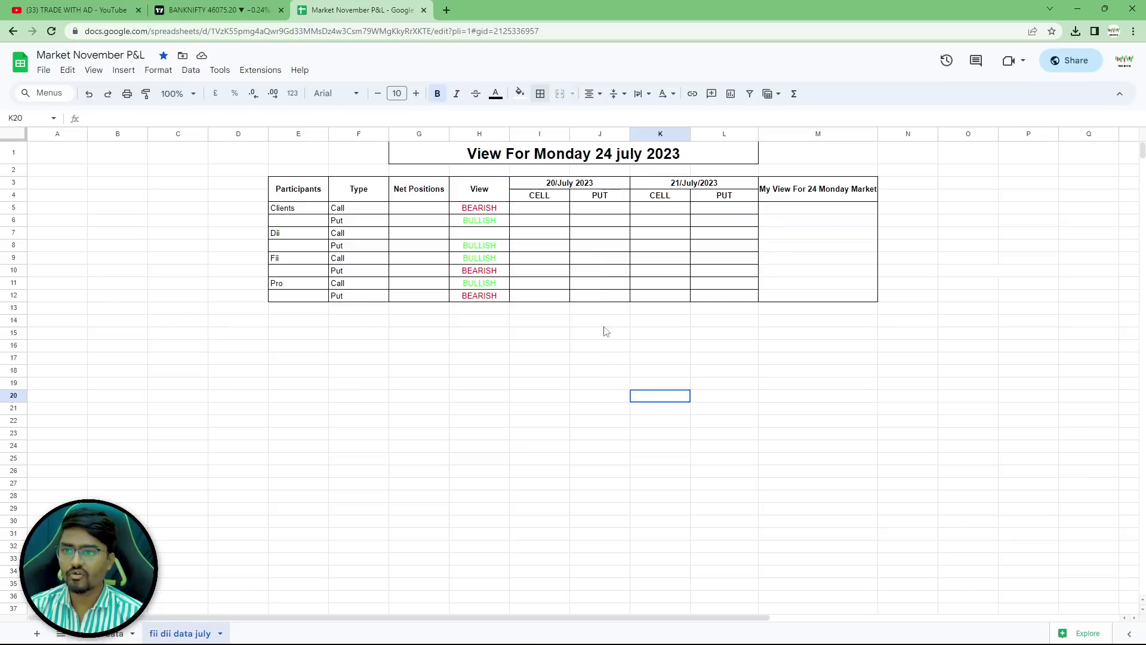
# Change the first date header, in I3:J3, to 24/July 2023.
pyautogui.doubleClick(559, 182)
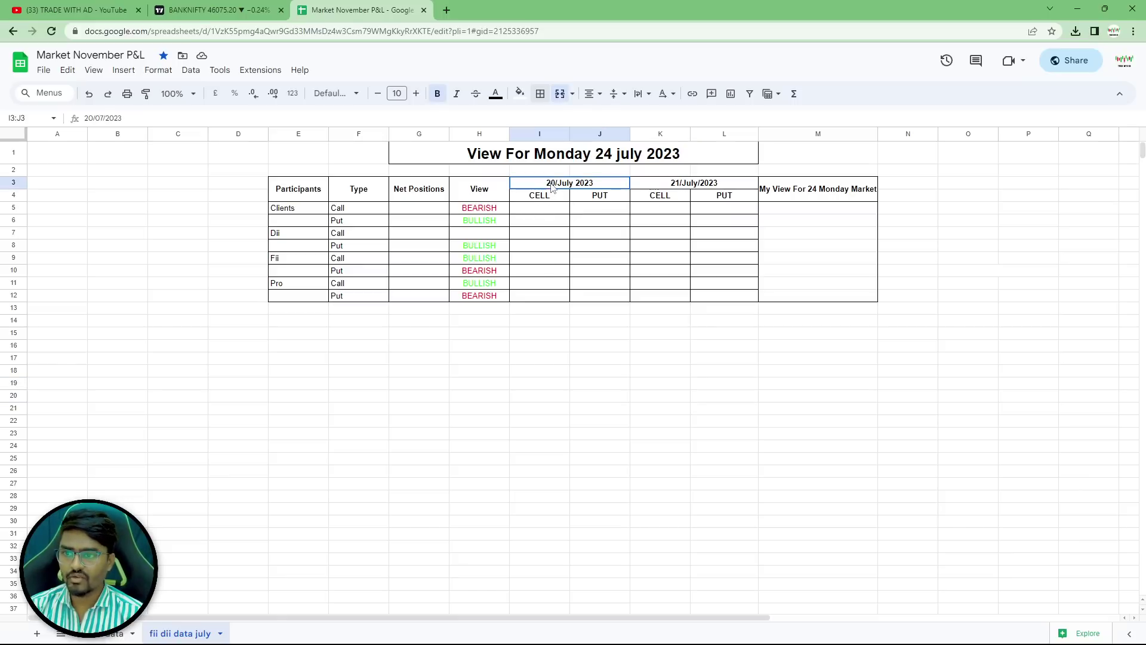
pyautogui.press('BackSpace')
pyautogui.write('4')
pyautogui.click(564, 397)
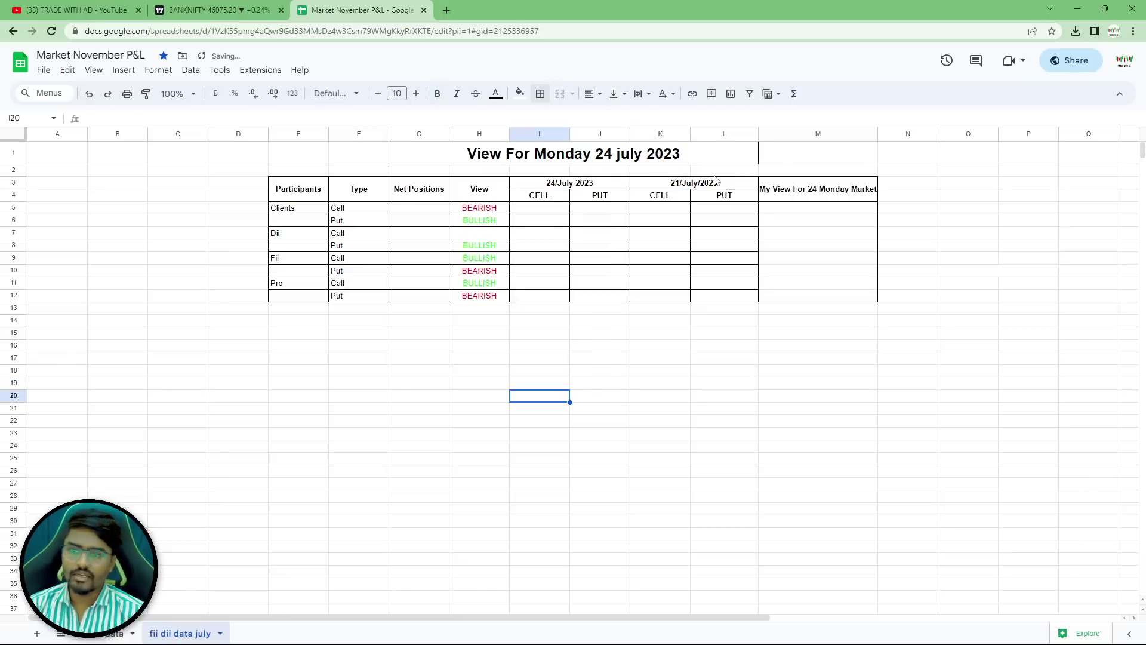
# Change the second date header, in K3:L3, to 25/July/2023.
pyautogui.click(697, 184)
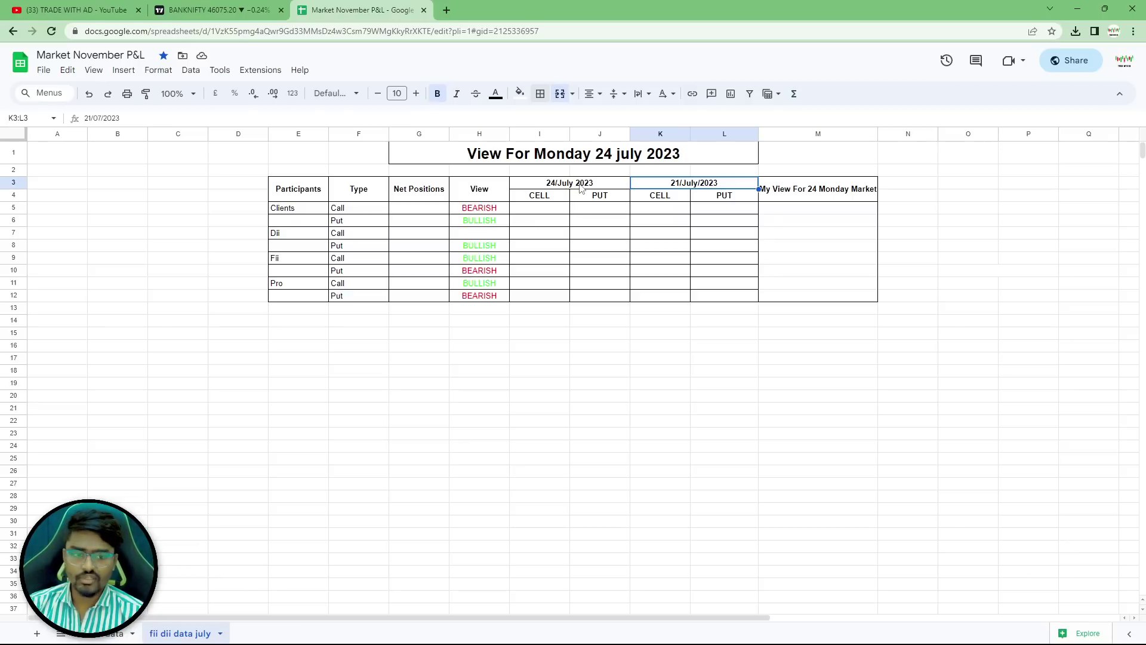
pyautogui.doubleClick(681, 184)
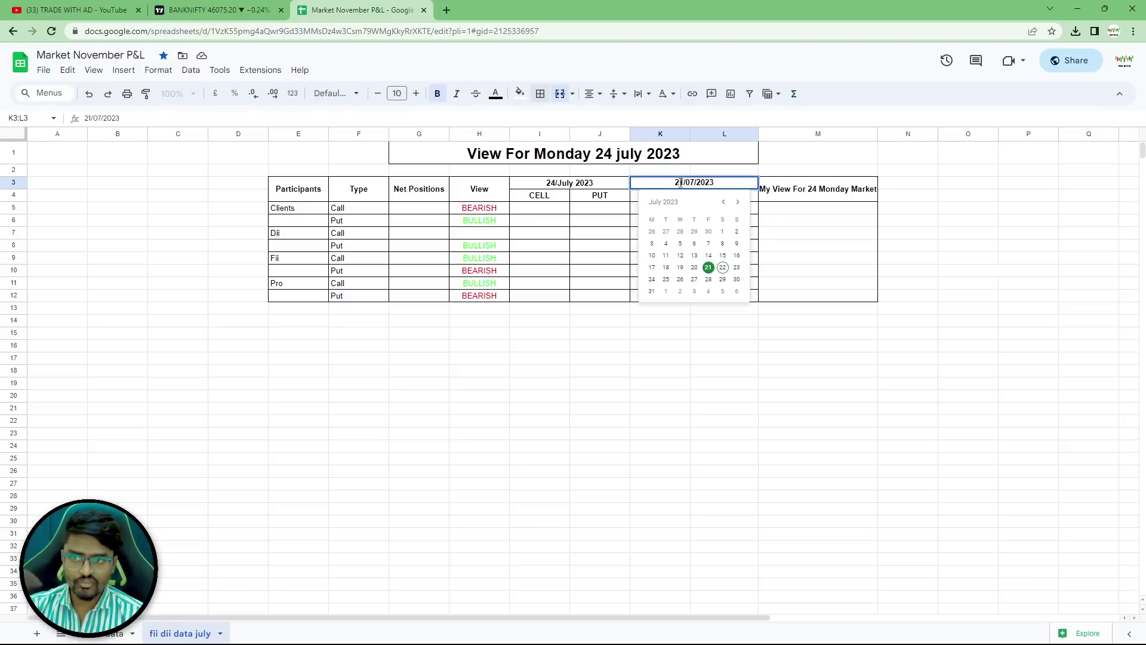
pyautogui.click(665, 279)
pyautogui.click(682, 372)
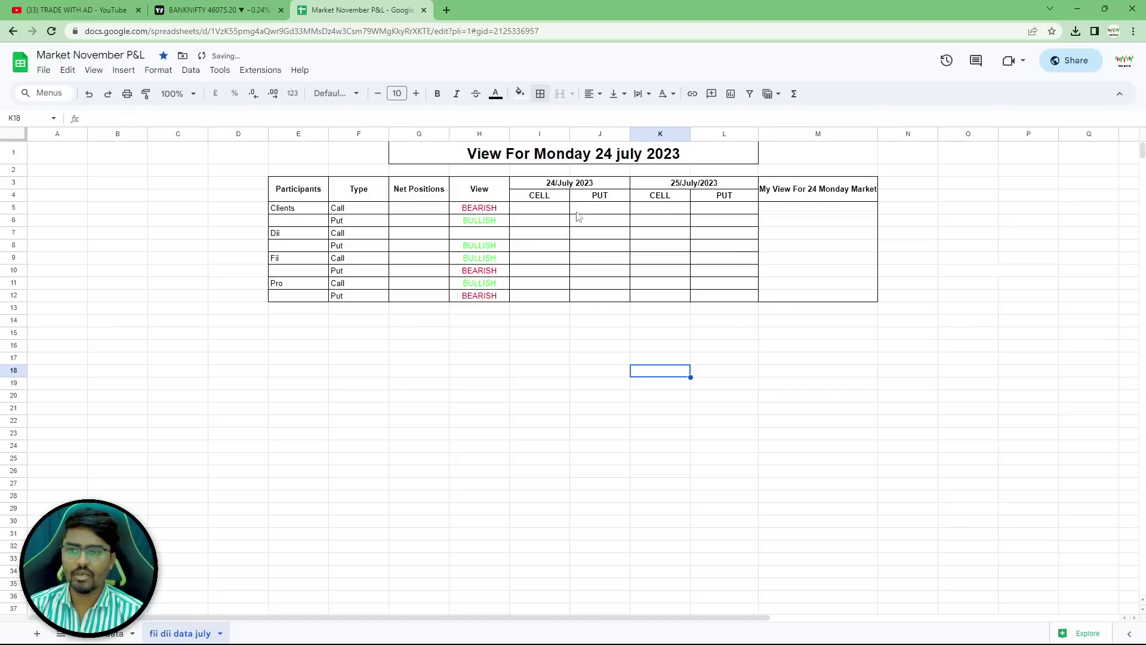
# Set the date headers back to 20/July 2023 in I3:J3 and 21/July/2023 in K3:L3.
pyautogui.doubleClick(566, 187)
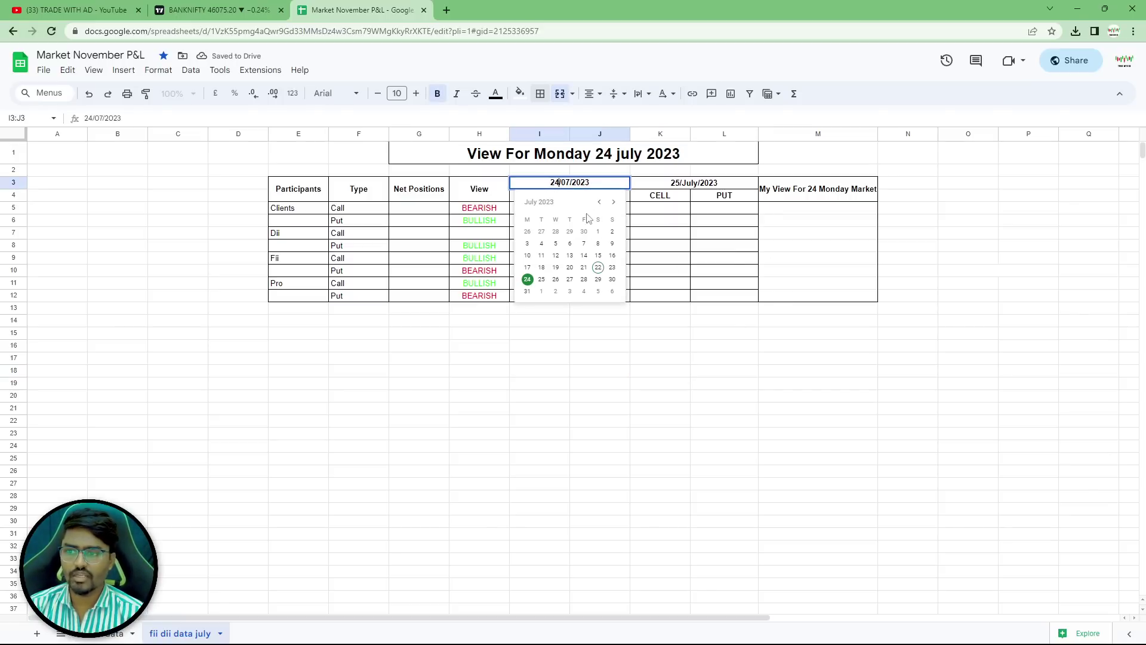
pyautogui.click(571, 268)
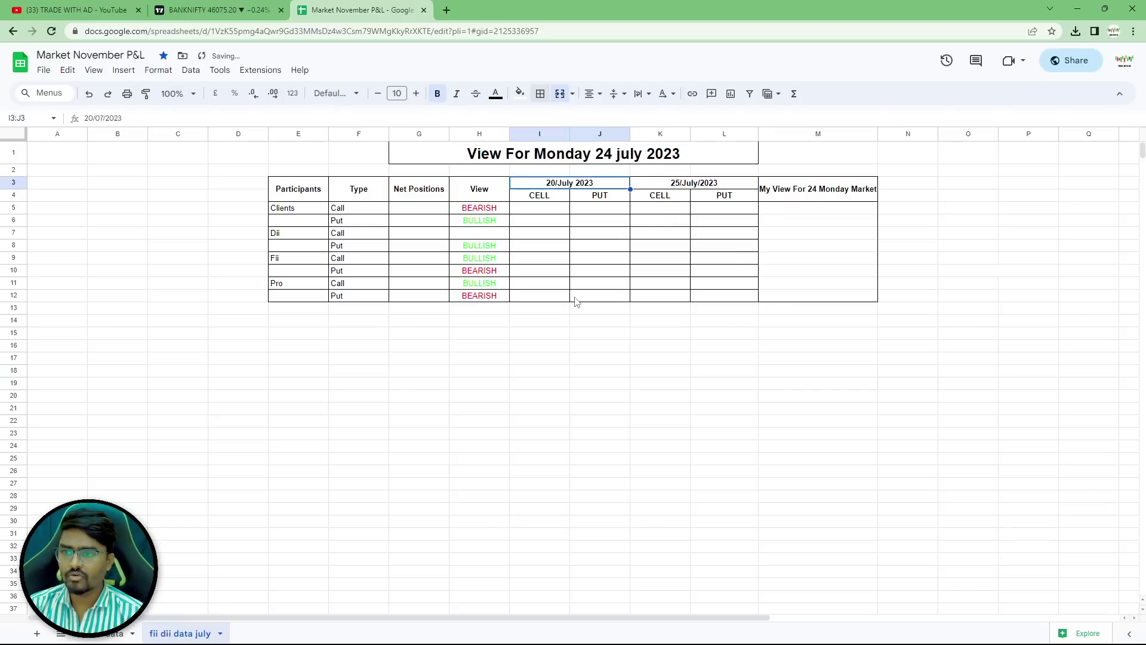
pyautogui.doubleClick(682, 189)
pyautogui.click(712, 266)
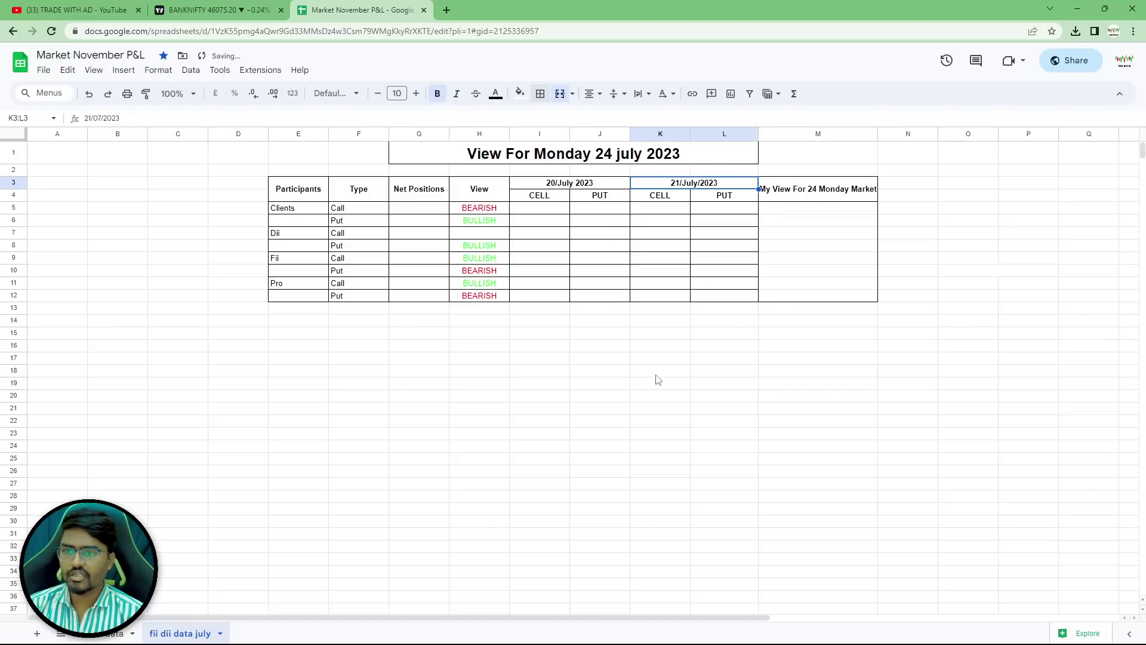
pyautogui.click(658, 373)
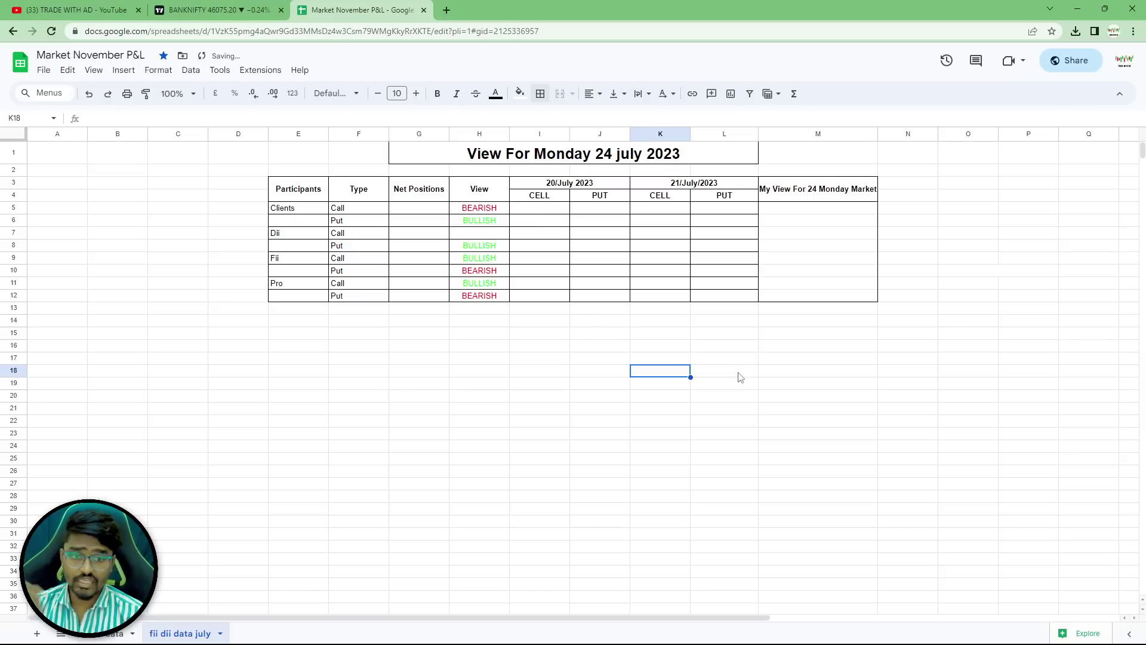
pyautogui.click(681, 411)
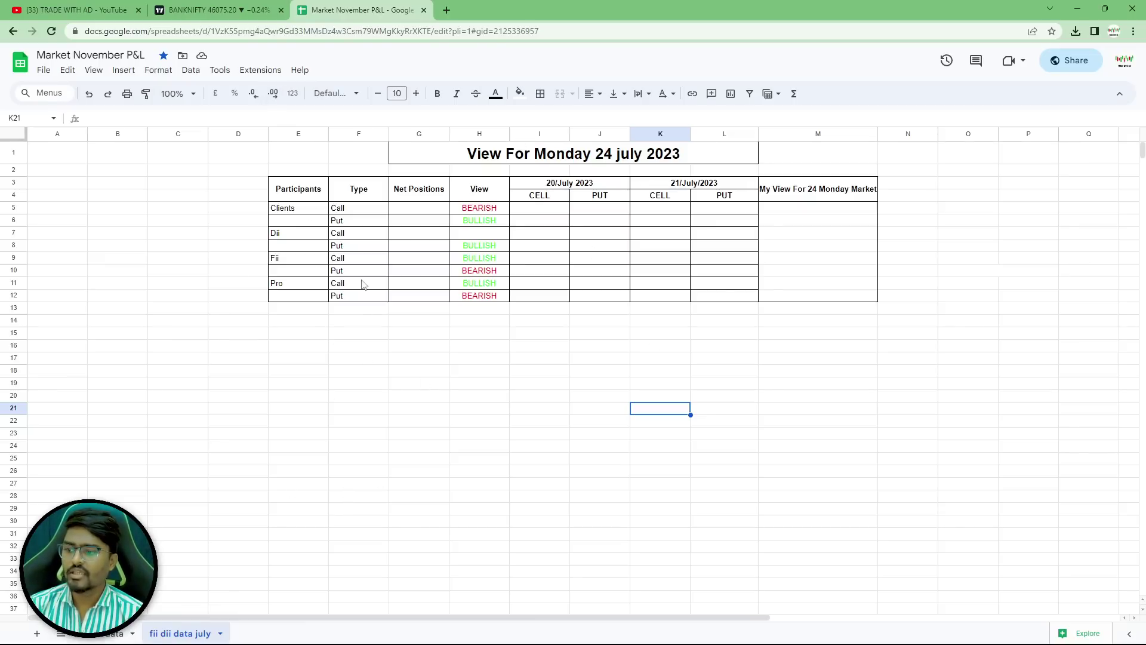
# Add a new blank sheet to the workbook and delete it again.
pyautogui.click(37, 634)
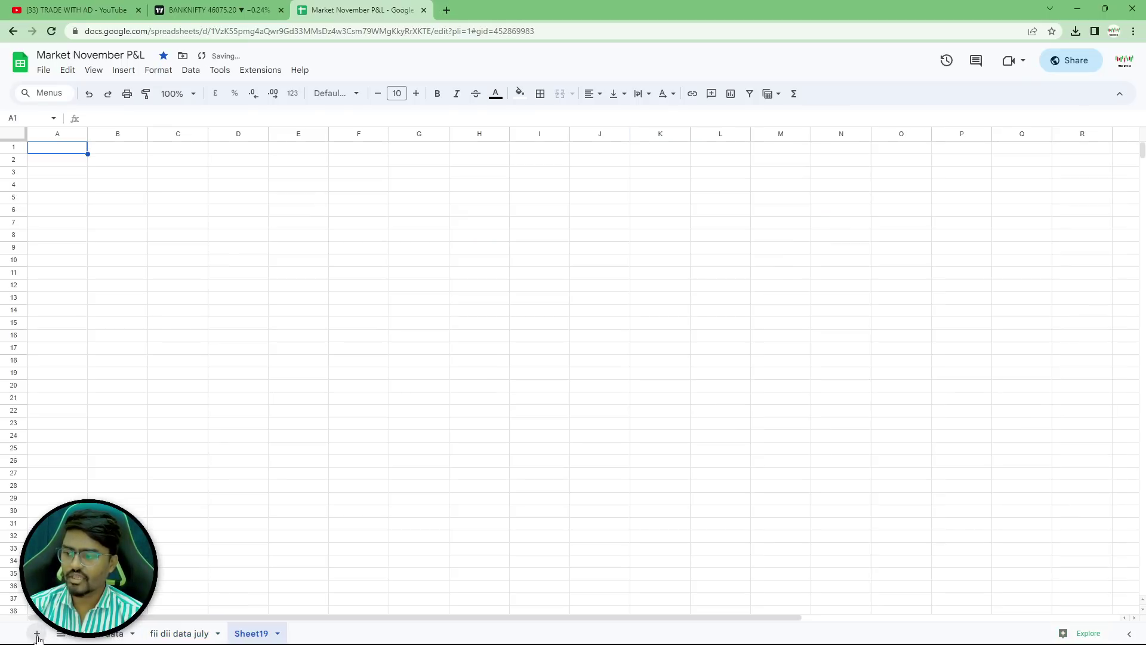
pyautogui.click(277, 632)
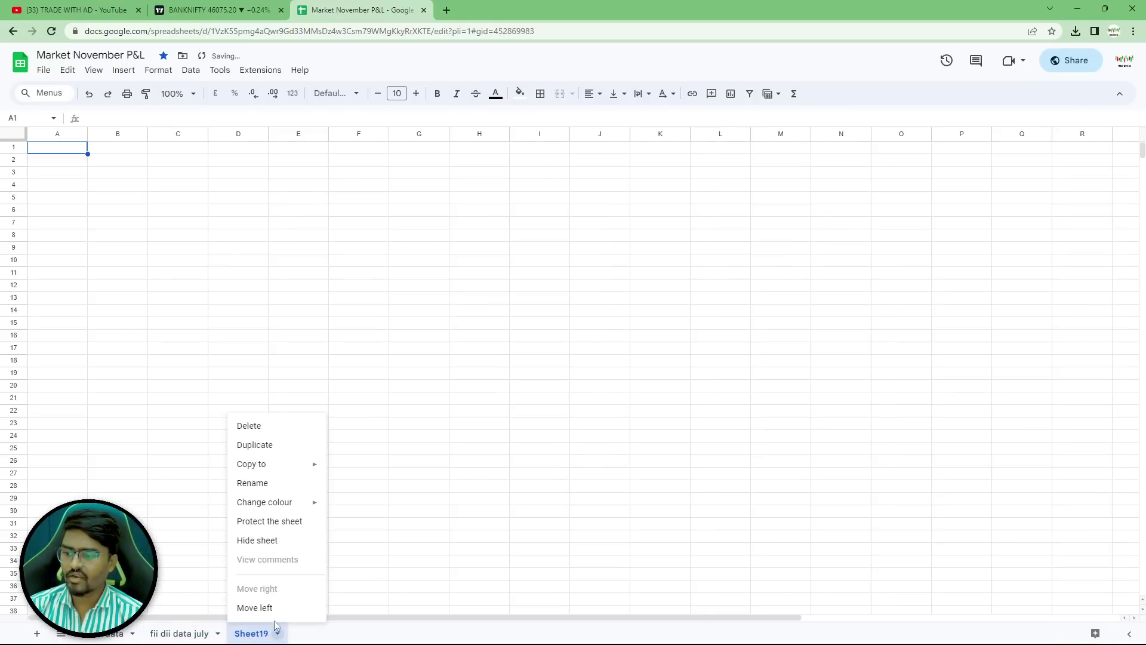
pyautogui.click(257, 427)
pyautogui.click(705, 369)
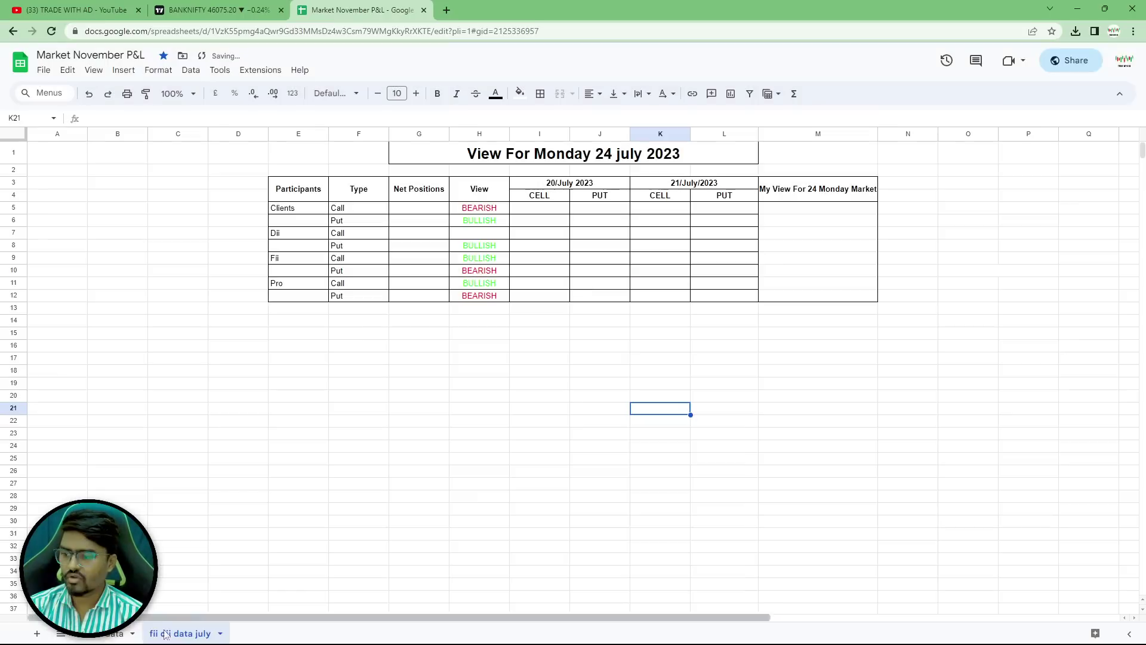
# Add another blank sheet and rename it DGSERH.
pyautogui.click(39, 633)
pyautogui.click(259, 632)
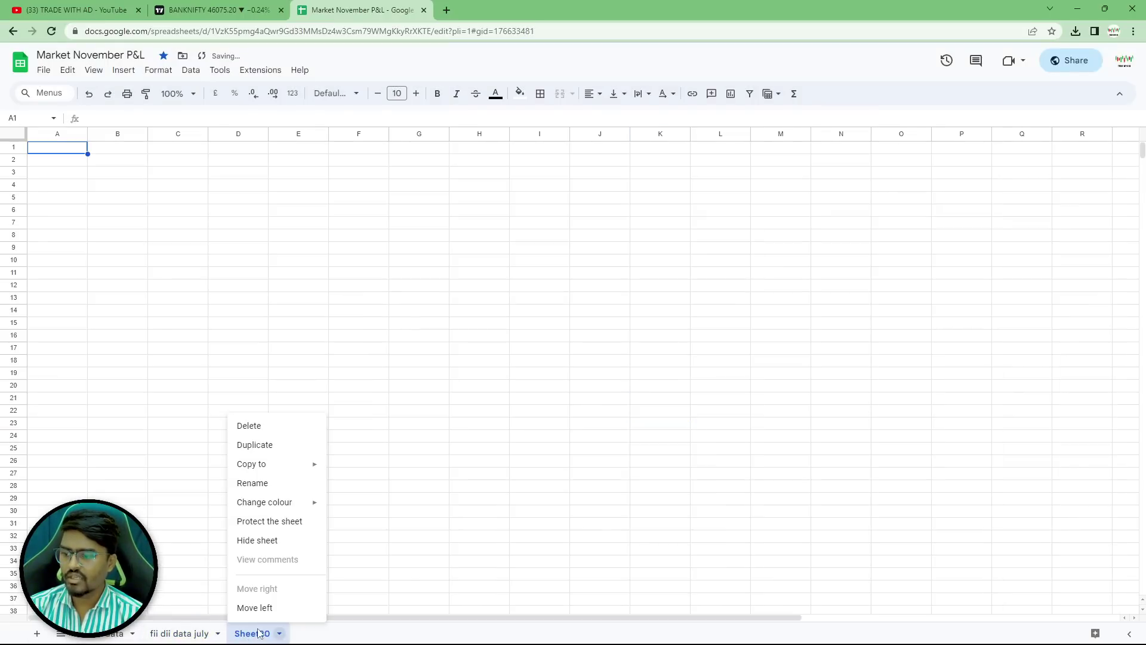
pyautogui.click(262, 485)
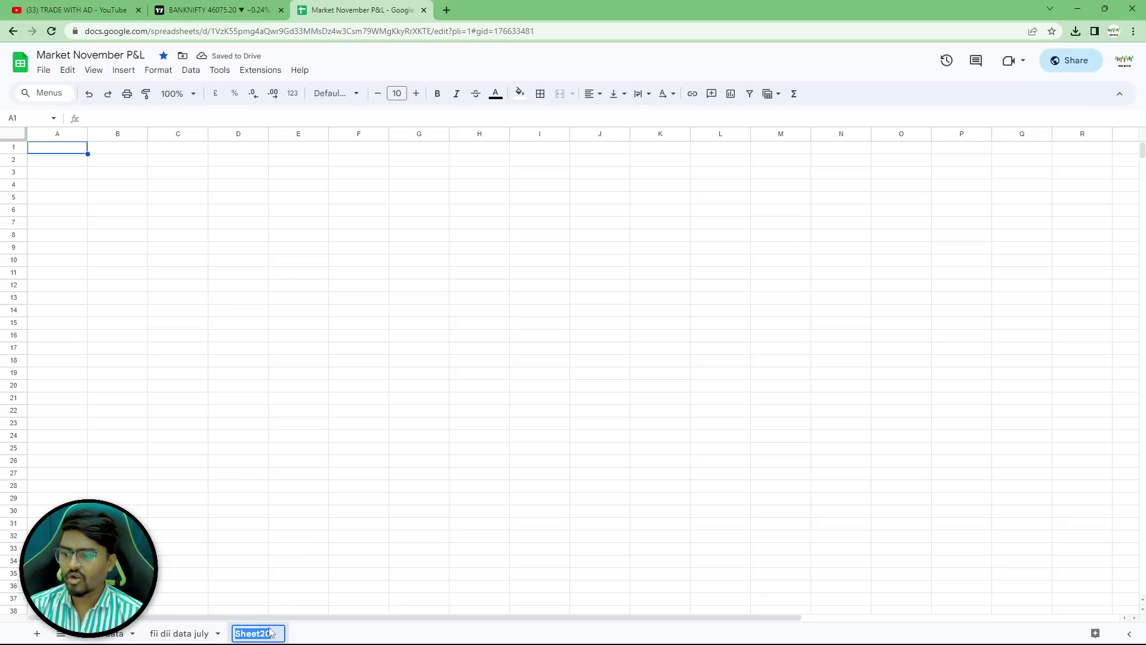
pyautogui.press('BackSpace')
pyautogui.moveTo(343, 610); pyautogui.dragTo(700, 369)
pyautogui.click(703, 368)
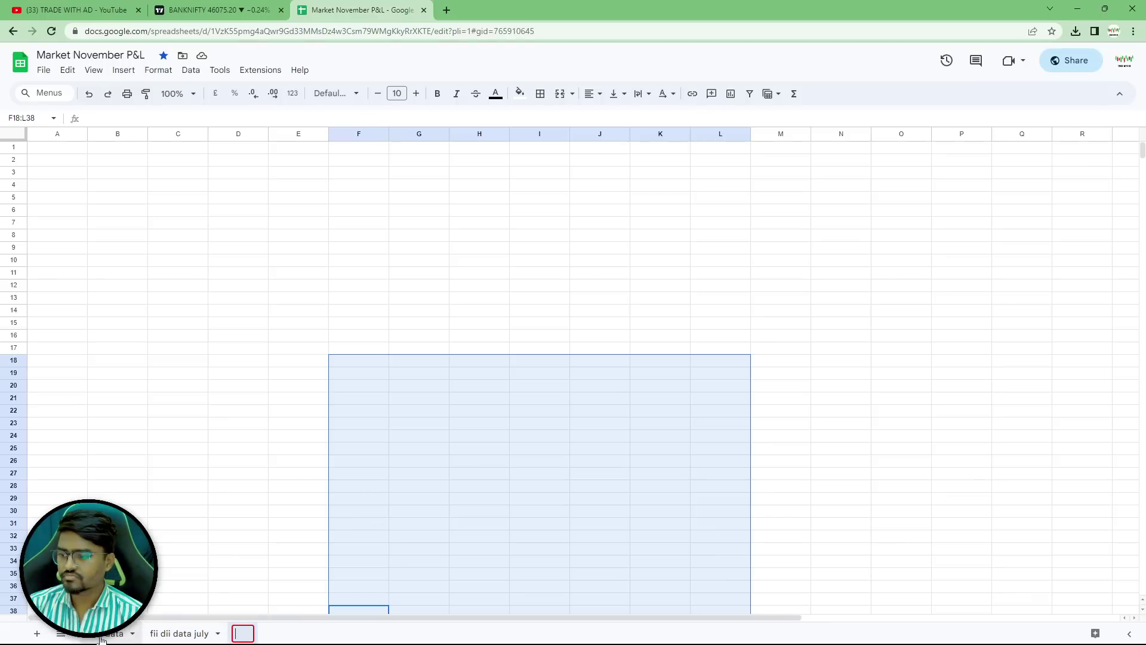
pyautogui.click(101, 638)
pyautogui.click(709, 372)
pyautogui.write('DGSERH')
pyautogui.press('Return')
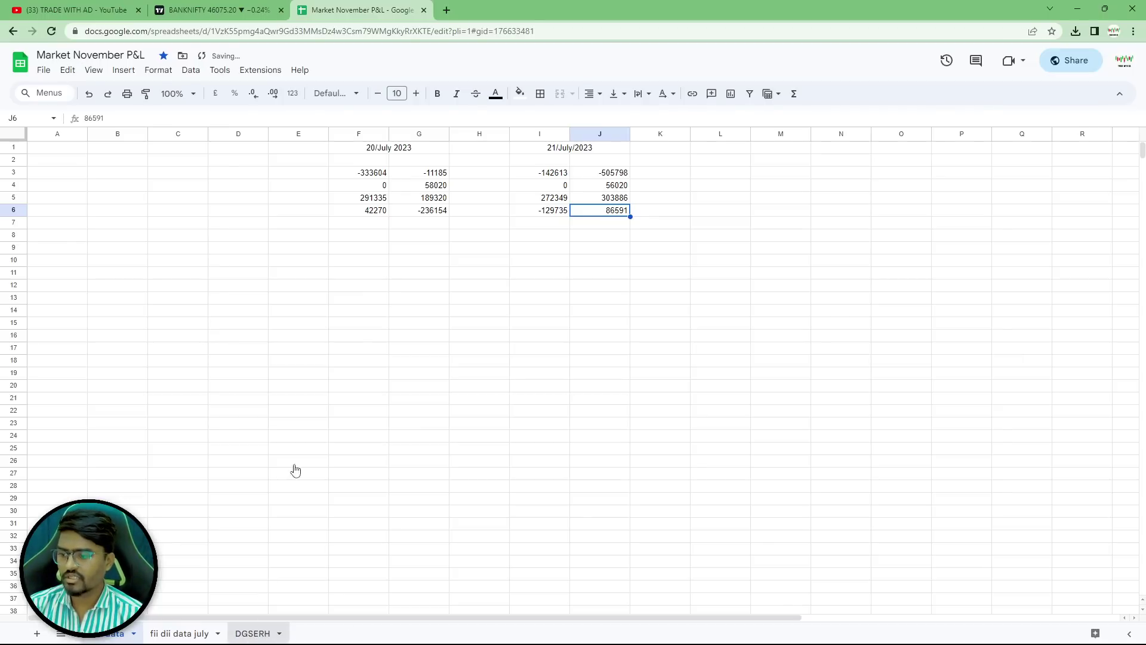
# Delete the DGSERH sheet from the workbook.
pyautogui.rightClick(252, 633)
pyautogui.click(261, 428)
pyautogui.click(695, 372)
# Examine the 20 July and 21 July 2023 figures in columns F, G, I and J of the data sheet.
pyautogui.click(103, 637)
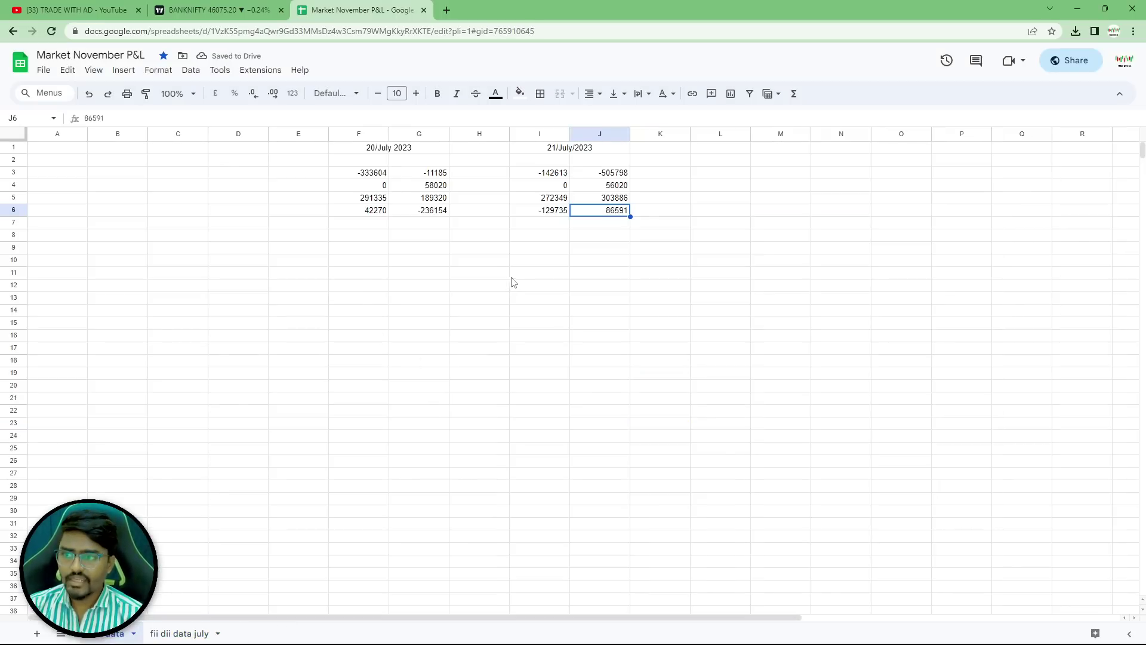
pyautogui.click(400, 154)
pyautogui.click(556, 148)
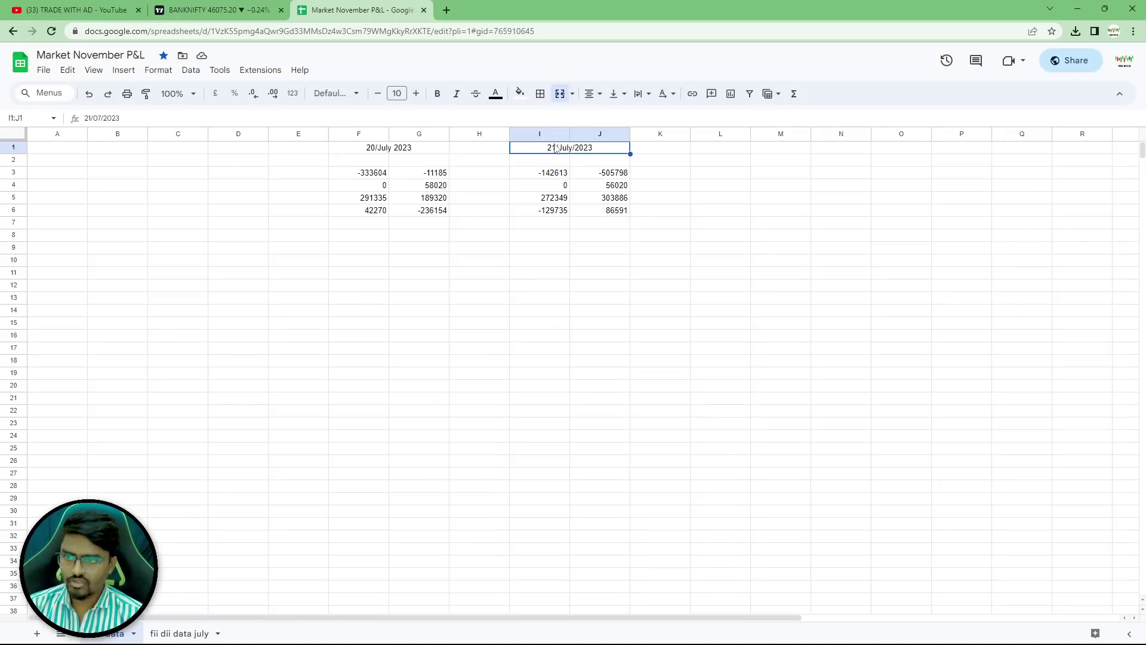
pyautogui.click(359, 249)
pyautogui.click(545, 251)
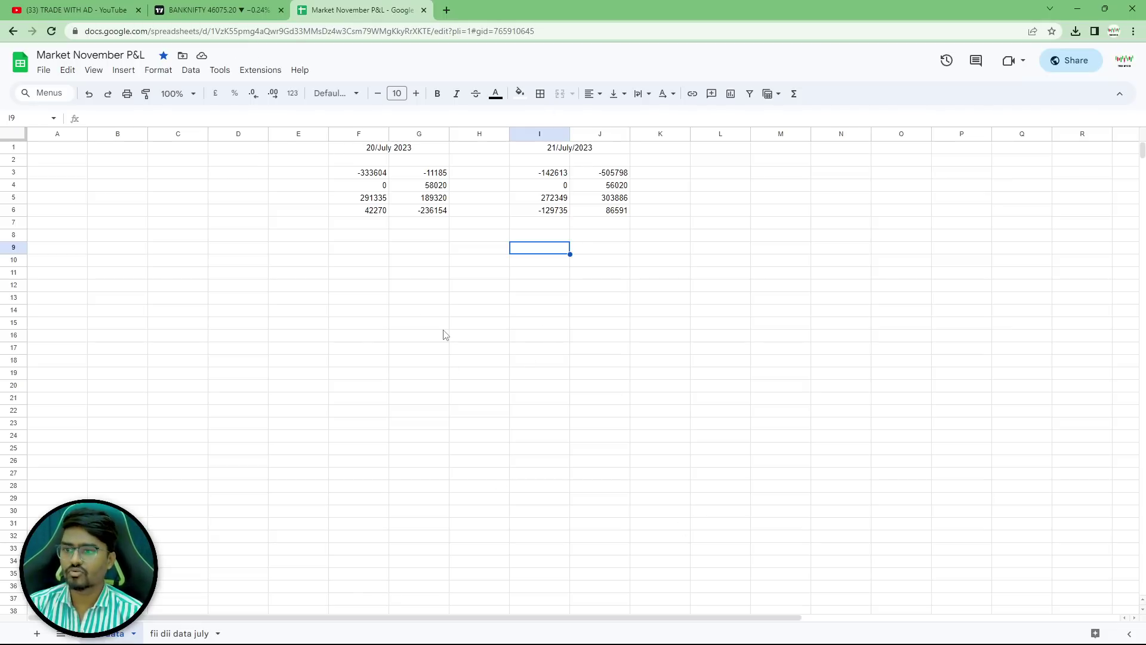
pyautogui.moveTo(603, 229); pyautogui.dragTo(610, 210)
pyautogui.click(555, 413)
pyautogui.moveTo(330, 171); pyautogui.dragTo(620, 210)
pyautogui.click(520, 335)
pyautogui.scroll(-1, 312, 312)
pyautogui.click(313, 299)
pyautogui.scroll(1, 412, 303)
pyautogui.scroll(-3, 415, 300)
pyautogui.scroll(3, 414, 301)
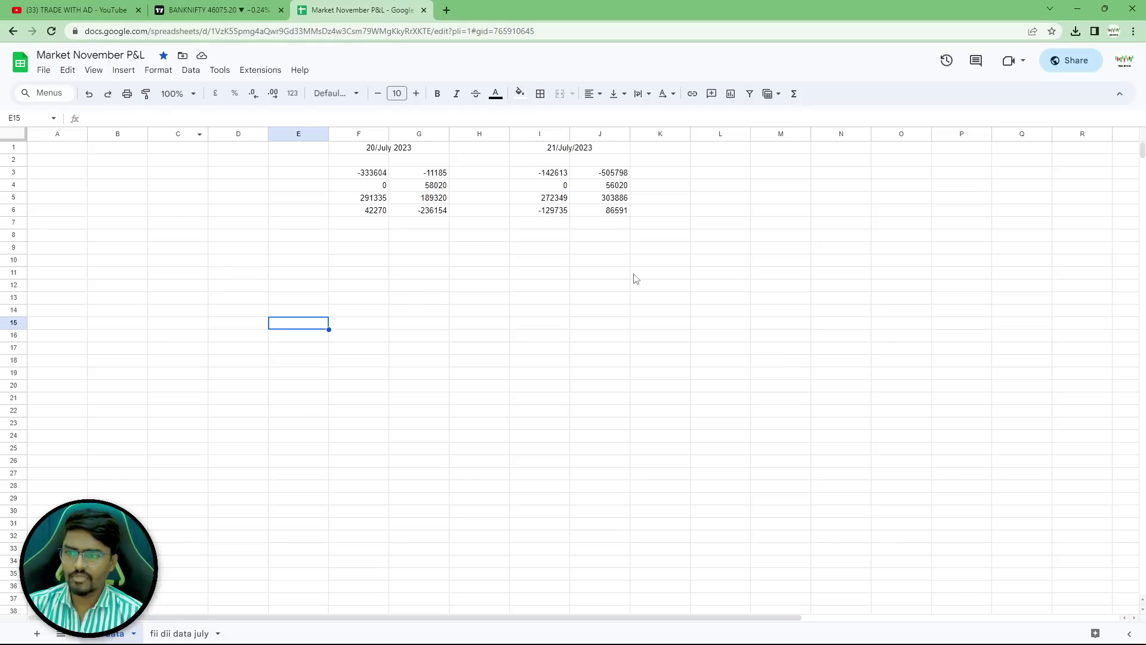
pyautogui.scroll(-4, 636, 287)
# Start opening another file by upload and browse the computer's Downloads folder for it.
pyautogui.click(43, 71)
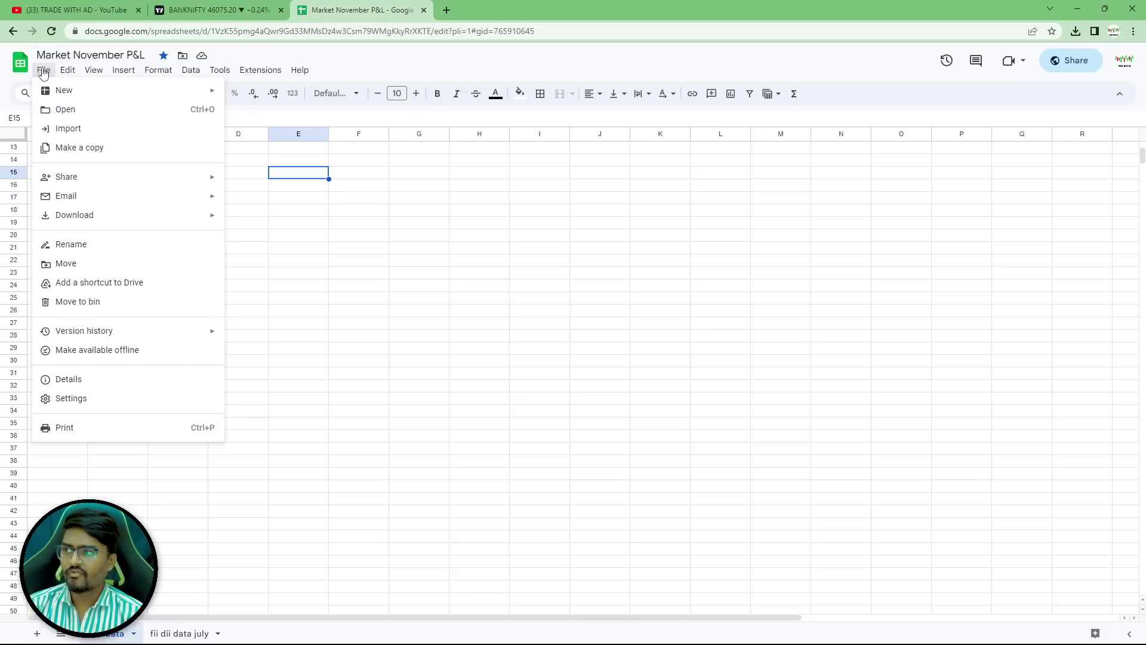
pyautogui.click(73, 110)
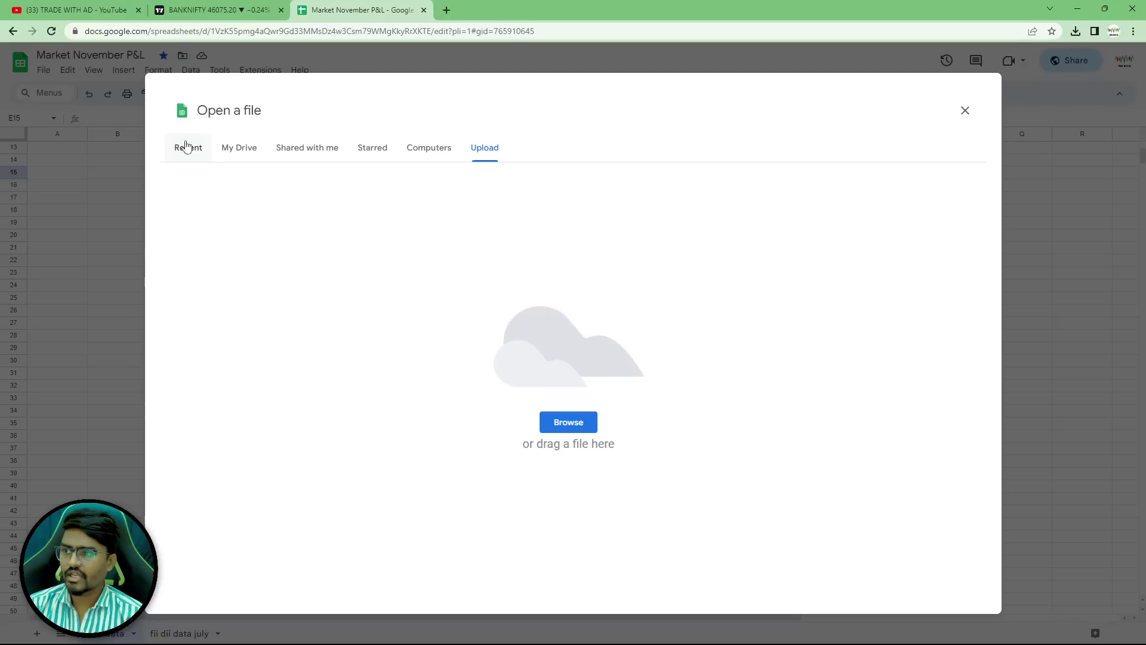
pyautogui.click(200, 154)
pyautogui.click(236, 152)
pyautogui.click(309, 152)
pyautogui.click(371, 152)
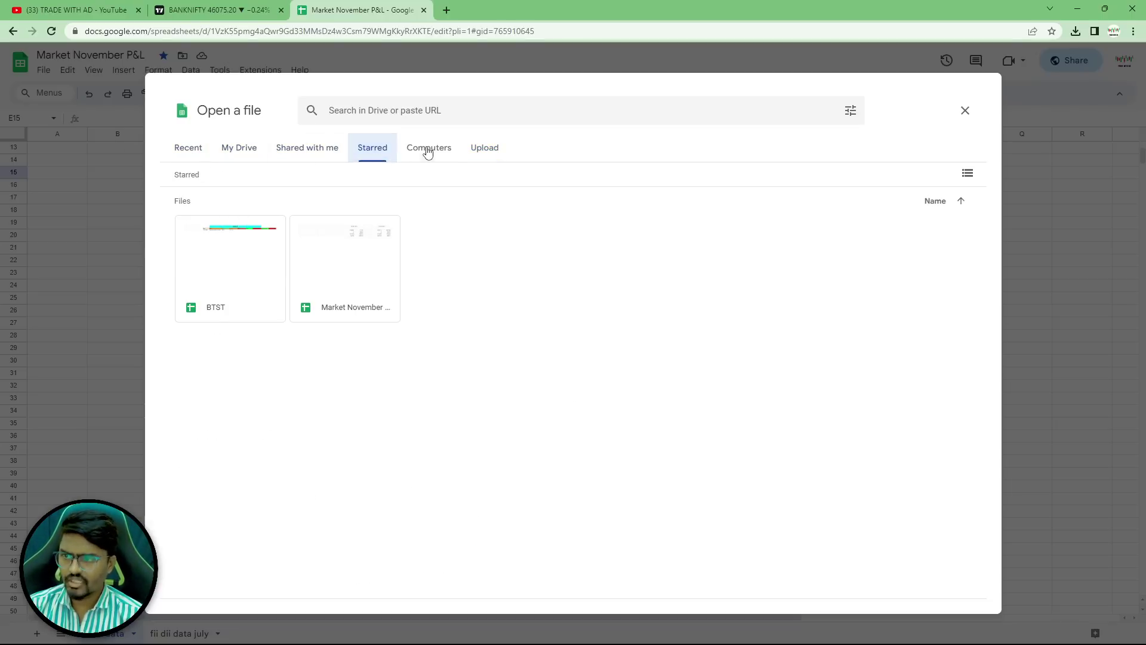
pyautogui.click(422, 150)
pyautogui.click(494, 151)
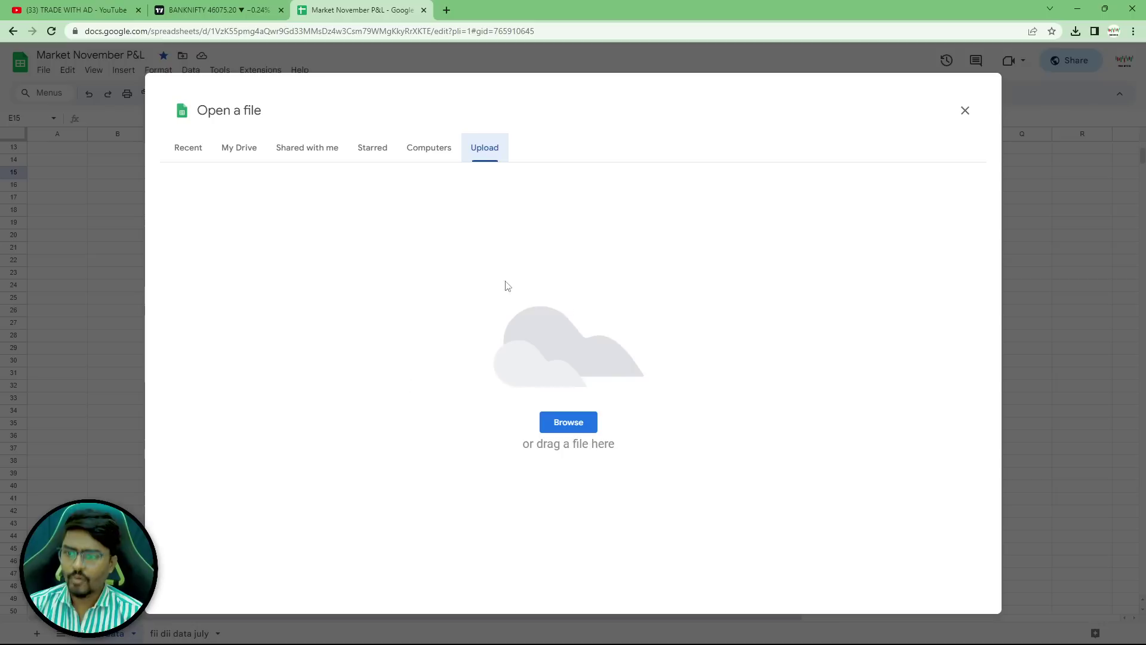
pyautogui.click(569, 423)
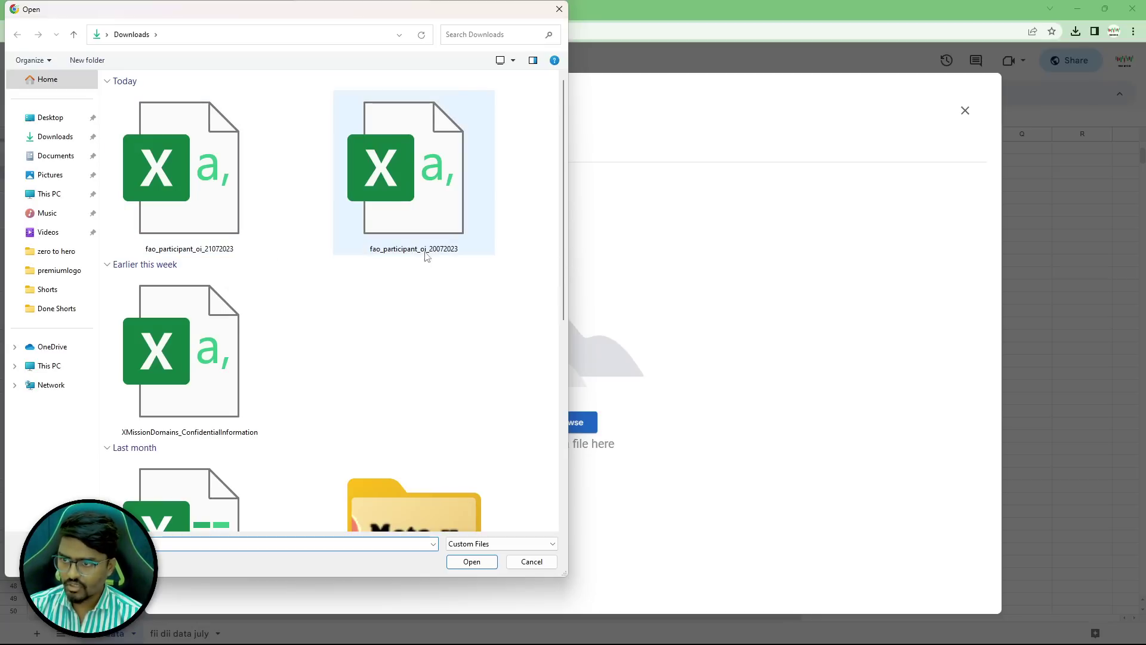
pyautogui.moveTo(429, 253); pyautogui.dragTo(440, 254)
pyautogui.moveTo(204, 254); pyautogui.dragTo(213, 254)
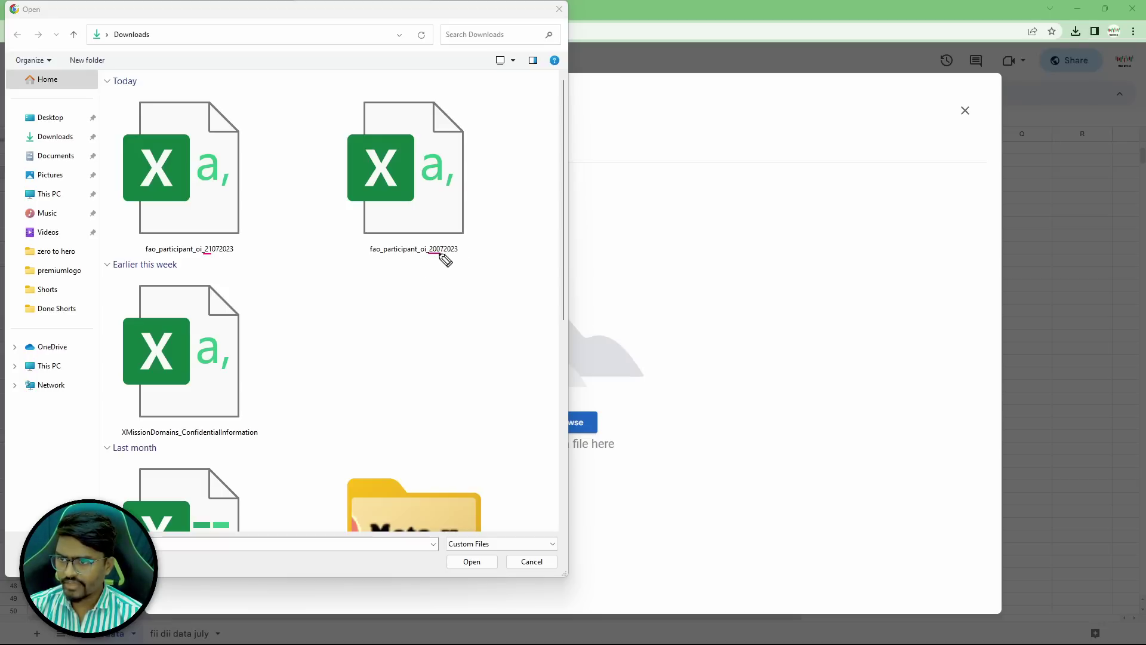
pyautogui.moveTo(445, 254); pyautogui.dragTo(459, 253)
pyautogui.moveTo(204, 253); pyautogui.dragTo(250, 261)
pyautogui.press('e')
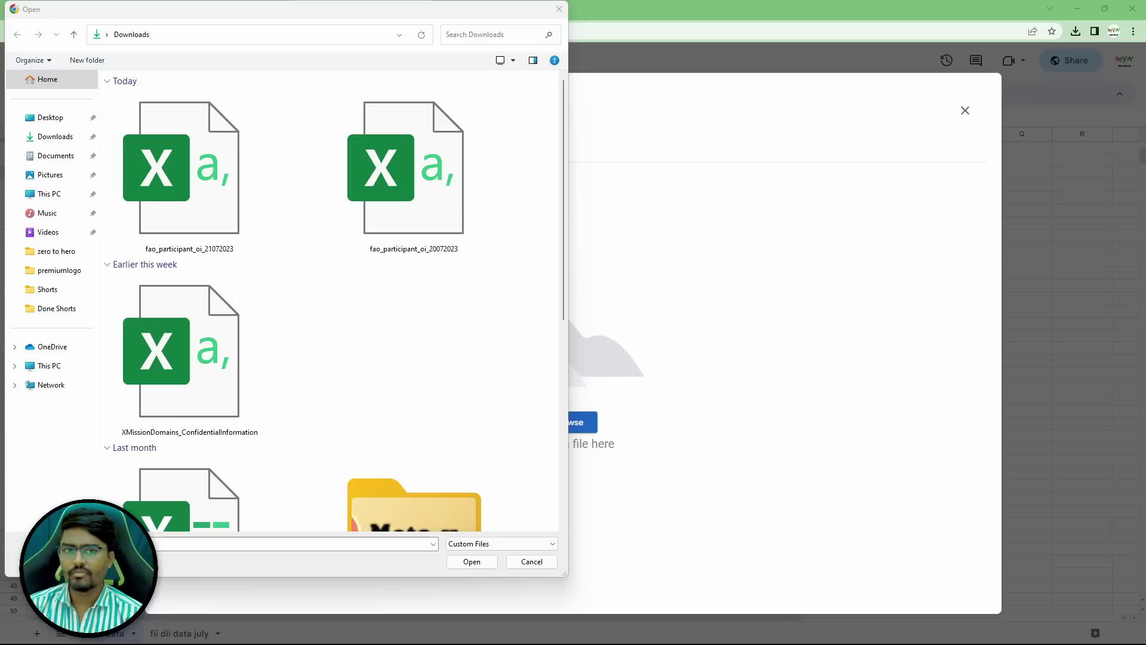
# Upload fao_participant_oi_20072023 from Downloads and open it as a spreadsheet.
pyautogui.click(405, 119)
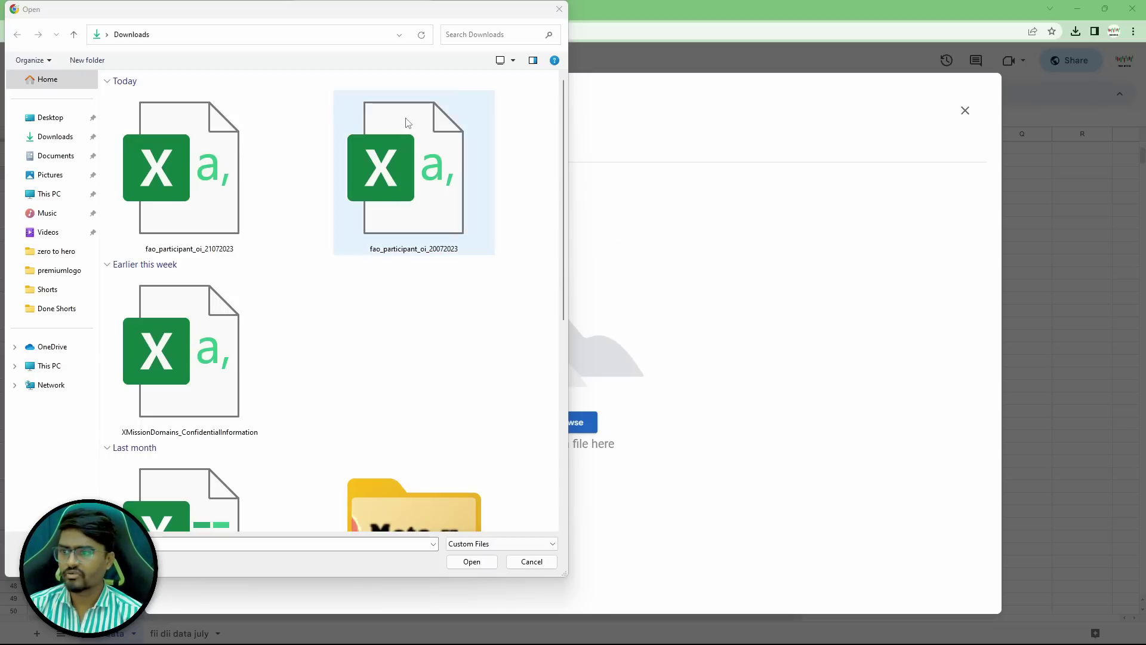
pyautogui.click(472, 562)
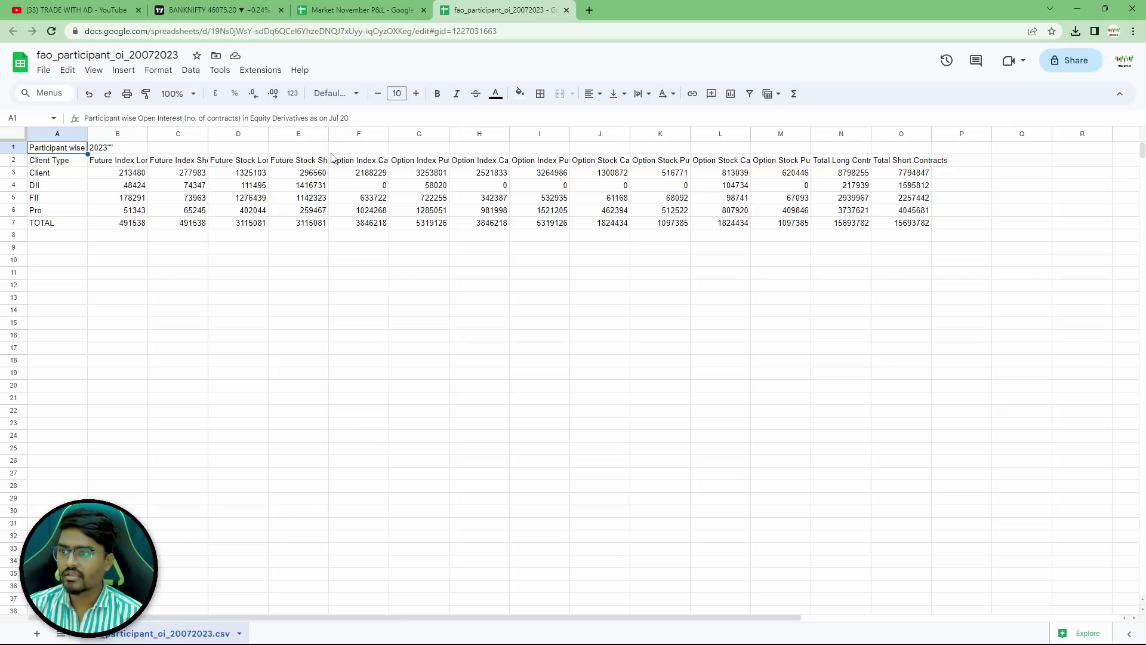
# Narrow the future index and future stock columns, B to E.
pyautogui.moveTo(329, 135); pyautogui.dragTo(106, 134)
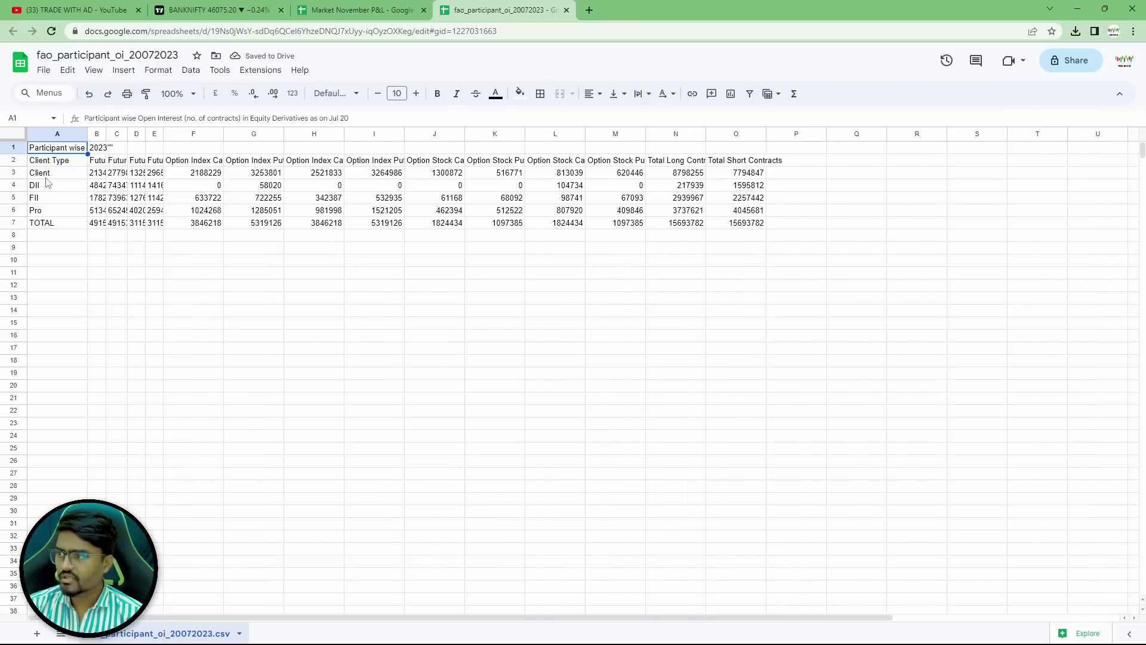
# Go through the client types in column A and clear the TOTAL row, A7:O7.
pyautogui.click(48, 176)
pyautogui.click(47, 187)
pyautogui.click(47, 199)
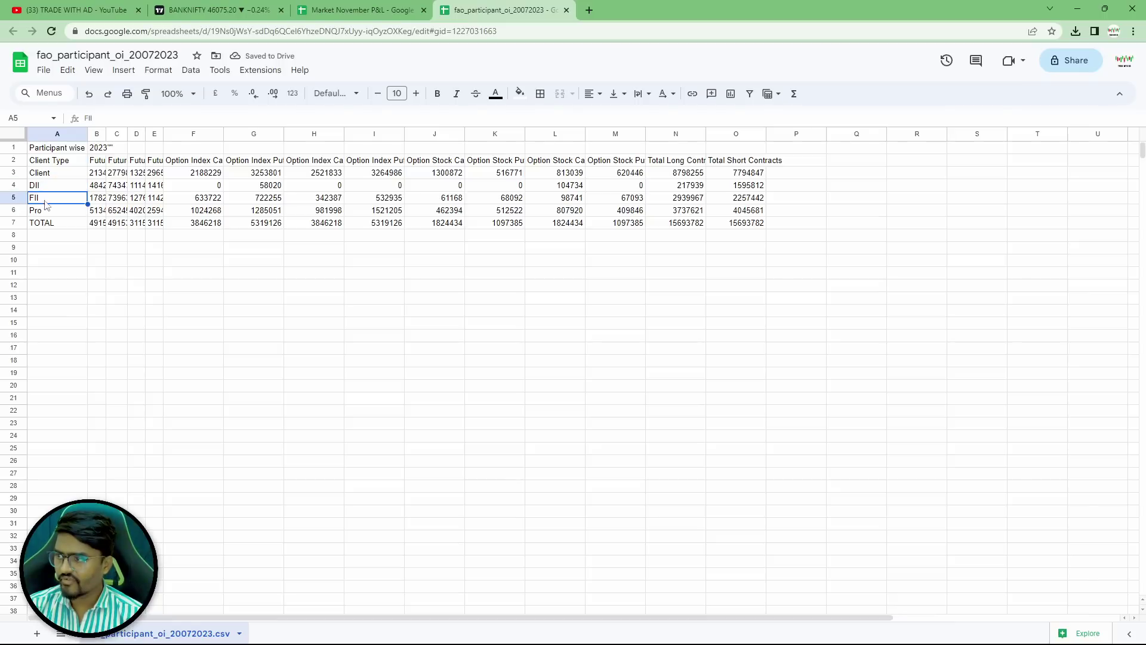
pyautogui.click(49, 214)
pyautogui.click(46, 224)
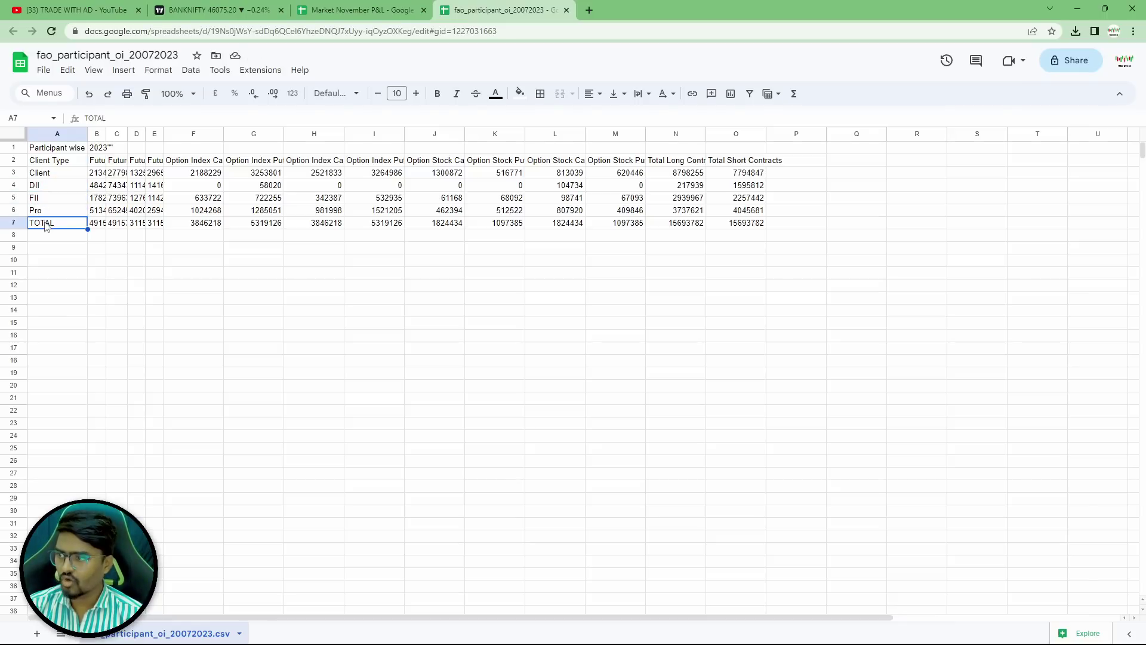
pyautogui.moveTo(52, 225); pyautogui.dragTo(751, 233)
pyautogui.press('Delete')
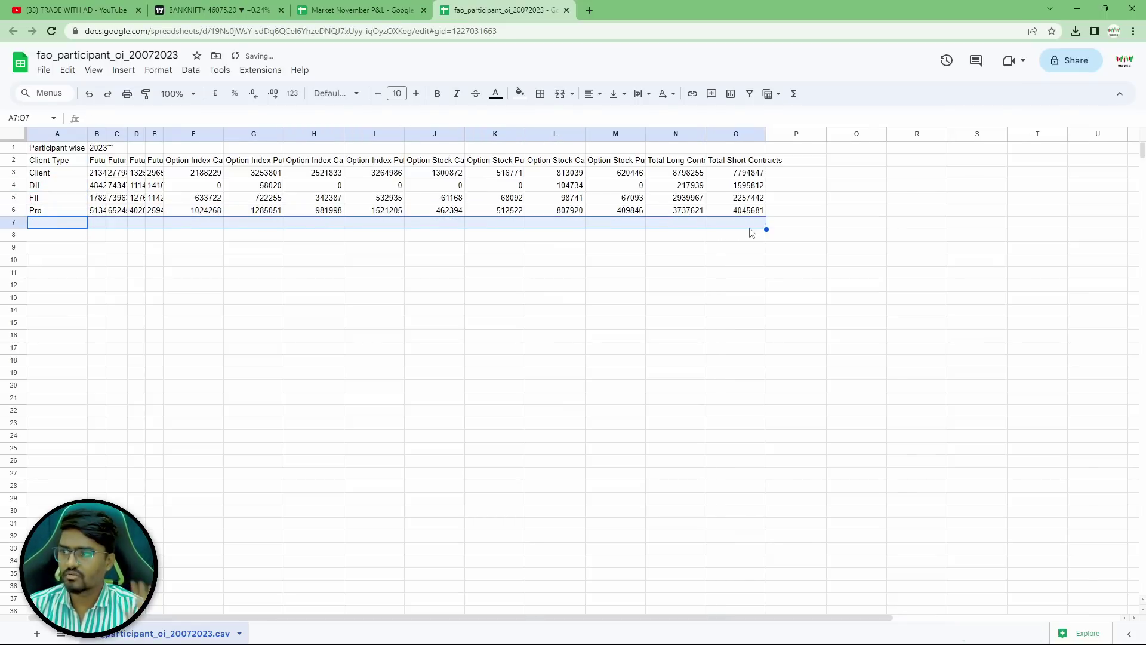
pyautogui.click(374, 426)
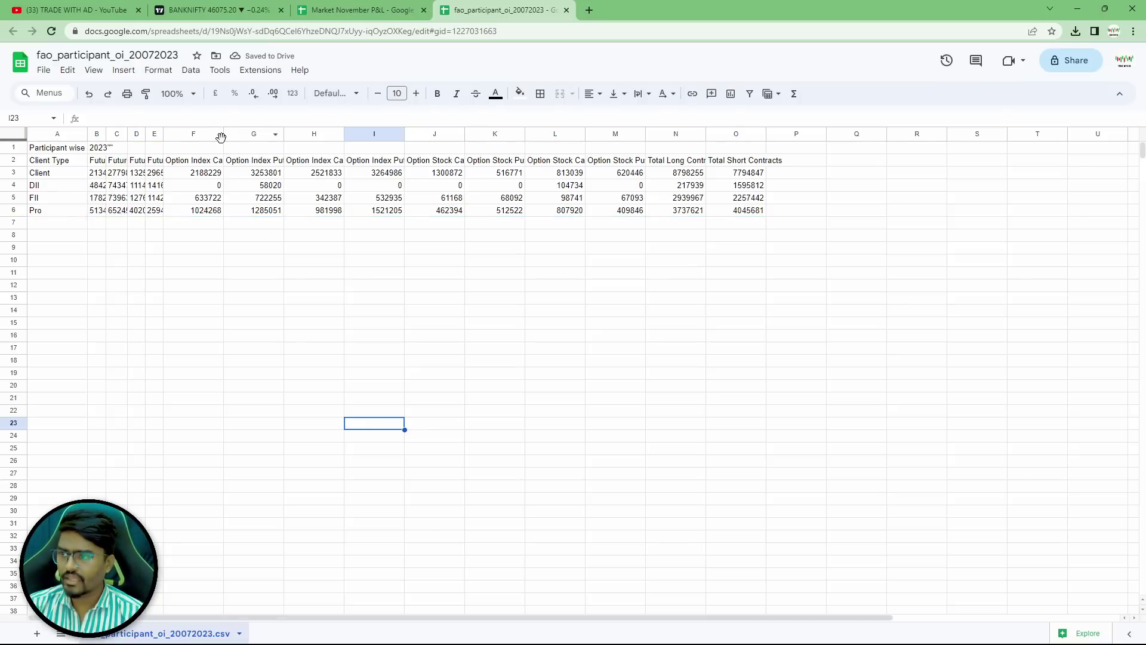
# Widen columns F to J so that the option index and Option Stock Call Long headers fit in full.
pyautogui.moveTo(224, 133); pyautogui.dragTo(338, 134)
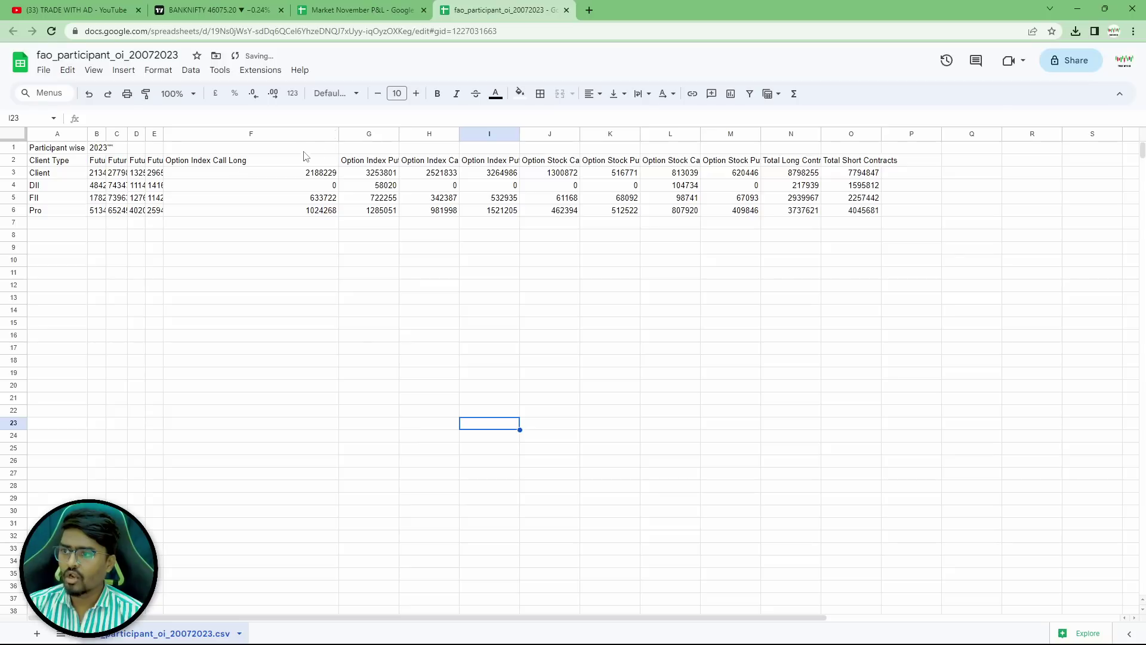
pyautogui.moveTo(339, 134); pyautogui.dragTo(533, 133)
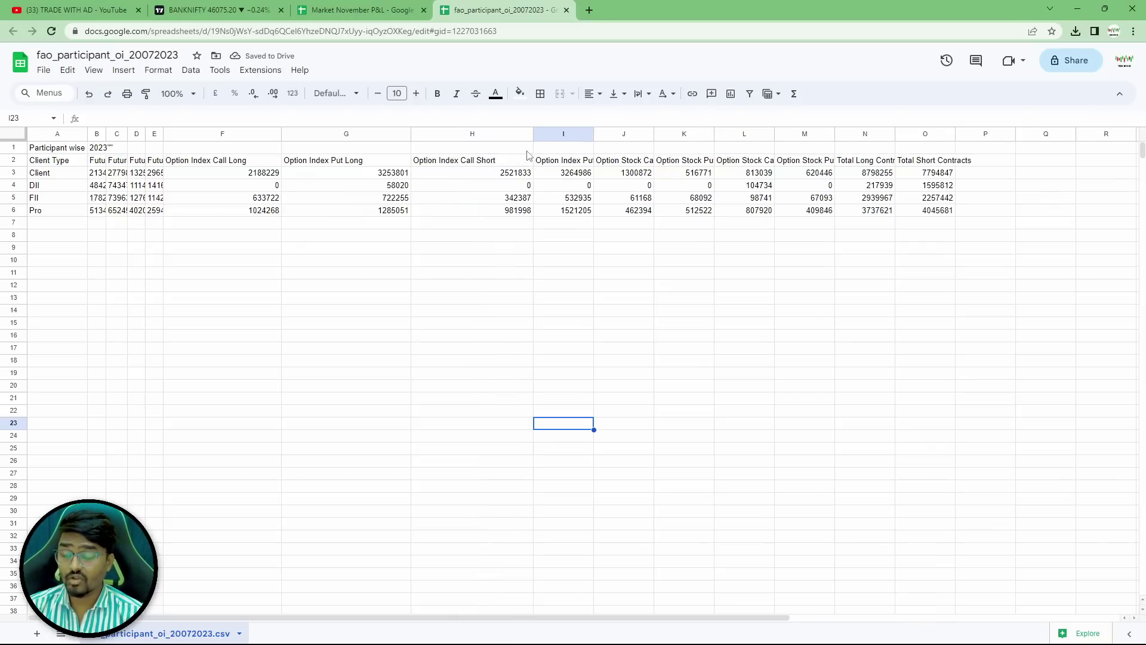
pyautogui.moveTo(594, 145); pyautogui.dragTo(760, 135)
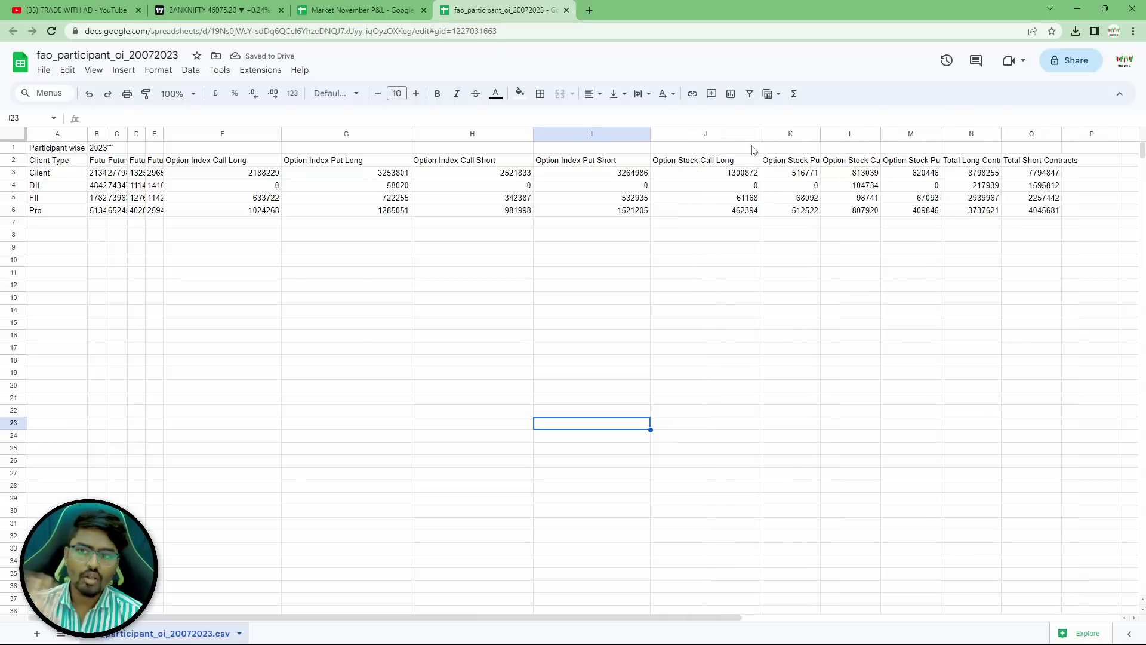
# Narrow column J and clear the option stock and total contracts data in columns J to O.
pyautogui.moveTo(757, 133); pyautogui.dragTo(942, 215)
pyautogui.click(715, 270)
pyautogui.press('Delete')
pyautogui.click(576, 348)
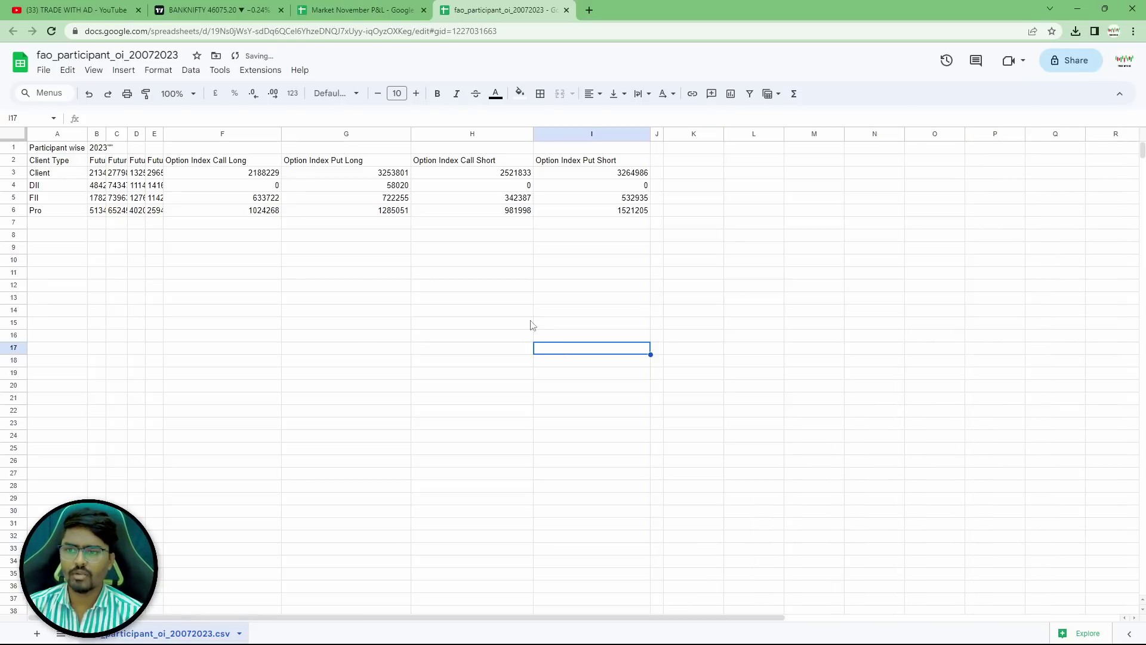
# Clear the future index and future stock data in B1:E6.
pyautogui.moveTo(93, 145); pyautogui.dragTo(157, 216)
pyautogui.press('Delete')
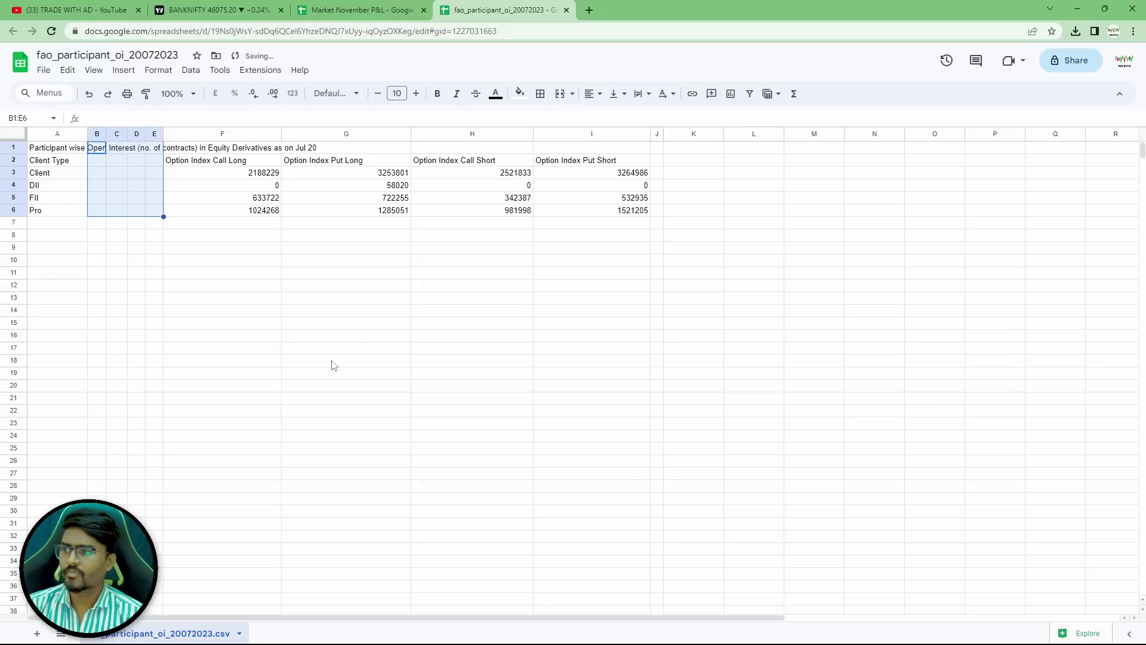
pyautogui.click(332, 362)
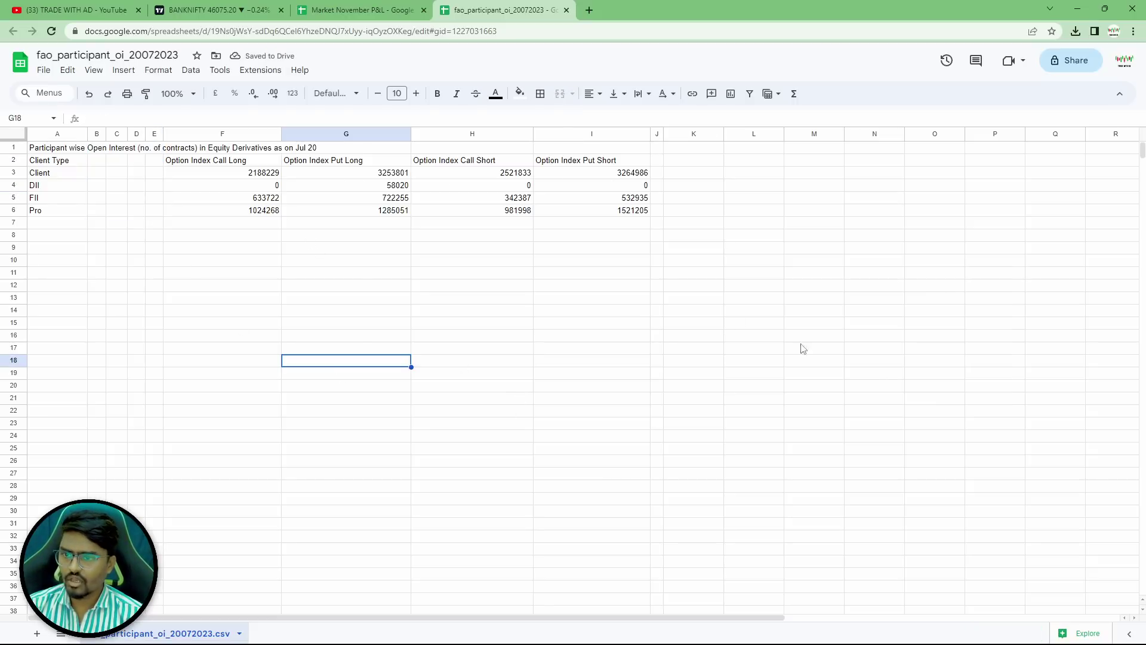
pyautogui.click(879, 367)
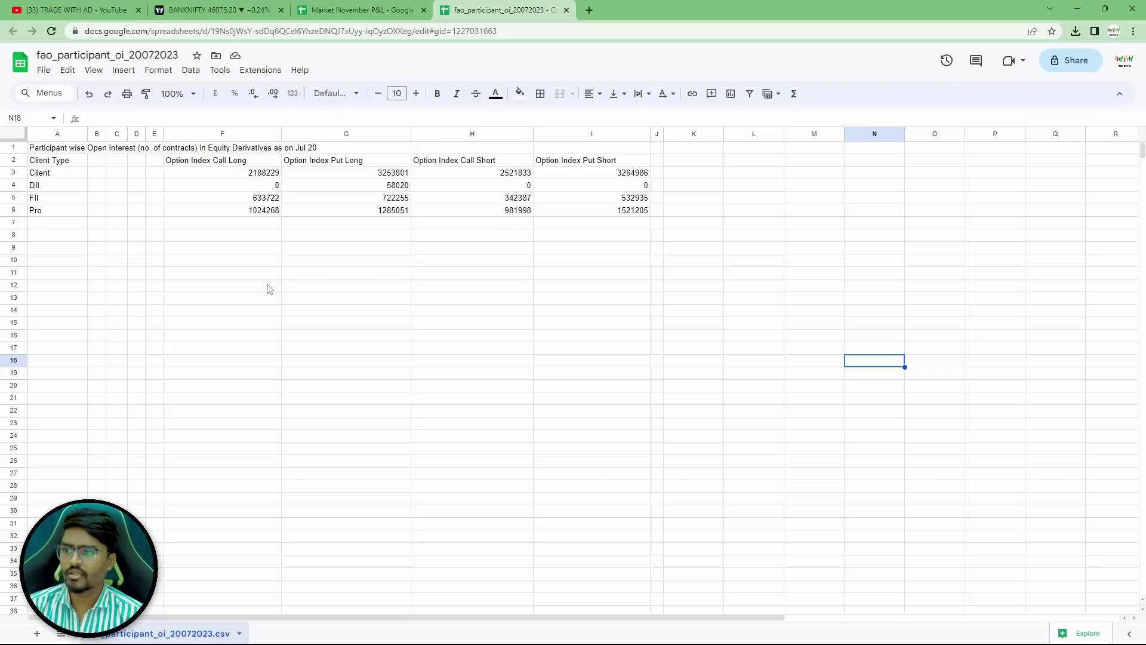
pyautogui.click(227, 251)
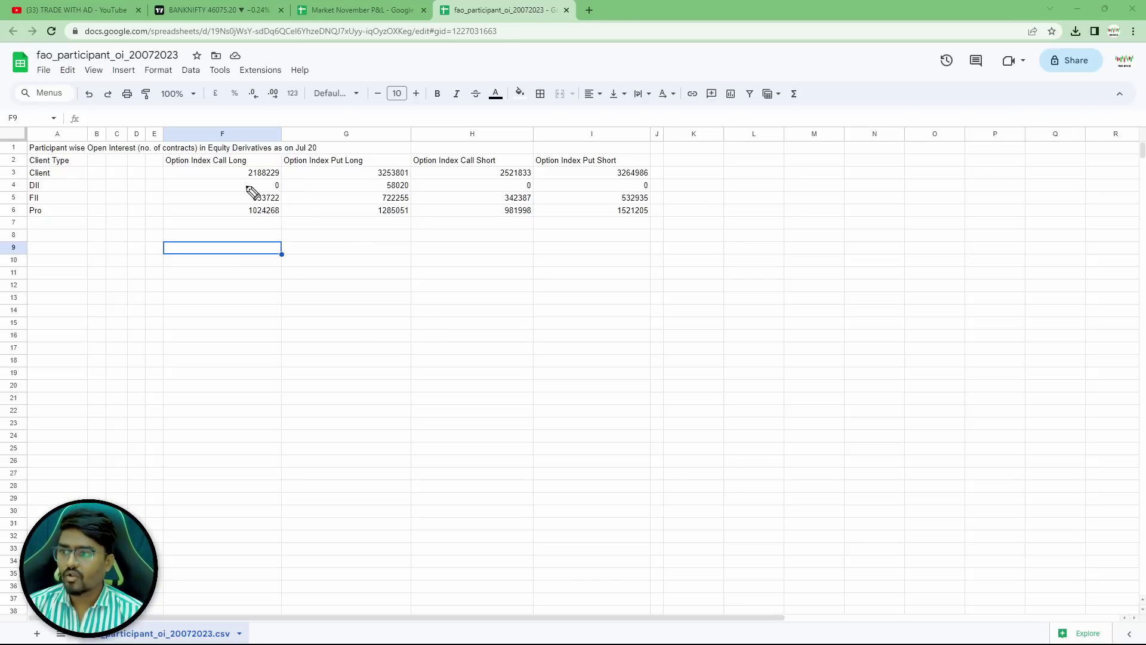
pyautogui.moveTo(206, 171); pyautogui.dragTo(233, 173)
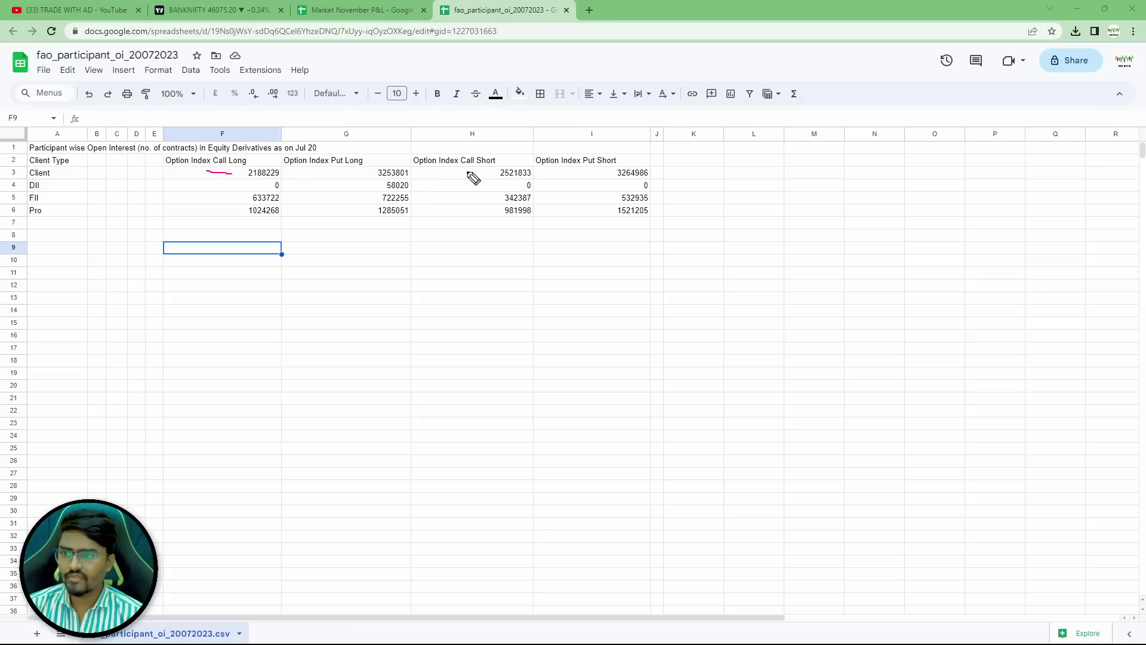
pyautogui.moveTo(452, 171)
pyautogui.mouseDown()
pyautogui.moveTo(477, 174)
pyautogui.moveTo(466, 191)
pyautogui.mouseUp()
pyautogui.moveTo(647, 339)
pyautogui.mouseDown()
pyautogui.moveTo(655, 360)
pyautogui.moveTo(666, 332)
pyautogui.moveTo(672, 345)
pyautogui.mouseUp()
pyautogui.moveTo(718, 339)
pyautogui.mouseDown()
pyautogui.moveTo(742, 326)
pyautogui.moveTo(792, 334)
pyautogui.mouseUp()
pyautogui.press('Escape')
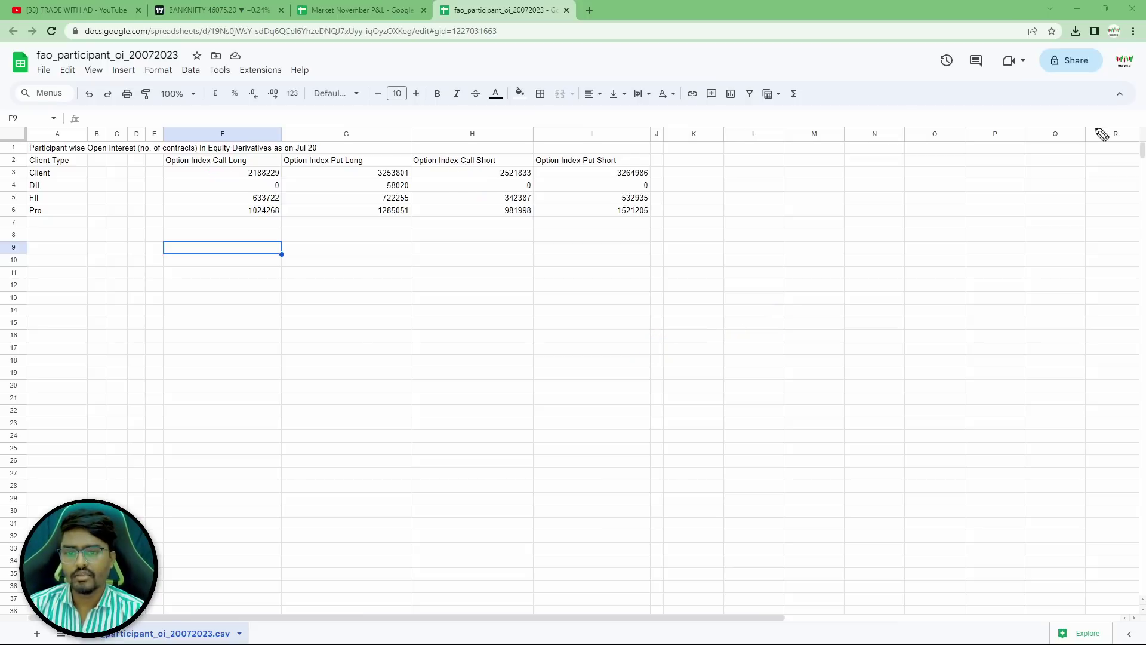
pyautogui.moveTo(767, 352)
pyautogui.mouseDown()
pyautogui.moveTo(776, 375)
pyautogui.moveTo(789, 332)
pyautogui.mouseUp()
pyautogui.moveTo(770, 356); pyautogui.dragTo(811, 352)
pyautogui.moveTo(819, 332)
pyautogui.mouseDown()
pyautogui.moveTo(883, 373)
pyautogui.moveTo(989, 345)
pyautogui.moveTo(1036, 287)
pyautogui.moveTo(1049, 297)
pyautogui.mouseUp()
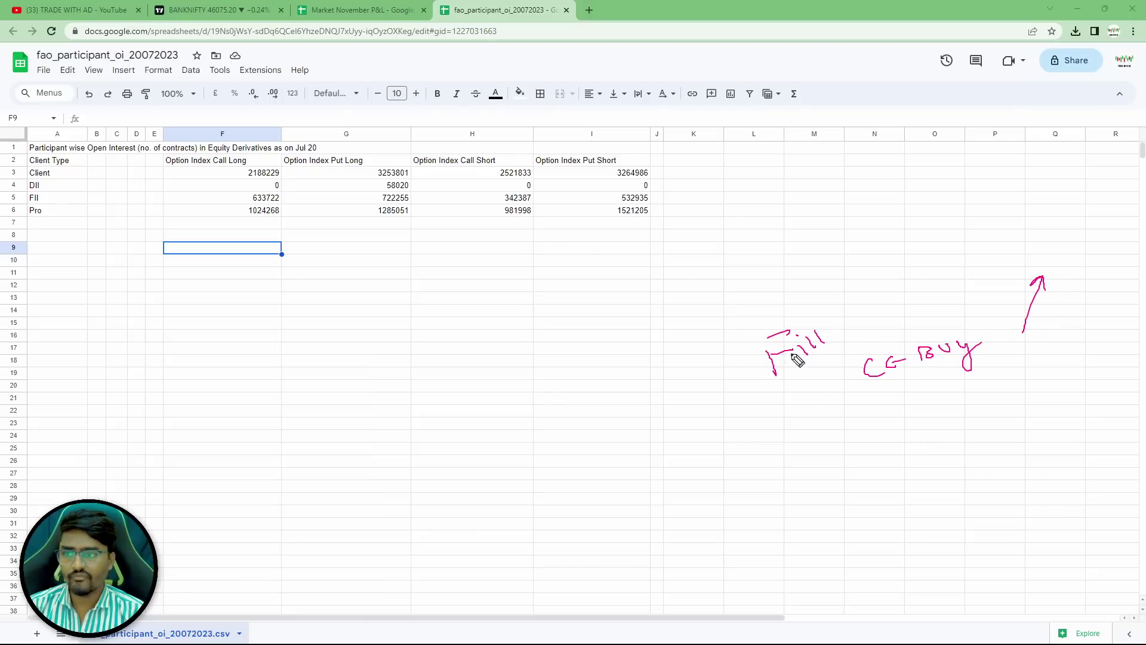
pyautogui.moveTo(241, 177); pyautogui.dragTo(260, 175)
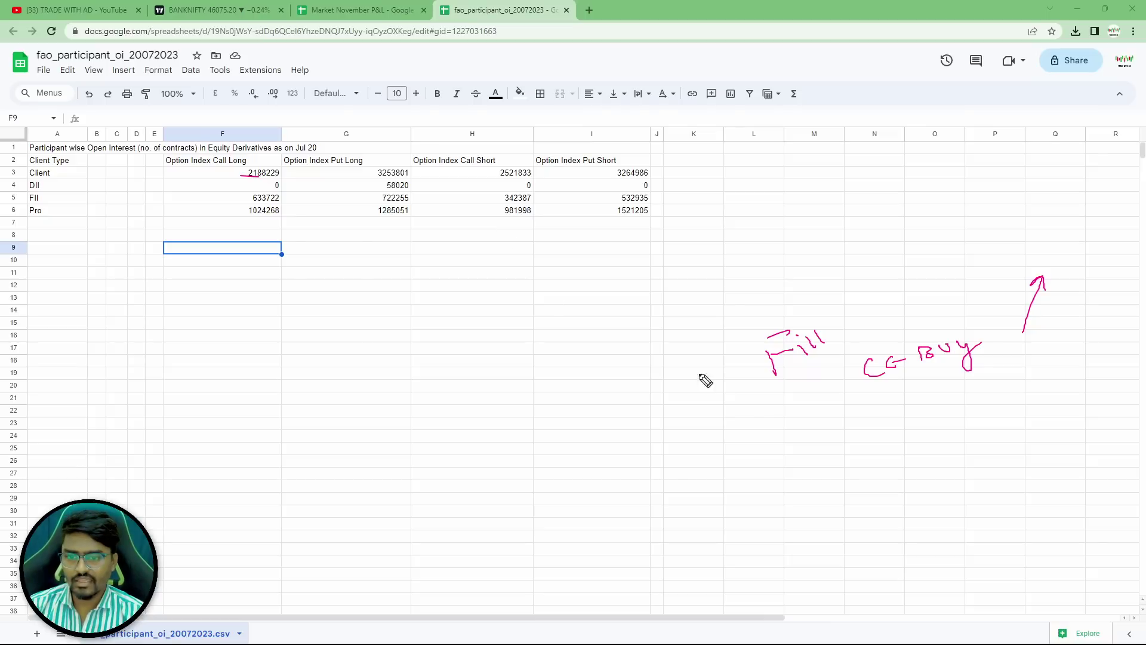
pyautogui.moveTo(896, 394)
pyautogui.mouseDown()
pyautogui.moveTo(883, 455)
pyautogui.moveTo(927, 428)
pyautogui.mouseUp()
pyautogui.moveTo(463, 172); pyautogui.dragTo(484, 174)
pyautogui.moveTo(683, 468); pyautogui.dragTo(691, 491)
pyautogui.moveTo(686, 479); pyautogui.dragTo(705, 486)
pyautogui.moveTo(715, 466)
pyautogui.mouseDown()
pyautogui.moveTo(724, 481)
pyautogui.moveTo(712, 526)
pyautogui.moveTo(726, 525)
pyautogui.mouseUp()
pyautogui.moveTo(717, 517)
pyautogui.mouseDown()
pyautogui.moveTo(779, 550)
pyautogui.moveTo(791, 544)
pyautogui.mouseUp()
pyautogui.moveTo(804, 497)
pyautogui.mouseDown()
pyautogui.moveTo(813, 545)
pyautogui.moveTo(824, 538)
pyautogui.mouseUp()
pyautogui.moveTo(842, 499)
pyautogui.mouseDown()
pyautogui.moveTo(894, 493)
pyautogui.moveTo(889, 503)
pyautogui.mouseUp()
pyautogui.moveTo(922, 488)
pyautogui.mouseDown()
pyautogui.moveTo(912, 502)
pyautogui.moveTo(923, 494)
pyautogui.mouseUp()
pyautogui.moveTo(929, 487); pyautogui.dragTo(949, 496)
pyautogui.moveTo(951, 445); pyautogui.dragTo(983, 445)
pyautogui.moveTo(954, 486)
pyautogui.mouseDown()
pyautogui.moveTo(1004, 455)
pyautogui.moveTo(1102, 469)
pyautogui.mouseUp()
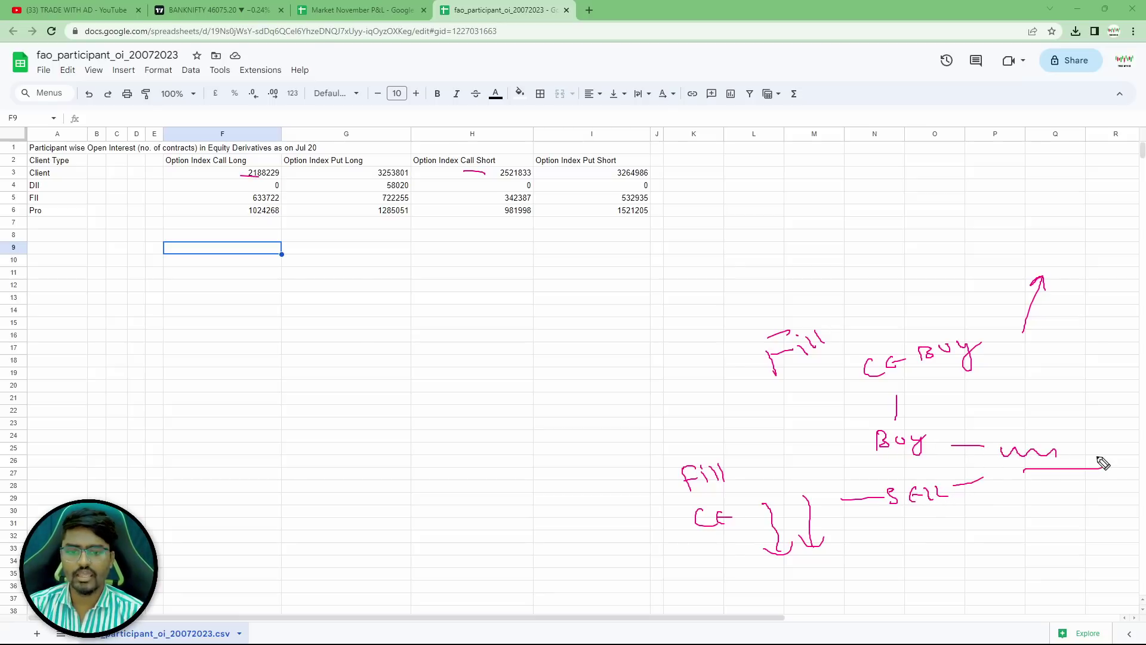
pyautogui.press('e')
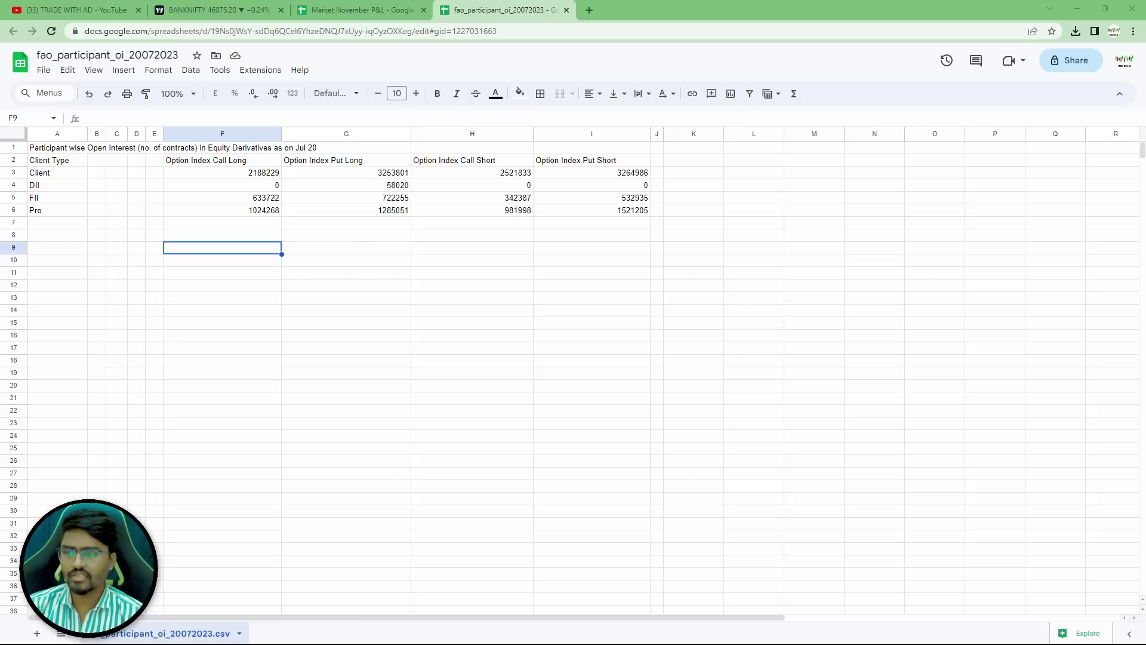
# Calculate the Client net index call position in F9 as call long minus call short, =F3-H3.
pyautogui.click(224, 260)
pyautogui.click(218, 250)
pyautogui.write('=')
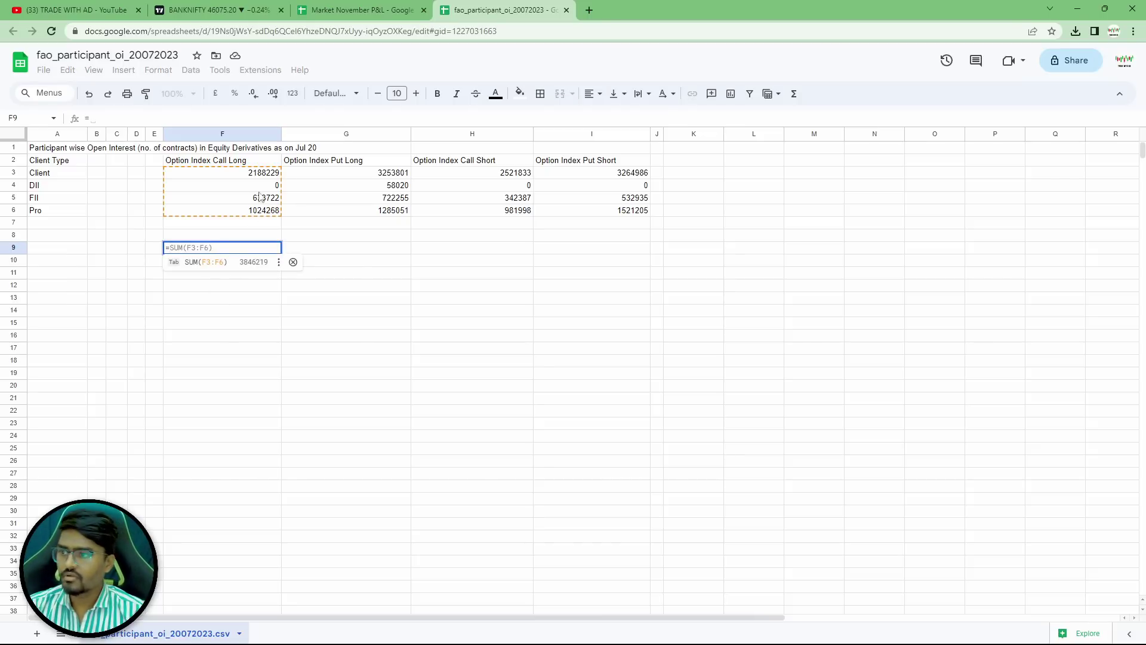
pyautogui.click(265, 173)
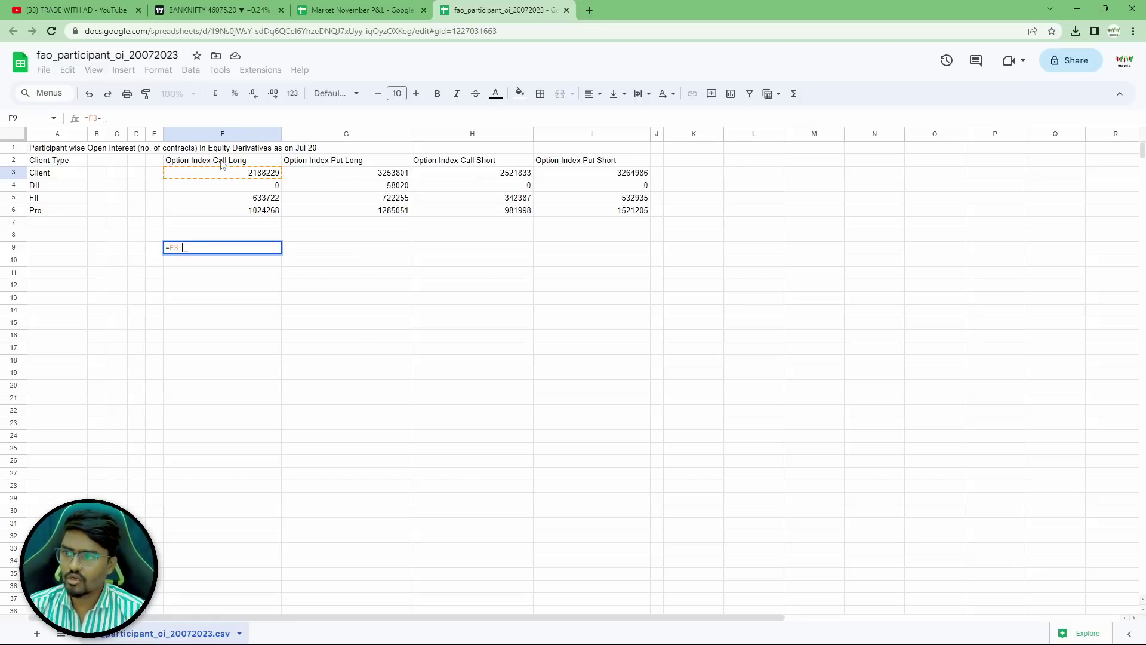
pyautogui.click(511, 174)
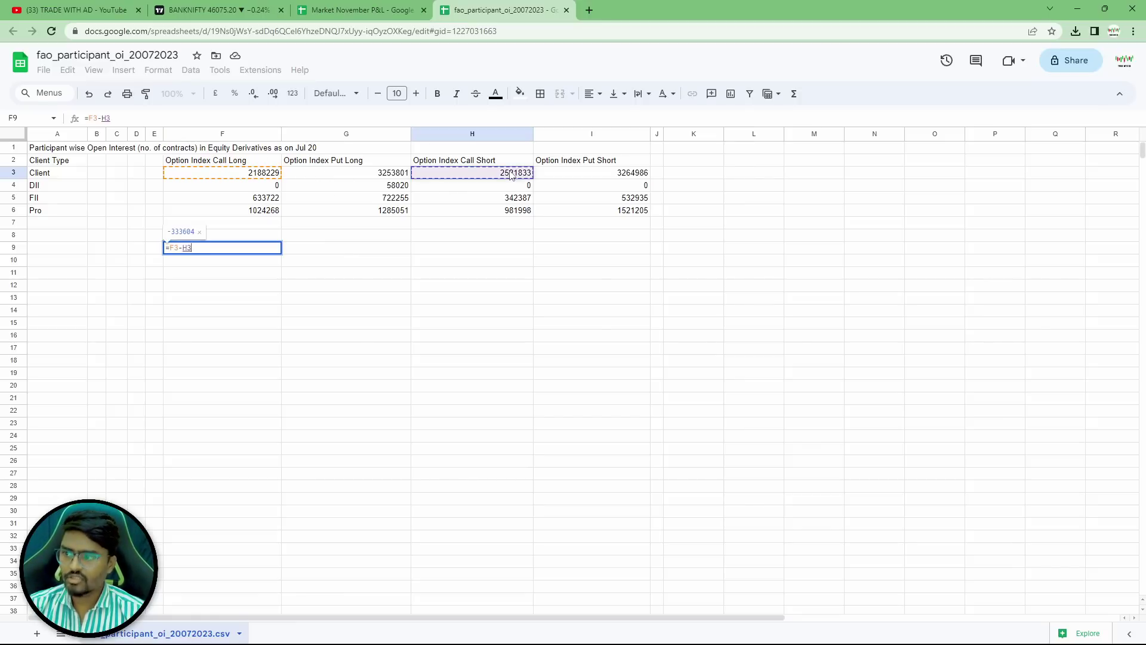
pyautogui.press('Return')
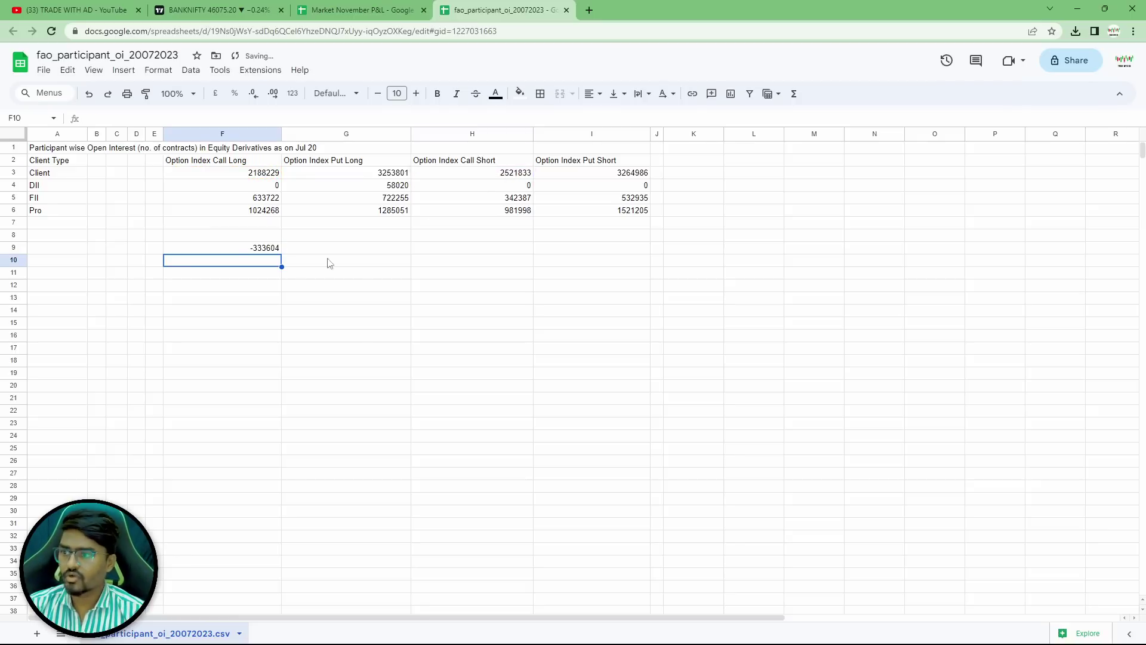
pyautogui.press('Up')
pyautogui.press('Up')
pyautogui.press('Down')
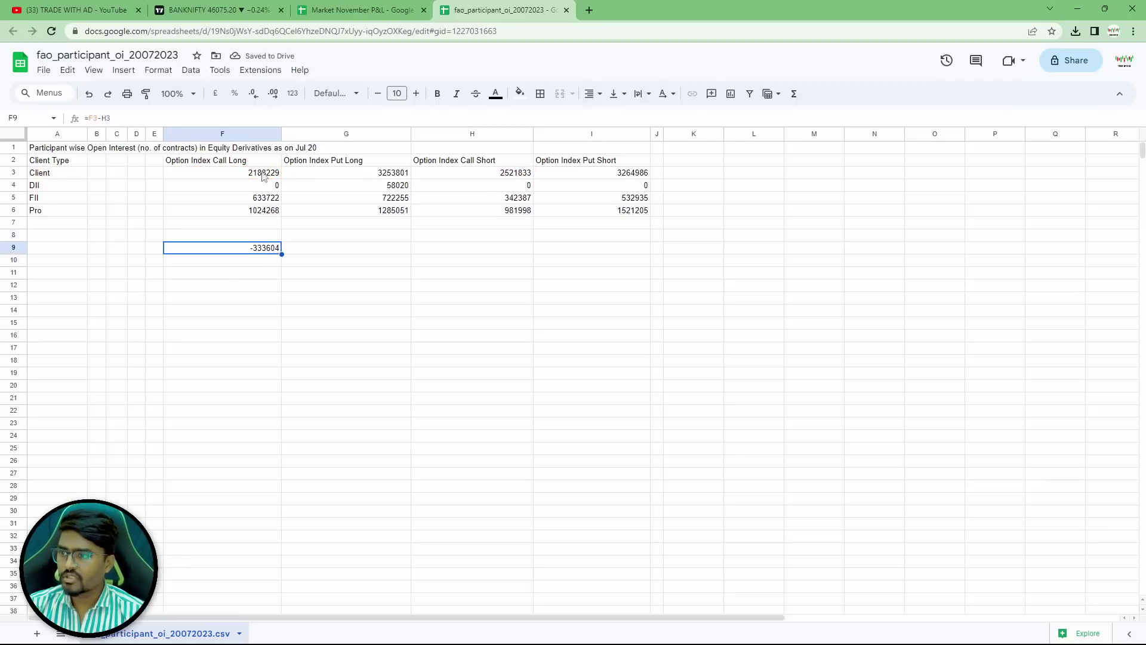
pyautogui.moveTo(281, 254); pyautogui.dragTo(284, 288)
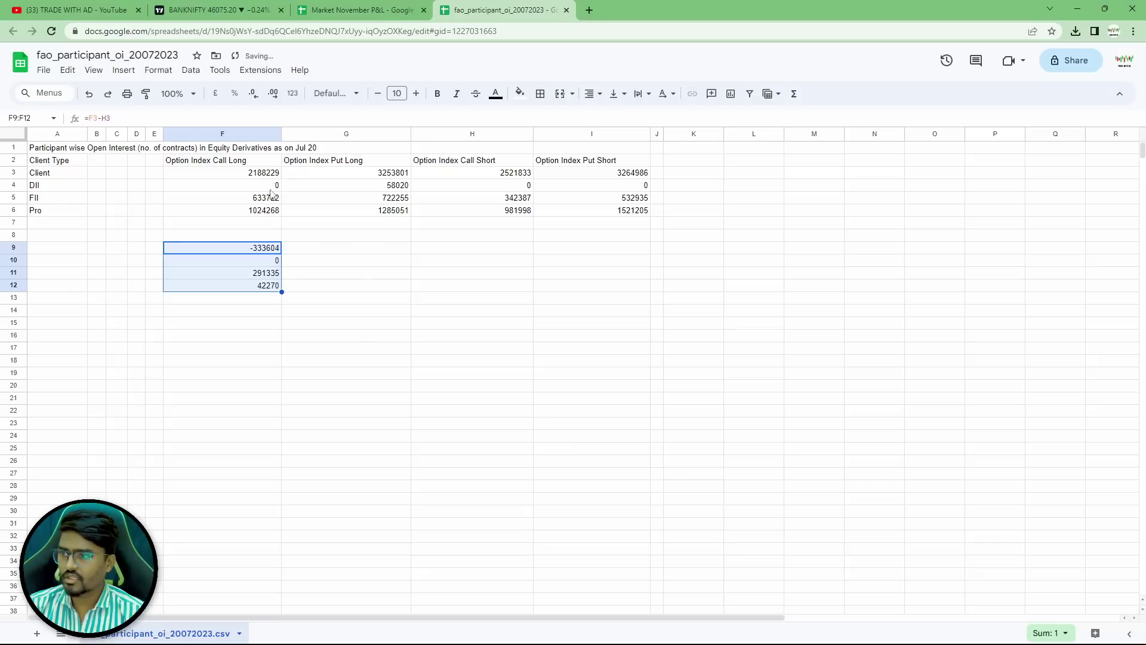
pyautogui.click(392, 326)
pyautogui.click(267, 275)
pyautogui.moveTo(267, 261); pyautogui.dragTo(280, 294)
pyautogui.press('Delete')
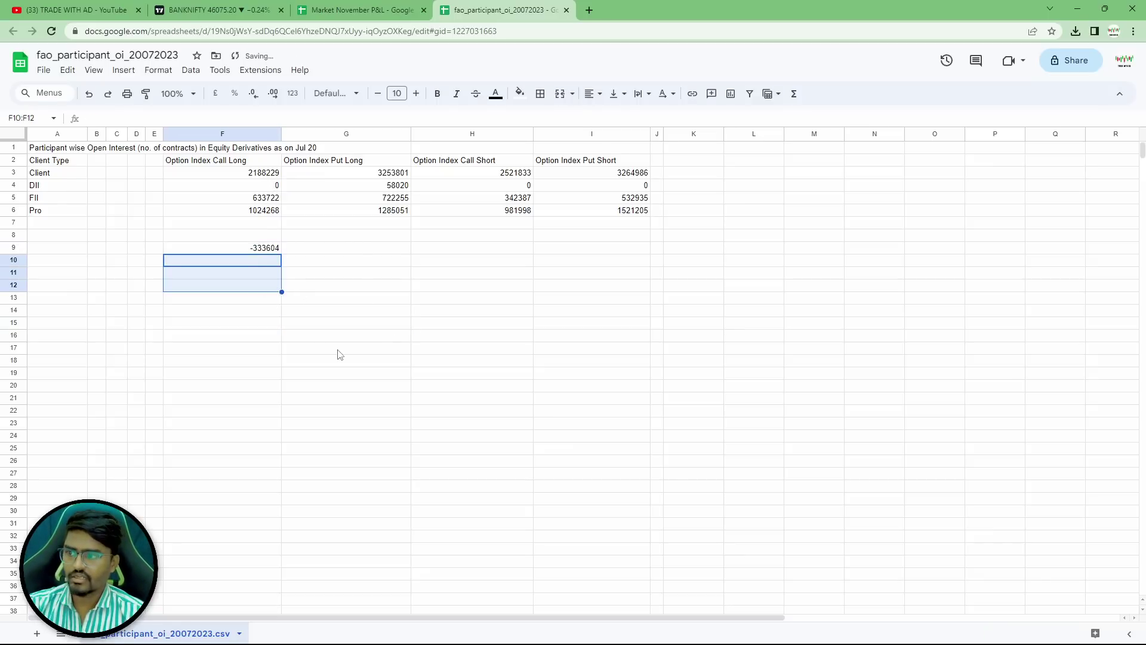
pyautogui.click(338, 352)
# Calculate the DII net index call position in F10 with the formula =F4-H4.
pyautogui.click(237, 264)
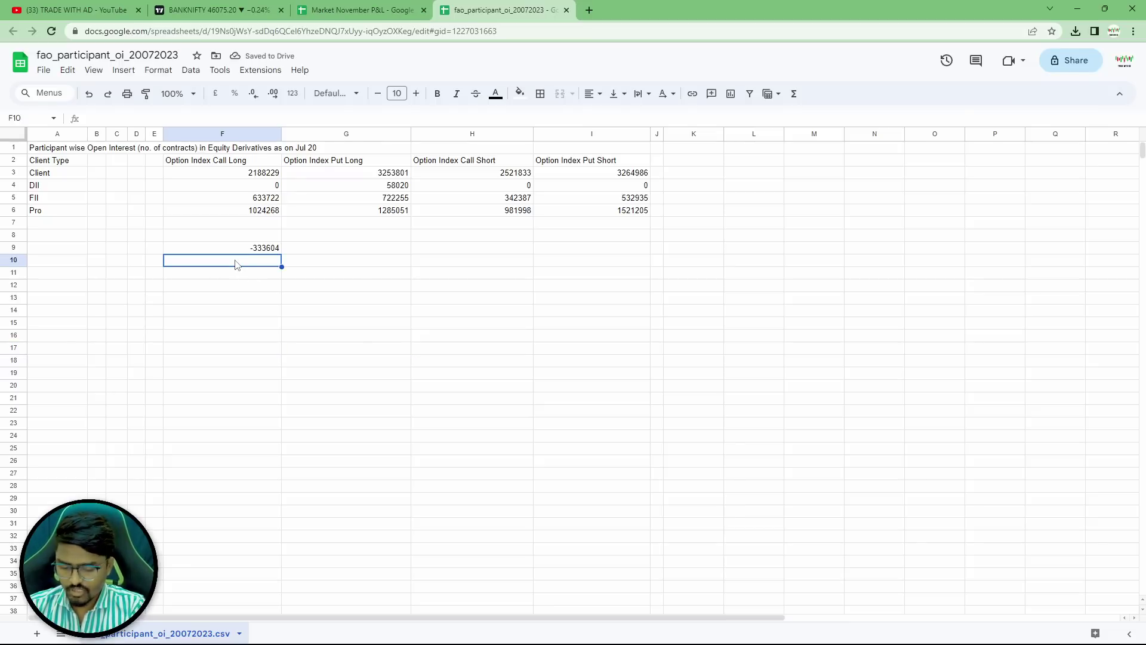
pyautogui.write('=')
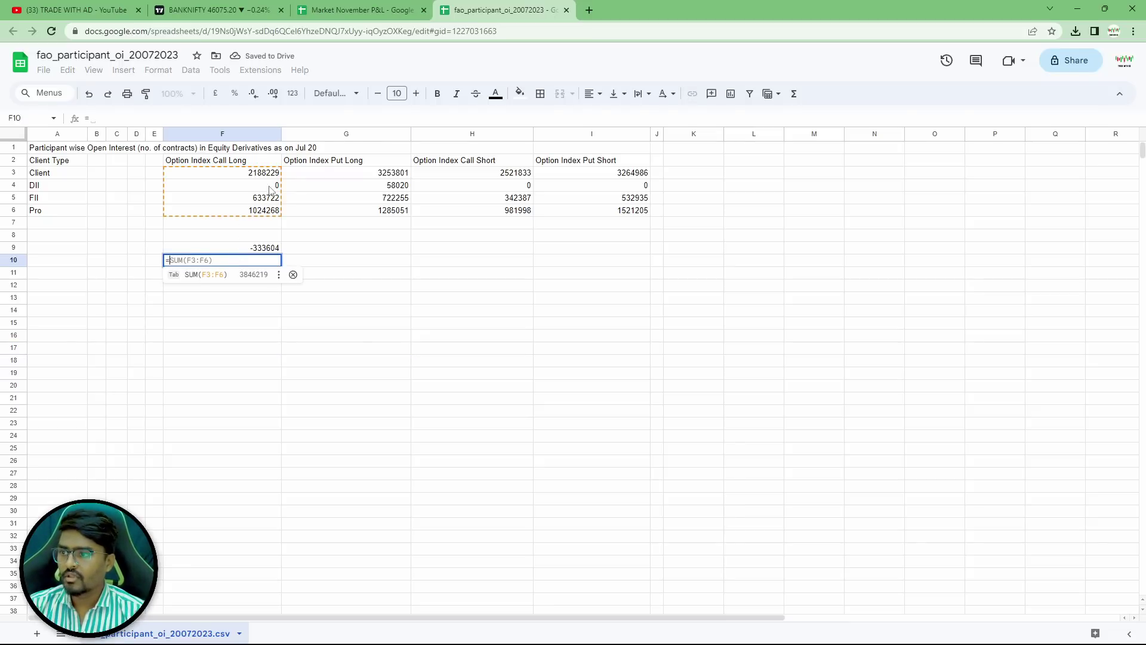
pyautogui.click(270, 186)
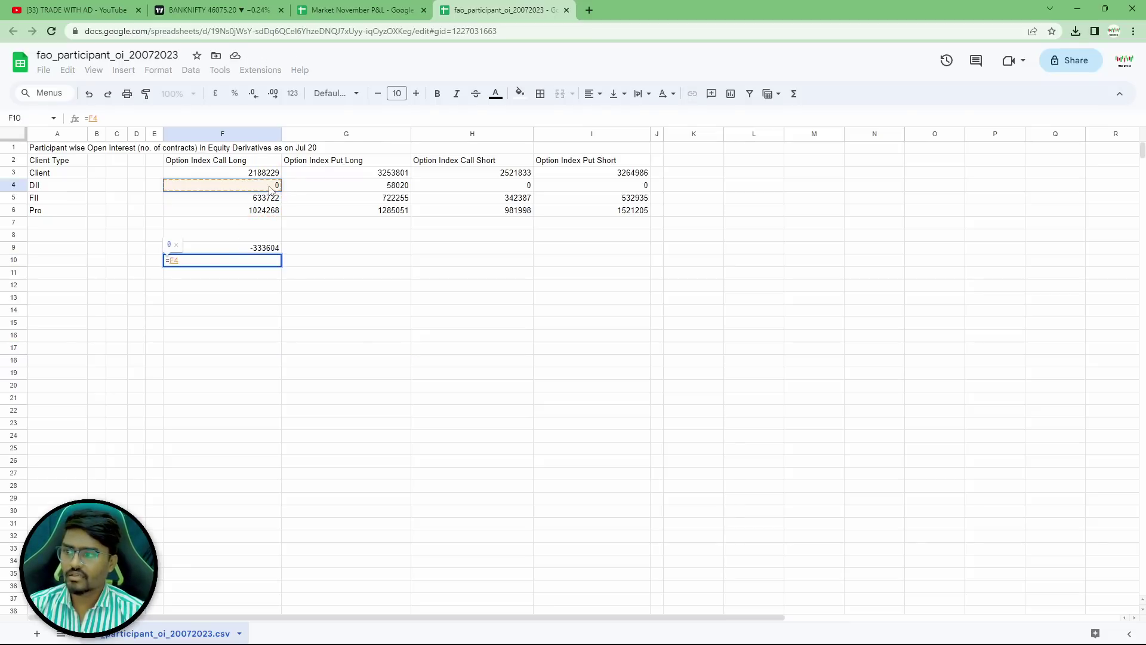
pyautogui.write('-')
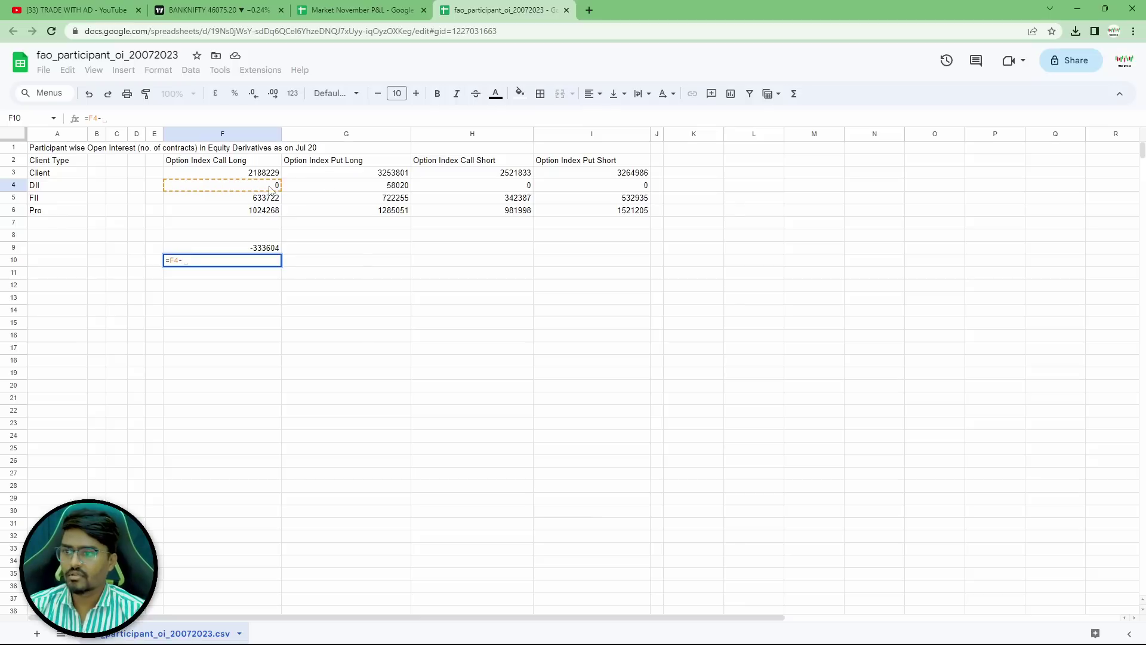
pyautogui.click(514, 186)
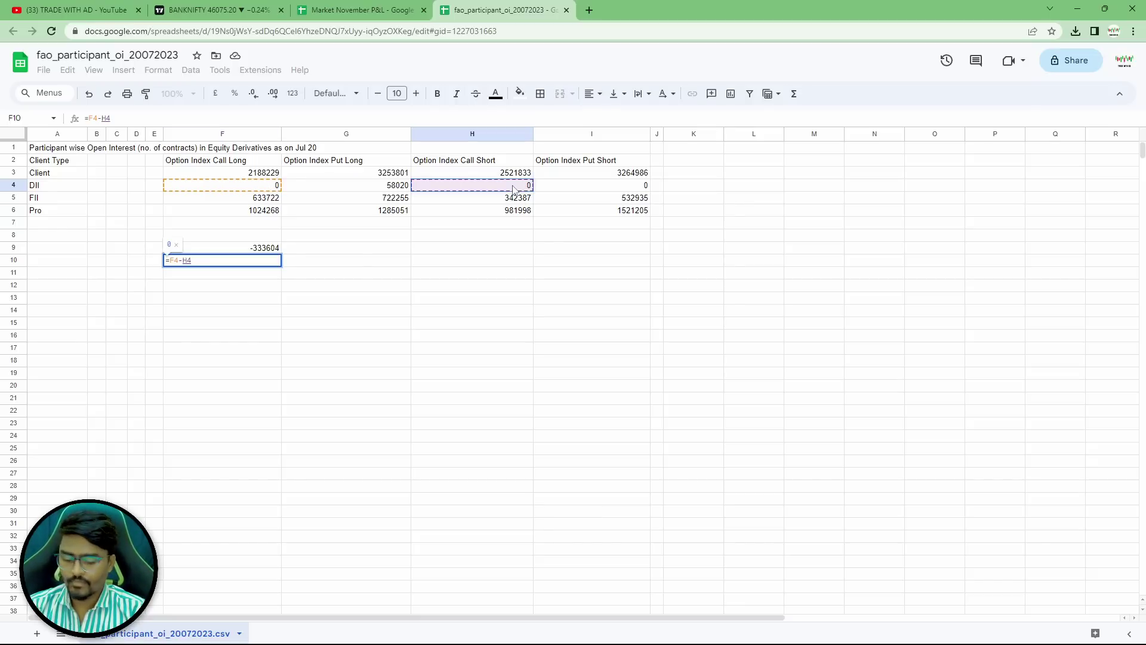
pyautogui.press('Return')
# Calculate the FII net index call position in F11 with the formula =F5-H5.
pyautogui.write('=')
pyautogui.click(262, 200)
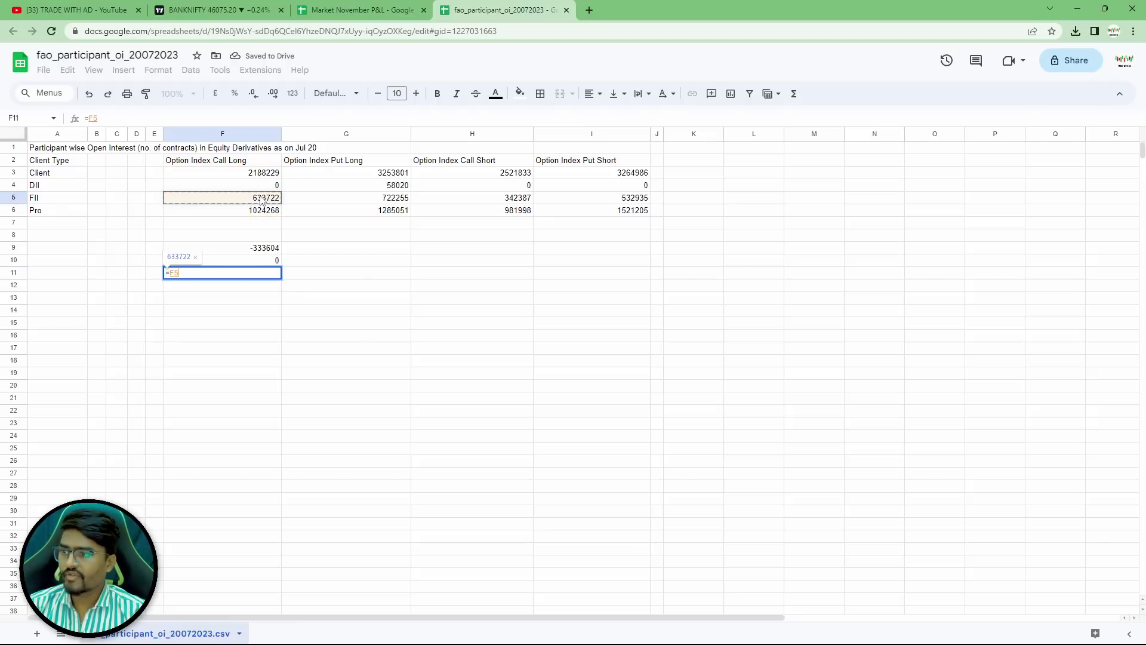
pyautogui.write('-')
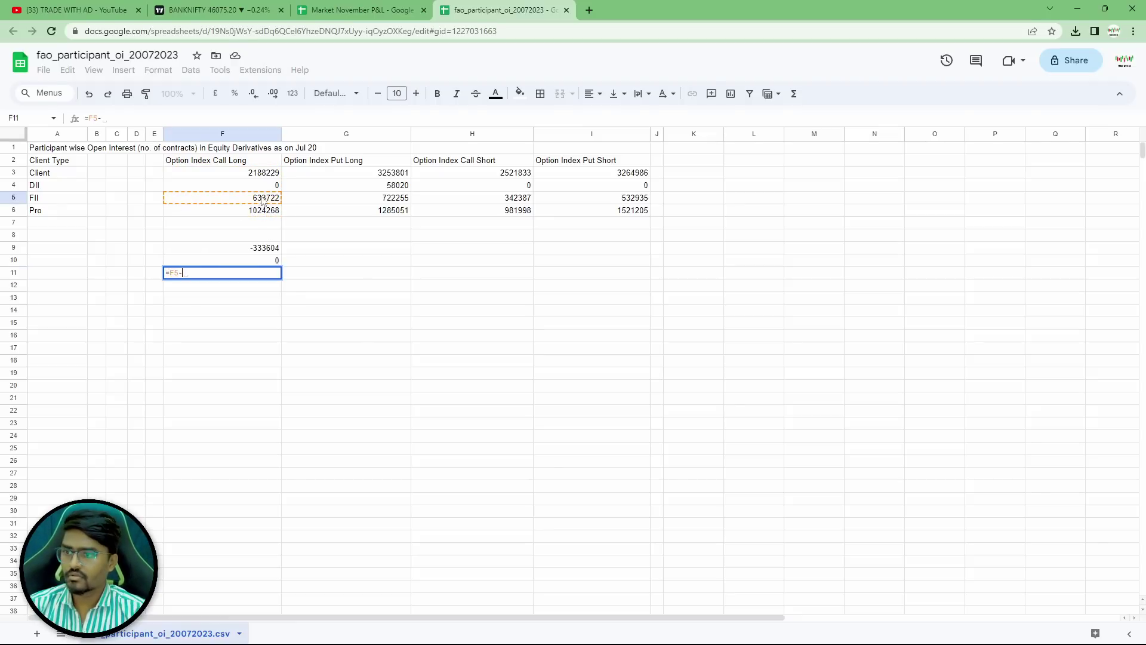
pyautogui.click(518, 202)
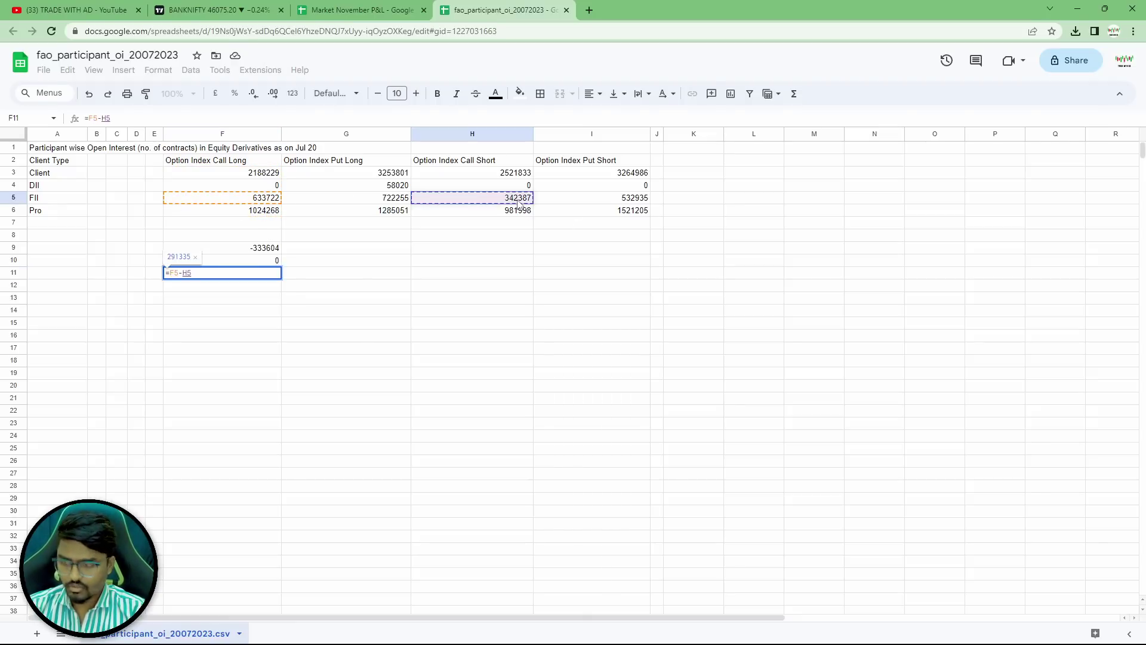
pyautogui.press('Return')
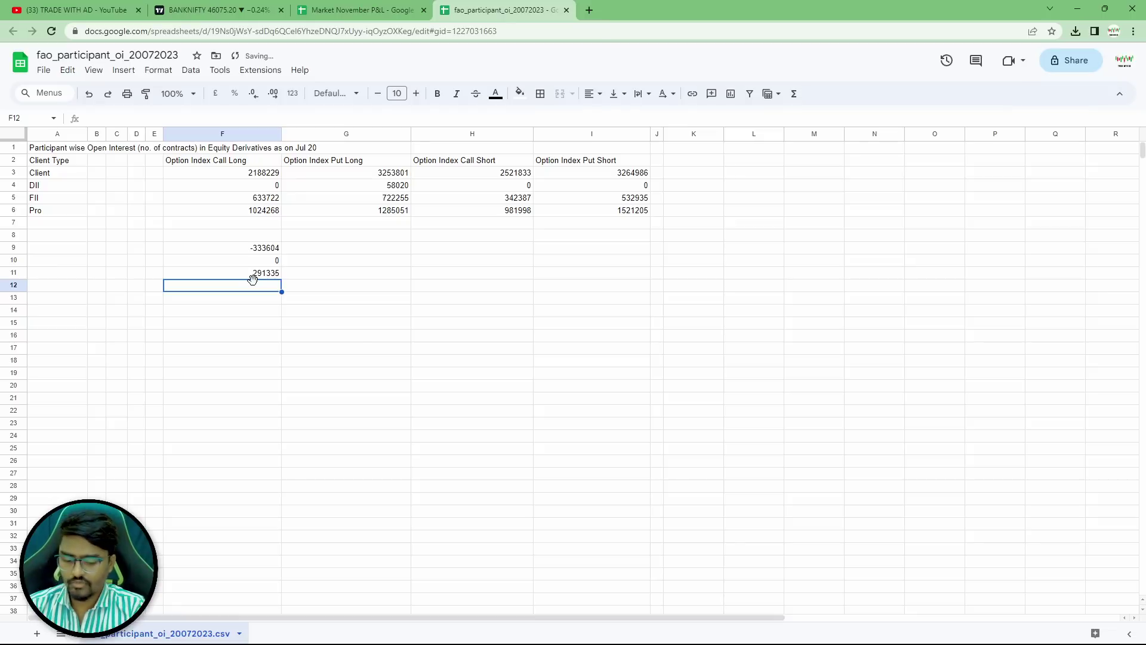
# Calculate the Pro net index call position in F12 with =F6-H6 and review the net calls in F9:F12.
pyautogui.write('=')
pyautogui.click(265, 212)
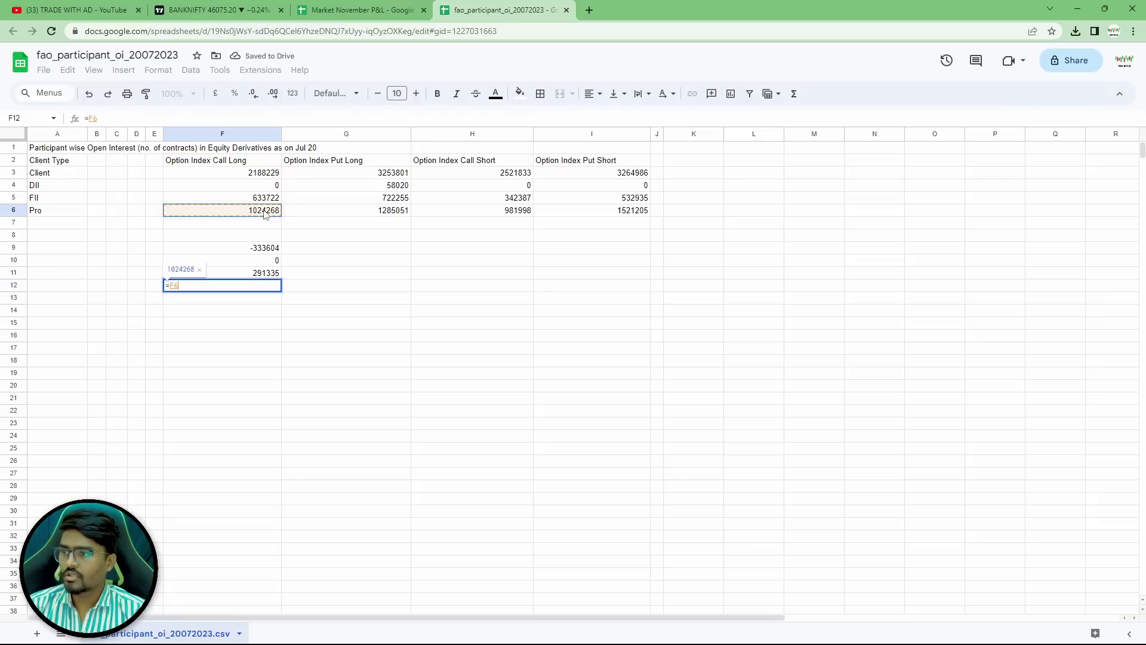
pyautogui.write('-')
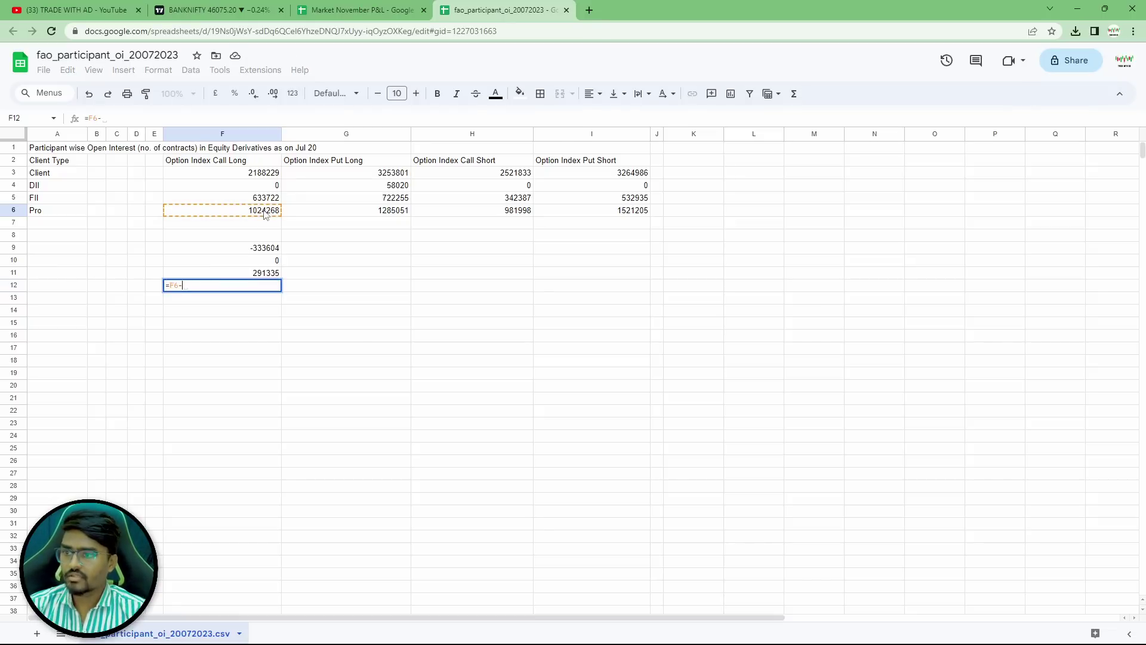
pyautogui.click(512, 218)
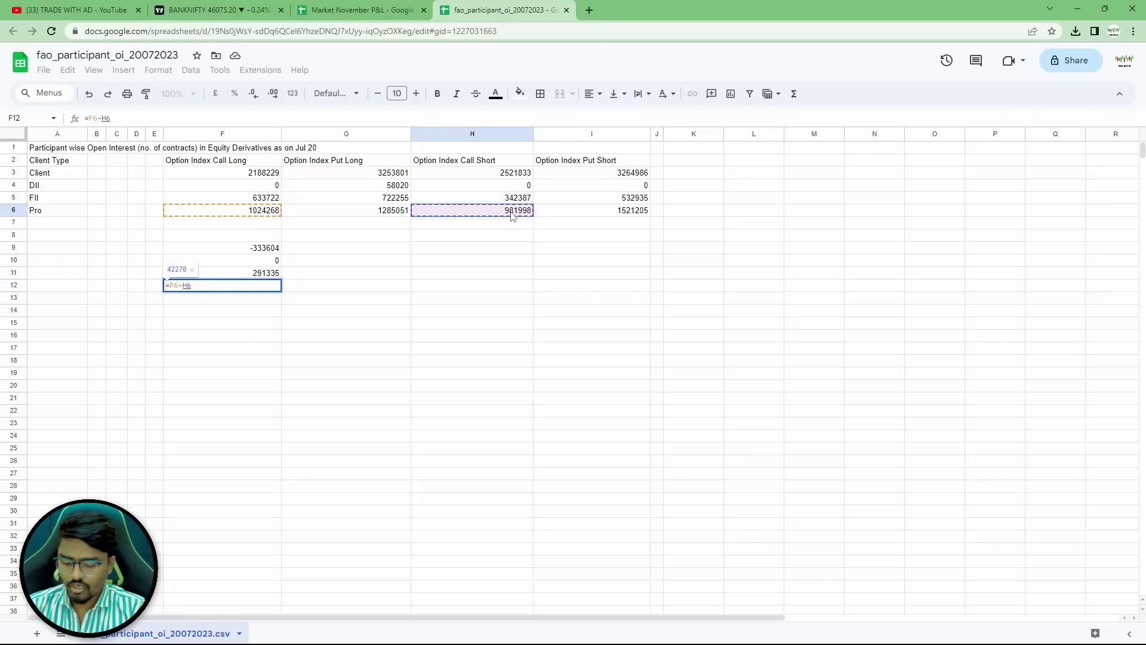
pyautogui.press('Return')
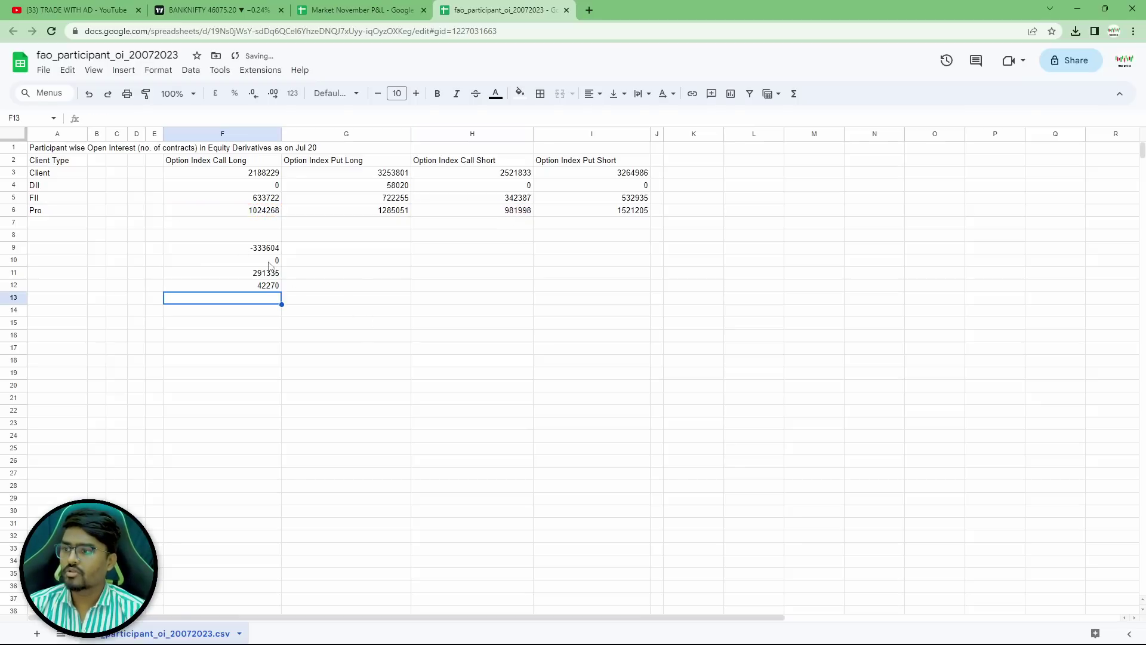
pyautogui.moveTo(256, 249); pyautogui.dragTo(261, 287)
pyautogui.click(463, 373)
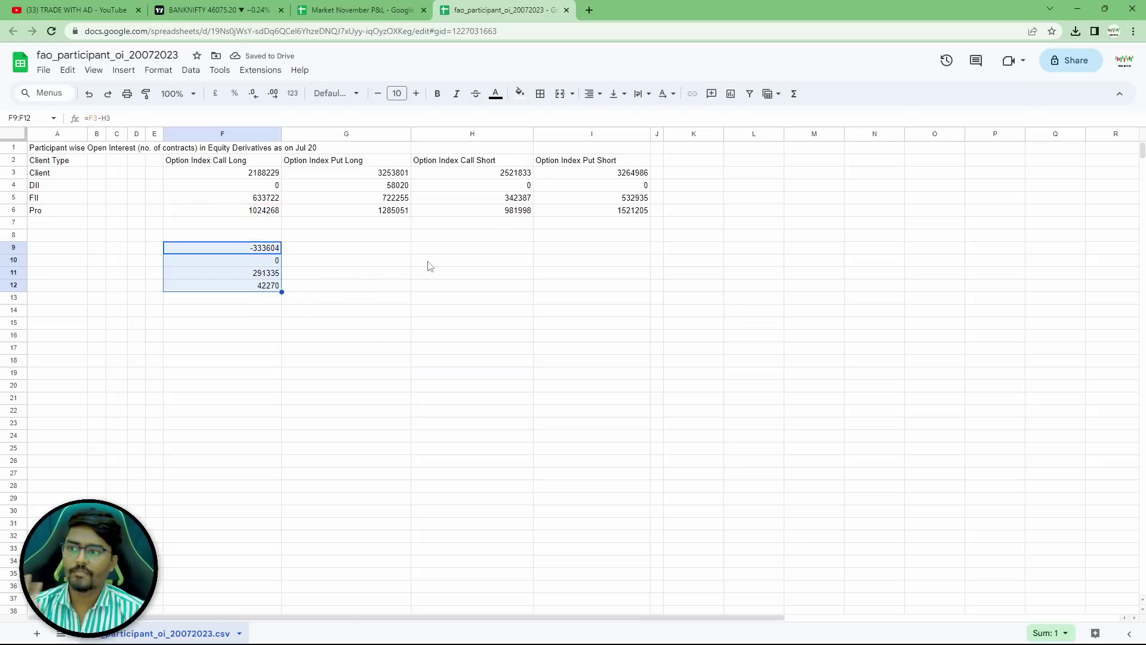
# Calculate the Client net index put position in G9 with =G3-I3 and accept the suggested auto-fill for G10:G12.
pyautogui.click(367, 254)
pyautogui.write('=')
pyautogui.click(389, 173)
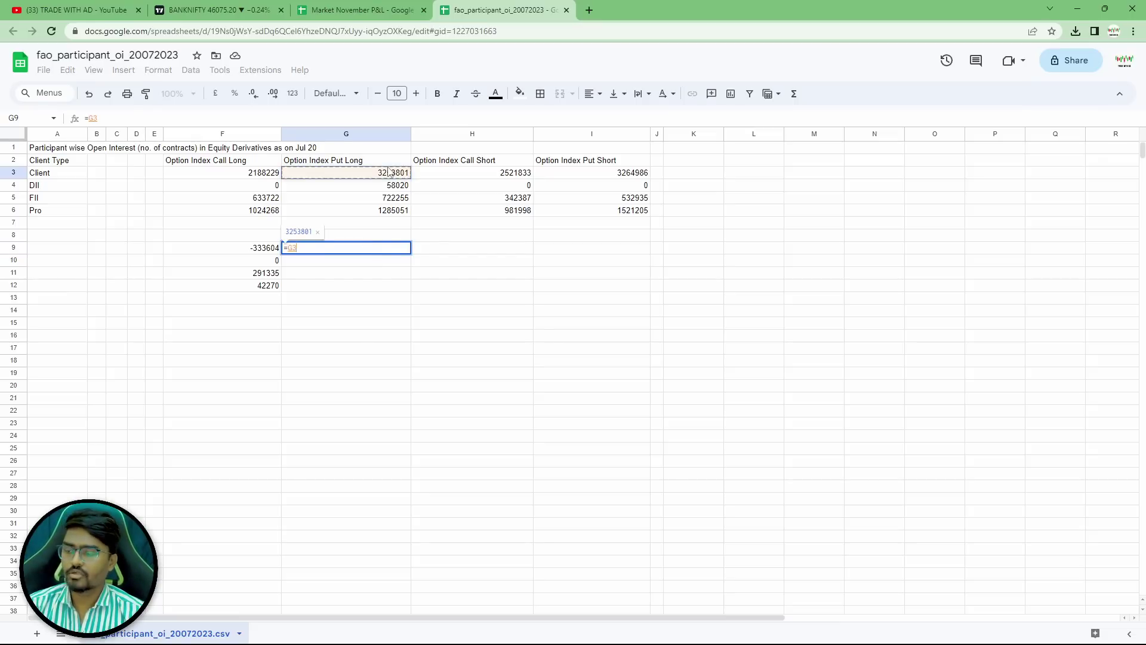
pyautogui.write('-')
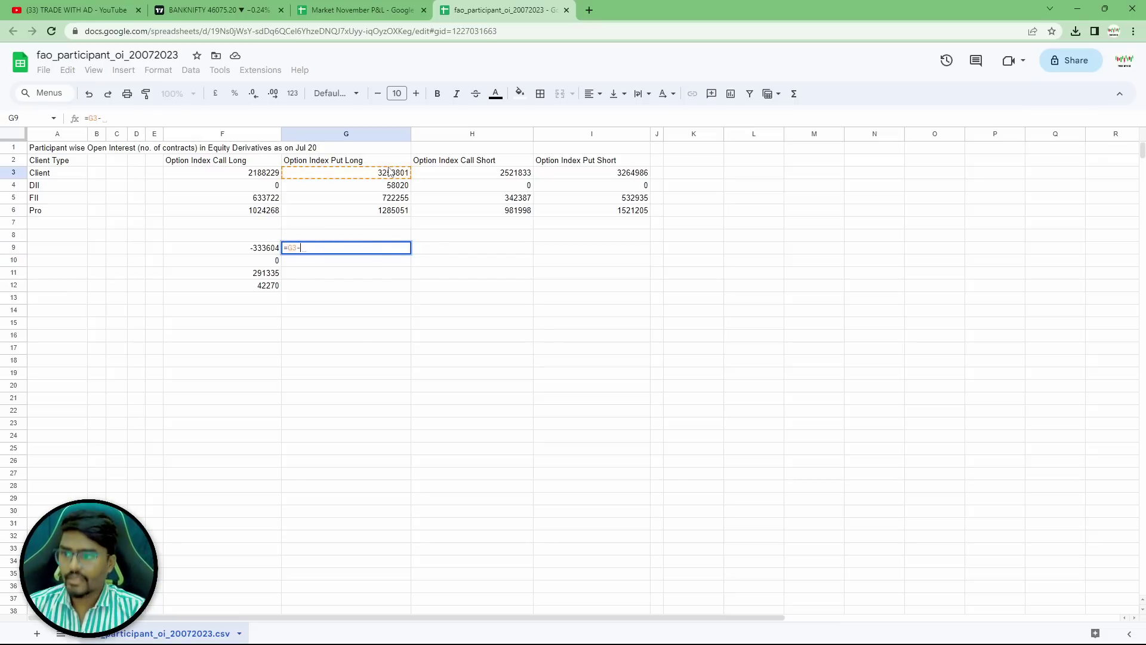
pyautogui.click(627, 176)
pyautogui.press('Return')
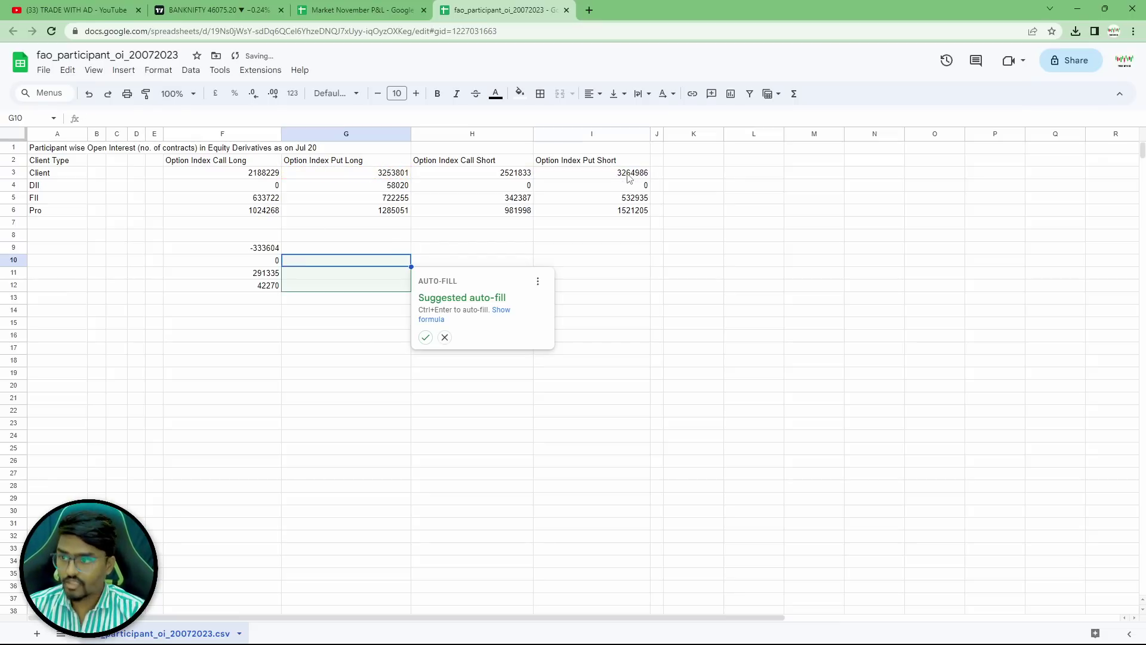
pyautogui.click(429, 339)
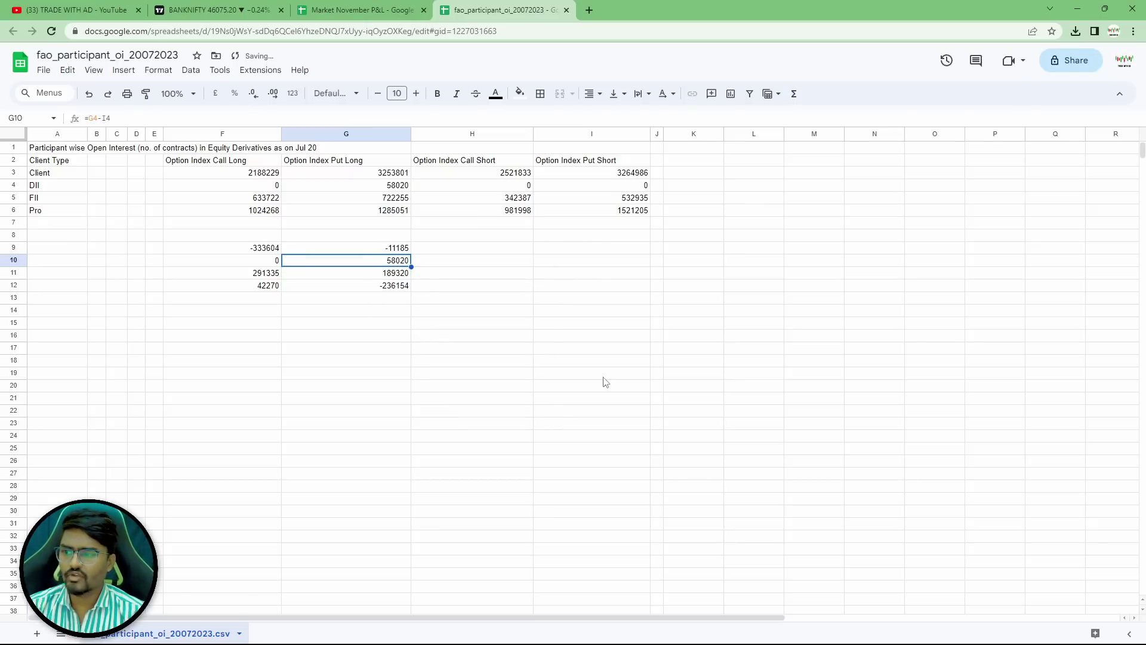
pyautogui.click(627, 377)
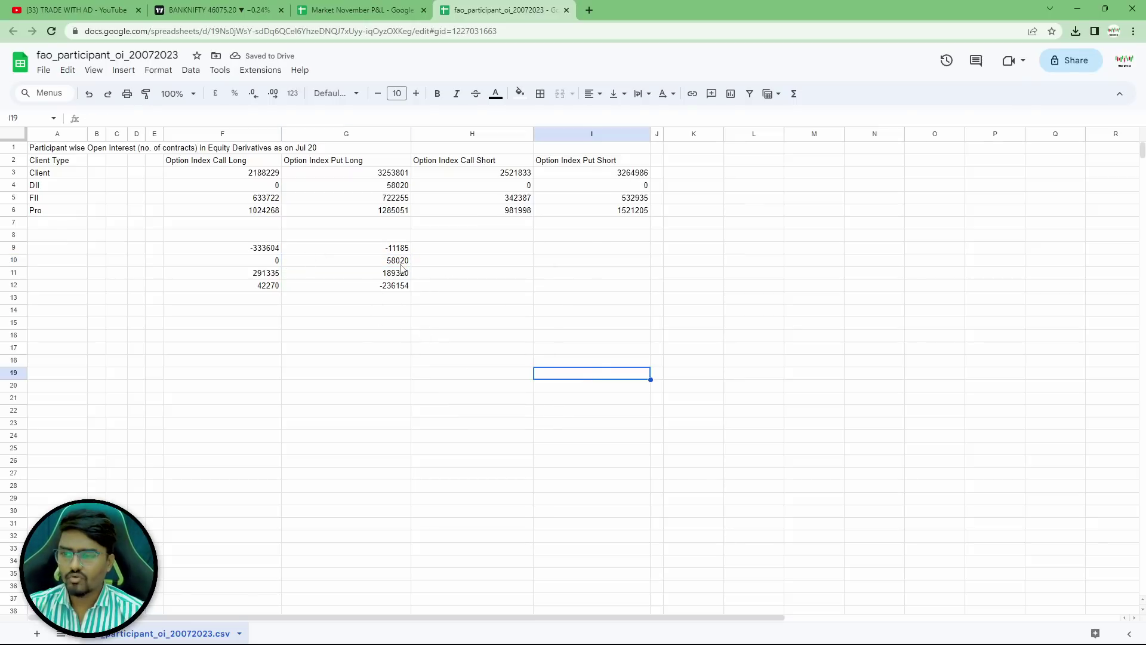
# Copy the net index call positions in F9:F12.
pyautogui.moveTo(261, 250); pyautogui.dragTo(268, 288)
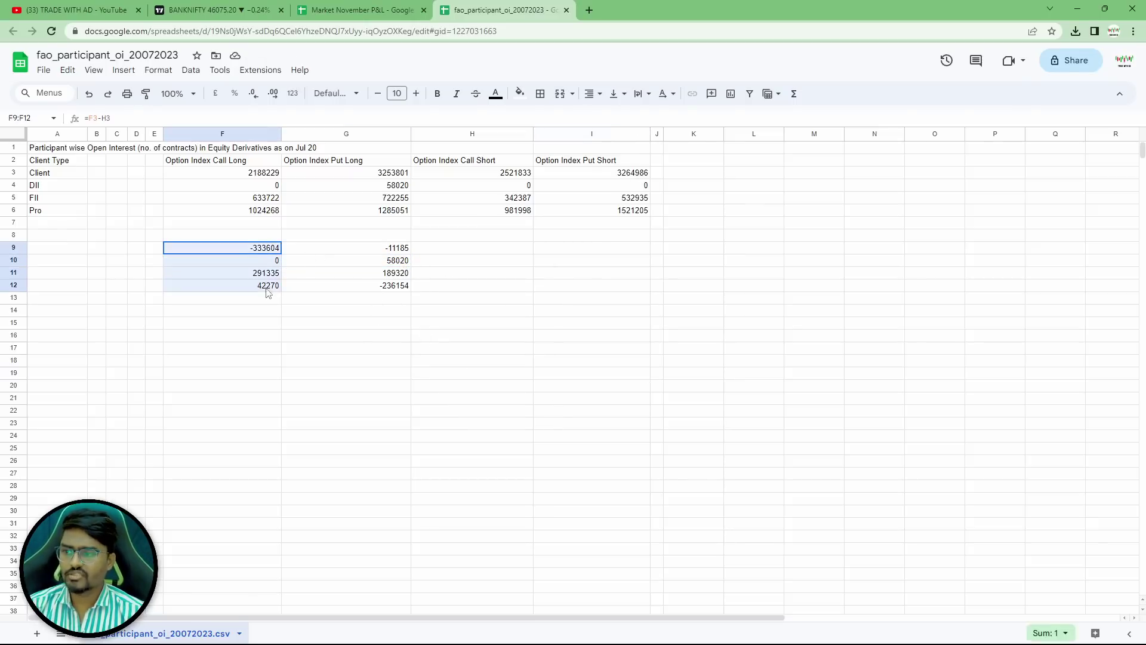
pyautogui.rightClick(266, 257)
pyautogui.click(167, 387)
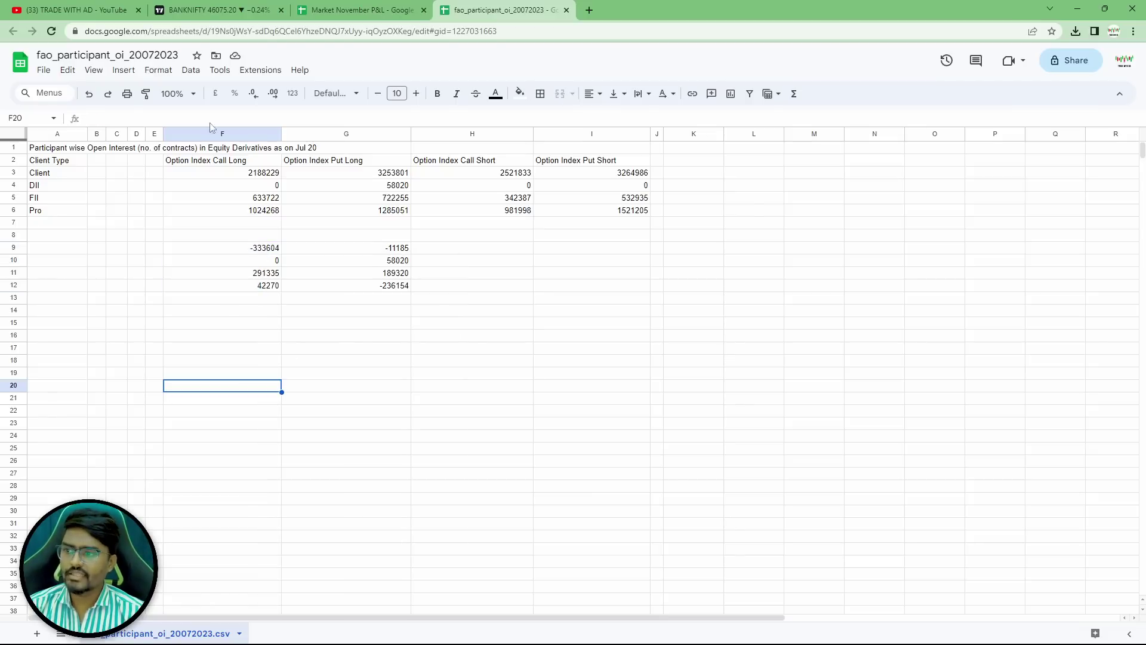
pyautogui.moveTo(267, 249); pyautogui.dragTo(279, 291)
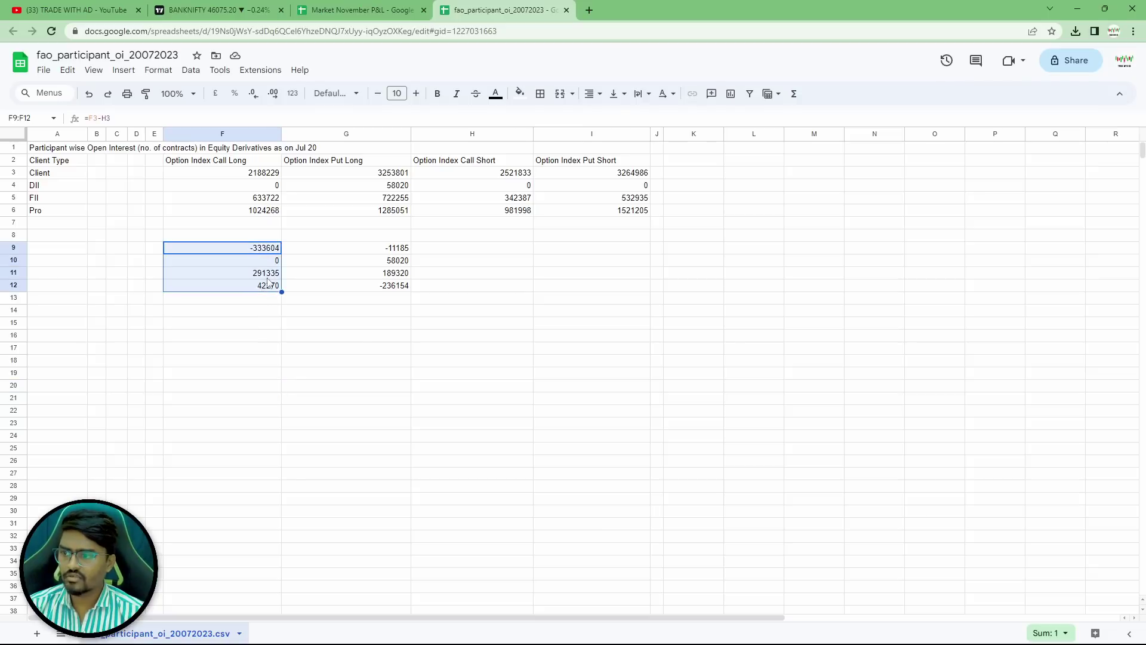
pyautogui.rightClick(261, 273)
pyautogui.click(292, 304)
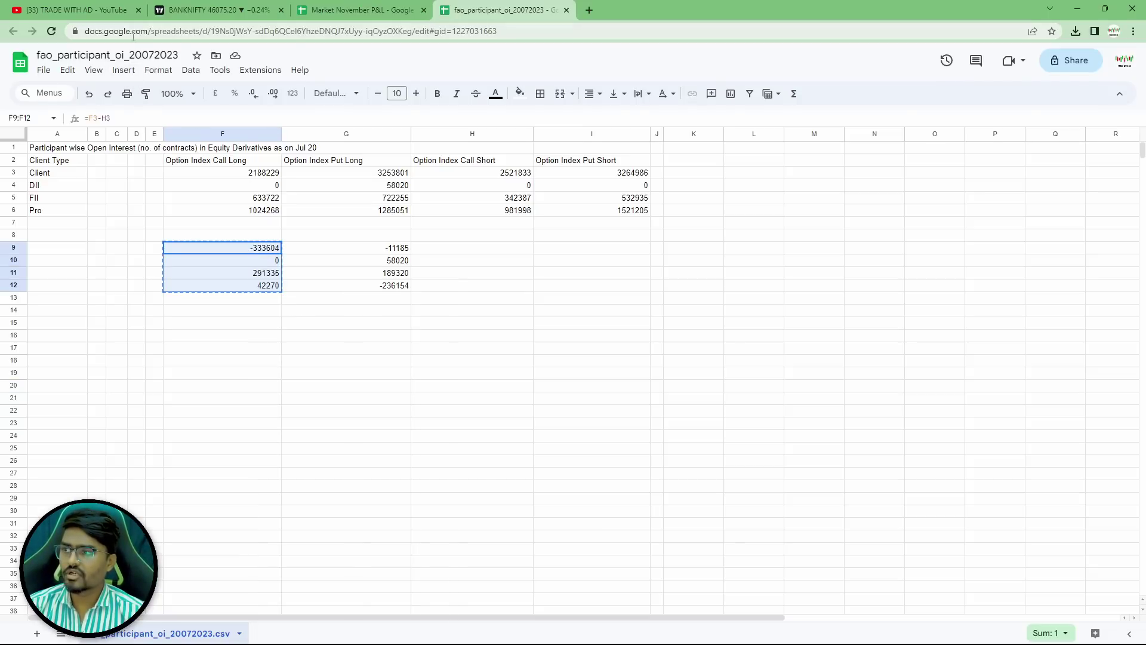
pyautogui.click(260, 410)
pyautogui.click(488, 362)
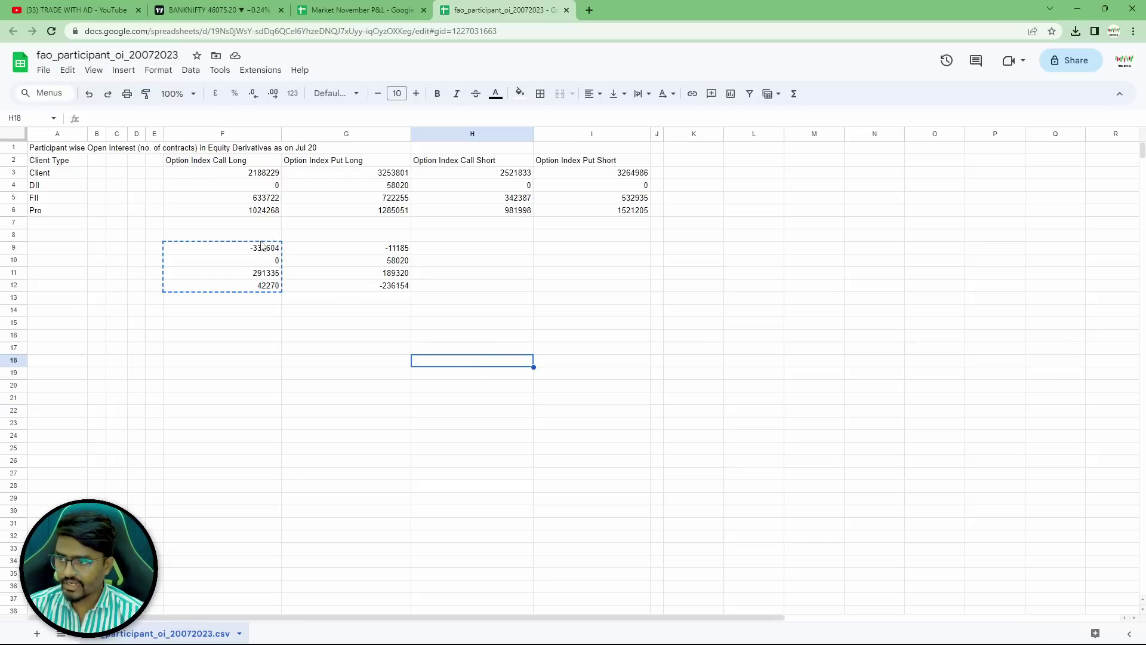
# Copy the net index call positions in F9:F12 and switch to the Market November P&L spreadsheet.
pyautogui.moveTo(234, 245); pyautogui.dragTo(250, 298)
pyautogui.click(365, 363)
pyautogui.moveTo(262, 248); pyautogui.dragTo(268, 289)
pyautogui.rightClick(240, 252)
pyautogui.click(293, 295)
pyautogui.click(358, 10)
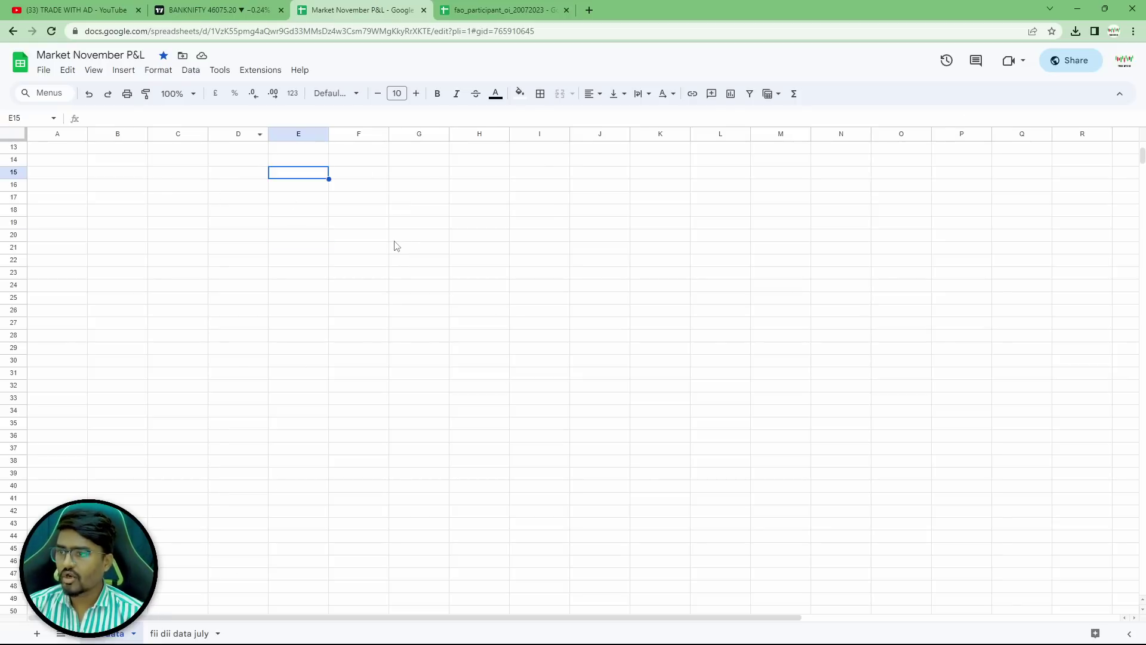
# Paste the copied net call positions as values into F11:F14 and clear those cells again.
pyautogui.scroll(3, 394, 245)
pyautogui.click(360, 274)
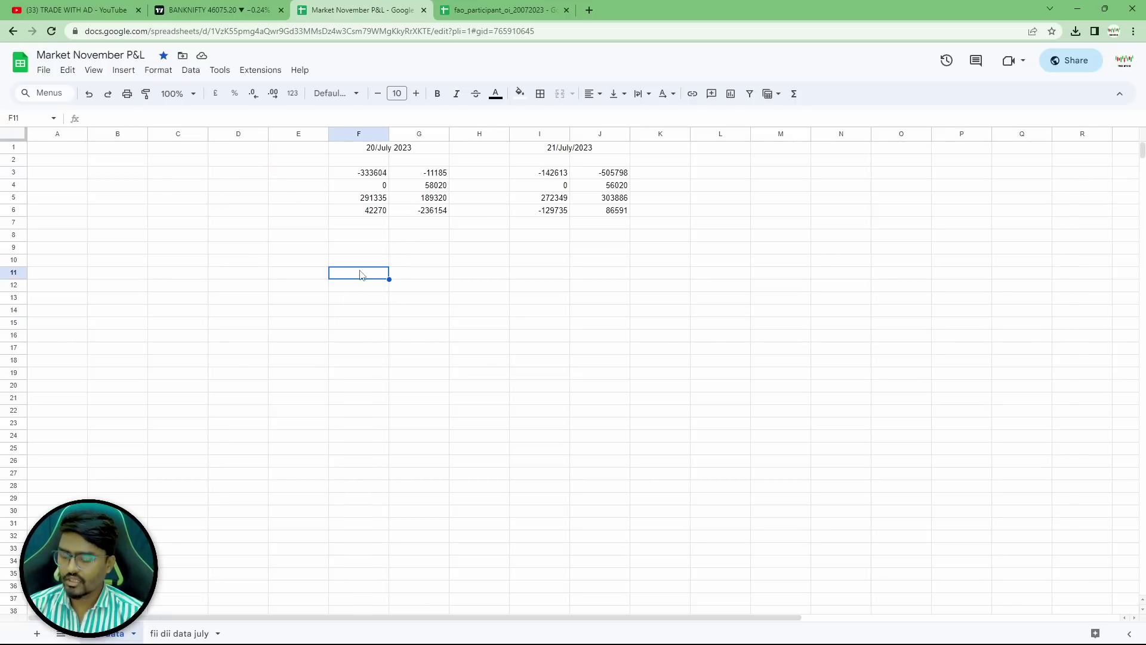
pyautogui.hotkey('ctrl', 'v')
pyautogui.click(417, 328)
pyautogui.click(442, 353)
pyautogui.click(595, 326)
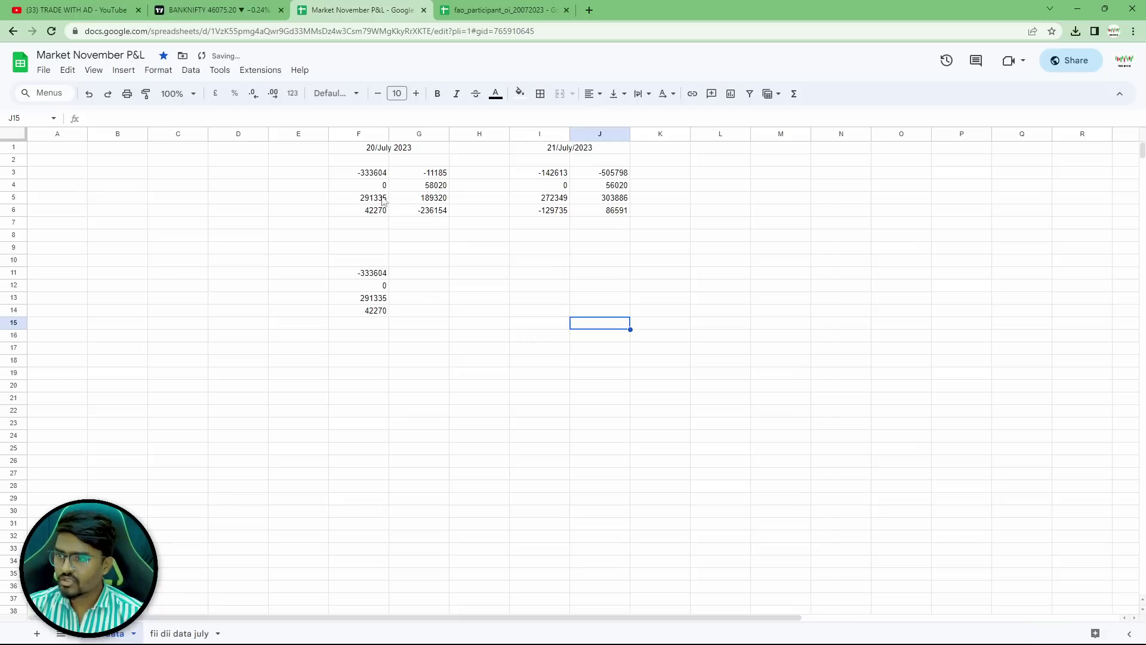
pyautogui.moveTo(383, 274); pyautogui.dragTo(380, 319)
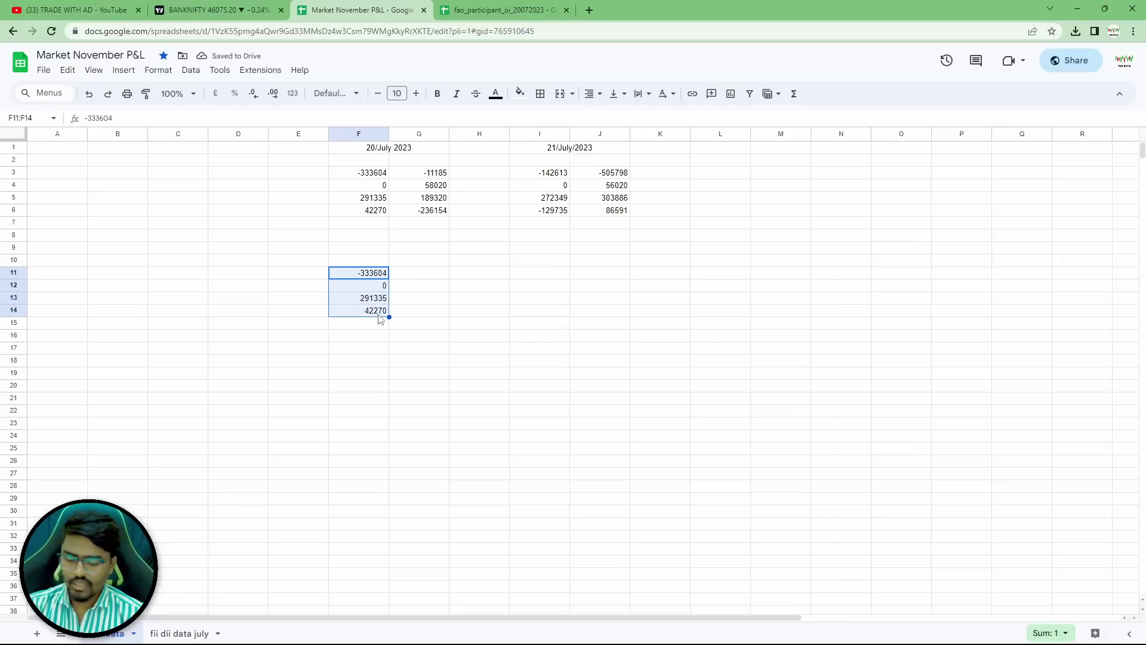
pyautogui.press('Delete')
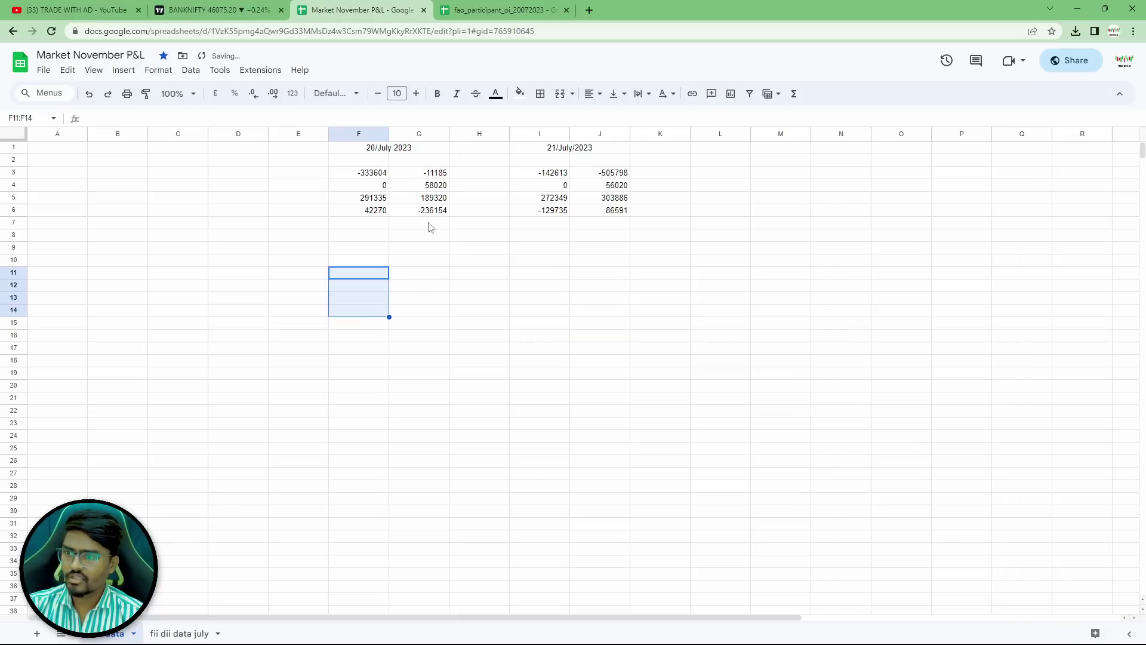
# Copy the net index put positions in G9:G12 of the fao_participant_oi_20072023 spreadsheet.
pyautogui.click(477, 9)
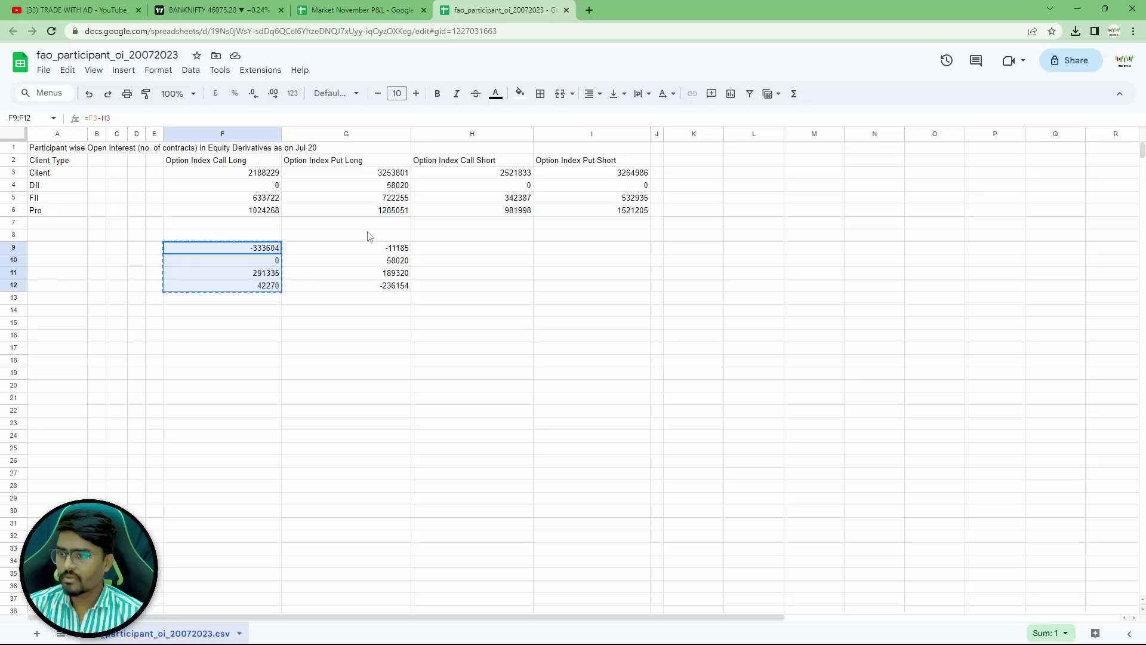
pyautogui.moveTo(378, 246); pyautogui.dragTo(403, 287)
pyautogui.click(513, 296)
pyautogui.rightClick(403, 287)
pyautogui.click(421, 276)
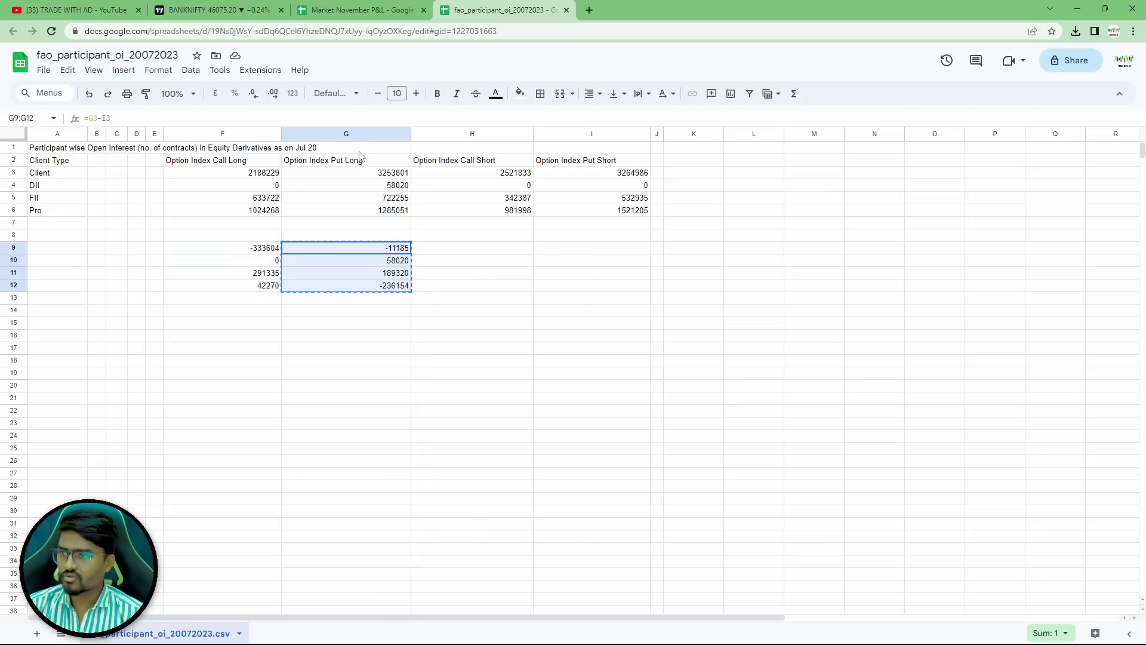
# Paste the copied net put positions into G11:G14 of Market November P&L as values only.
pyautogui.click(358, 9)
pyautogui.moveTo(421, 272); pyautogui.dragTo(431, 335)
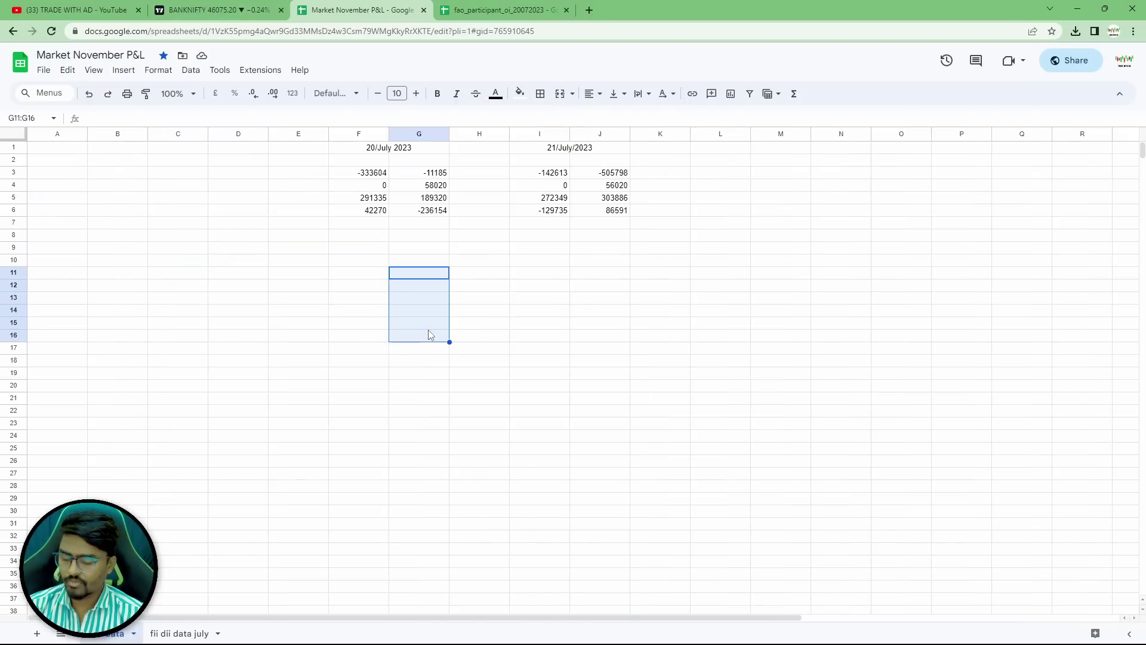
pyautogui.hotkey('ctrl', 'v')
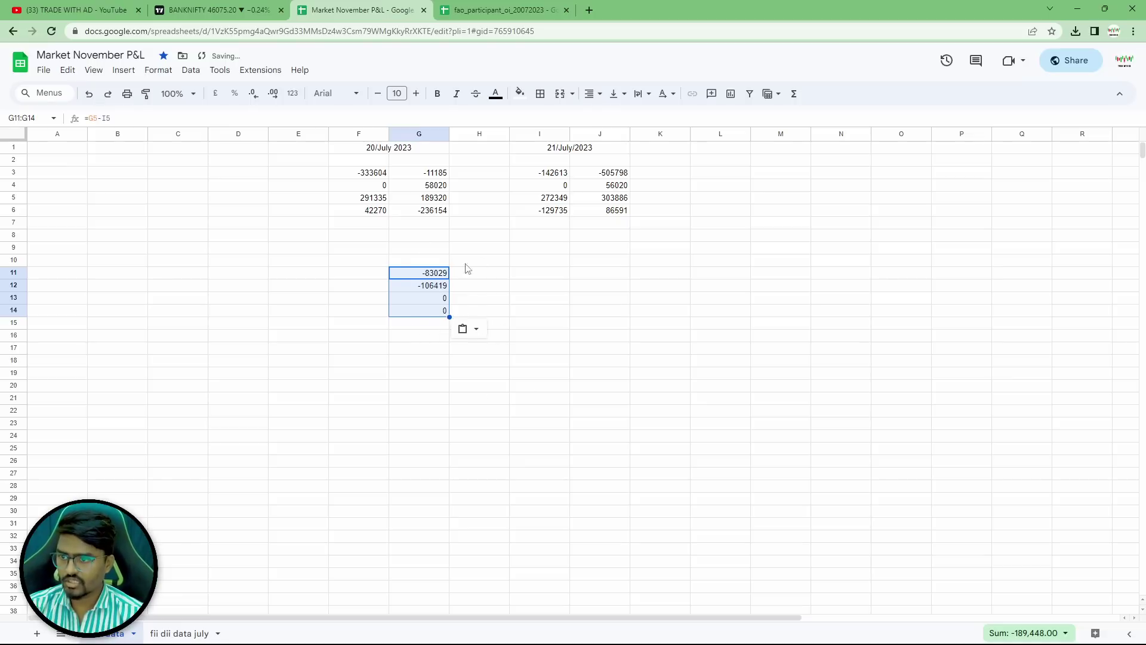
pyautogui.click(476, 332)
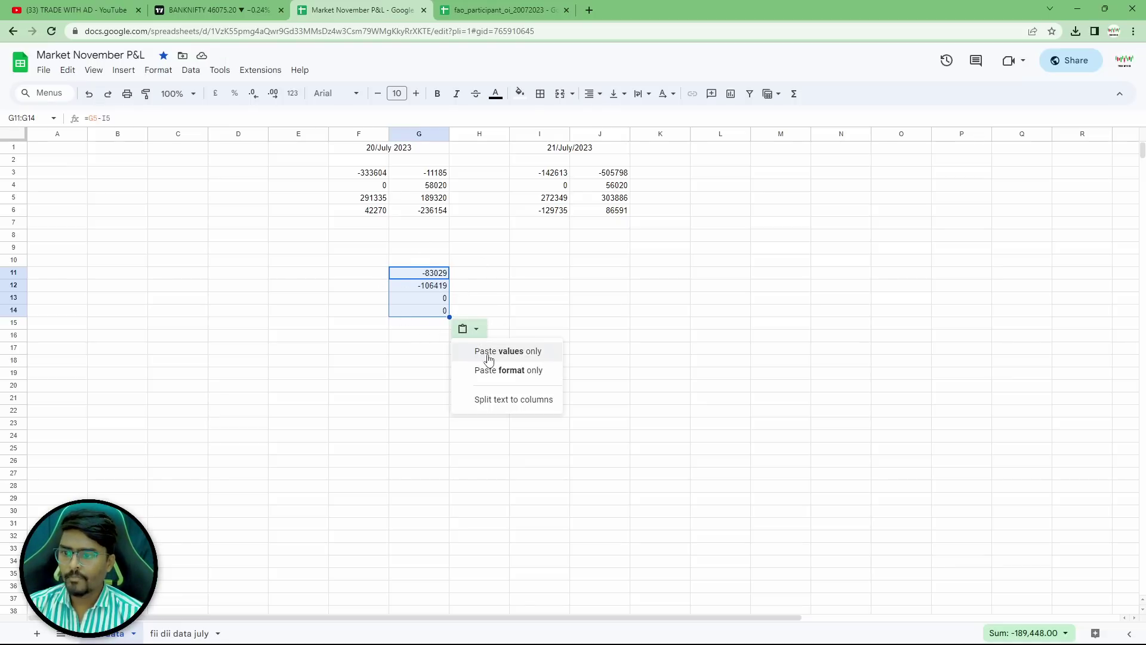
pyautogui.click(533, 356)
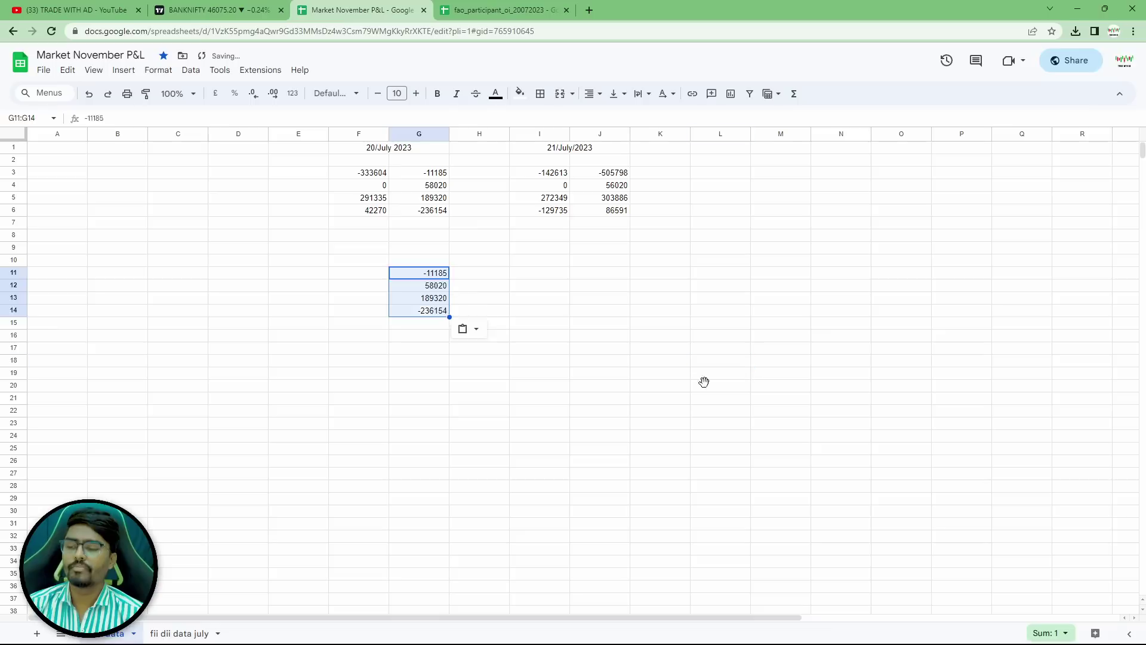
pyautogui.click(726, 364)
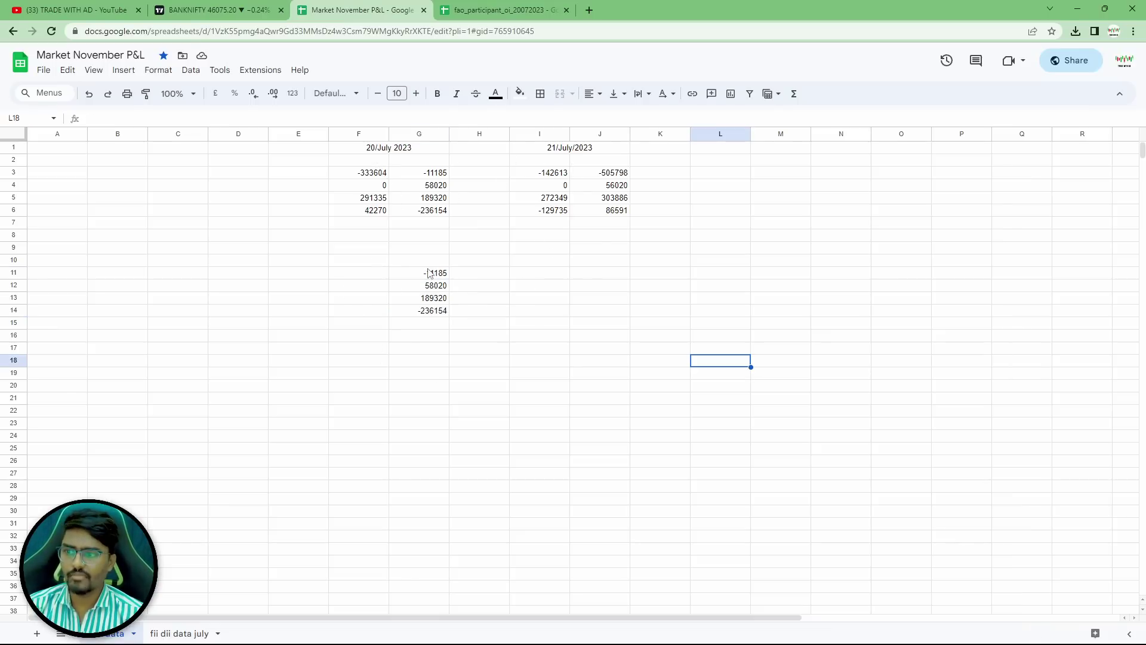
# Clear the pasted net put positions from G11:G14.
pyautogui.moveTo(430, 273); pyautogui.dragTo(435, 312)
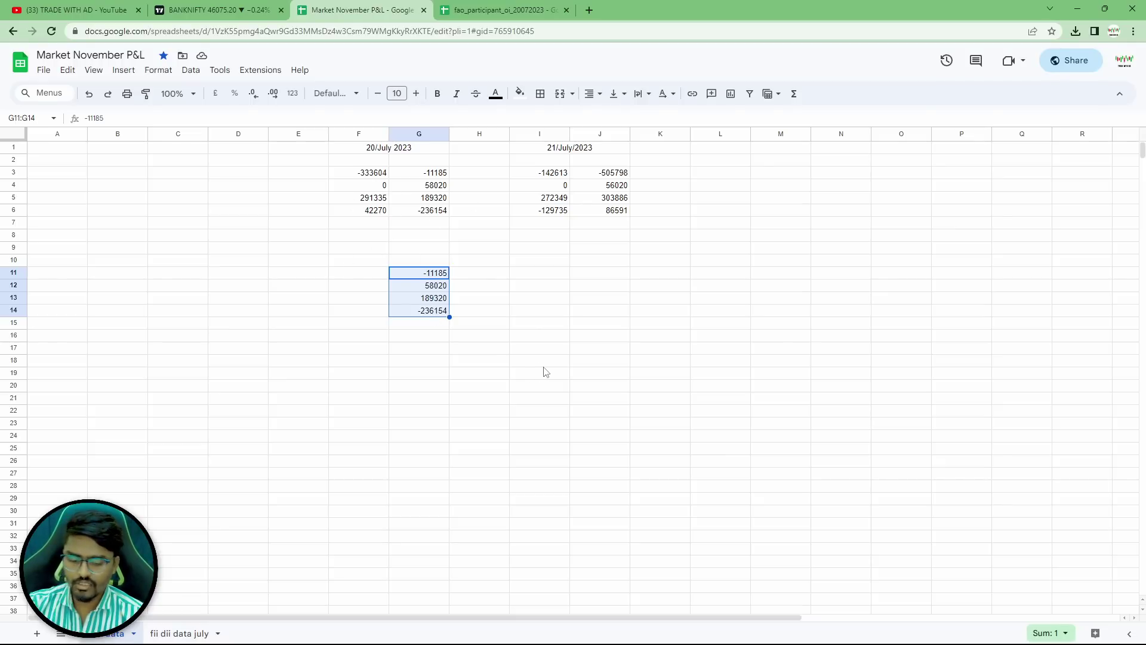
pyautogui.press('Delete')
pyautogui.click(600, 386)
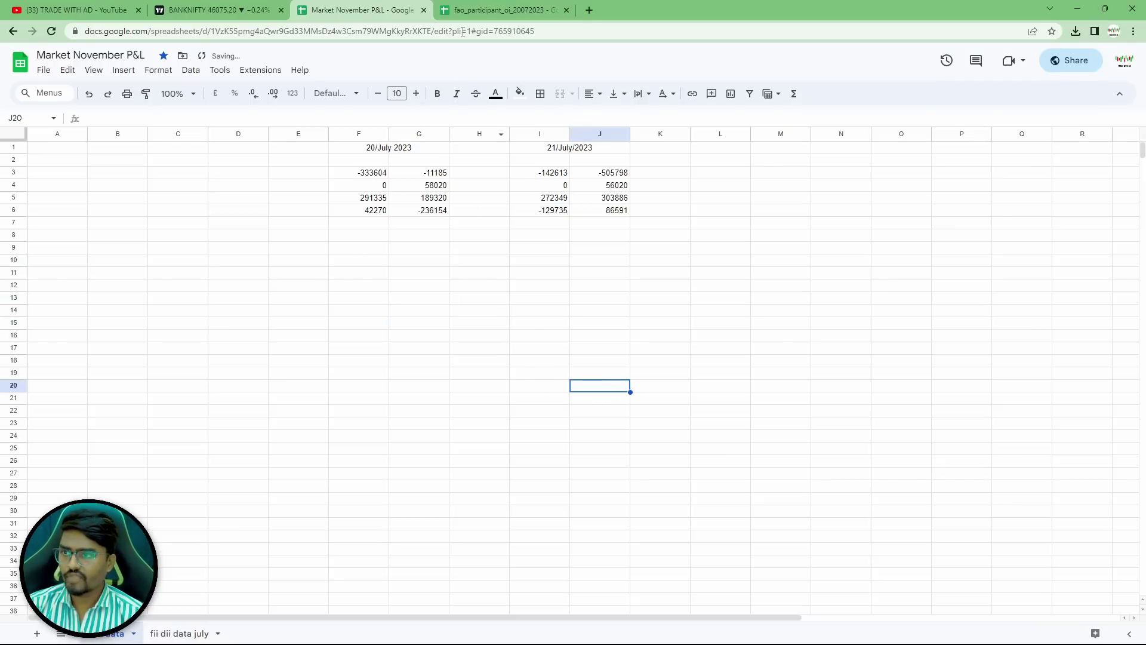
# Upload fao_participant_oi_21072023 from the Downloads folder and open it as a spreadsheet.
pyautogui.click(493, 10)
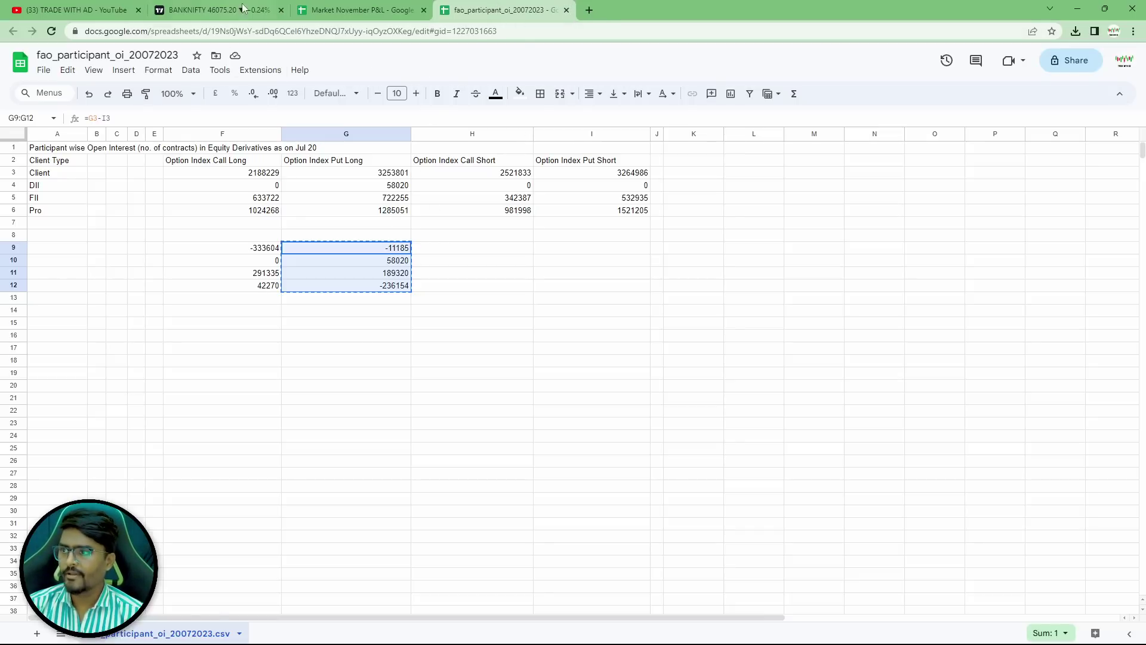
pyautogui.click(359, 10)
pyautogui.click(47, 76)
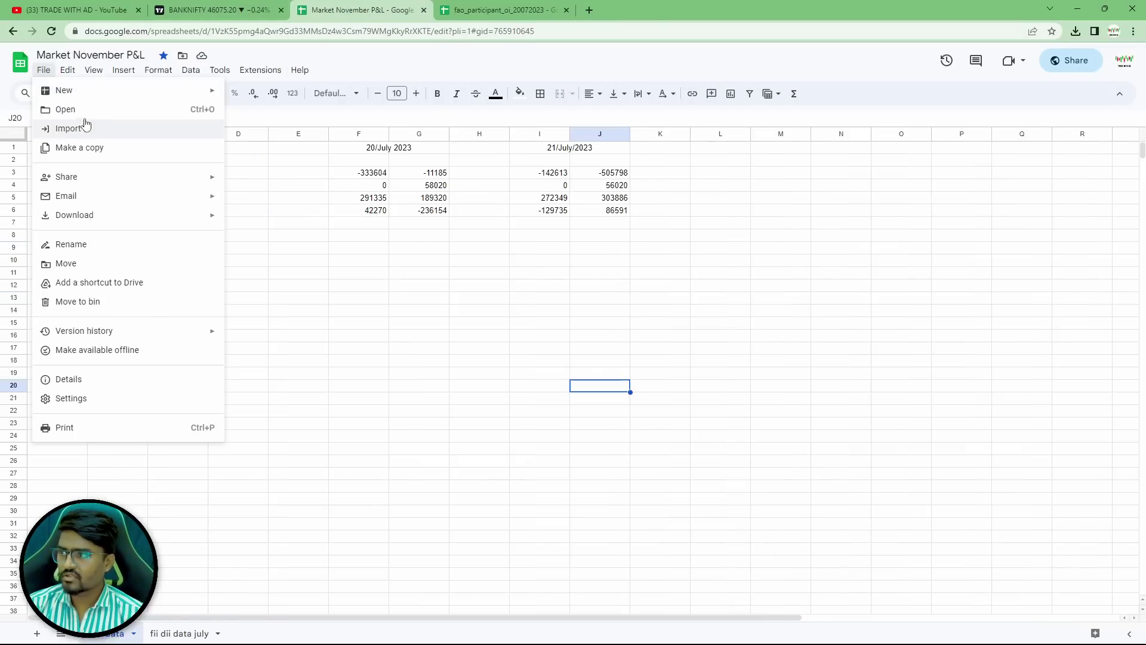
pyautogui.click(90, 109)
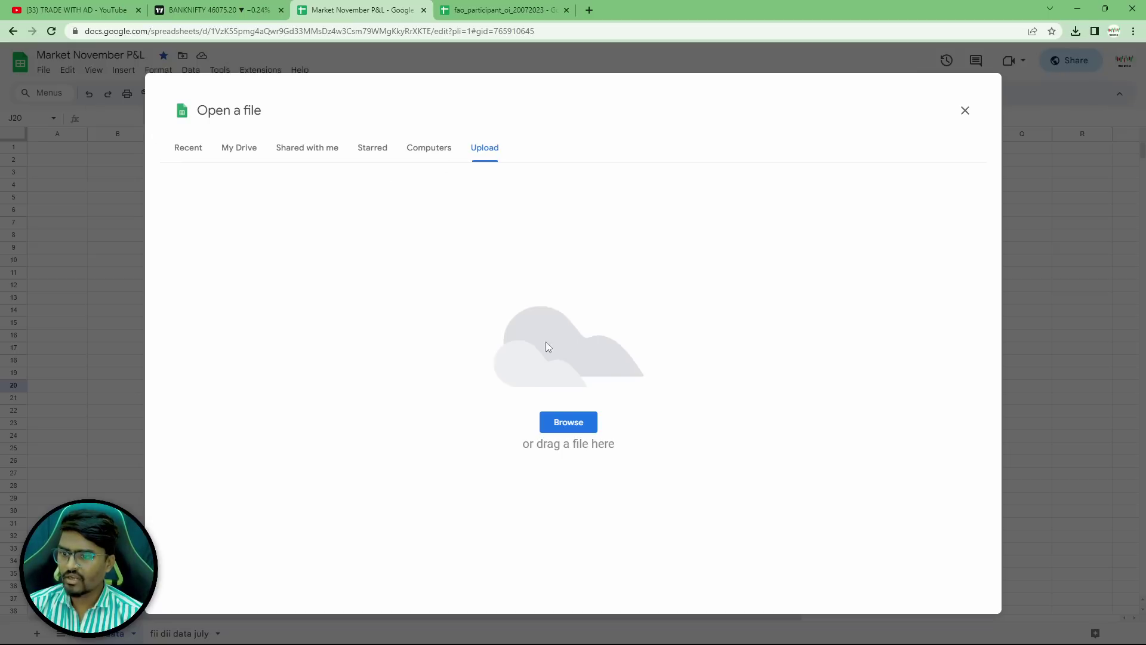
pyautogui.click(573, 424)
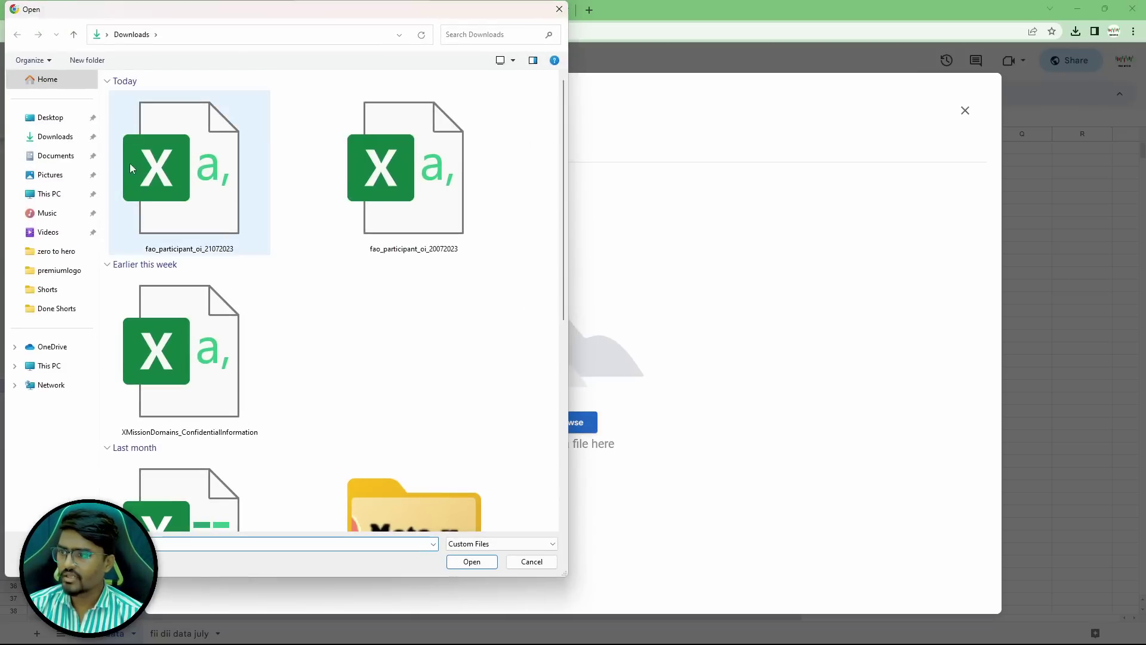
pyautogui.click(224, 231)
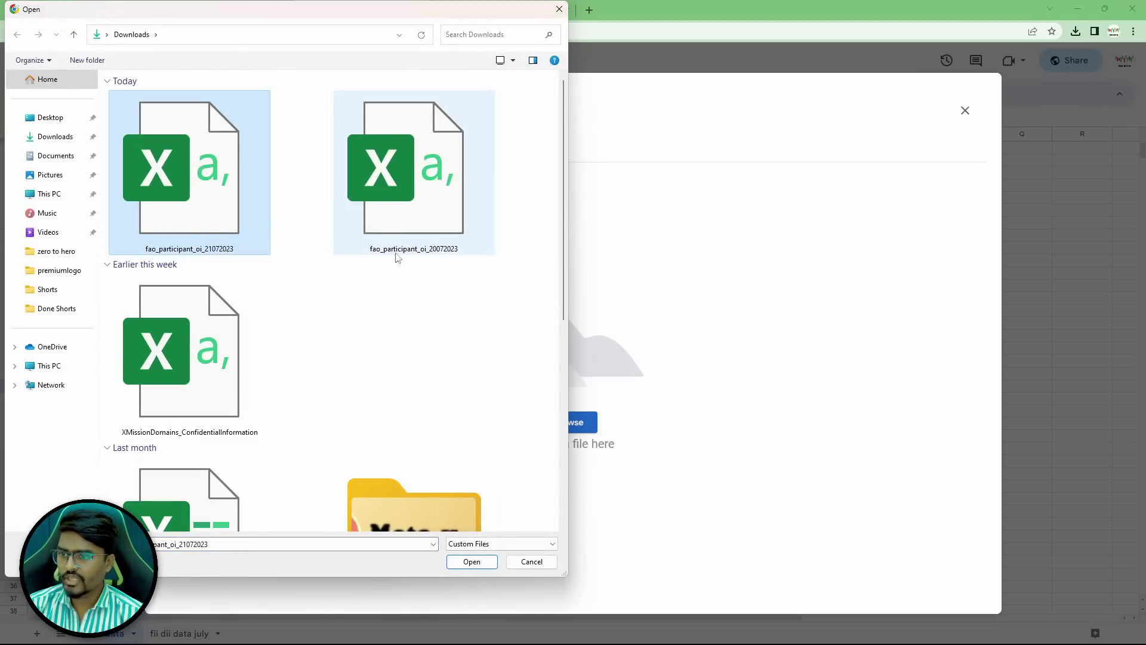
pyautogui.click(472, 562)
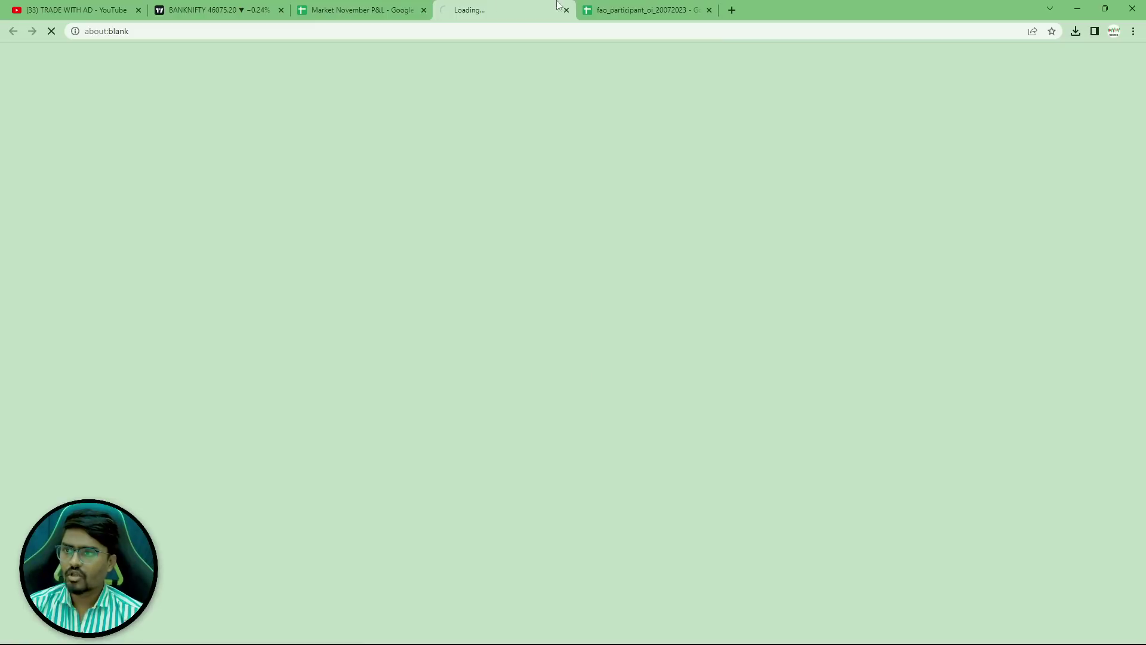
pyautogui.click(645, 9)
pyautogui.hotkey('ctrl', 'shift', 'Tab')
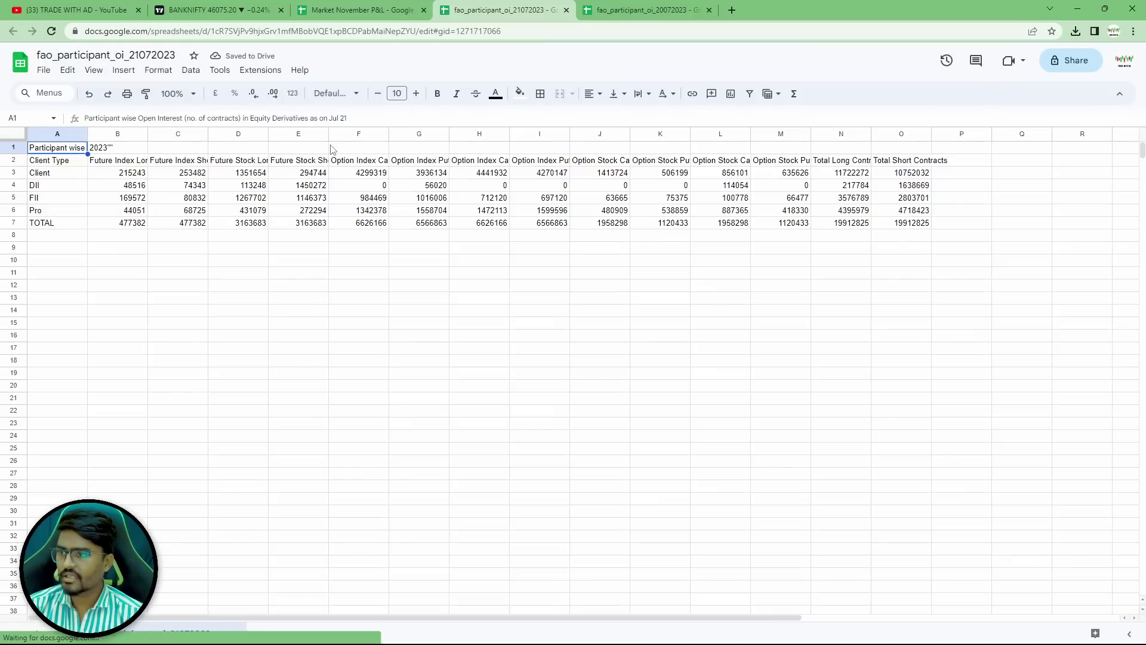
# Clear the futures data in B1:E7 of the 21 July report.
pyautogui.moveTo(115, 149); pyautogui.dragTo(305, 226)
pyautogui.press('Delete')
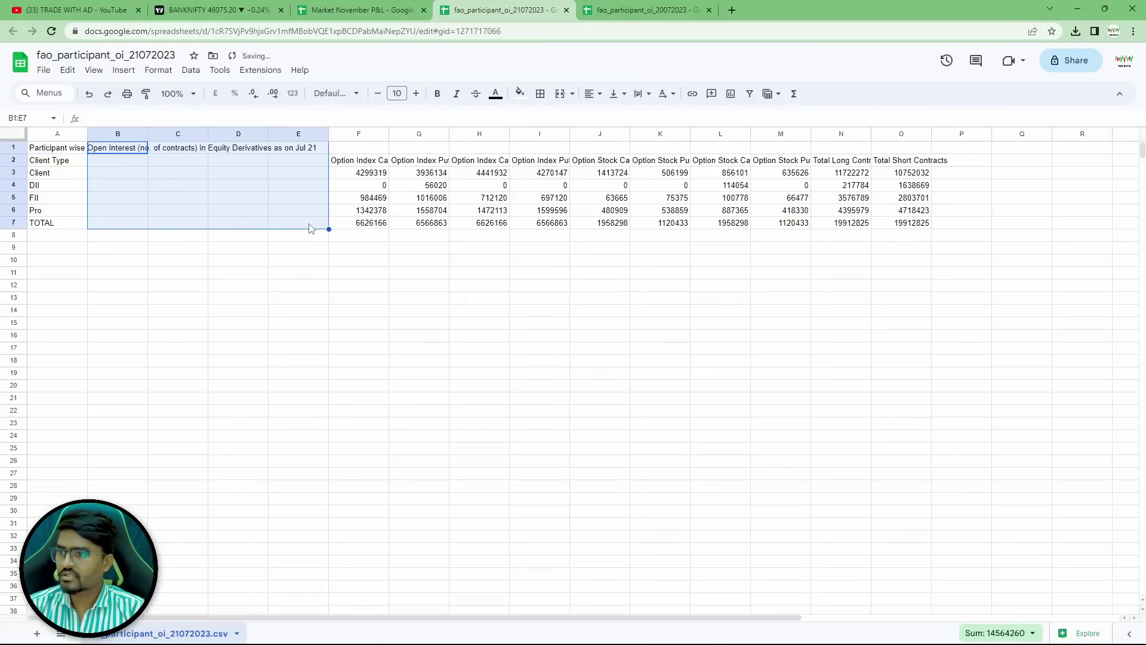
pyautogui.click(364, 363)
# Widen columns F to I to fit their option index headers and clear the stock option and total contract data in J2:O7.
pyautogui.moveTo(389, 136); pyautogui.dragTo(744, 135)
pyautogui.moveTo(798, 164); pyautogui.dragTo(1090, 232)
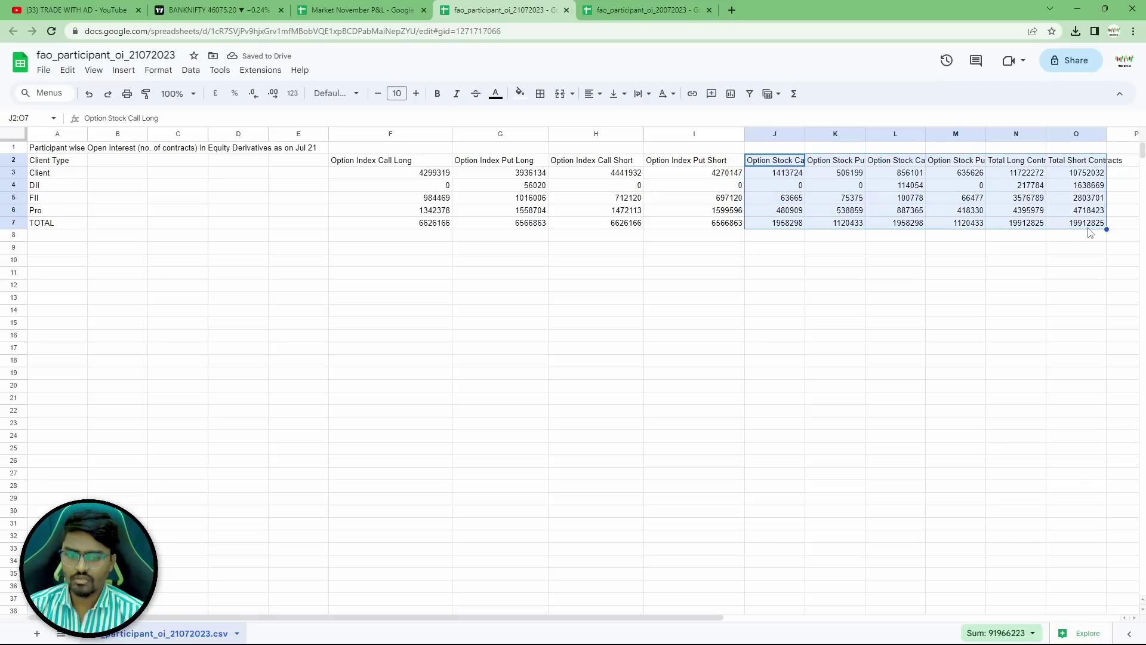
pyautogui.press('Delete')
pyautogui.click(430, 526)
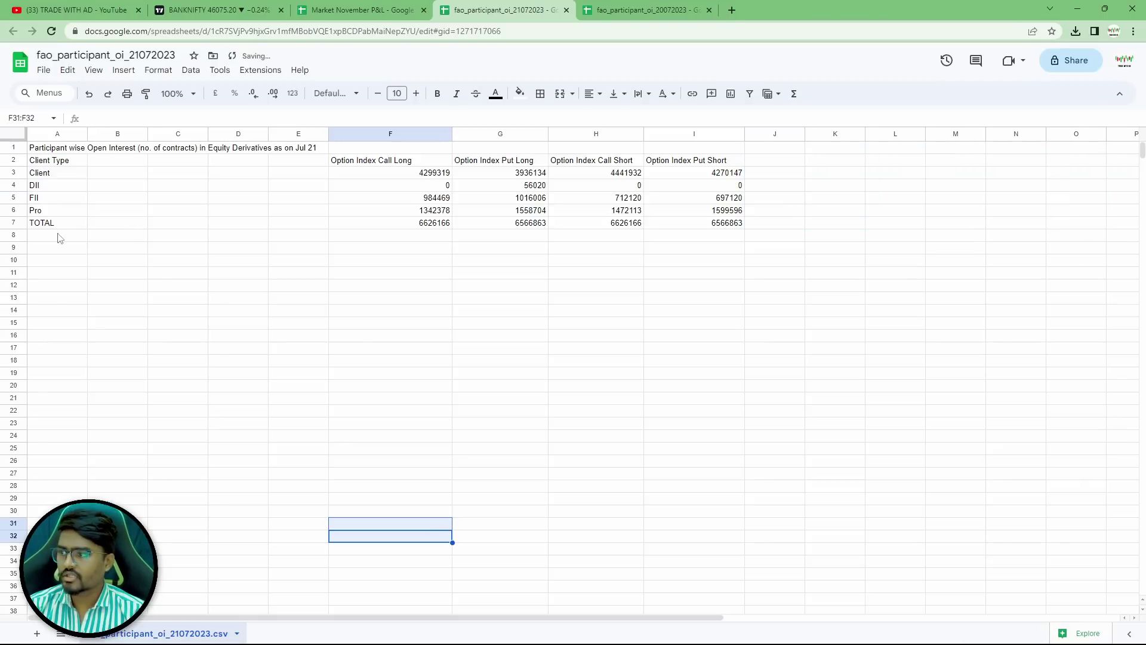
# Clear the TOTAL row in A7:I7.
pyautogui.click(57, 224)
pyautogui.moveTo(122, 226); pyautogui.dragTo(739, 227)
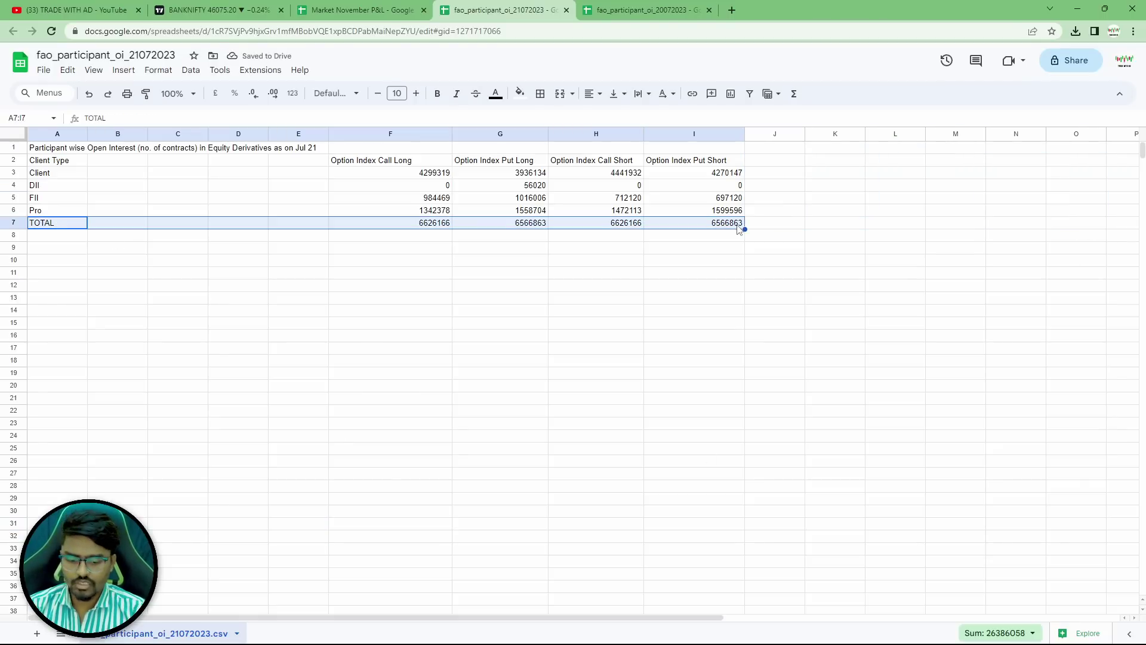
pyautogui.press('Delete')
# Calculate the Client net index call position in F9 with the formula =F3-H3.
pyautogui.click(364, 254)
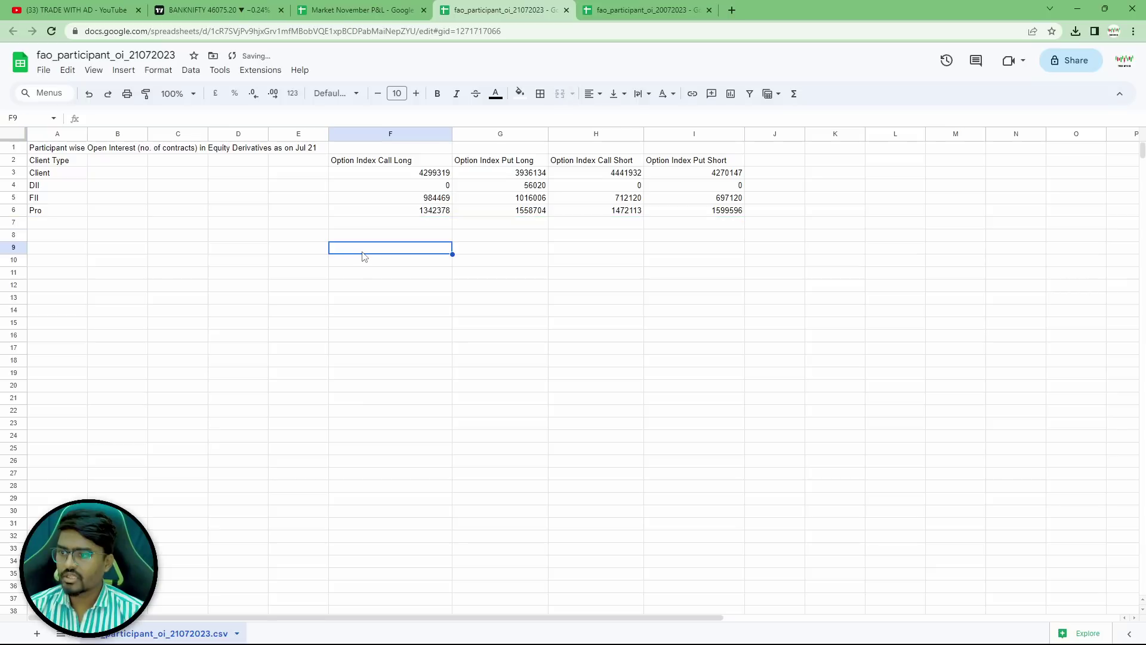
pyautogui.write('=')
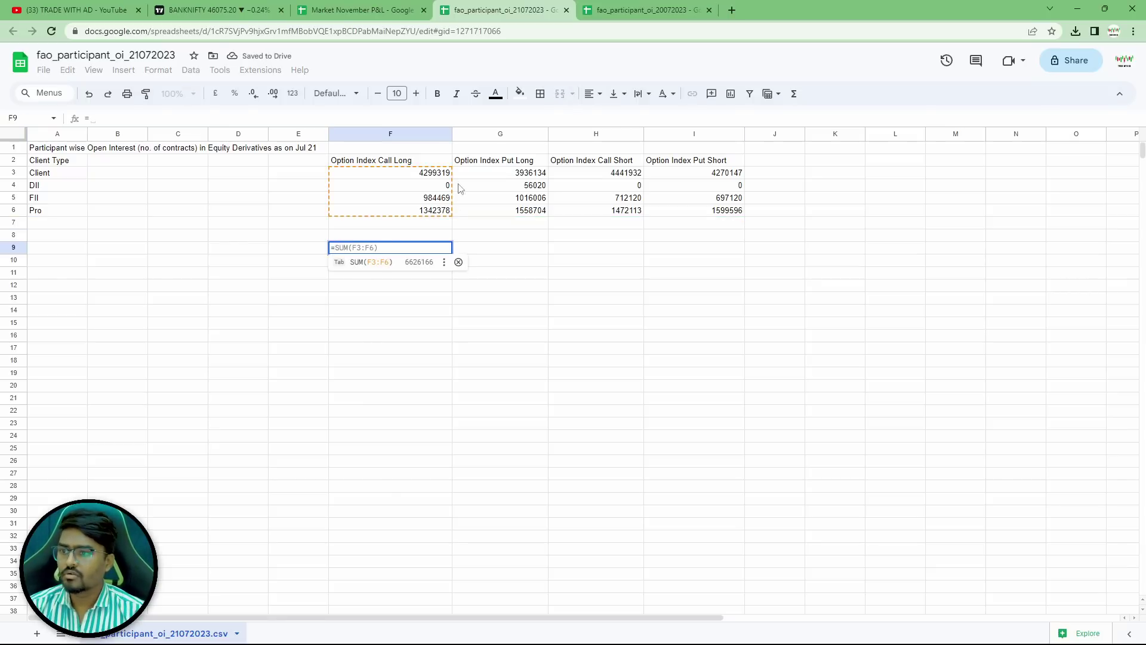
pyautogui.click(430, 173)
pyautogui.write('-')
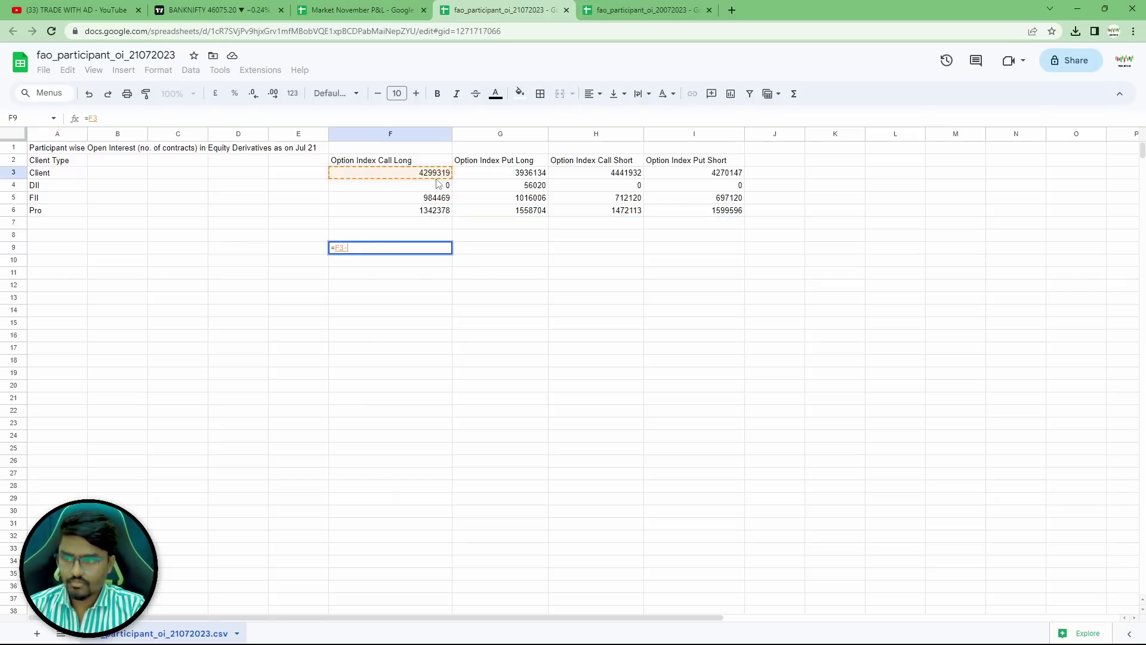
pyautogui.click(625, 174)
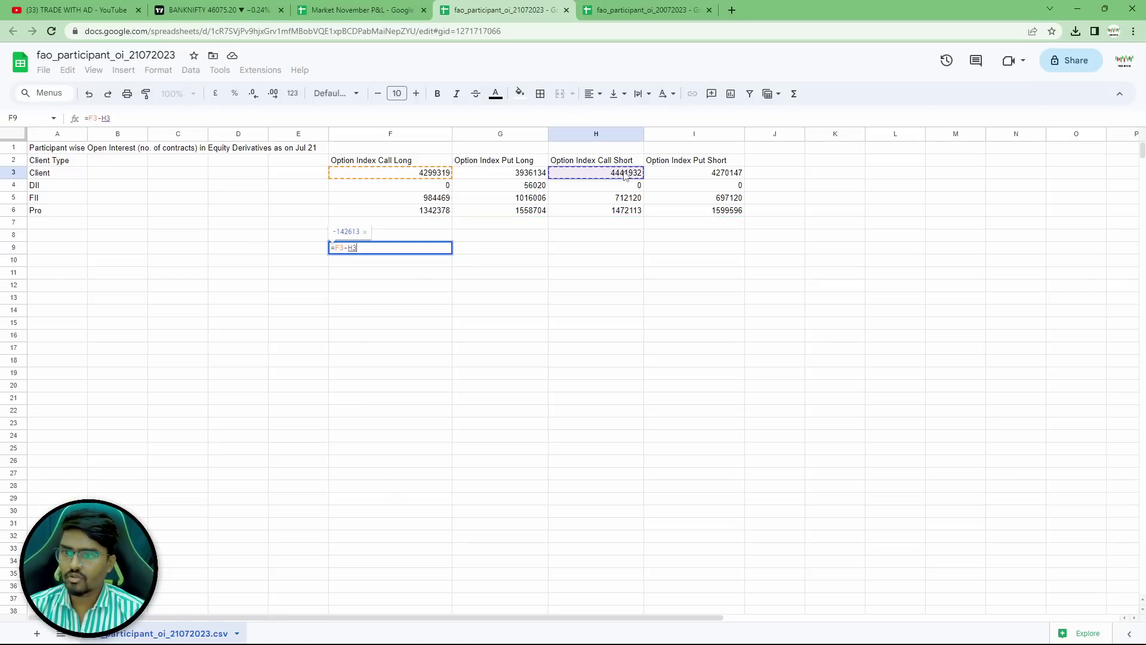
pyautogui.press('Return')
pyautogui.press('Up')
pyautogui.press('Up')
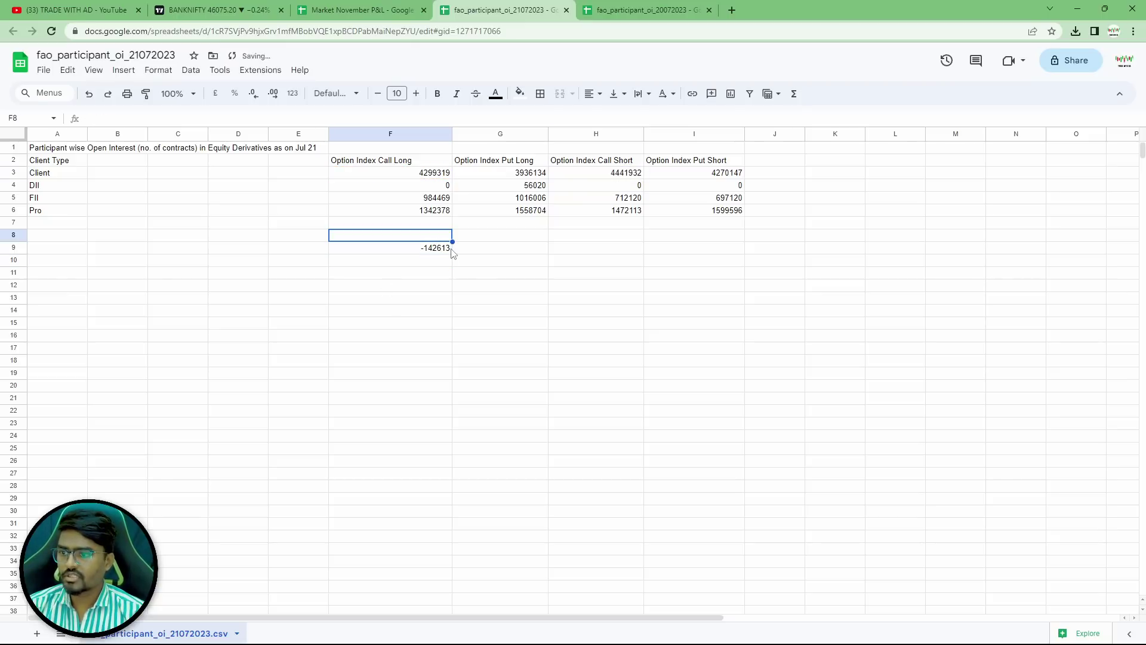
# Fill the net call formula from F9 down to F12 for DII, FII and Pro.
pyautogui.click(446, 250)
pyautogui.moveTo(452, 256); pyautogui.dragTo(450, 287)
pyautogui.click(545, 300)
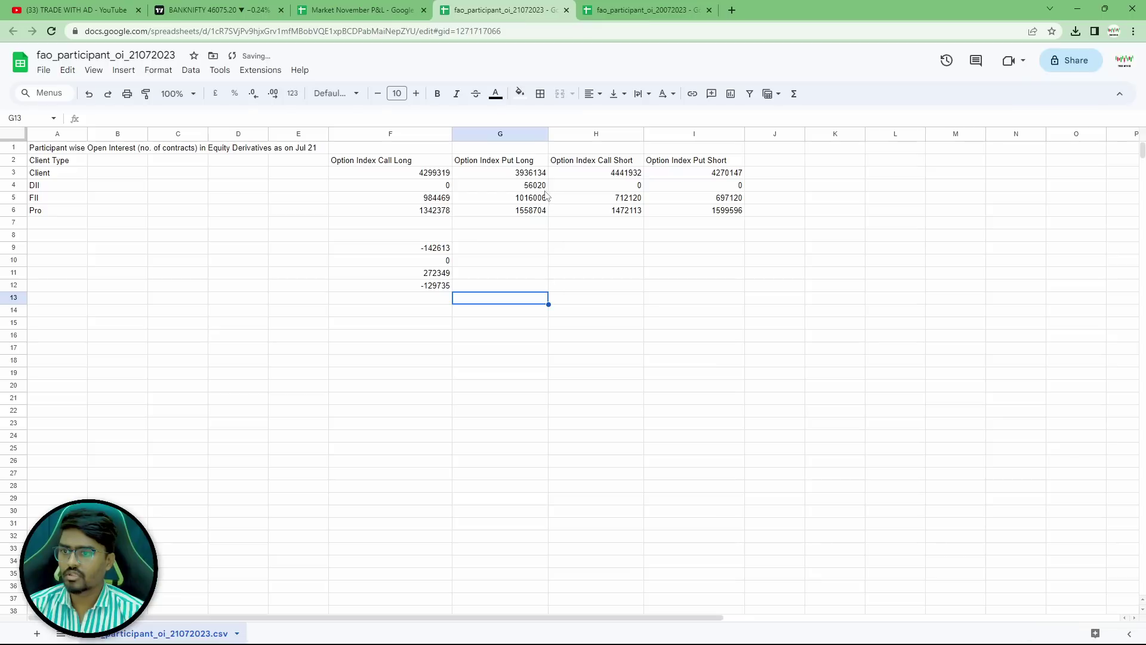
# Calculate the Client net index put position in G9 with =G3-I3 and accept the suggested auto-fill for G10:G12.
pyautogui.click(499, 250)
pyautogui.write('=')
pyautogui.click(532, 175)
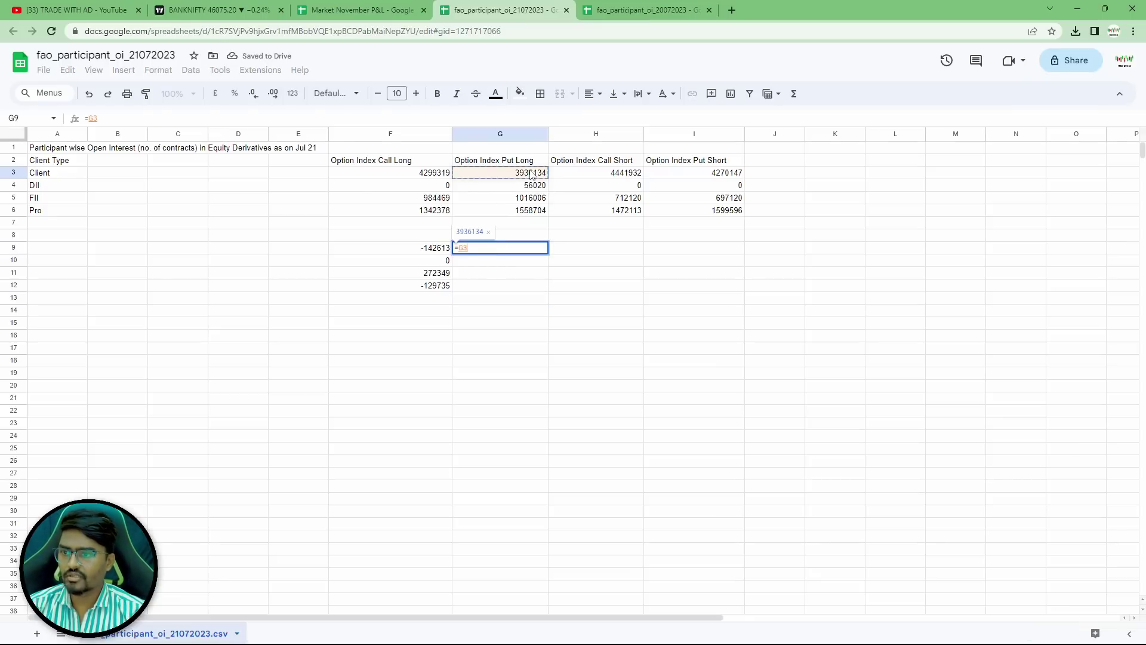
pyautogui.write('-')
pyautogui.click(727, 172)
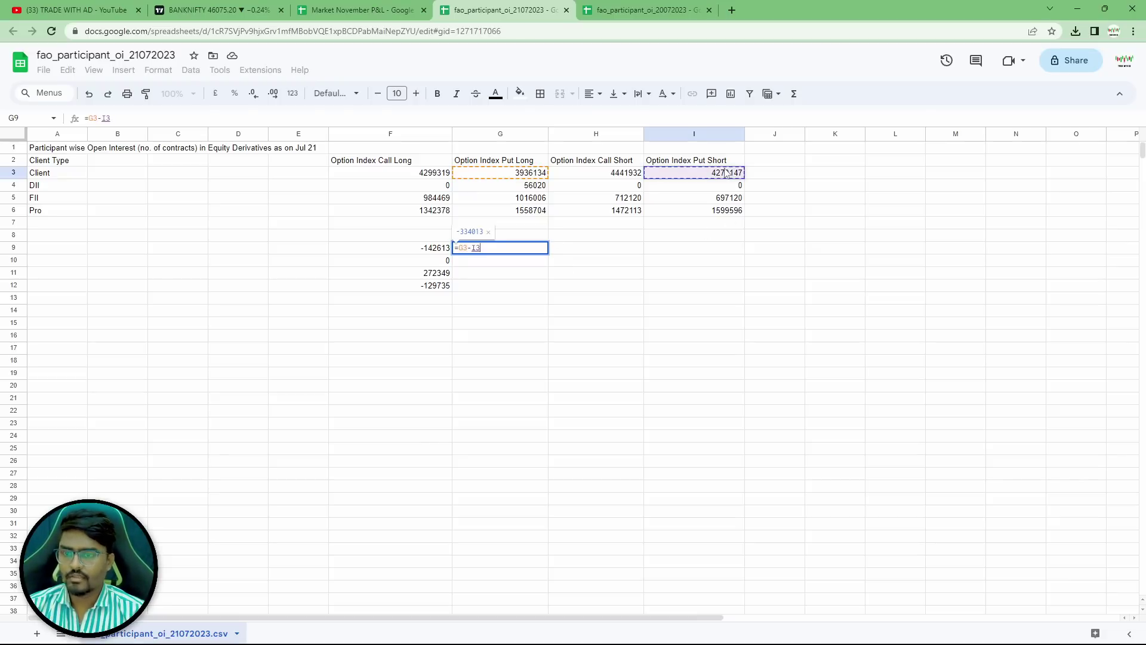
pyautogui.press('Return')
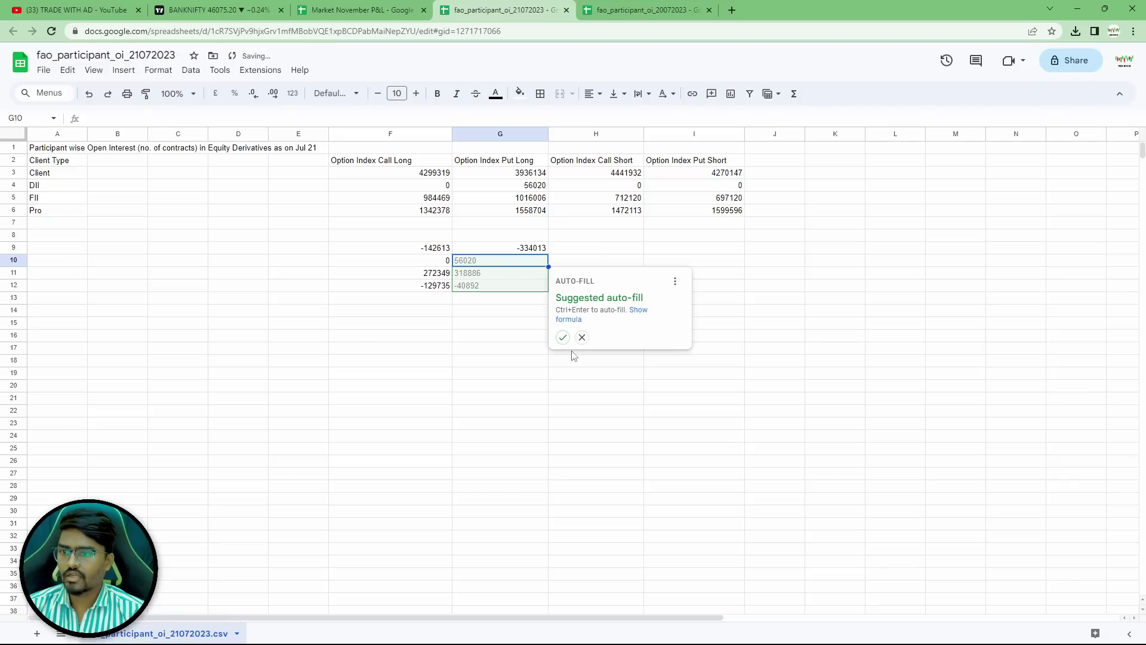
pyautogui.click(563, 335)
pyautogui.click(628, 376)
# Copy the net call values F9:F12 from the 21 July report into I10:I13 of the Market November P&L spreadsheet.
pyautogui.moveTo(442, 252); pyautogui.dragTo(438, 288)
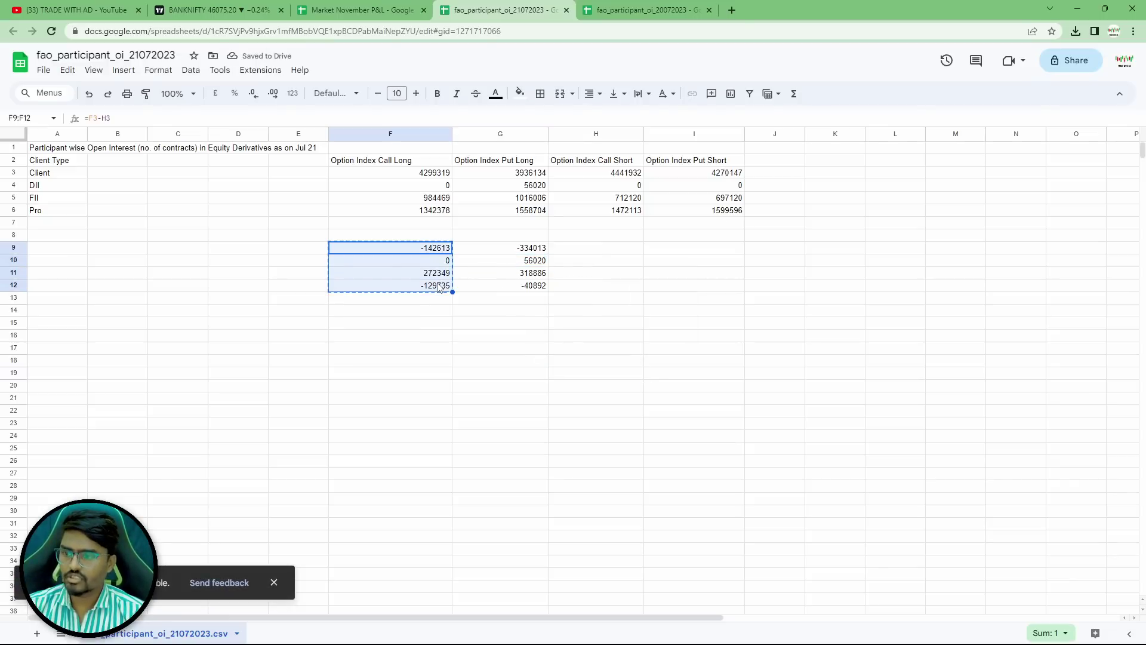
pyautogui.click(291, 11)
pyautogui.press('Escape')
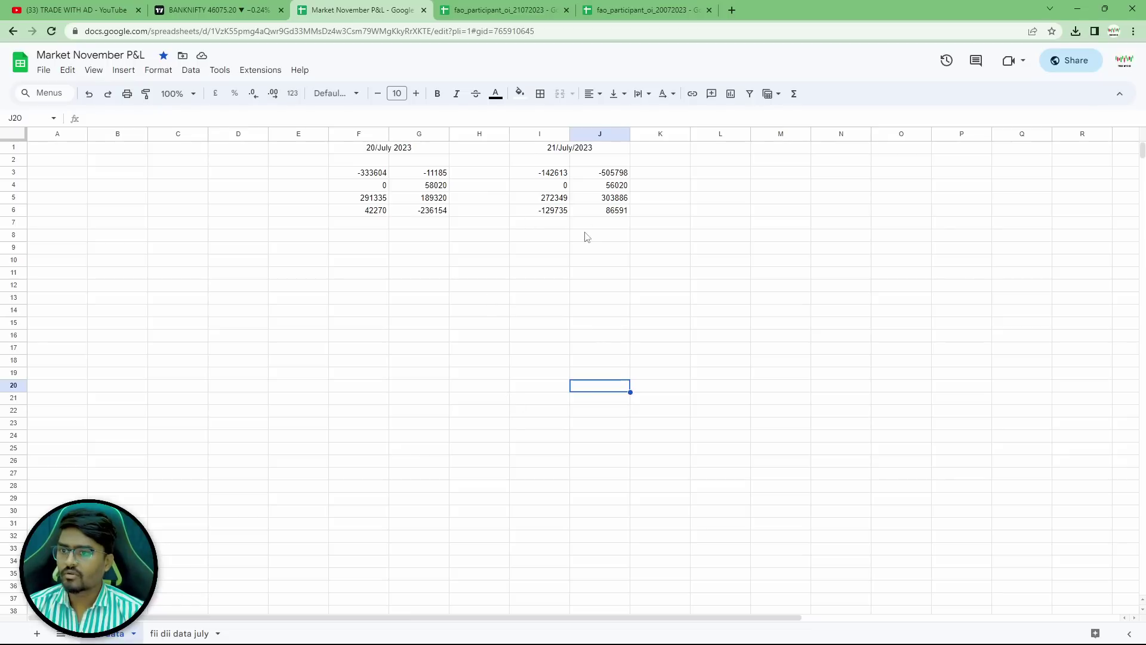
pyautogui.click(544, 266)
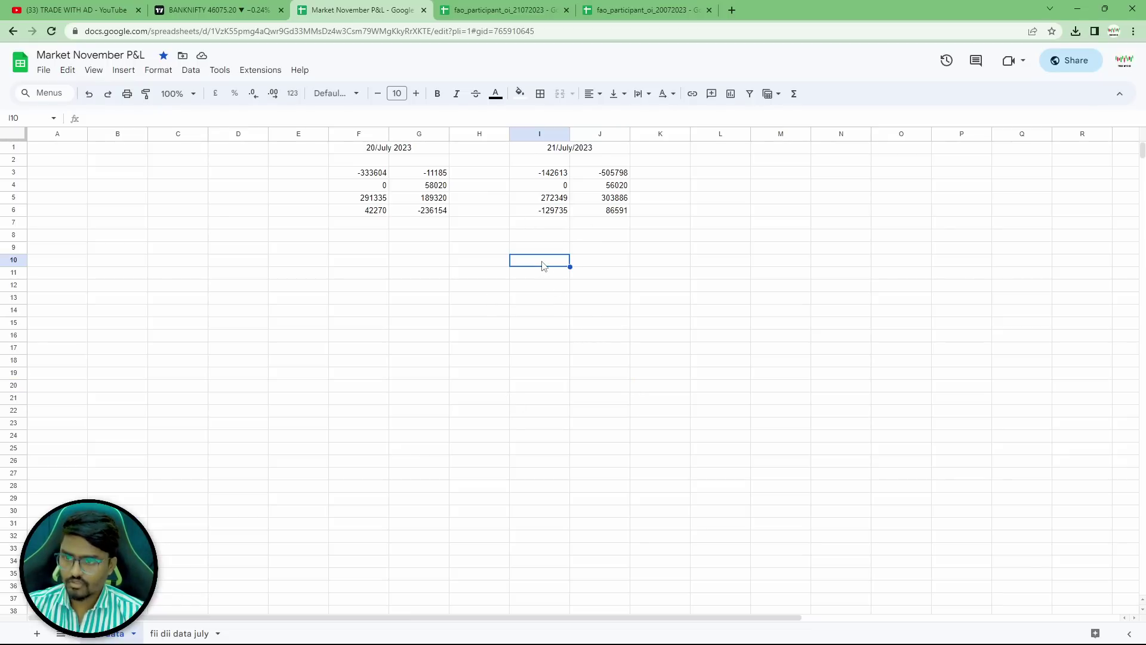
pyautogui.hotkey('ctrl', 'v')
pyautogui.click(585, 317)
pyautogui.click(625, 335)
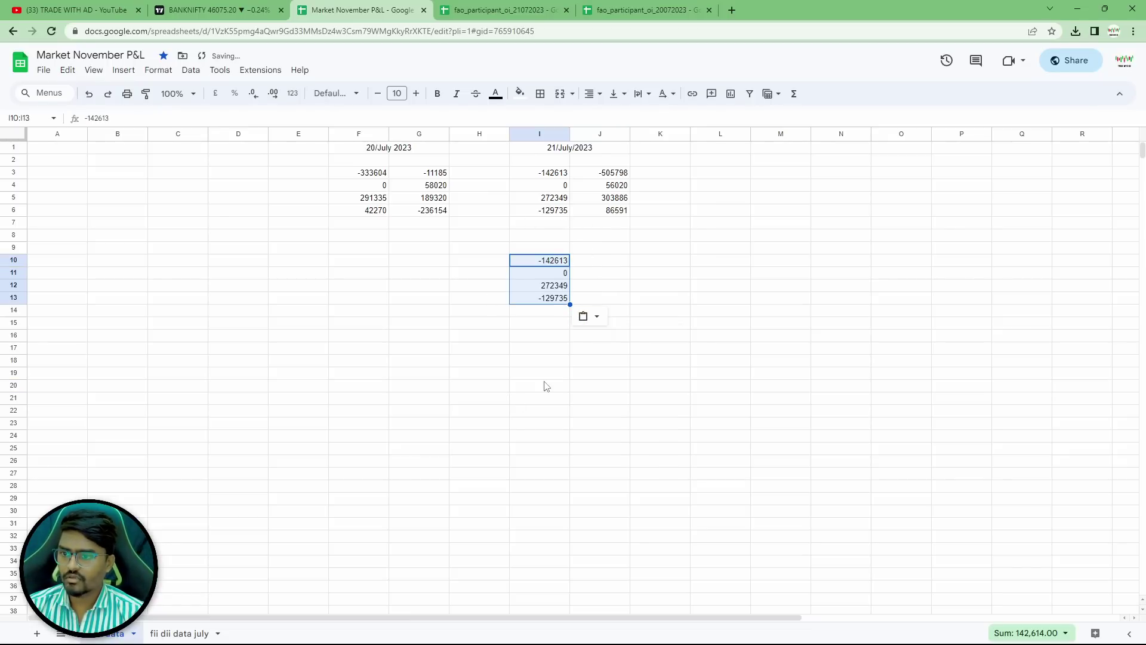
pyautogui.click(556, 362)
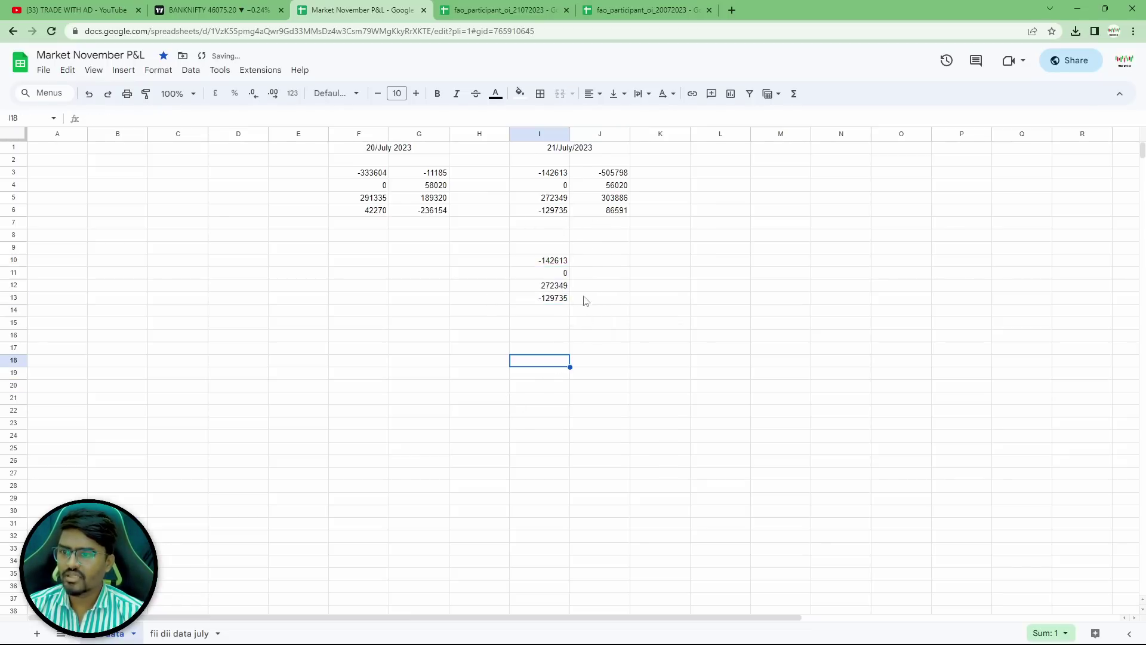
# Clear the pasted net call values from I10:I14.
pyautogui.moveTo(552, 260); pyautogui.dragTo(555, 315)
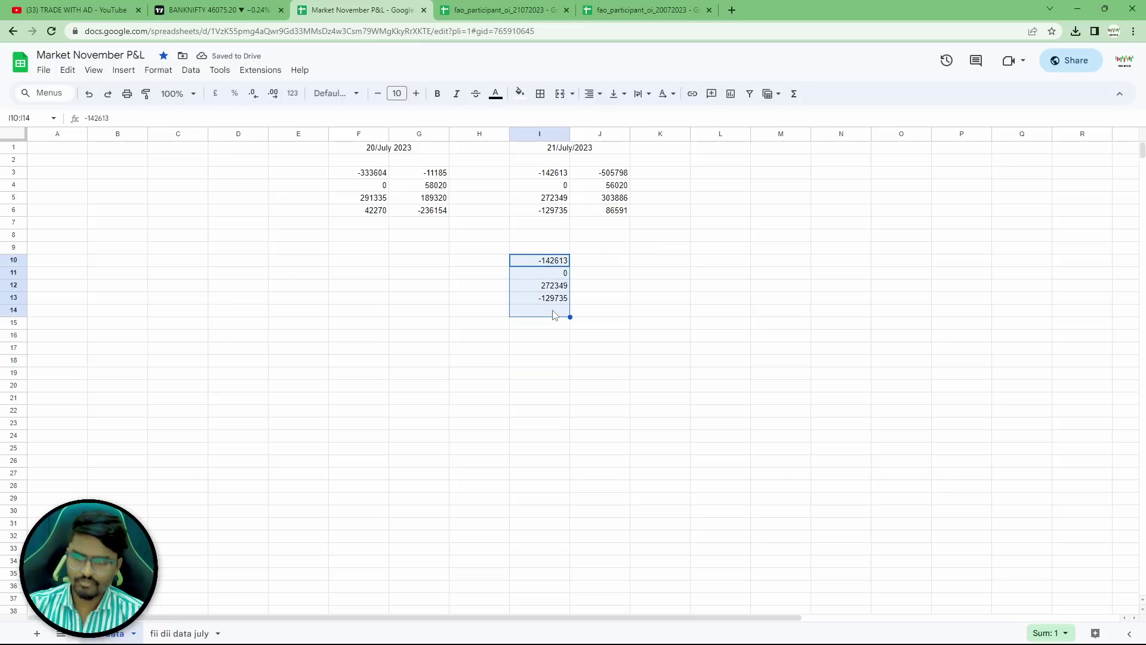
pyautogui.press('Delete')
pyautogui.click(658, 312)
# Close the fao_participant_oi_21072023 and fao_participant_oi_20072023 spreadsheets, returning to Market November P&L.
pyautogui.click(559, 11)
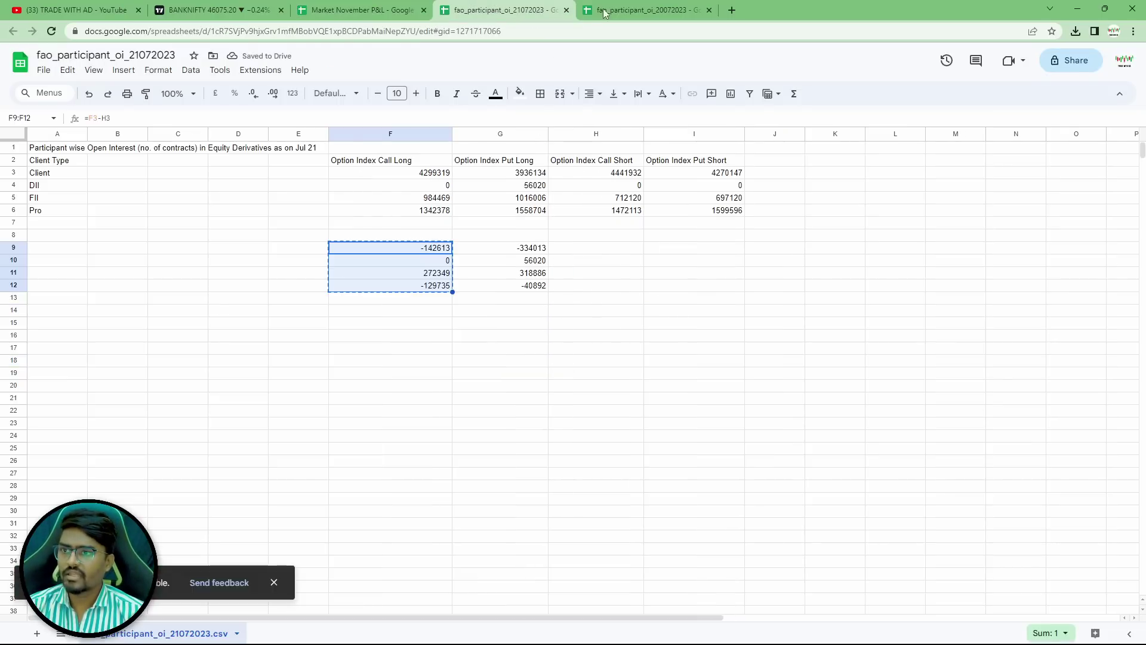
pyautogui.click(566, 10)
pyautogui.click(499, 298)
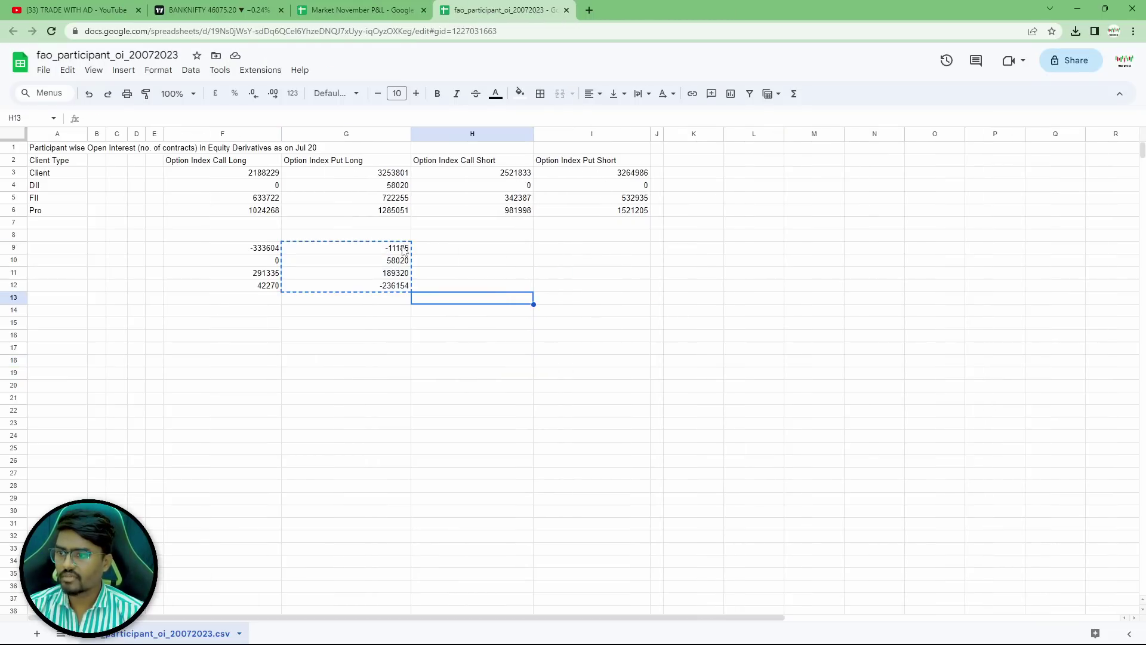
pyautogui.click(633, 303)
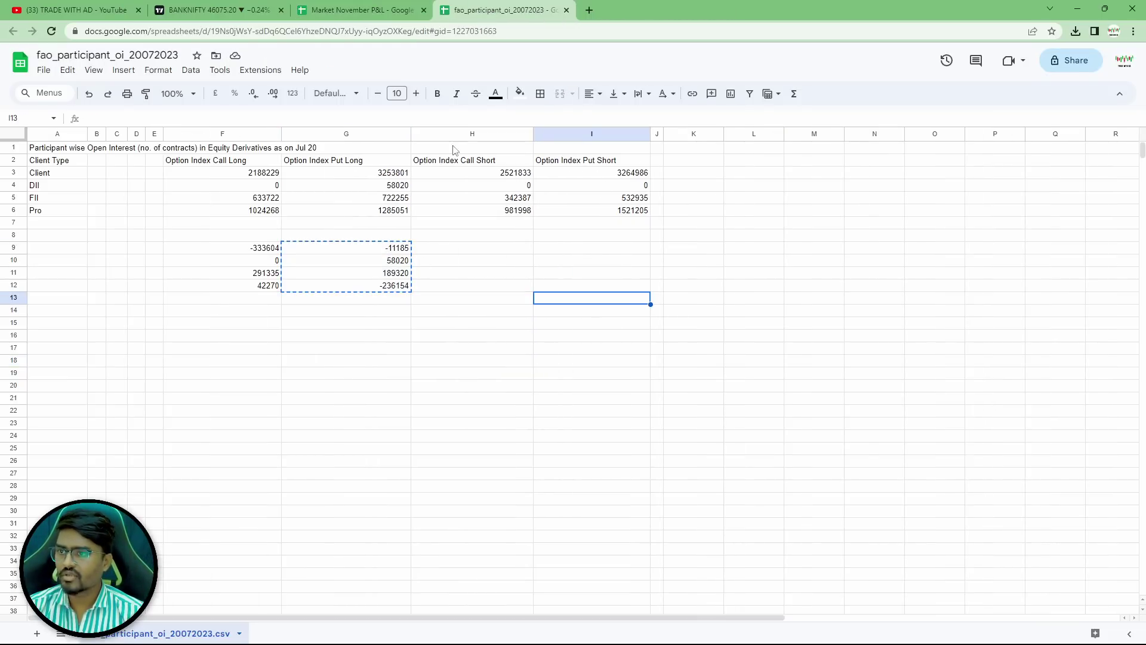
pyautogui.click(566, 12)
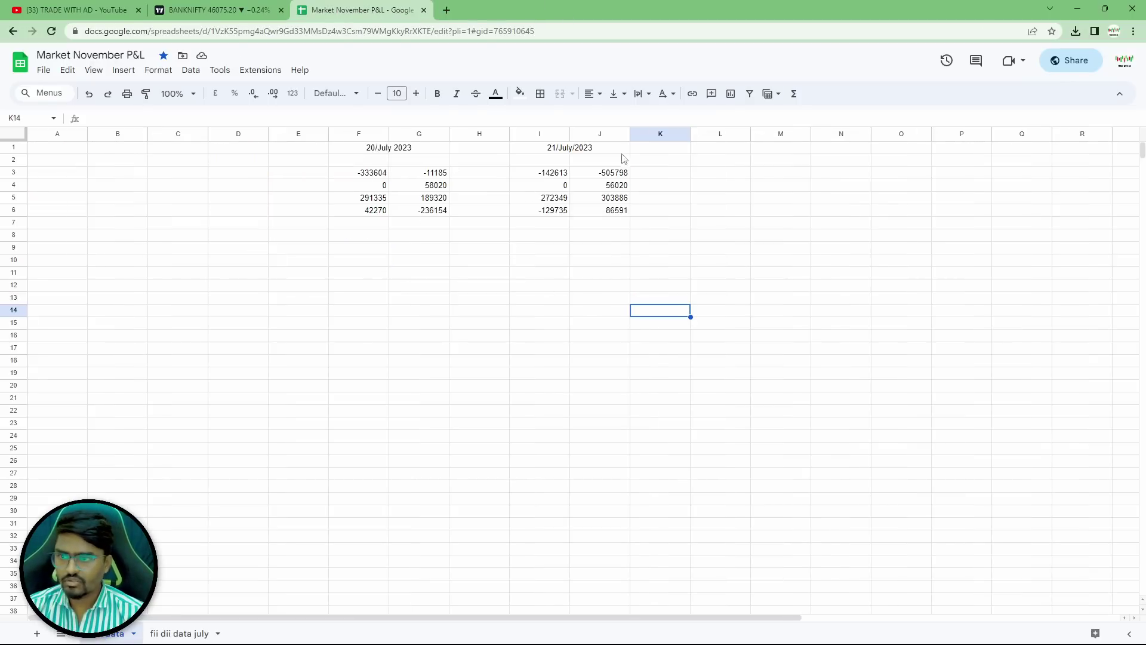
# Review the View For Monday 24 july 2023 table against the net position figures on the data sheet.
pyautogui.click(179, 633)
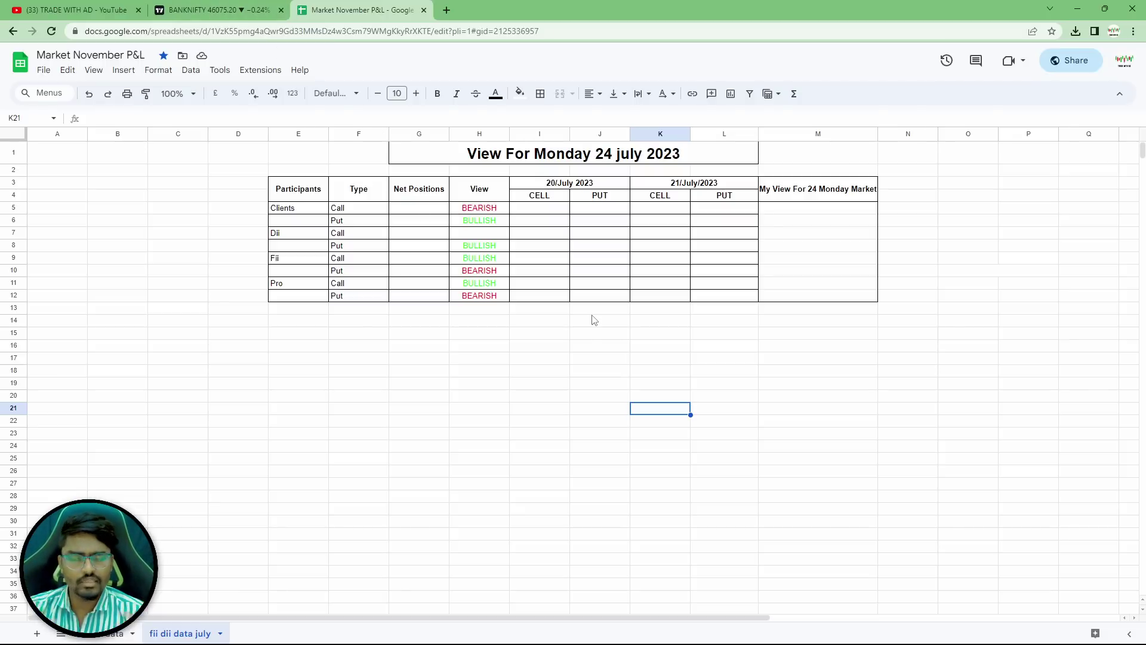
pyautogui.click(111, 633)
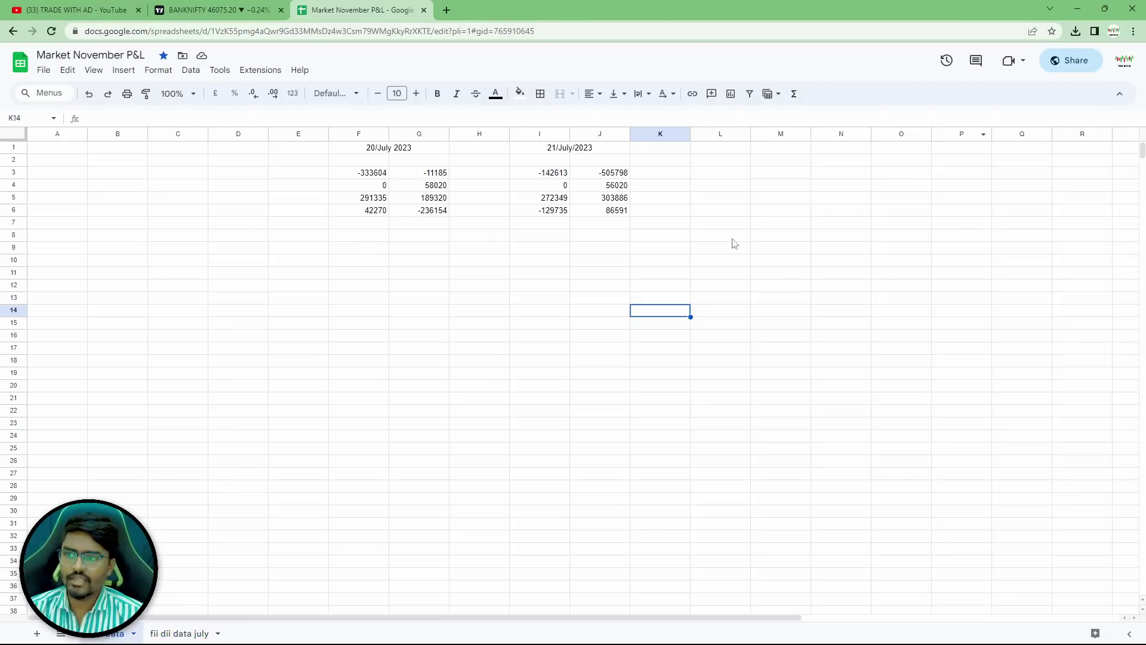
pyautogui.click(169, 636)
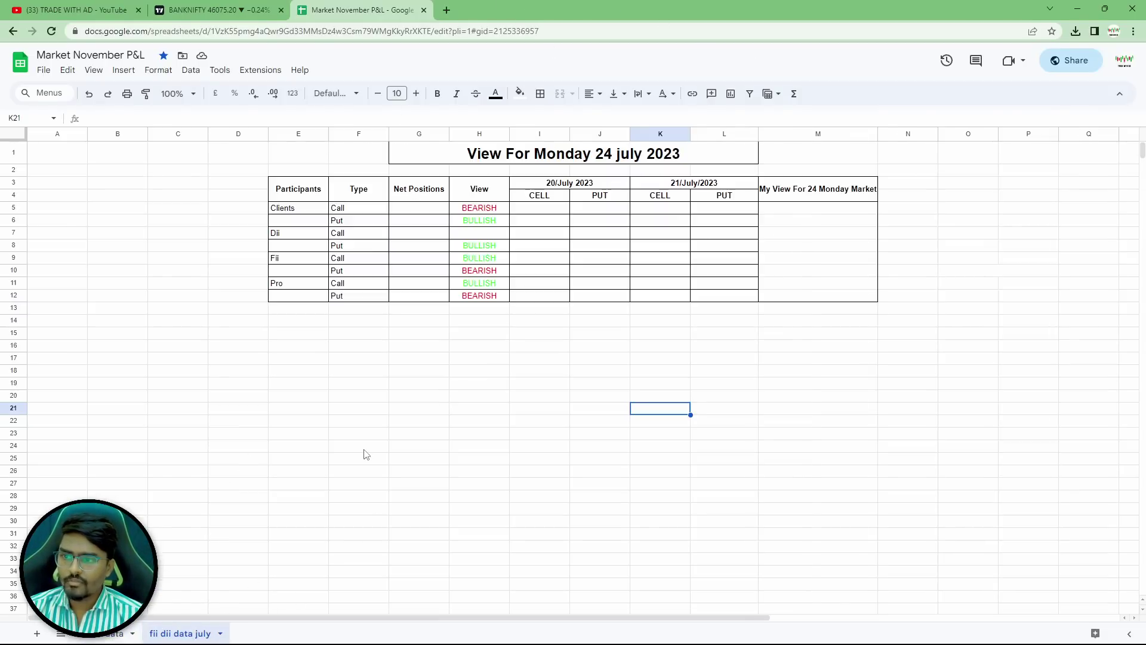
pyautogui.click(541, 212)
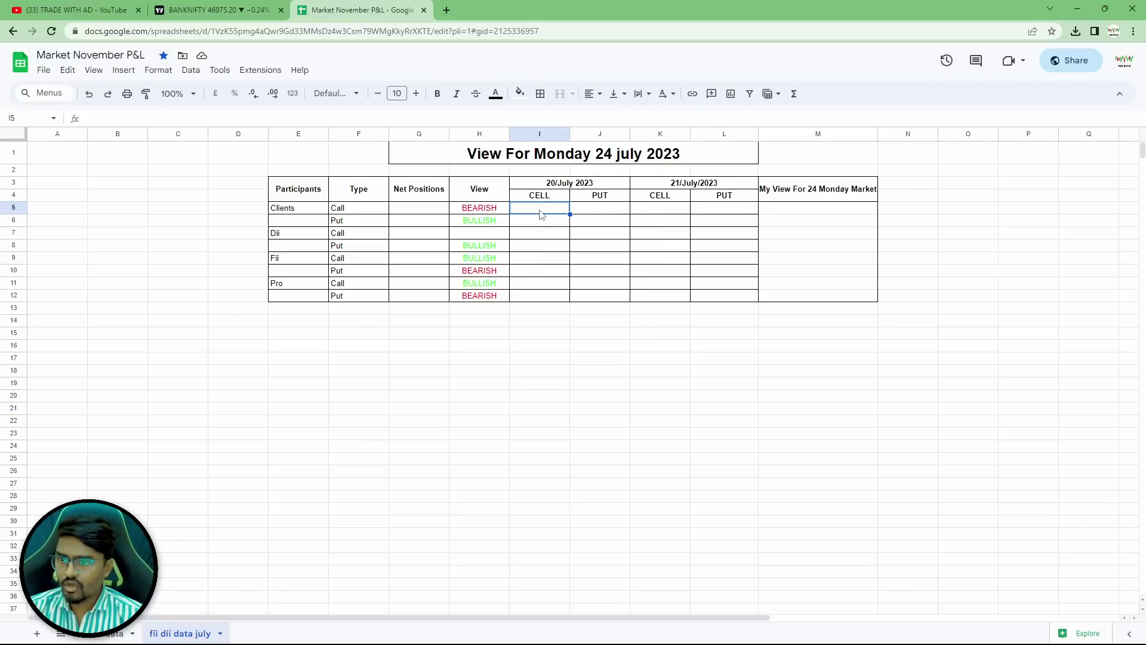
pyautogui.click(606, 215)
pyautogui.click(114, 637)
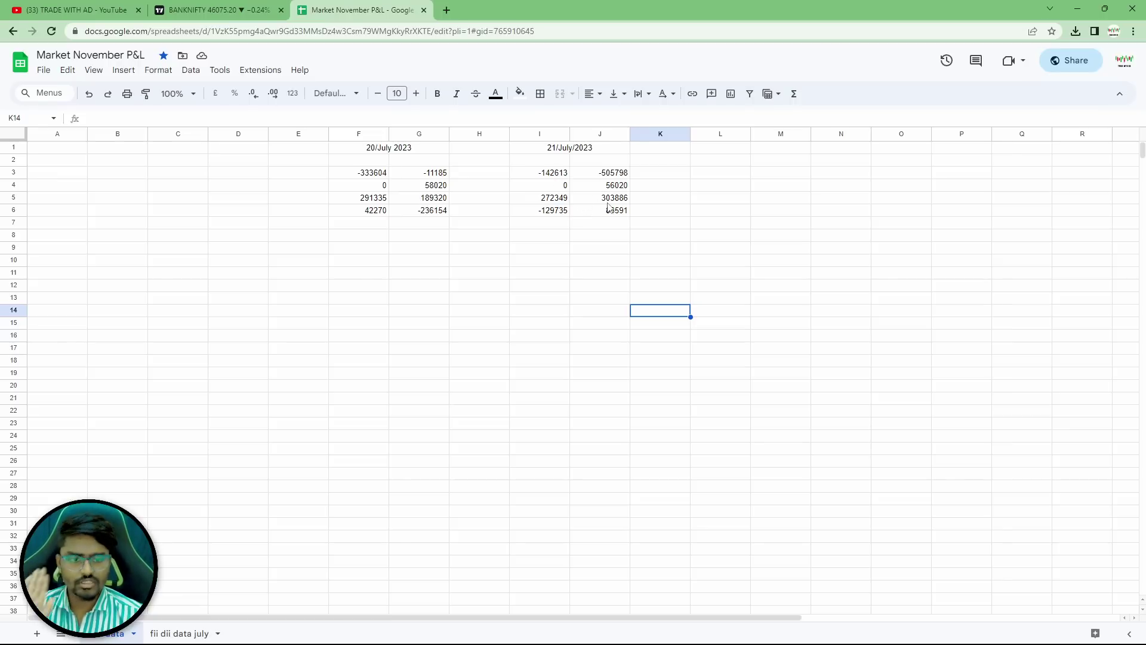
# Label the first column of the 20 July and 21 July blocks CALL in F2 and I2.
pyautogui.click(373, 176)
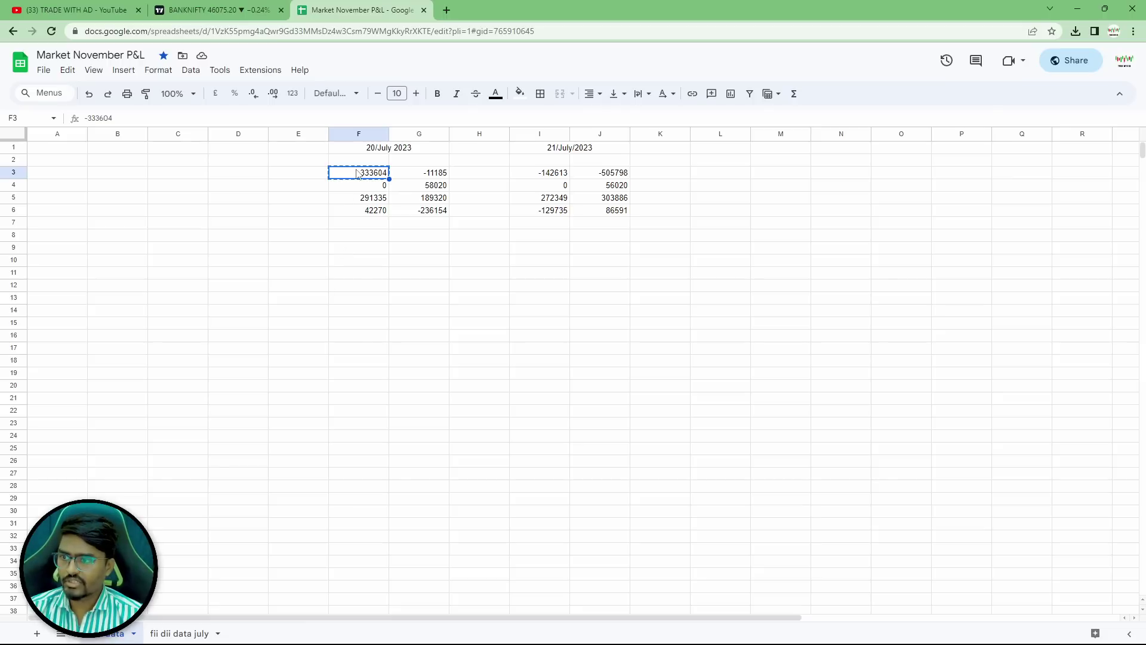
pyautogui.click(454, 295)
pyautogui.click(362, 162)
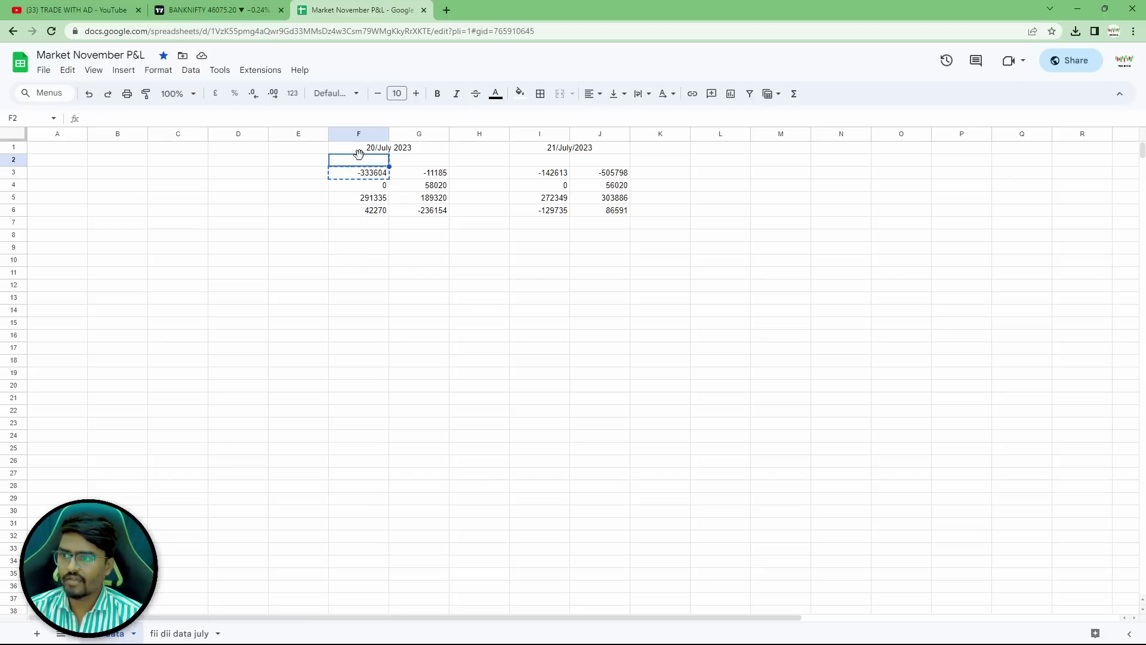
pyautogui.write('CALL')
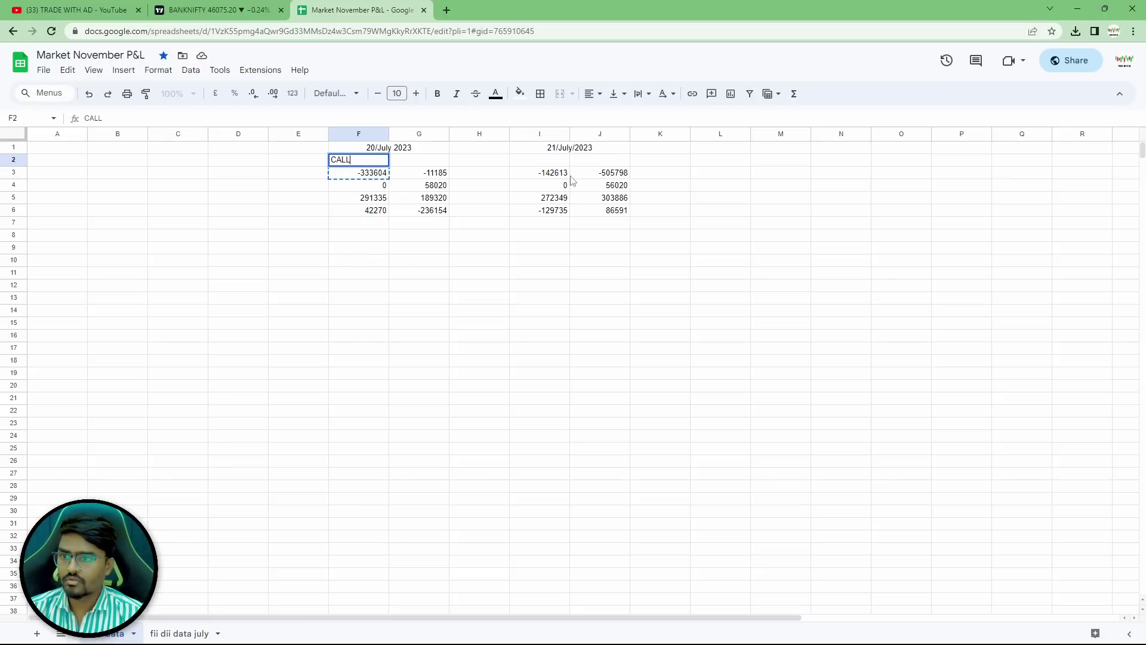
pyautogui.click(553, 162)
pyautogui.write('CALL')
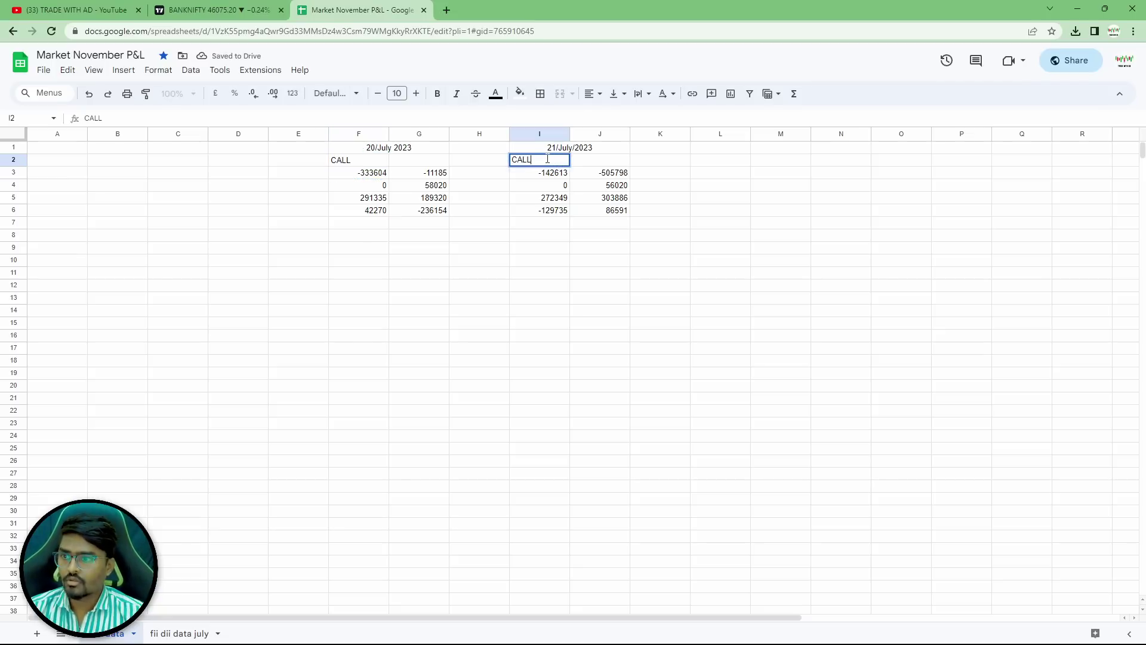
# Label the second column of the 20 July and 21 July blocks PUT in G2 and J2.
pyautogui.click(413, 152)
pyautogui.click(414, 166)
pyautogui.write('P')
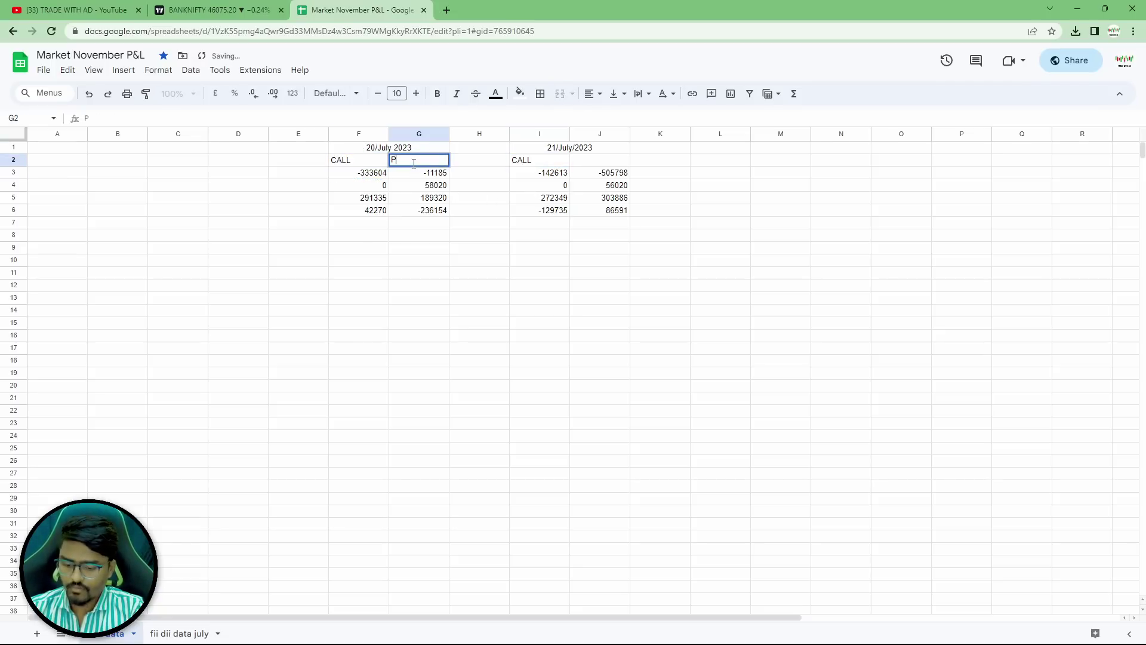
pyautogui.click(601, 159)
pyautogui.write('PUT')
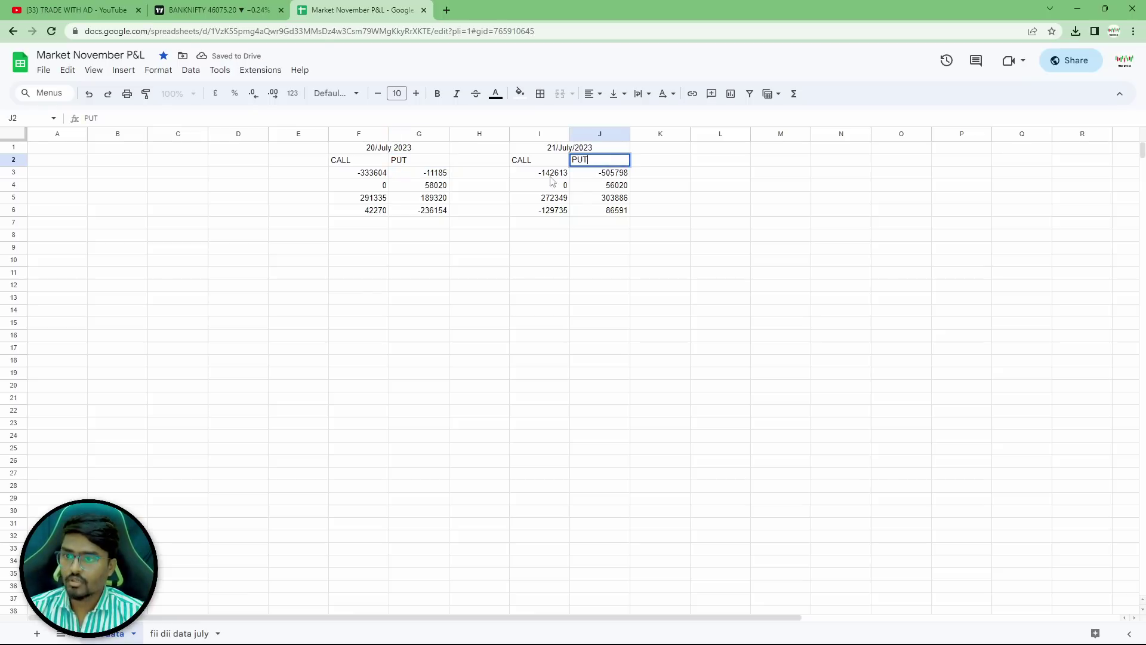
pyautogui.click(523, 276)
# Copy the Client 20 July call position -333604 from F3 into I5 of the fii dii data july sheet.
pyautogui.click(373, 179)
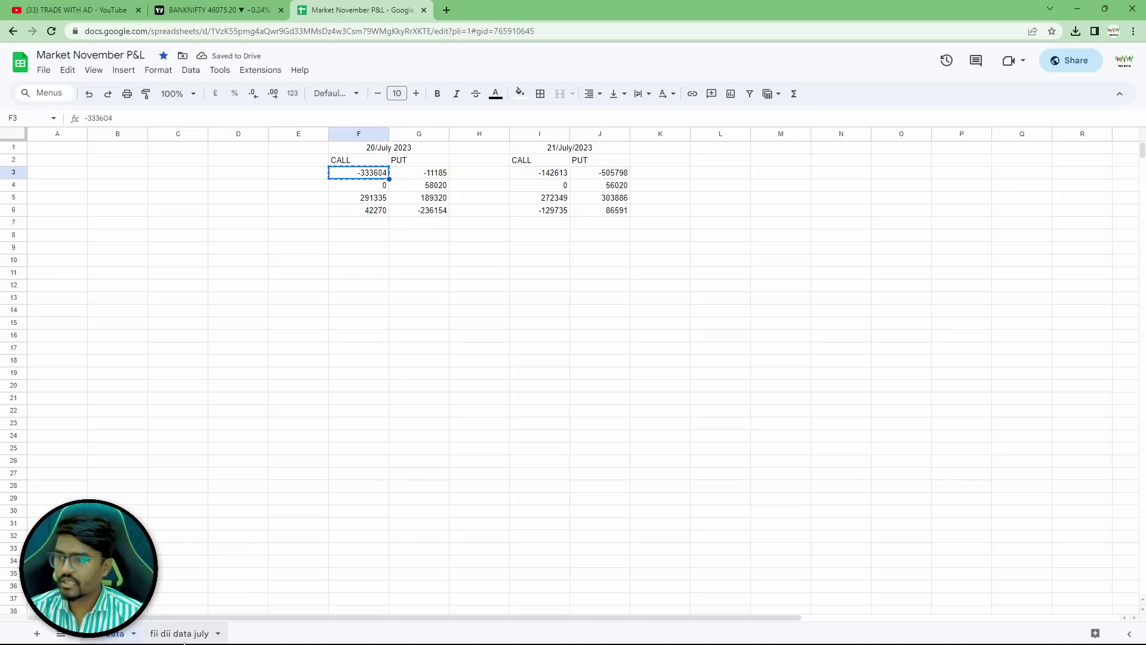
pyautogui.click(182, 637)
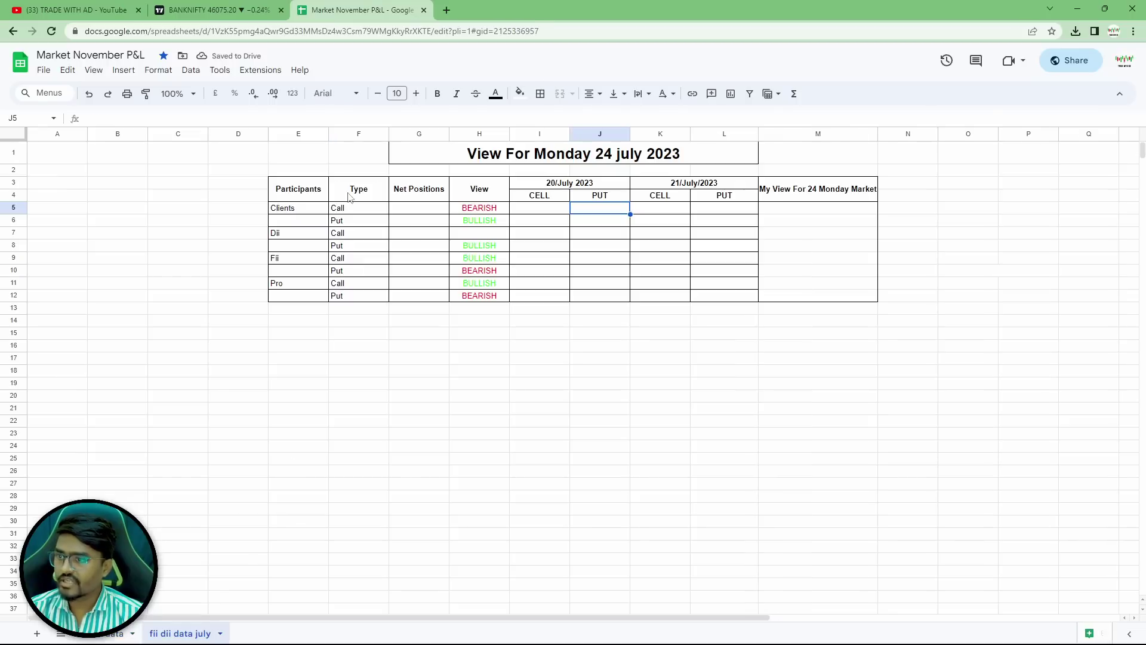
pyautogui.click(534, 214)
pyautogui.write('-333604')
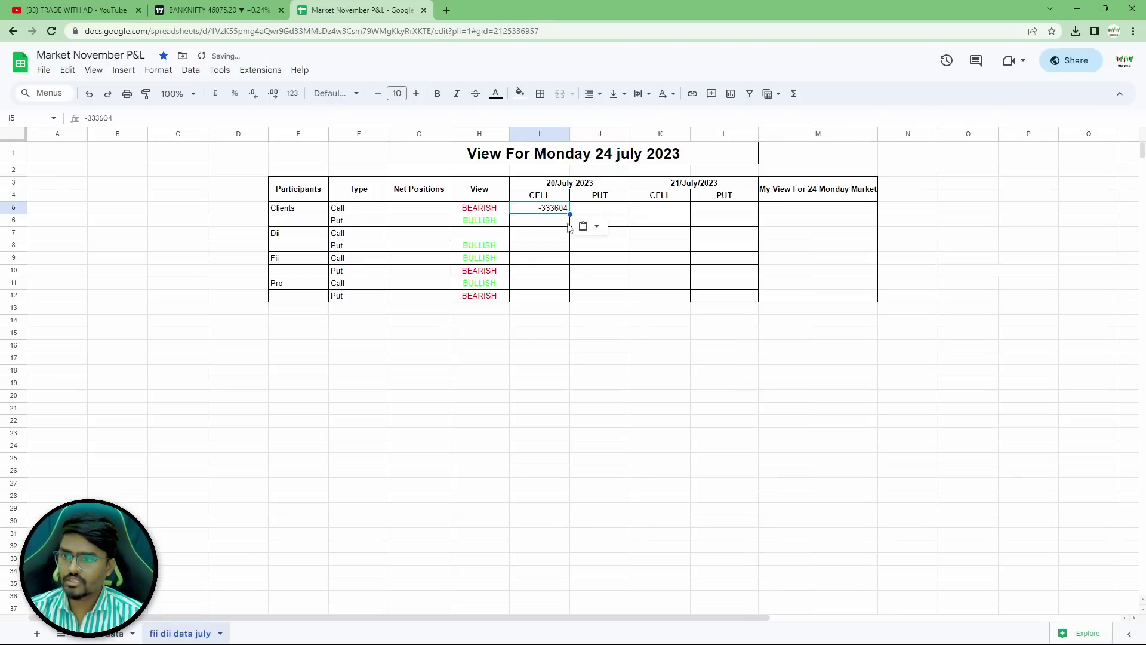
pyautogui.click(537, 385)
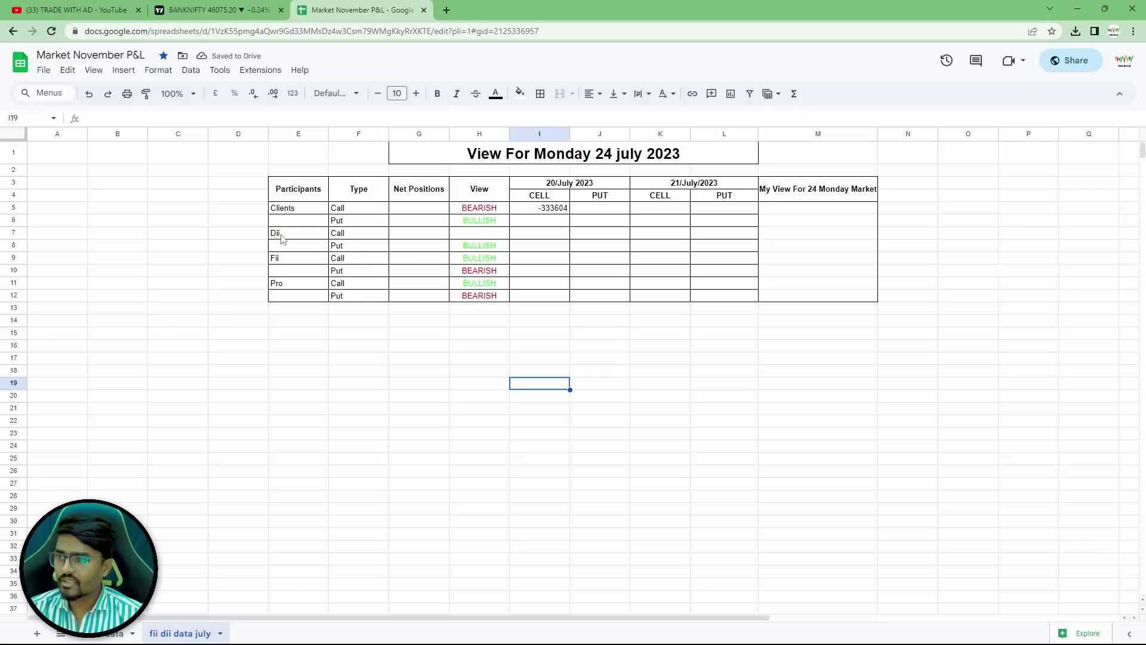
# Copy the DII 20 July call position 0 from F4 of the data sheet into I7 of fii dii data july.
pyautogui.click(540, 240)
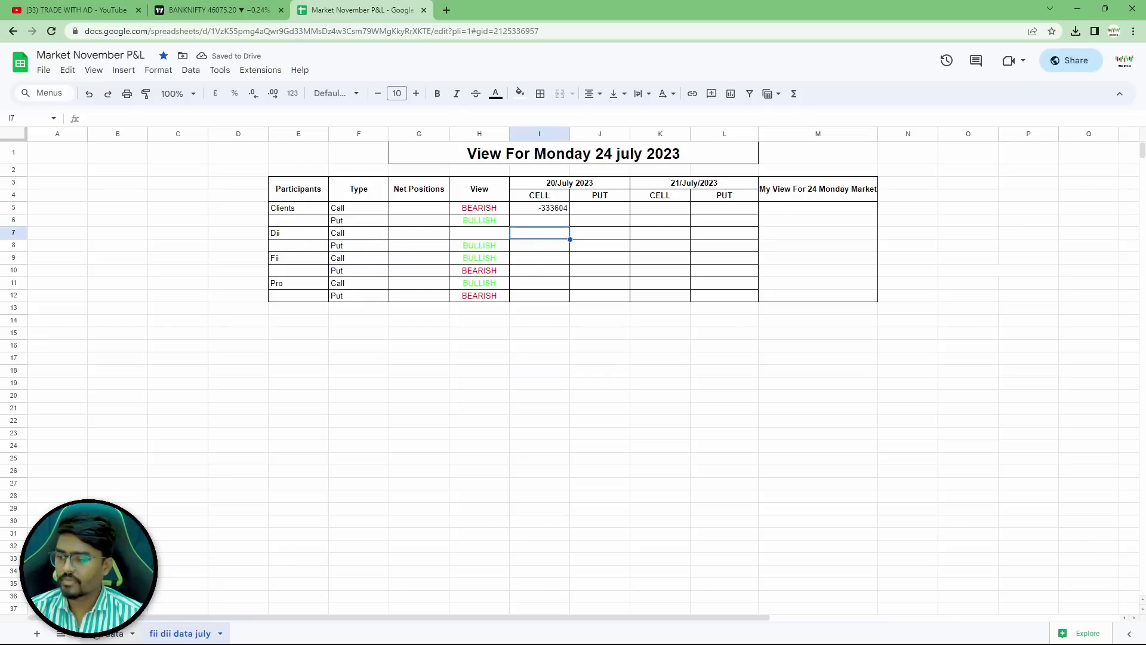
pyautogui.hotkey('ctrl', 'pageup')
pyautogui.click(375, 187)
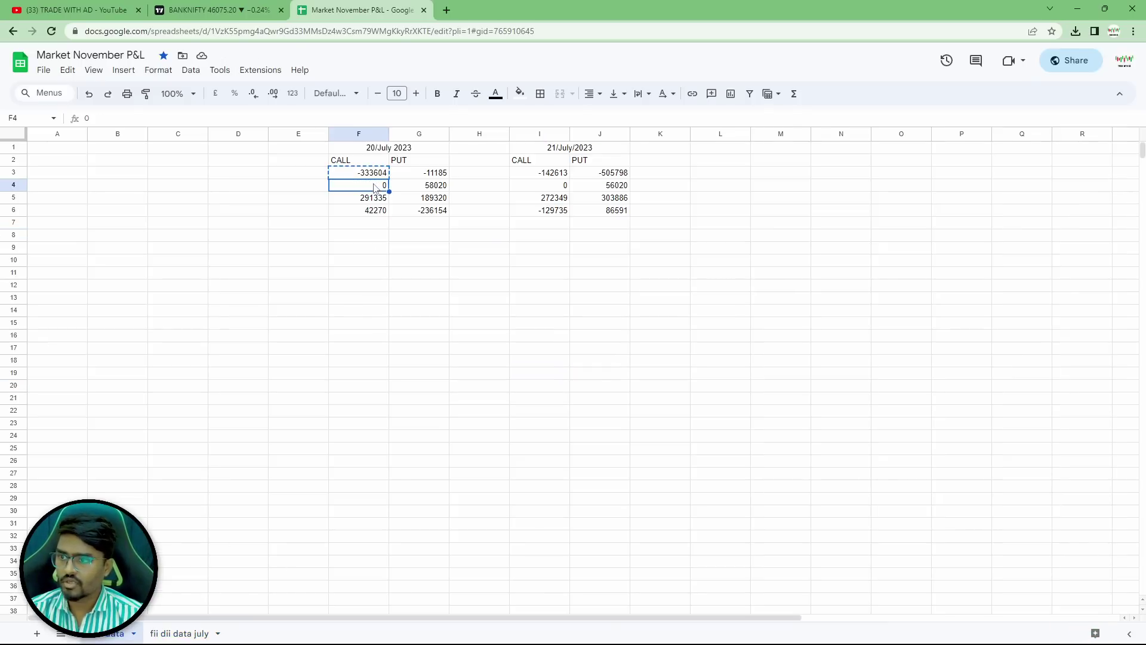
pyautogui.click(197, 634)
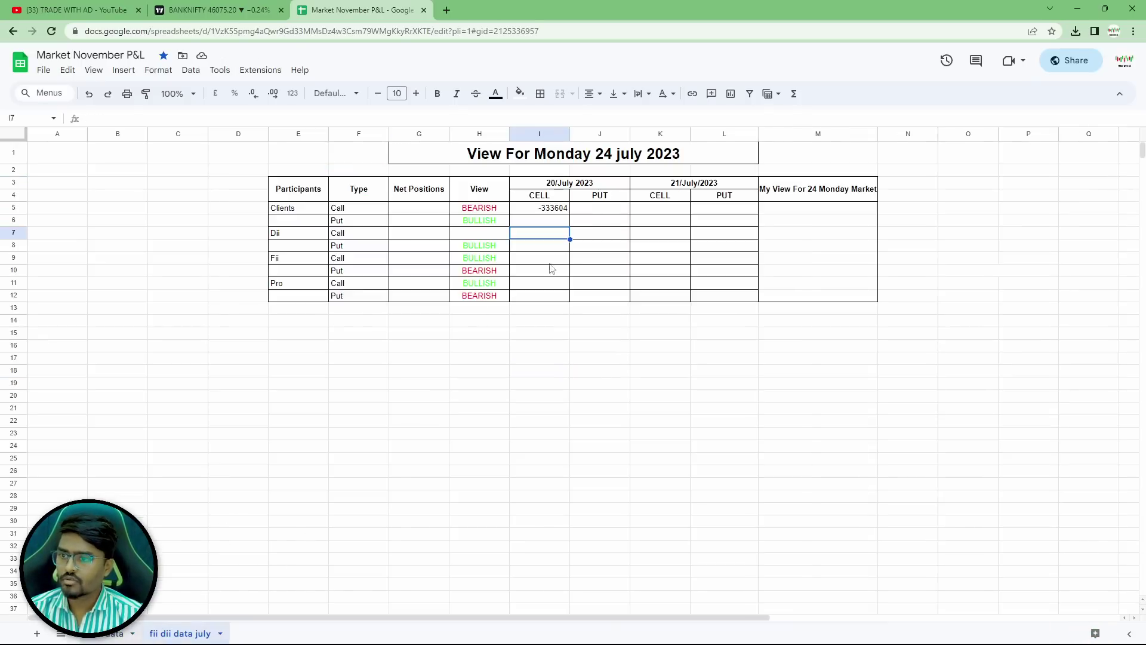
pyautogui.write('0')
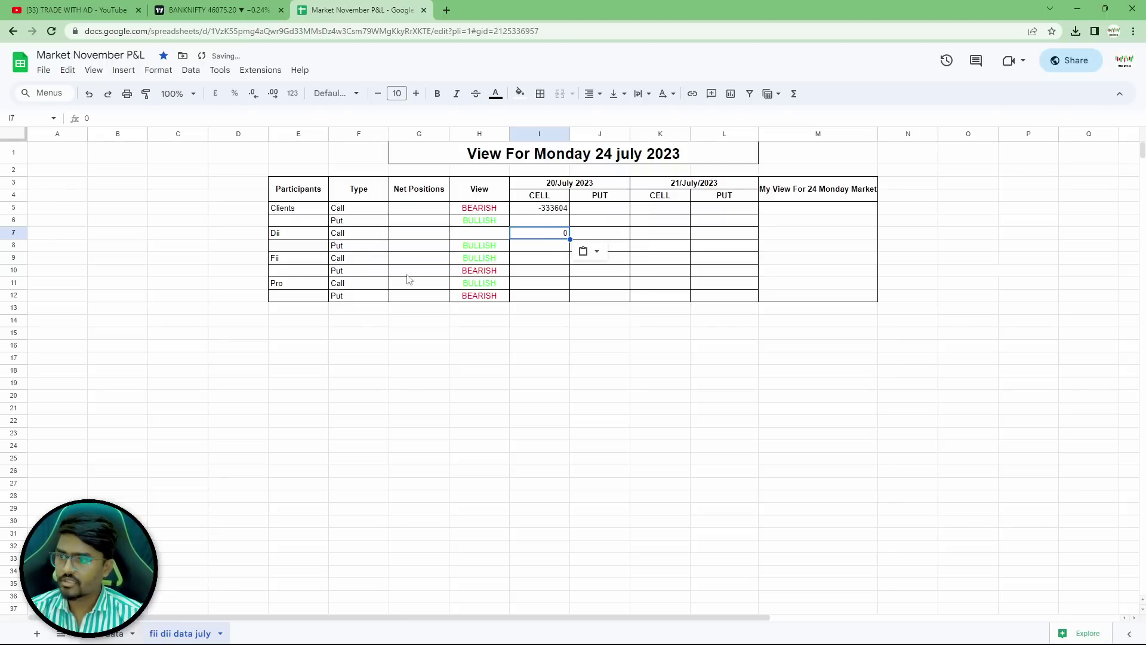
# Copy the FII 20 July call position 291335 from F5 of the data sheet into I9 of fii dii data july.
pyautogui.click(541, 259)
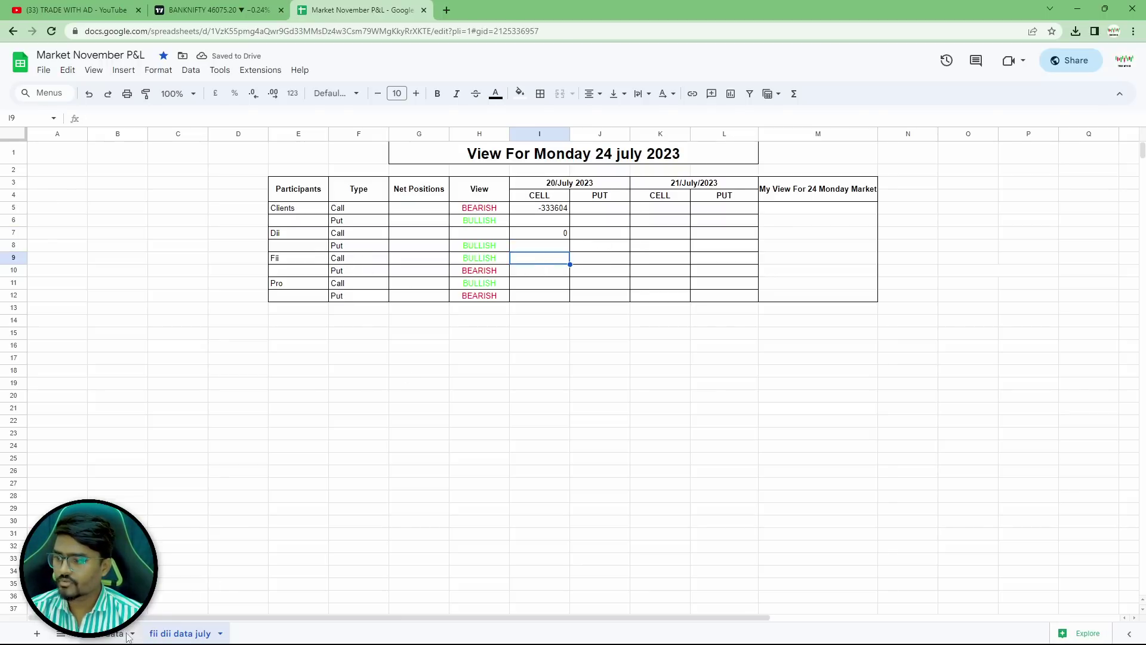
pyautogui.hotkey('ctrl', 'shift', 'pageup')
pyautogui.click(378, 201)
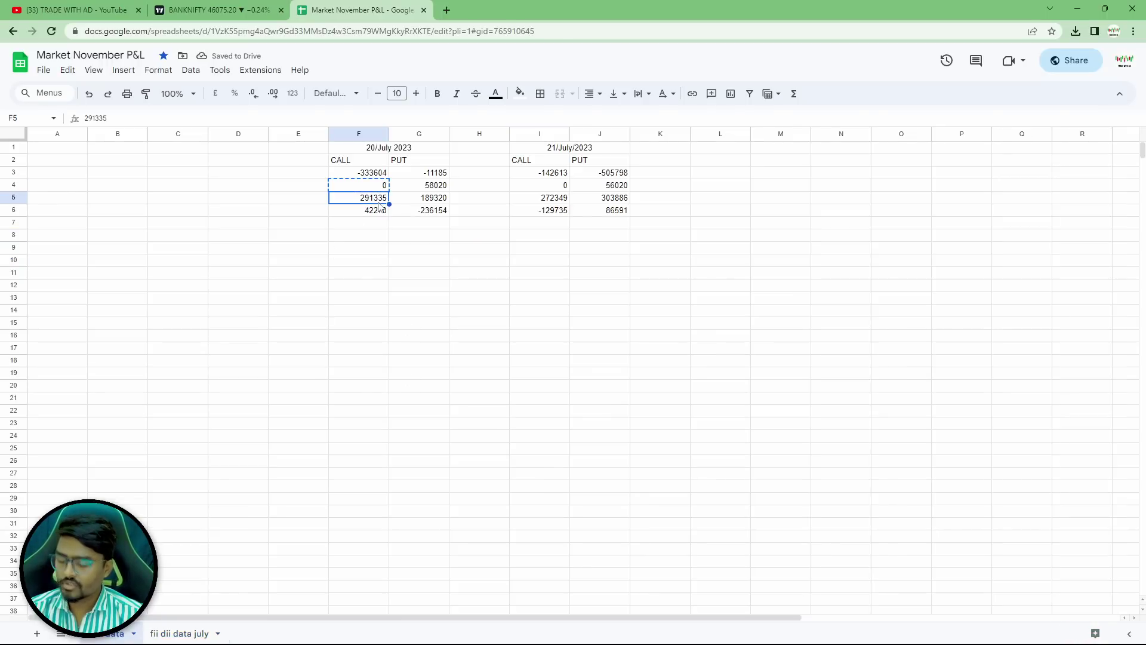
pyautogui.hotkey('ctrl', 'c')
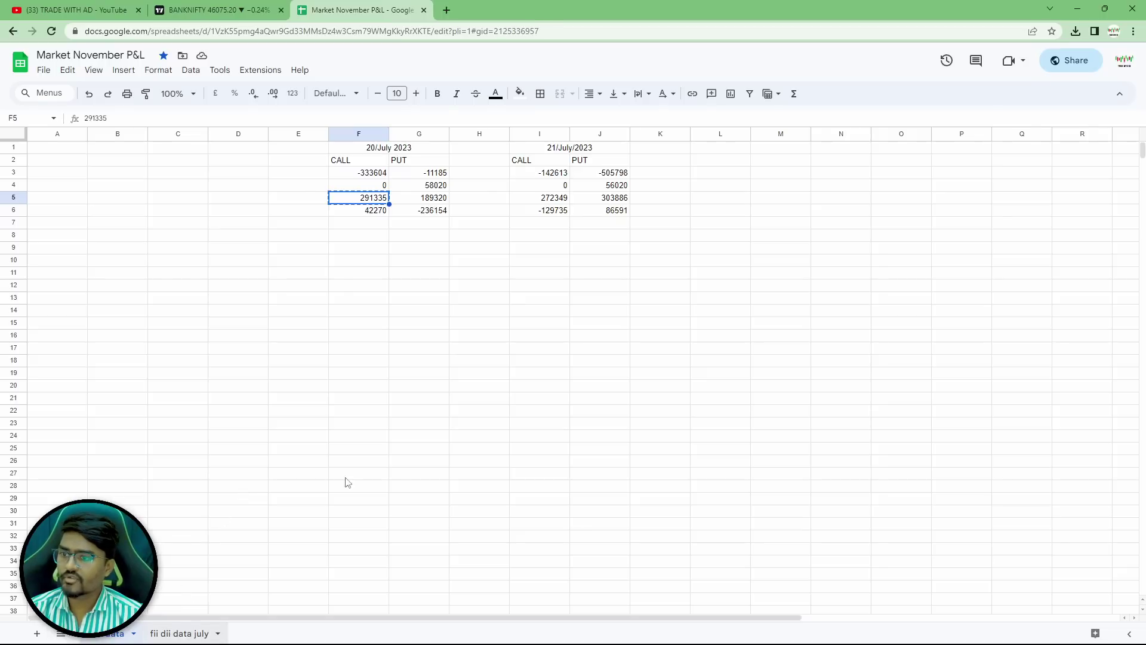
pyautogui.hotkey('ctrl', 'shift', 'pagedown')
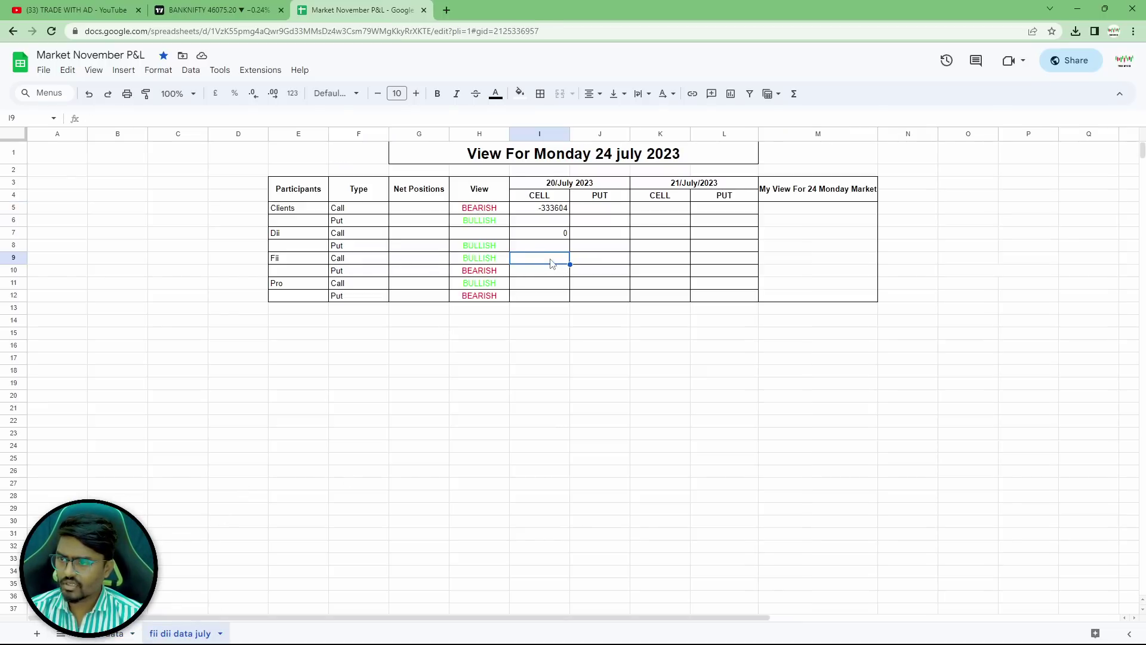
pyautogui.hotkey('ctrl', 'v')
pyautogui.click(540, 371)
# Clear the BULLISH and BEARISH entries in the View column from H8 to H12.
pyautogui.click(471, 246)
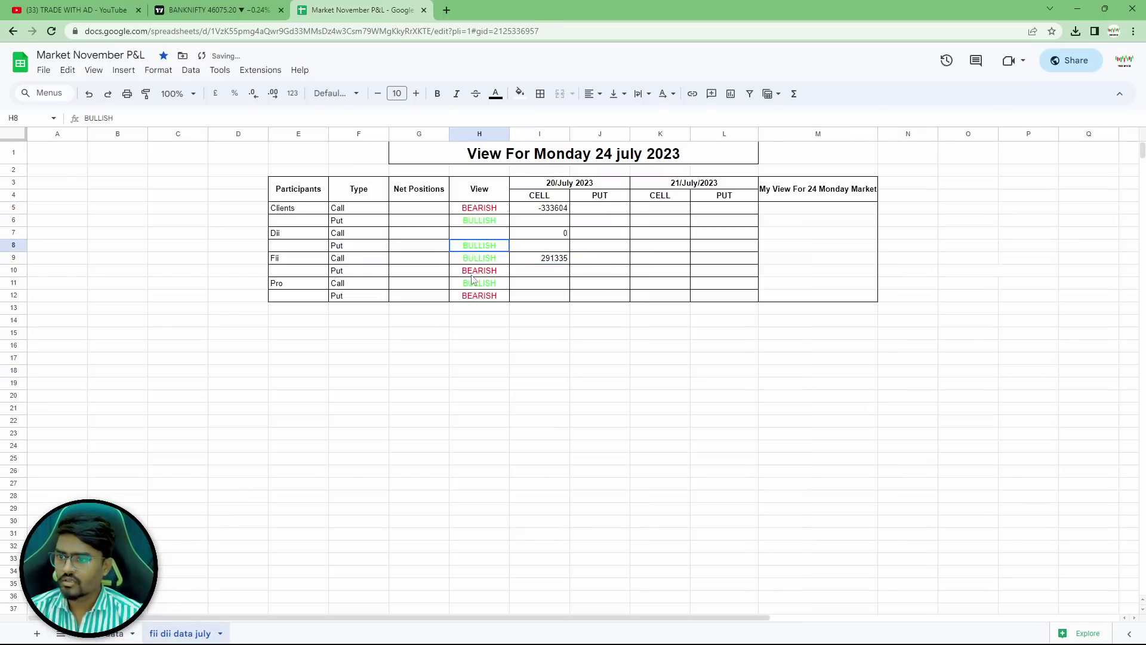
pyautogui.moveTo(469, 261); pyautogui.dragTo(478, 298)
pyautogui.press('Delete')
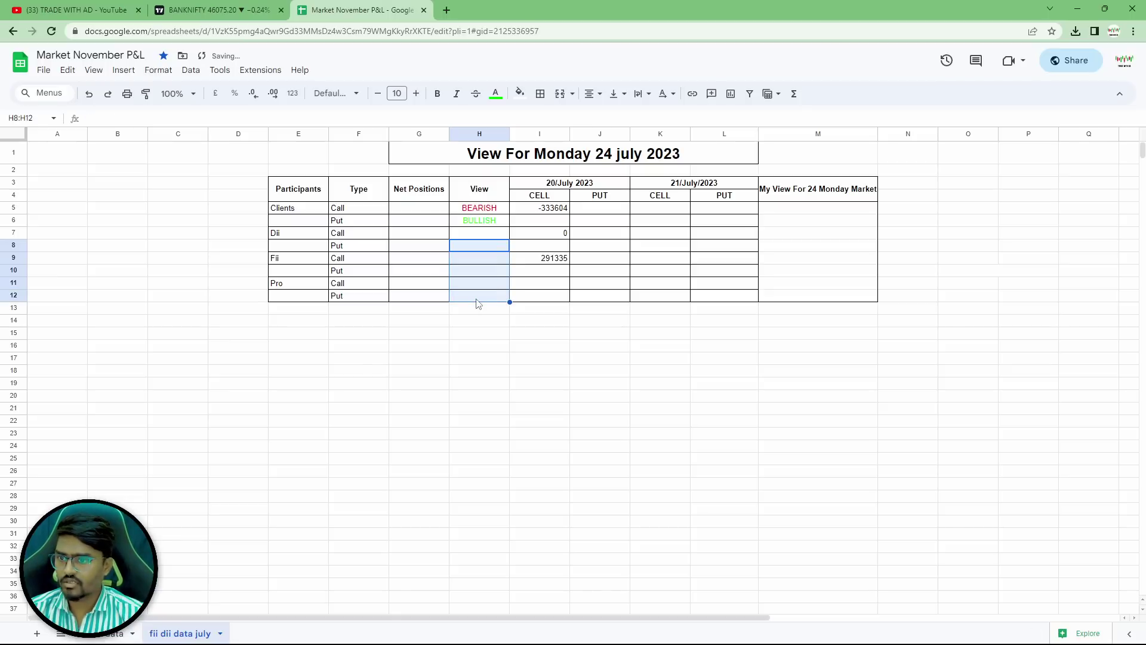
# Copy the Pro 20 July call position 42270 from F6 of the data sheet into I11 of fii dii data july.
pyautogui.click(446, 362)
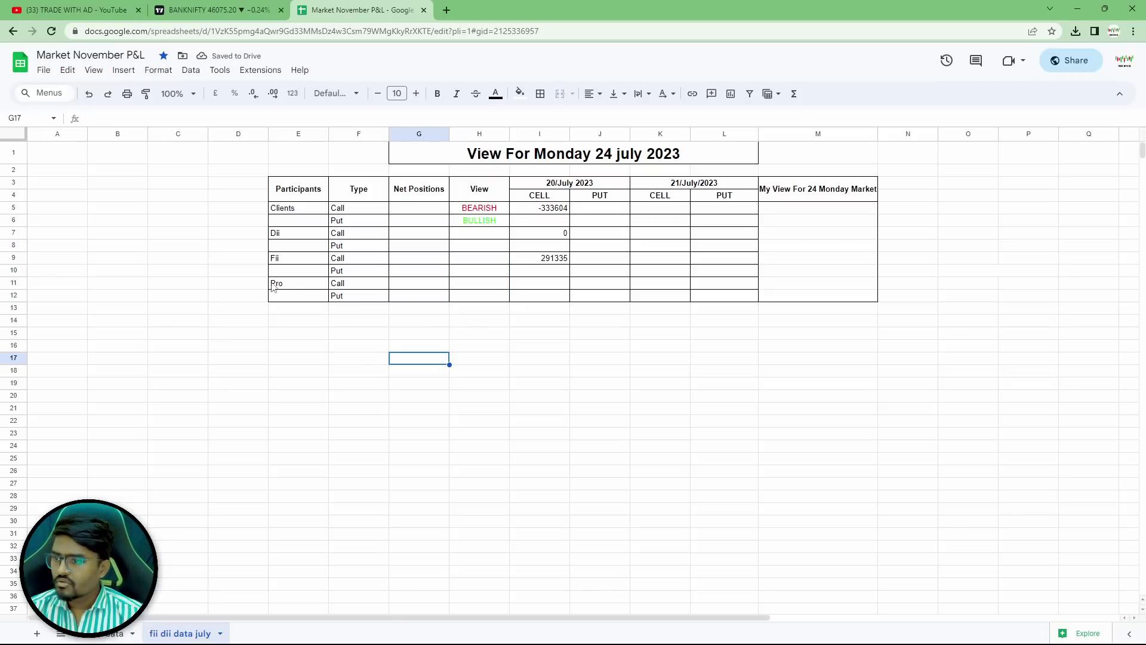
pyautogui.click(115, 636)
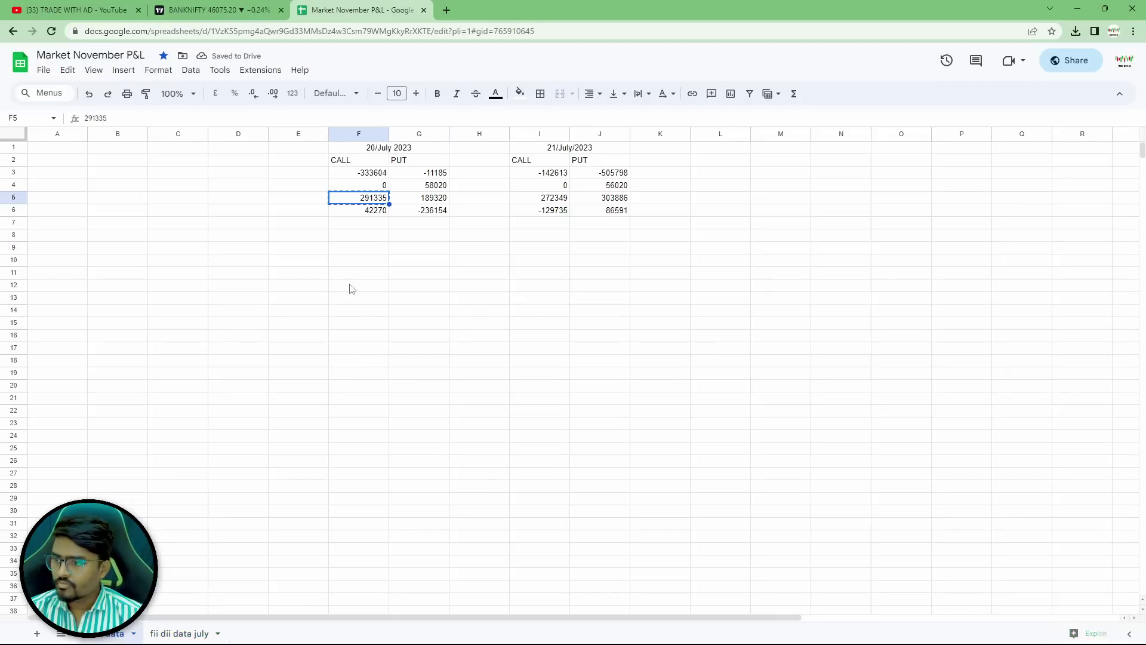
pyautogui.click(377, 215)
pyautogui.hotkey('ctrl', 'c')
pyautogui.click(191, 633)
pyautogui.click(545, 287)
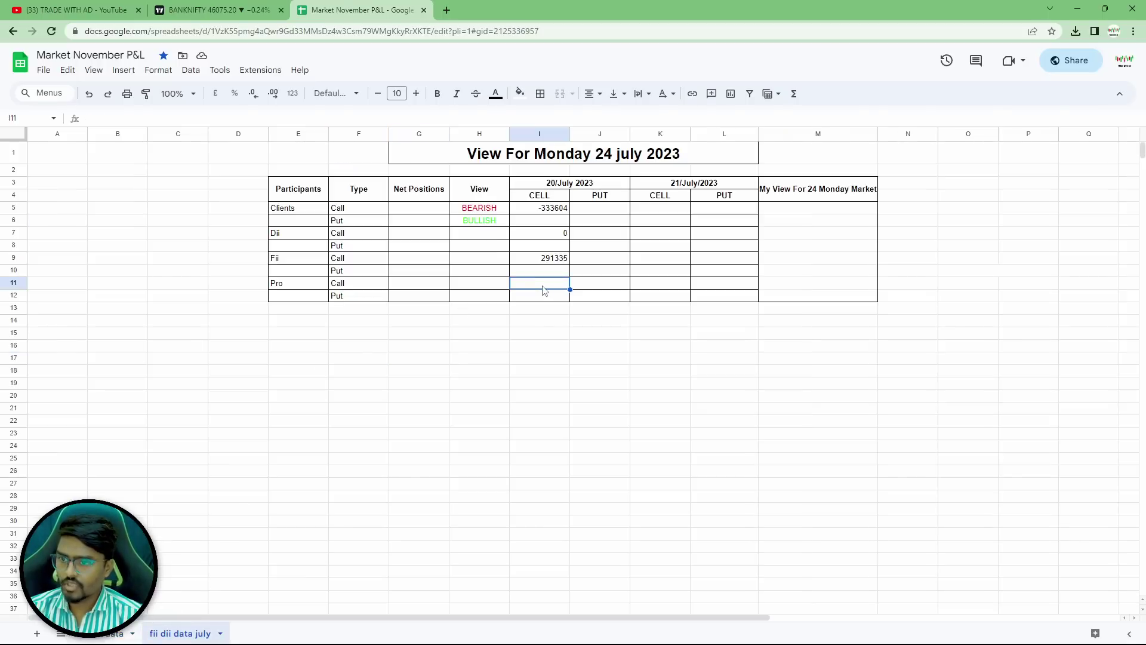
pyautogui.hotkey('ctrl', 'v')
pyautogui.moveTo(557, 384); pyautogui.dragTo(552, 397)
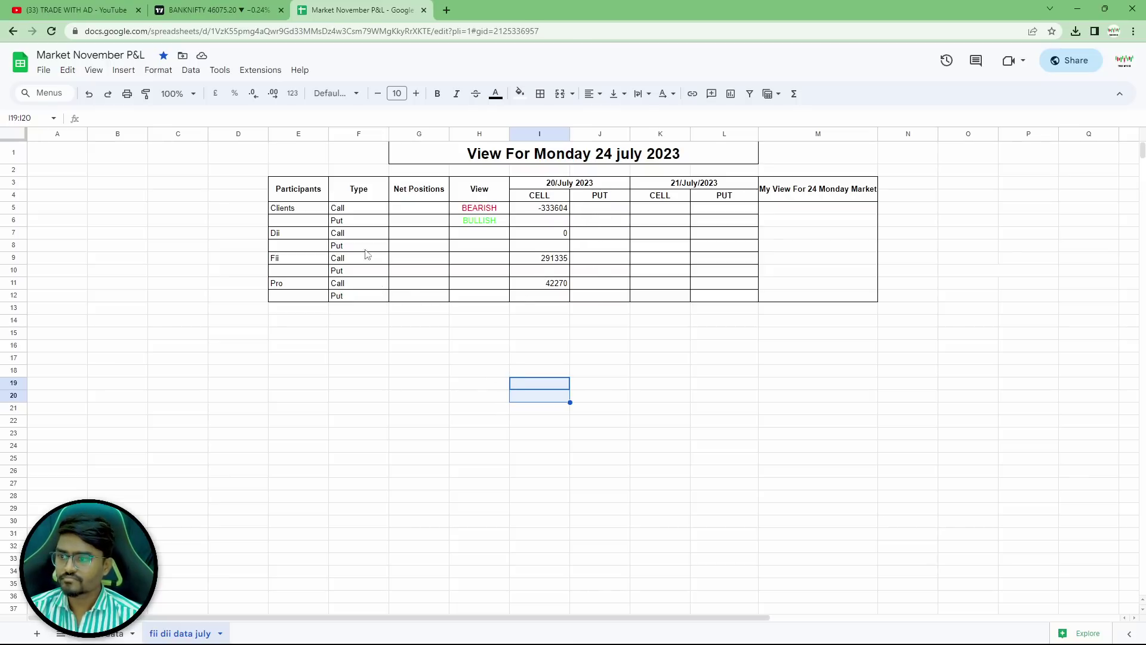
# Copy the Client 20 July put position -11185 from G3 of the data sheet into J5 of fii dii data july, leaving J6 empty.
pyautogui.click(103, 634)
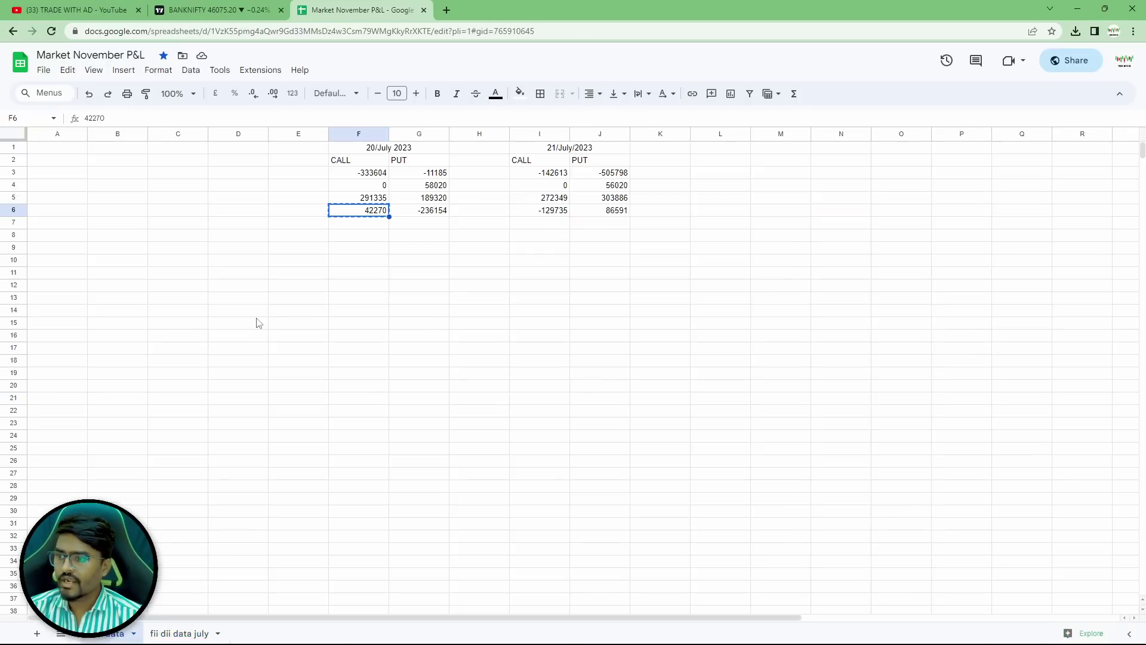
pyautogui.click(437, 177)
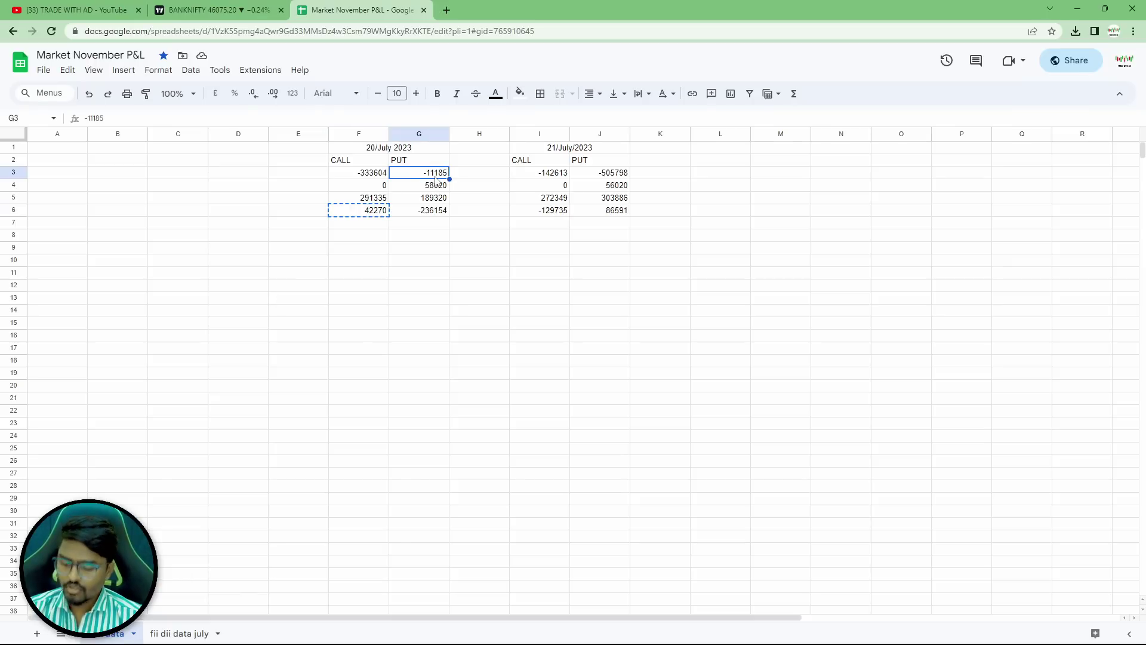
pyautogui.click(203, 632)
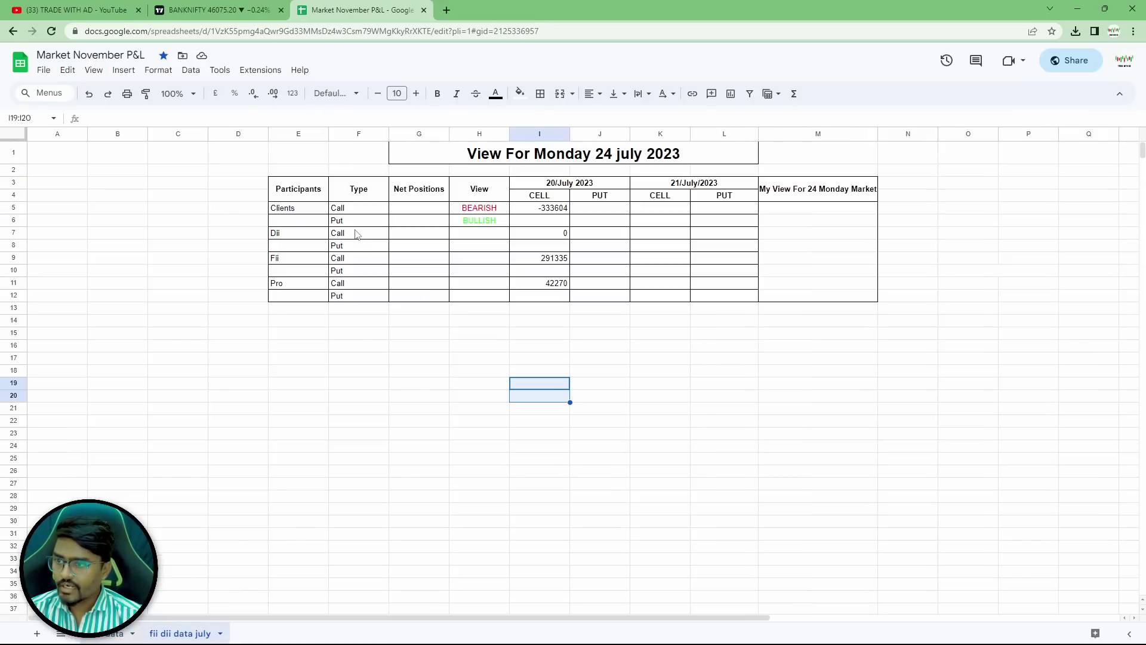
pyautogui.click(596, 222)
pyautogui.hotkey('ctrl', 'v')
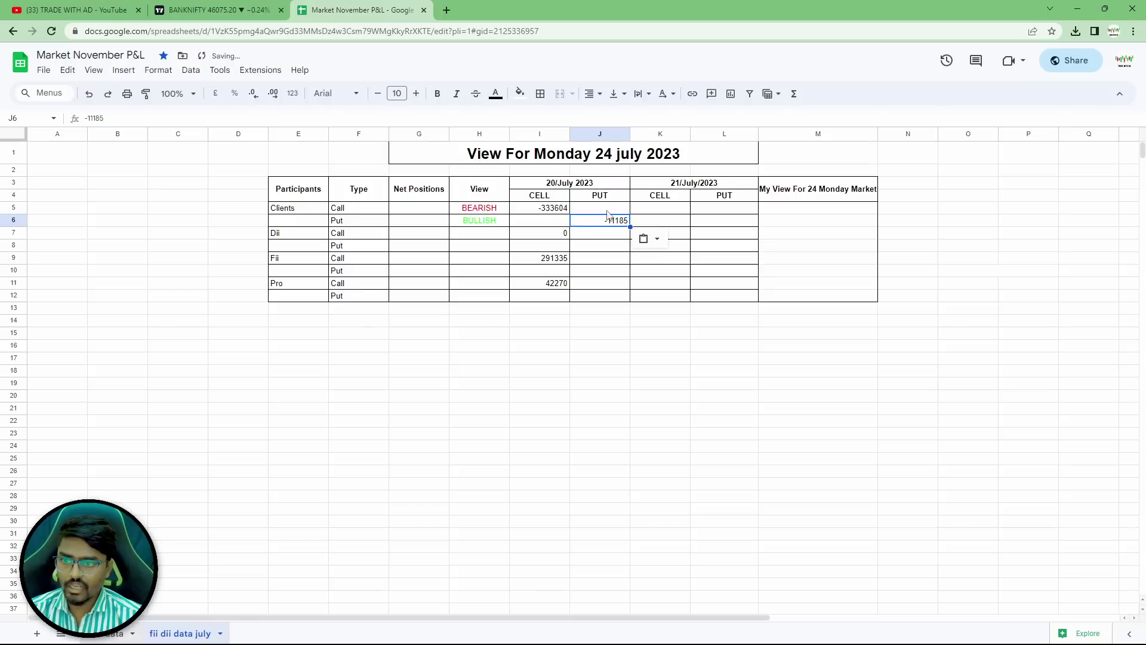
pyautogui.click(606, 210)
pyautogui.hotkey('ctrl', 'v')
pyautogui.click(608, 224)
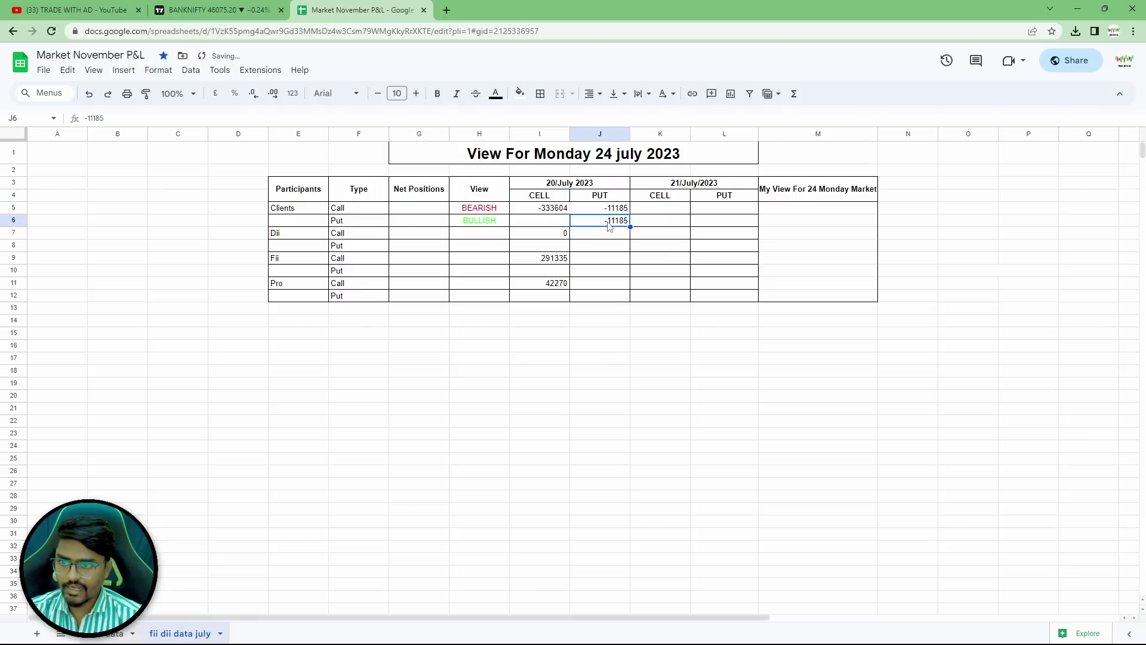
pyautogui.press('Delete')
pyautogui.click(620, 345)
# Apply borders to the Client 20 July put cell J5.
pyautogui.click(592, 211)
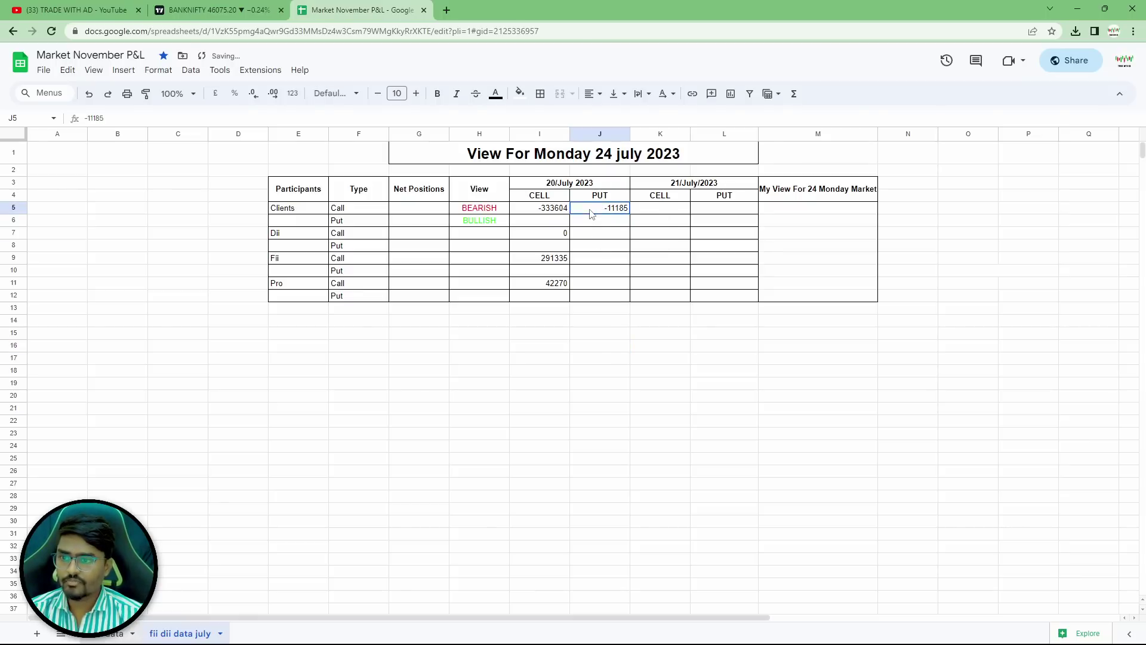
pyautogui.click(540, 94)
pyautogui.click(659, 397)
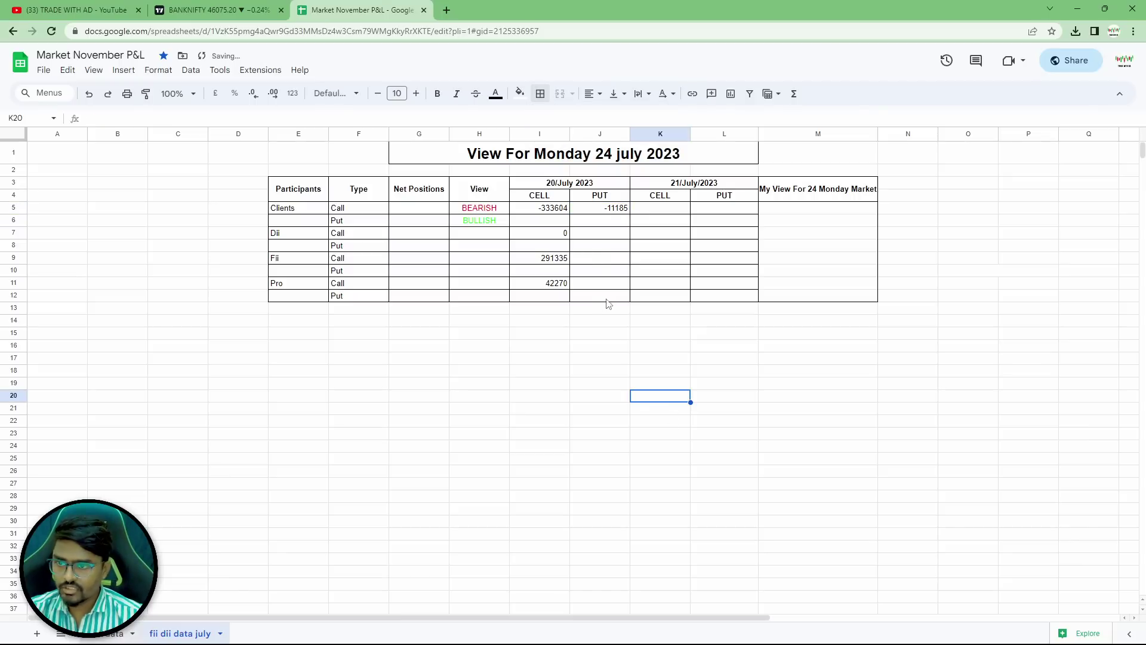
# Copy the DII 20 July put position 58020 from G4 of the data sheet into J7 of fii dii data july.
pyautogui.click(604, 234)
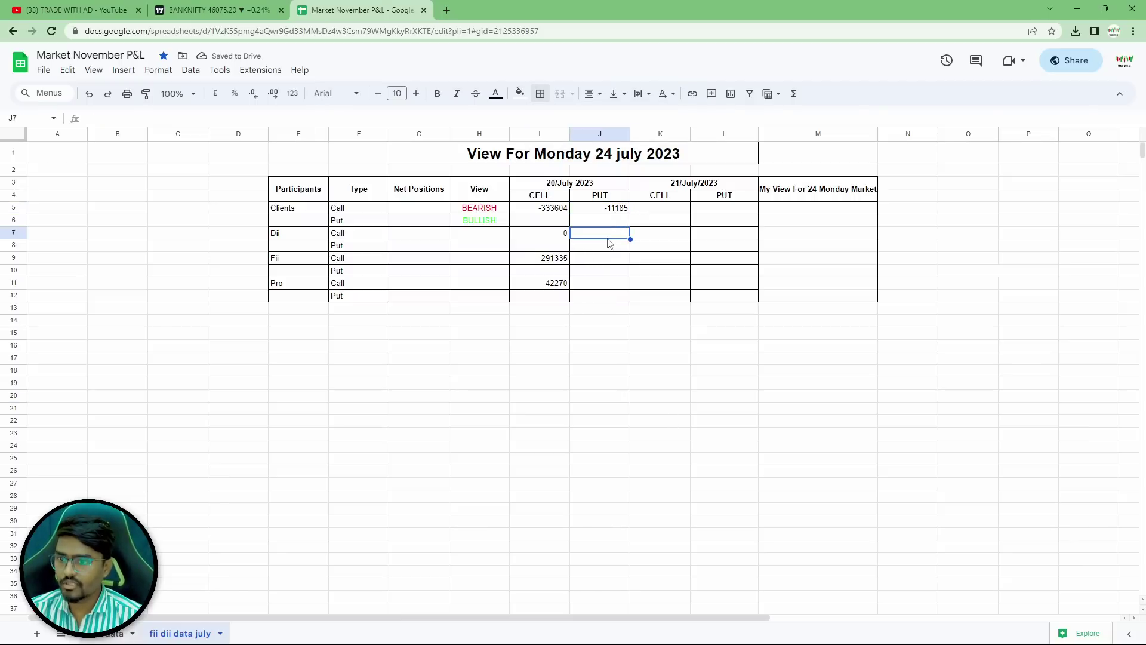
pyautogui.click(140, 635)
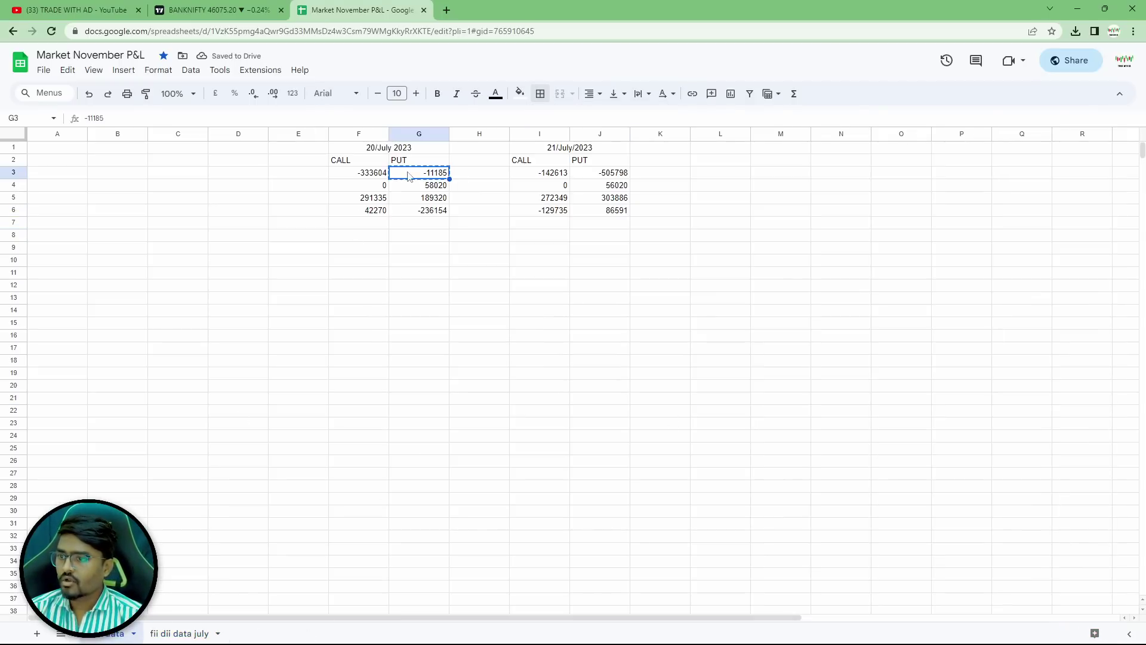
pyautogui.hotkey('ctrl', 'c')
pyautogui.click(428, 189)
pyautogui.hotkey('ctrl', 'c')
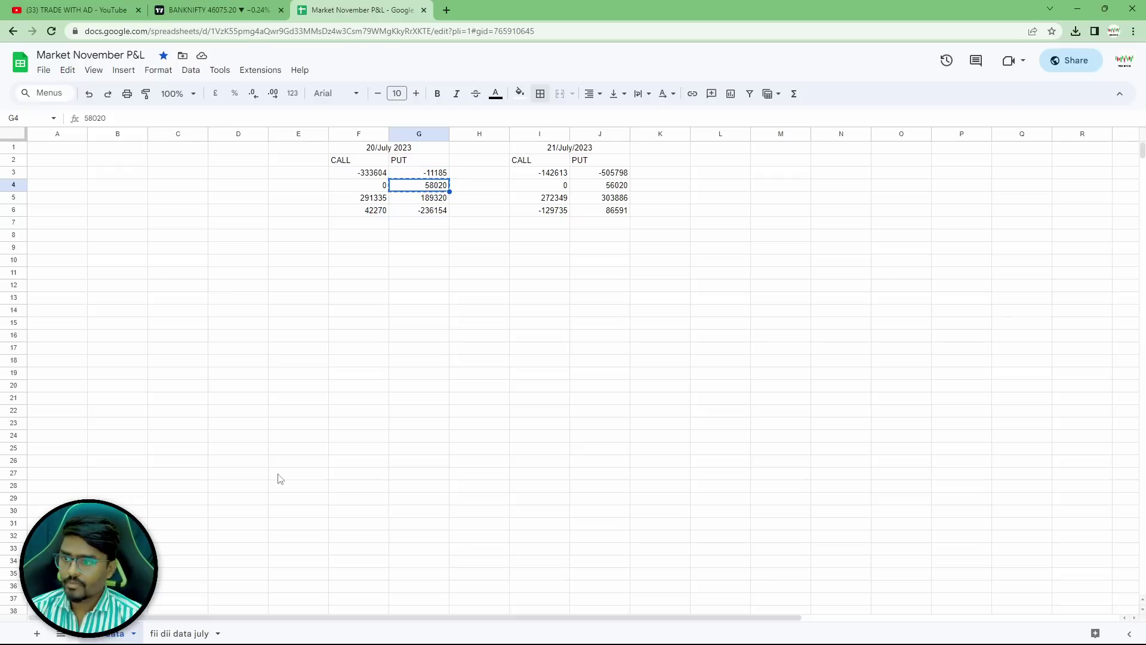
pyautogui.click(179, 634)
pyautogui.hotkey('ctrl', 'v')
# Copy the FII 20 July put position 189320 from G5 of the data sheet into J9 of fii dii data july.
pyautogui.click(607, 262)
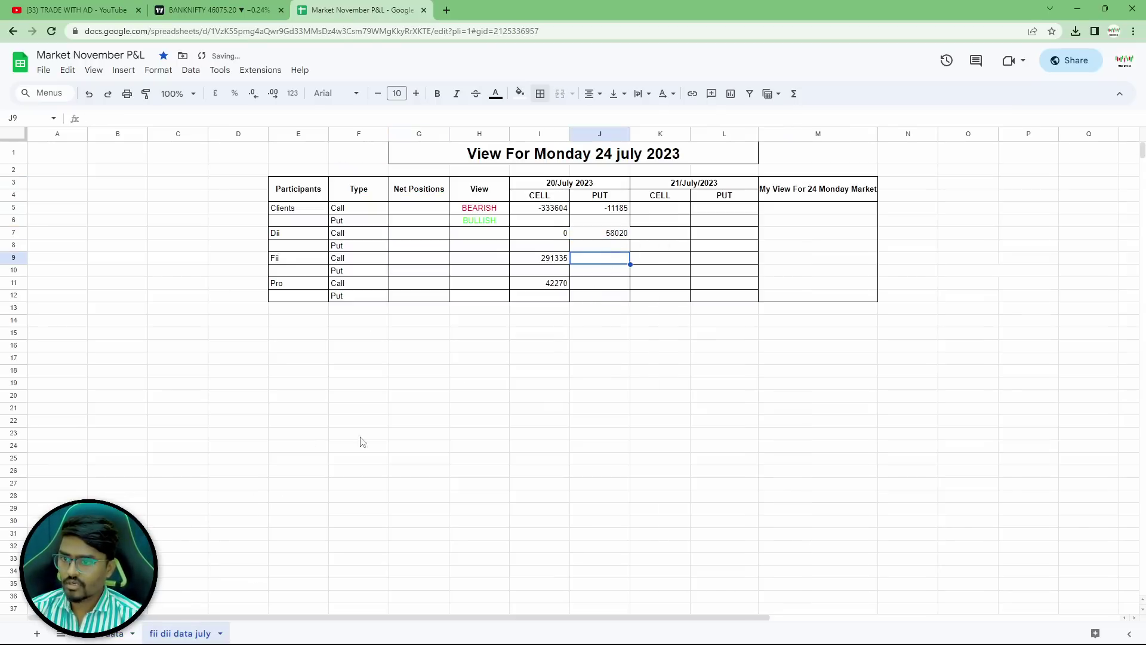
pyautogui.click(103, 637)
pyautogui.click(428, 202)
pyautogui.hotkey('ctrl', 'v')
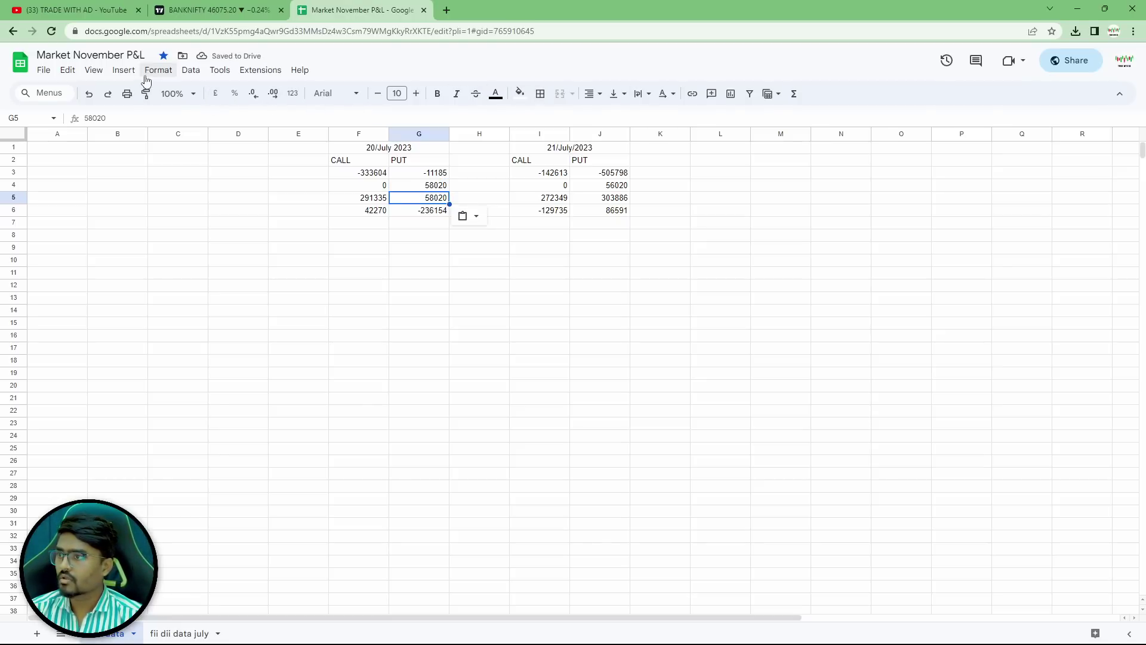
pyautogui.click(89, 94)
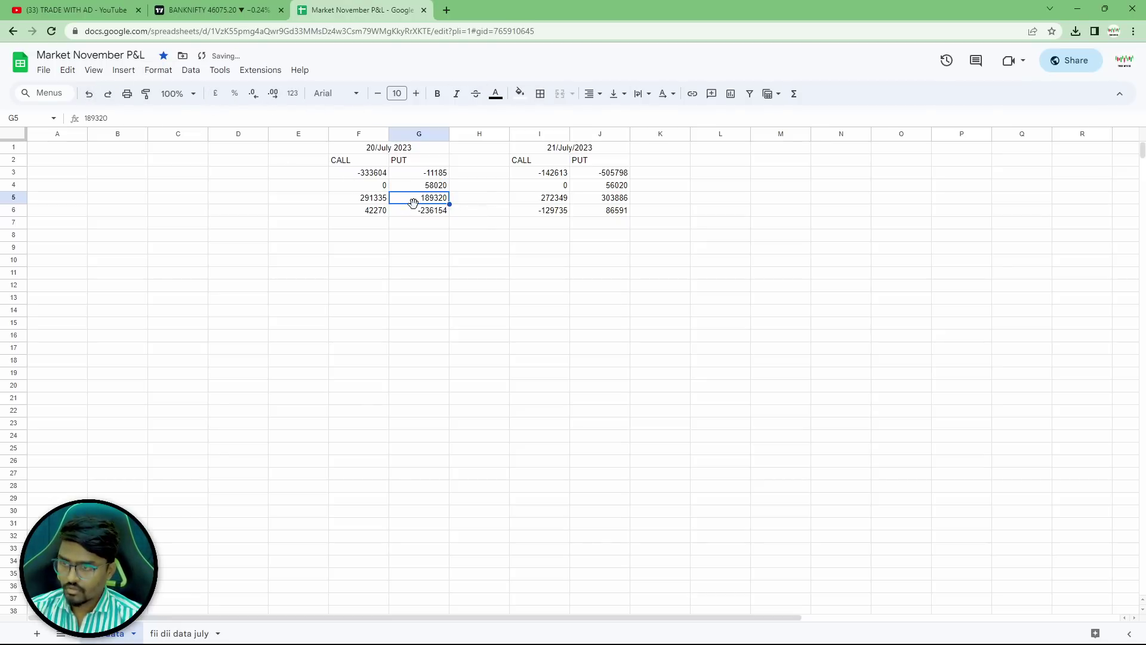
pyautogui.click(179, 633)
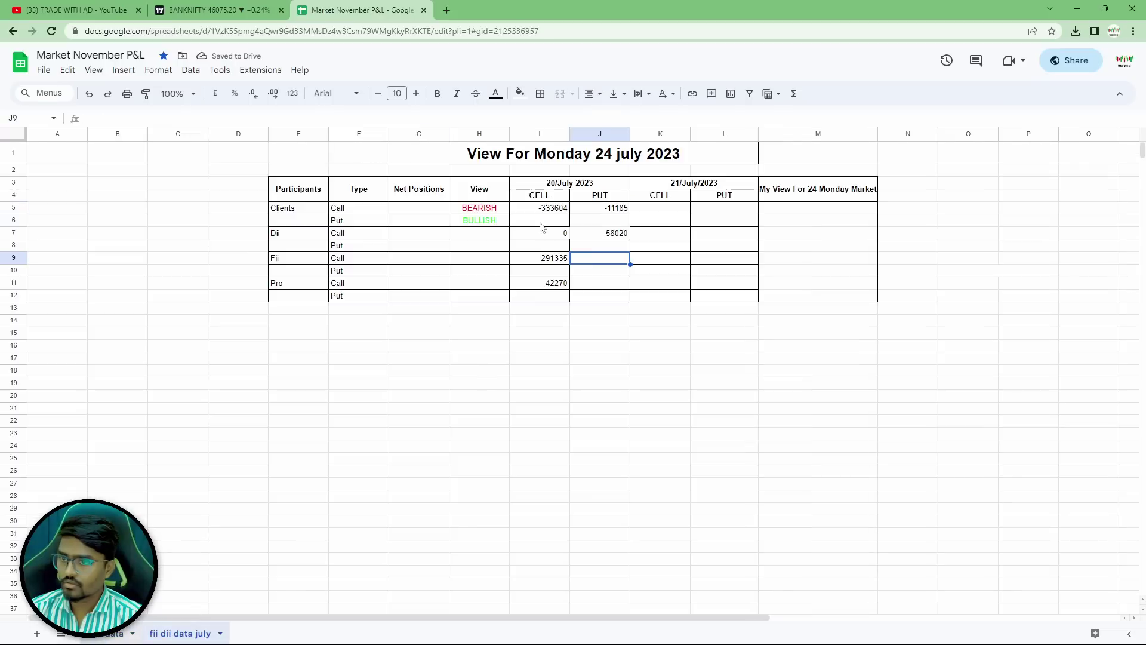
pyautogui.hotkey('ctrl', 'v')
# Copy the Pro 20 July put position -236154 from G6 of the data sheet into J11 of fii dii data july.
pyautogui.click(596, 283)
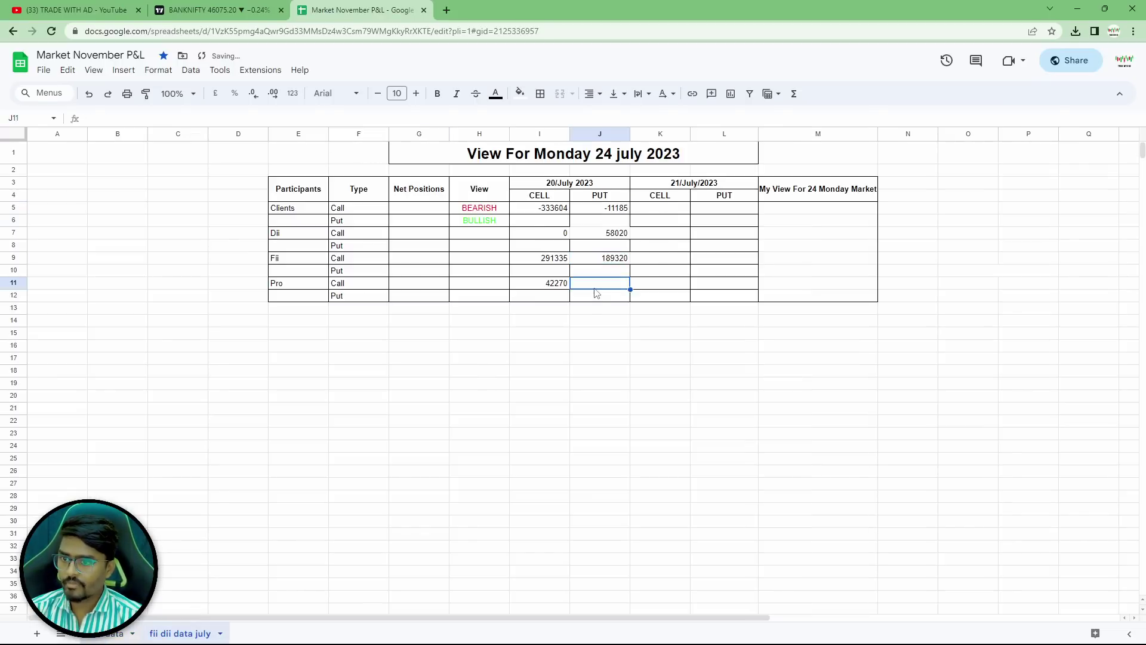
pyautogui.hotkey('ctrl', 'shift', 'pageup')
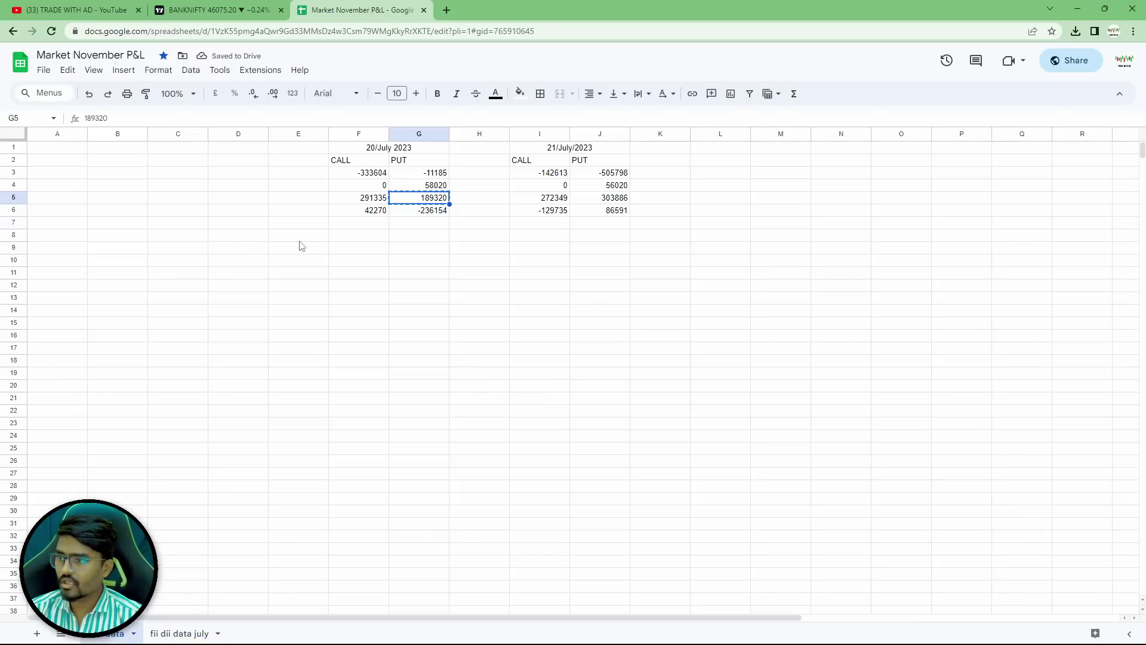
pyautogui.click(431, 214)
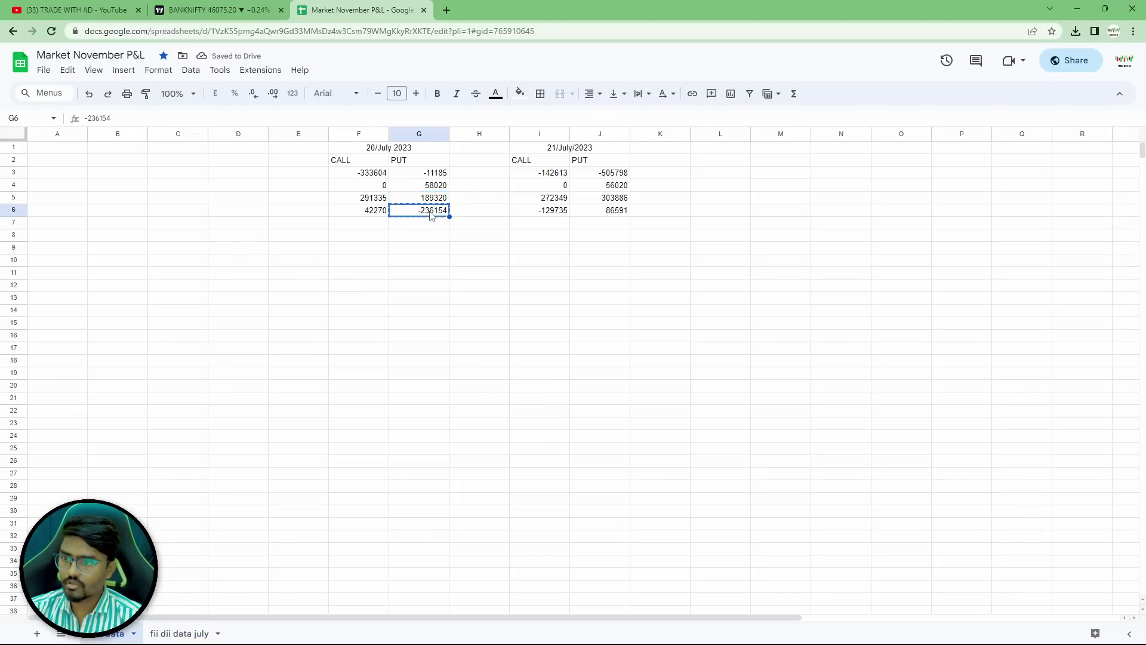
pyautogui.click(180, 634)
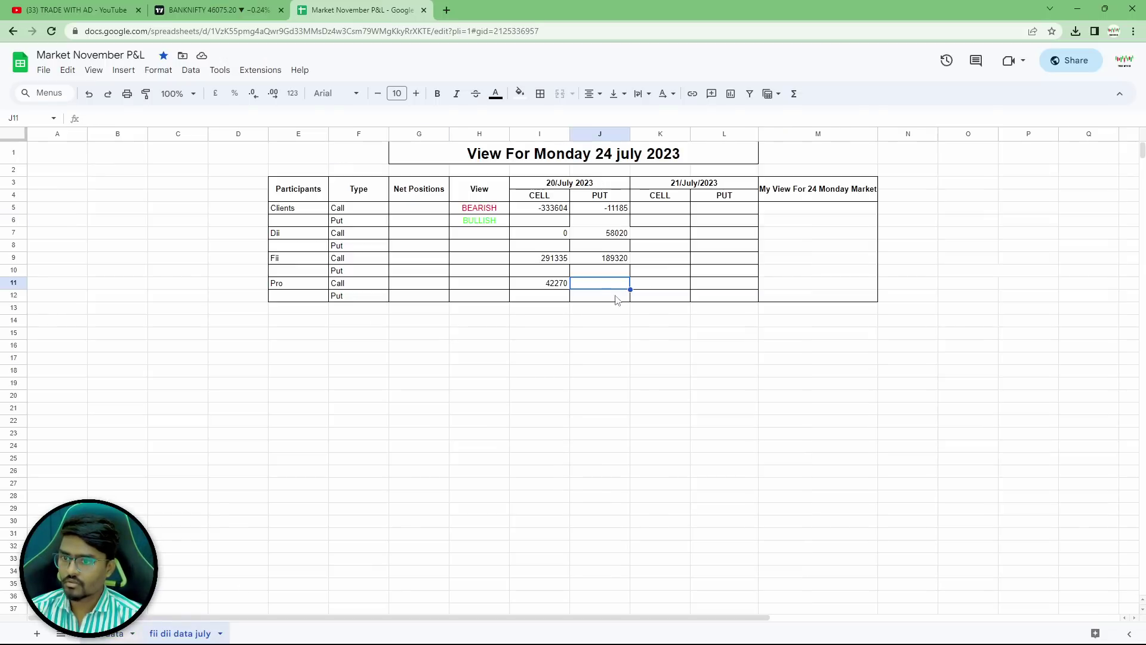
pyautogui.hotkey('ctrl', 'v')
pyautogui.click(608, 333)
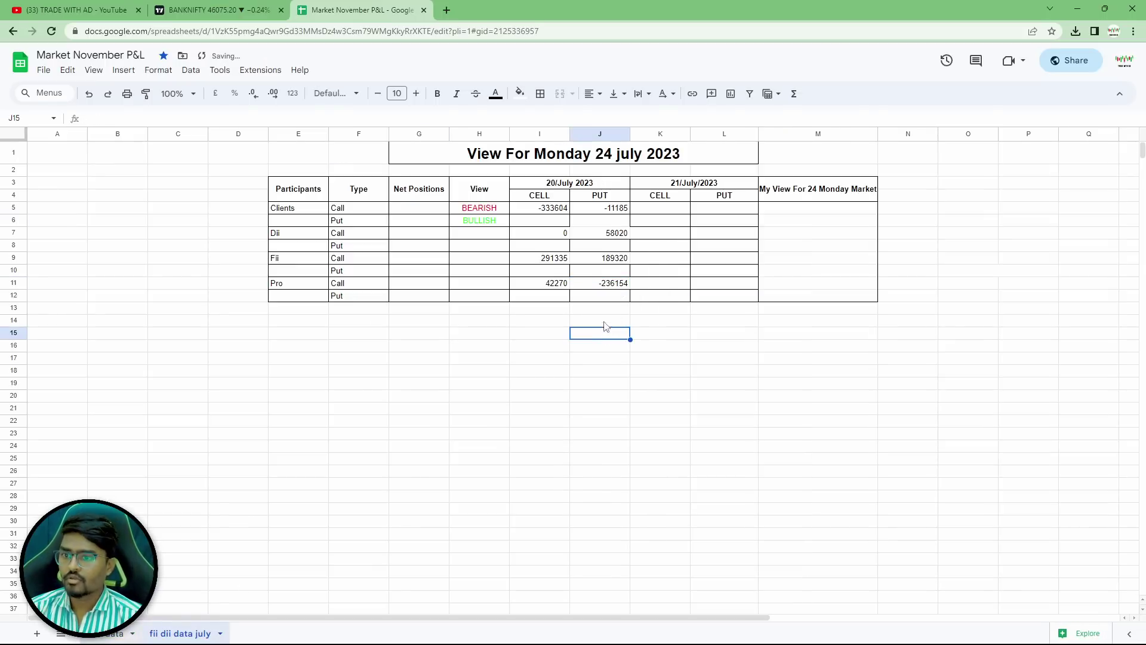
# Restore the missing borders in the 20 July PUT column, first on J6:J8 and then on J5:J12.
pyautogui.keyDown('shift'); pyautogui.click(587, 244); pyautogui.keyUp('shift')
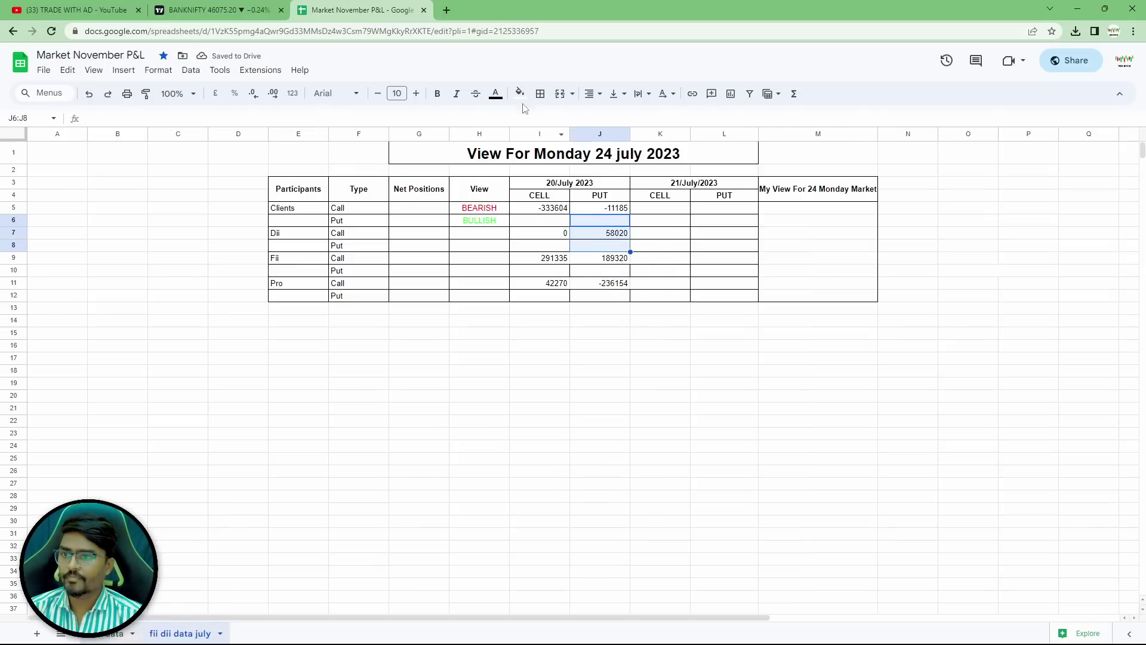
pyautogui.click(540, 93)
pyautogui.click(547, 141)
pyautogui.click(600, 408)
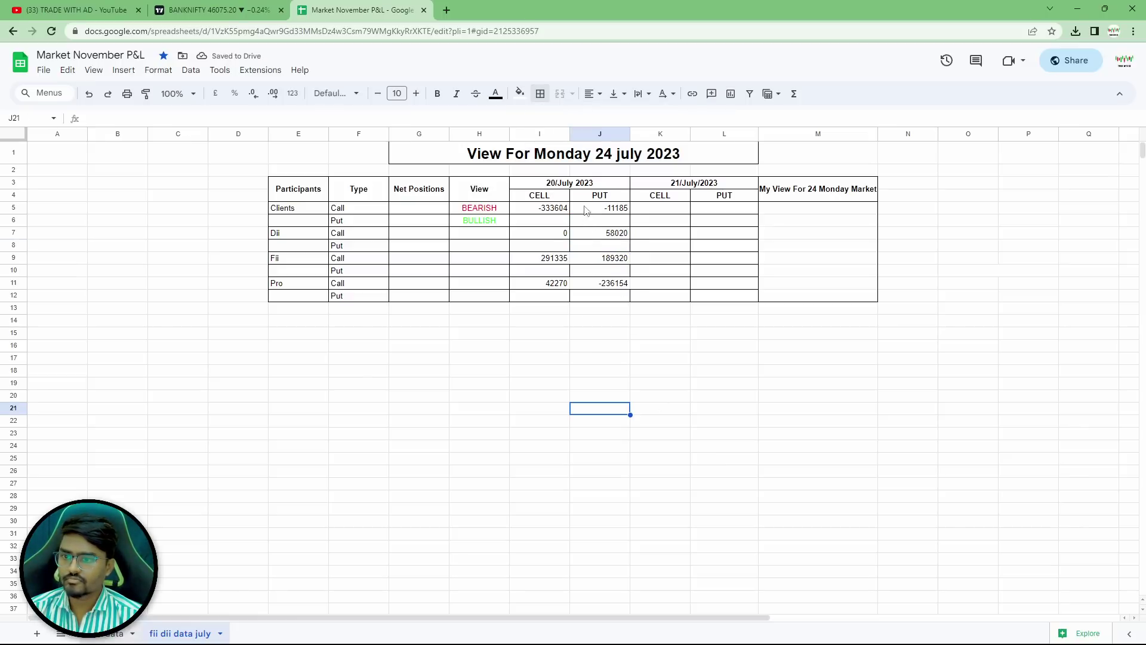
pyautogui.moveTo(588, 208); pyautogui.dragTo(586, 297)
pyautogui.click(540, 94)
pyautogui.click(547, 140)
pyautogui.click(590, 398)
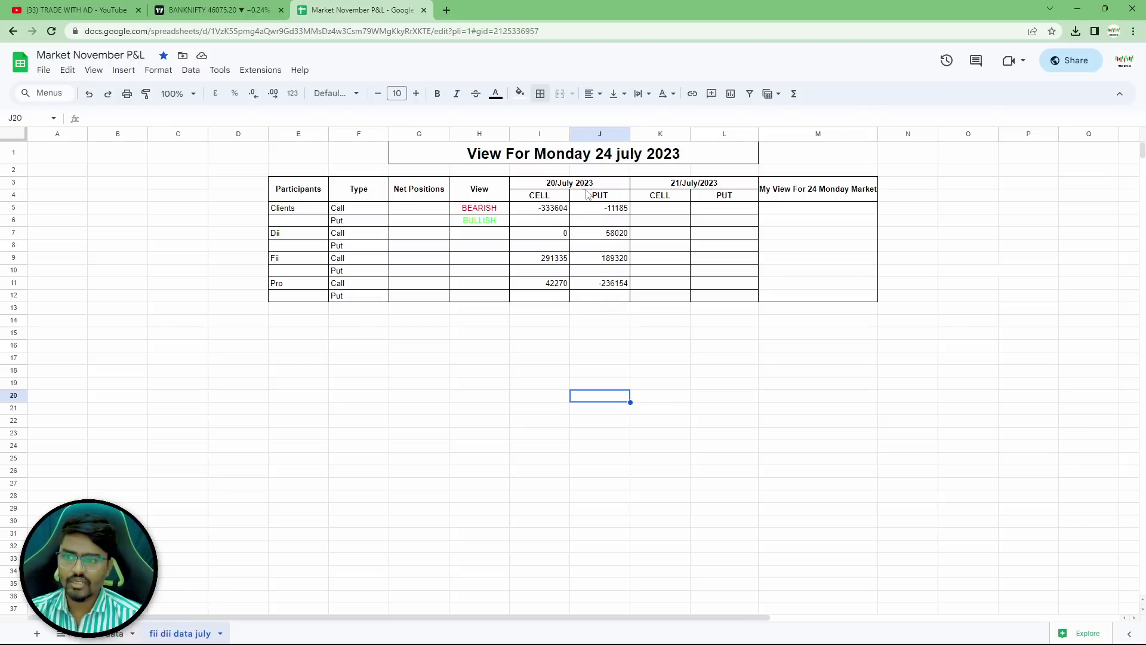
# Center the 20 July call and put values in I5:I12 and J5:J12.
pyautogui.click(648, 211)
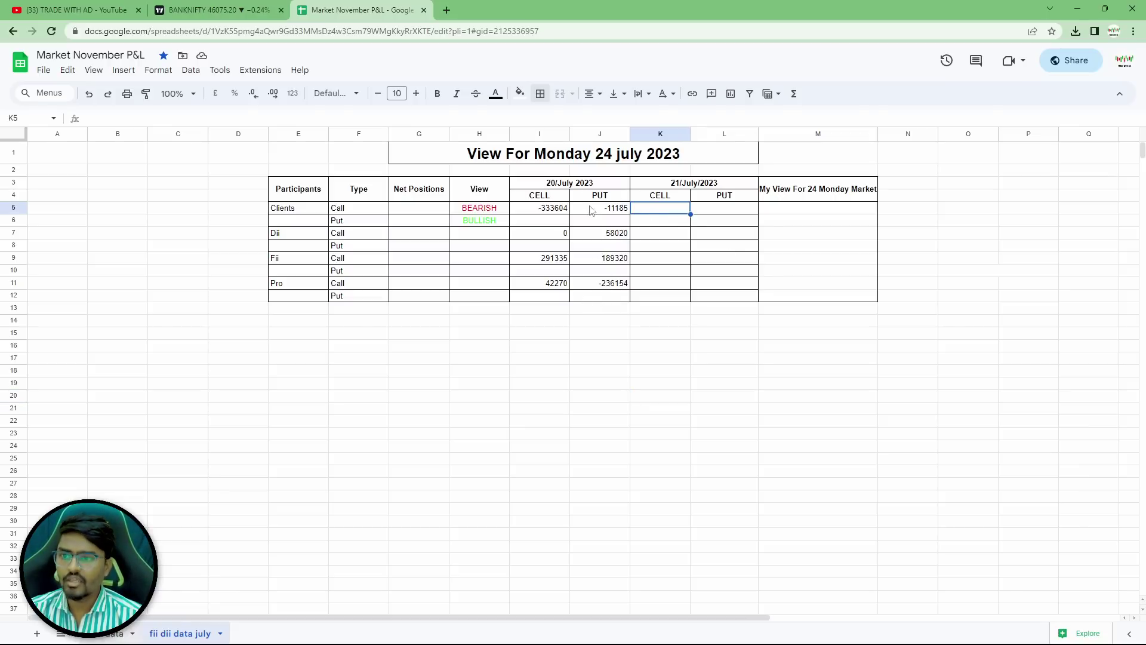
pyautogui.click(552, 200)
pyautogui.moveTo(528, 212); pyautogui.dragTo(528, 298)
pyautogui.click(596, 95)
pyautogui.click(604, 117)
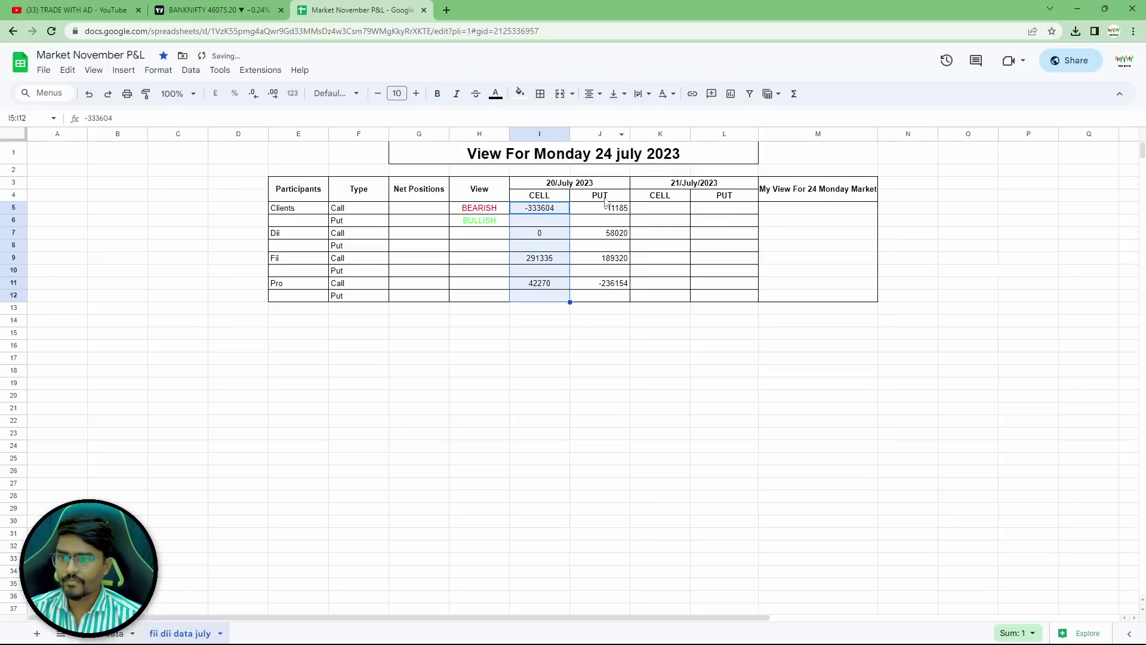
pyautogui.moveTo(597, 211); pyautogui.dragTo(598, 296)
pyautogui.click(596, 94)
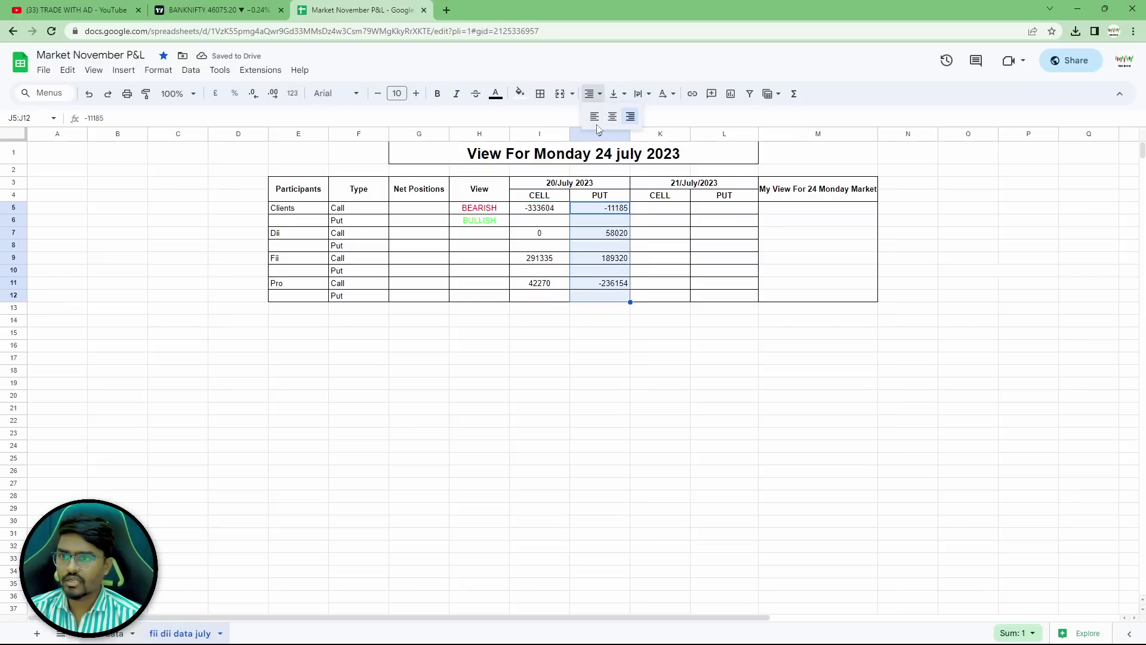
pyautogui.click(603, 117)
pyautogui.click(685, 377)
# Copy the Client 21 July call position -142613 from I3 of the data sheet into K5 of fii dii data july.
pyautogui.click(664, 212)
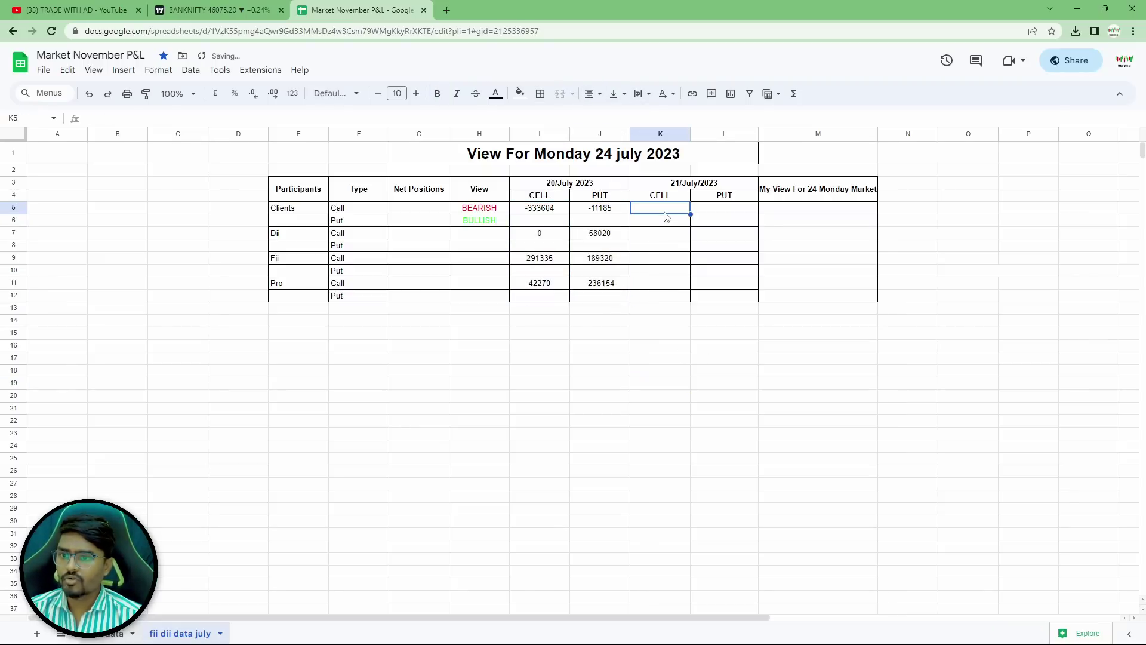
pyautogui.click(221, 10)
pyautogui.click(358, 10)
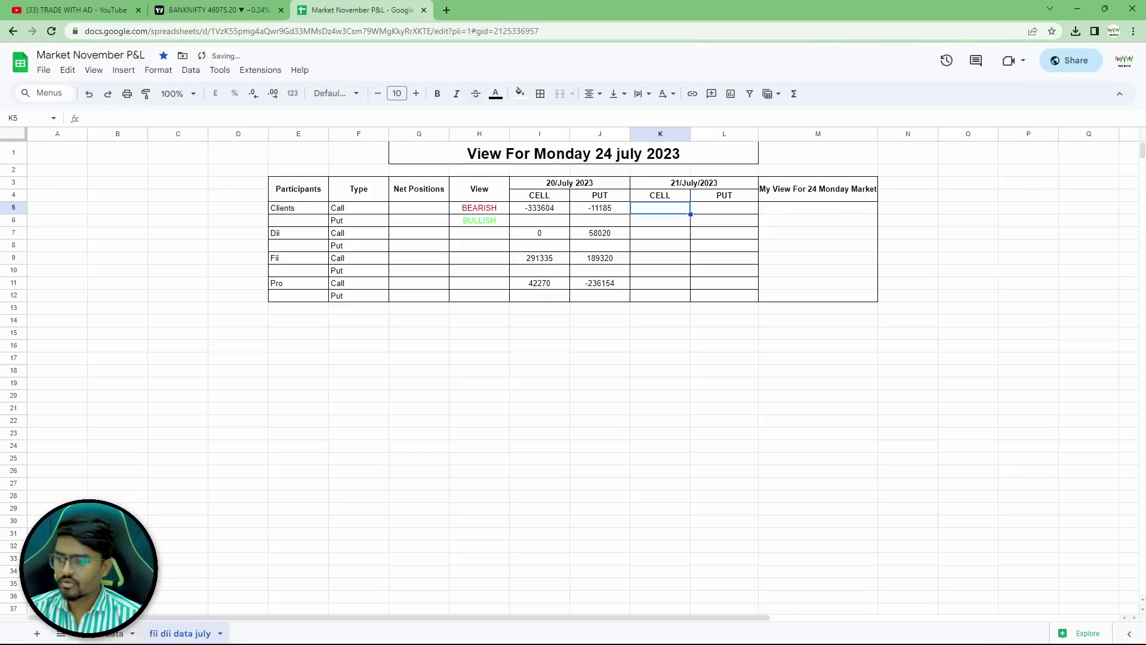
pyautogui.moveTo(597, 272)
pyautogui.mouseDown()
pyautogui.moveTo(585, 275)
pyautogui.moveTo(597, 286)
pyautogui.mouseUp()
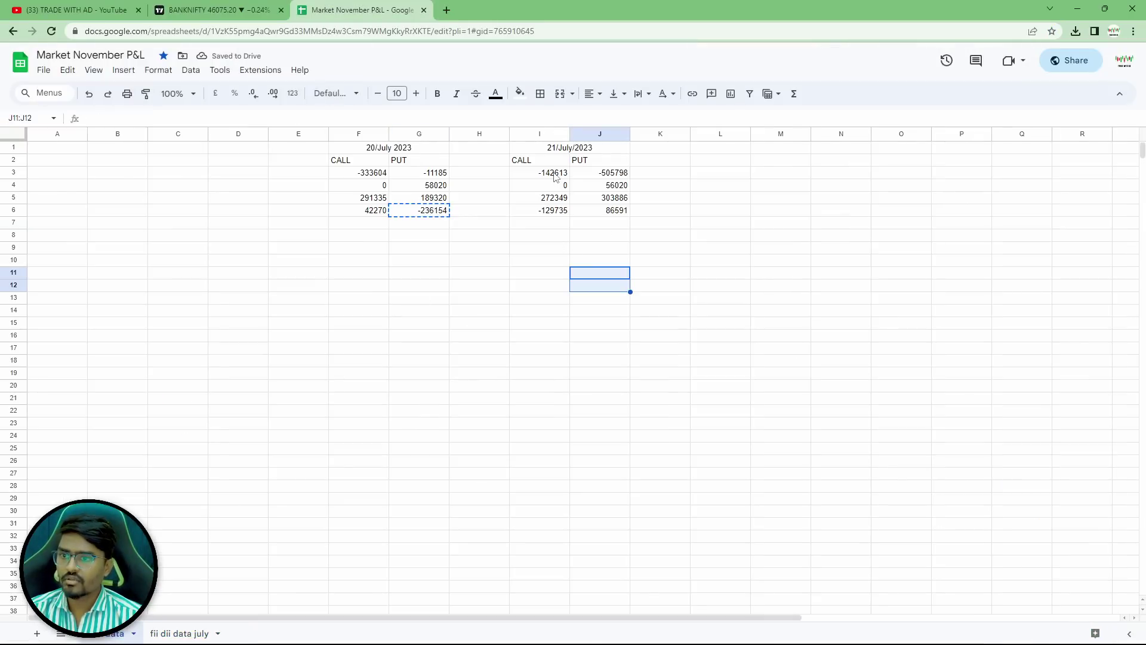
pyautogui.click(554, 175)
pyautogui.click(208, 630)
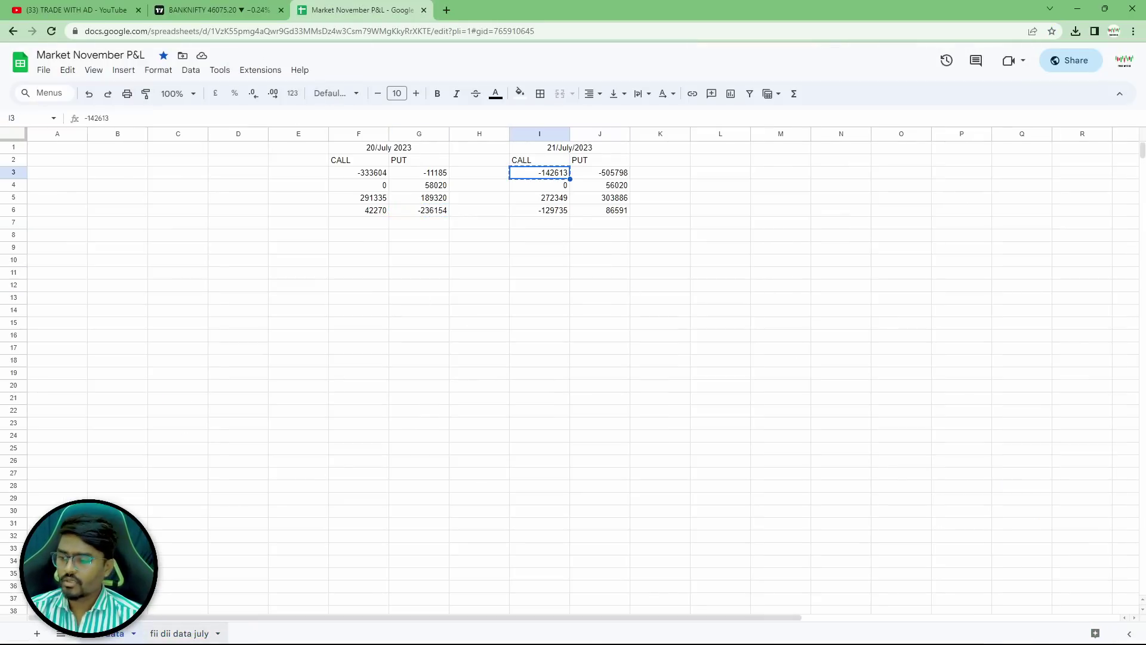
pyautogui.write('-142613')
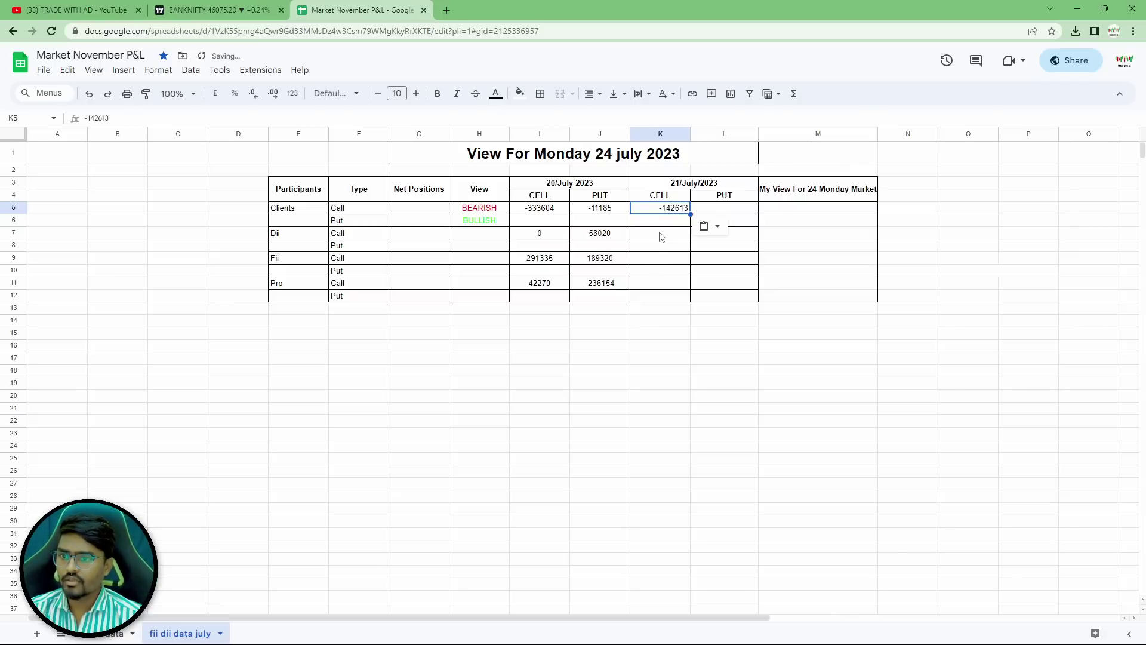
# Copy the Dii 21 July call position 0 from I4 of the data sheet into K7 of fii dii data july.
pyautogui.hotkey('ctrl', 'shift', 'pageup')
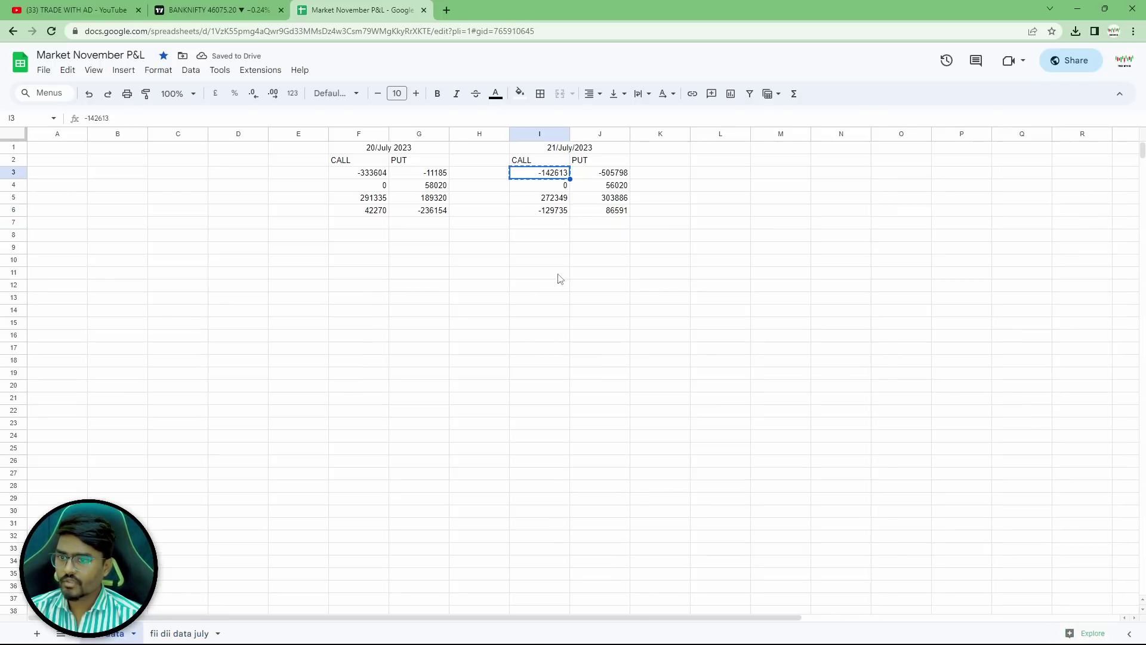
pyautogui.click(561, 188)
pyautogui.hotkey('ctrl', 'c')
pyautogui.click(182, 633)
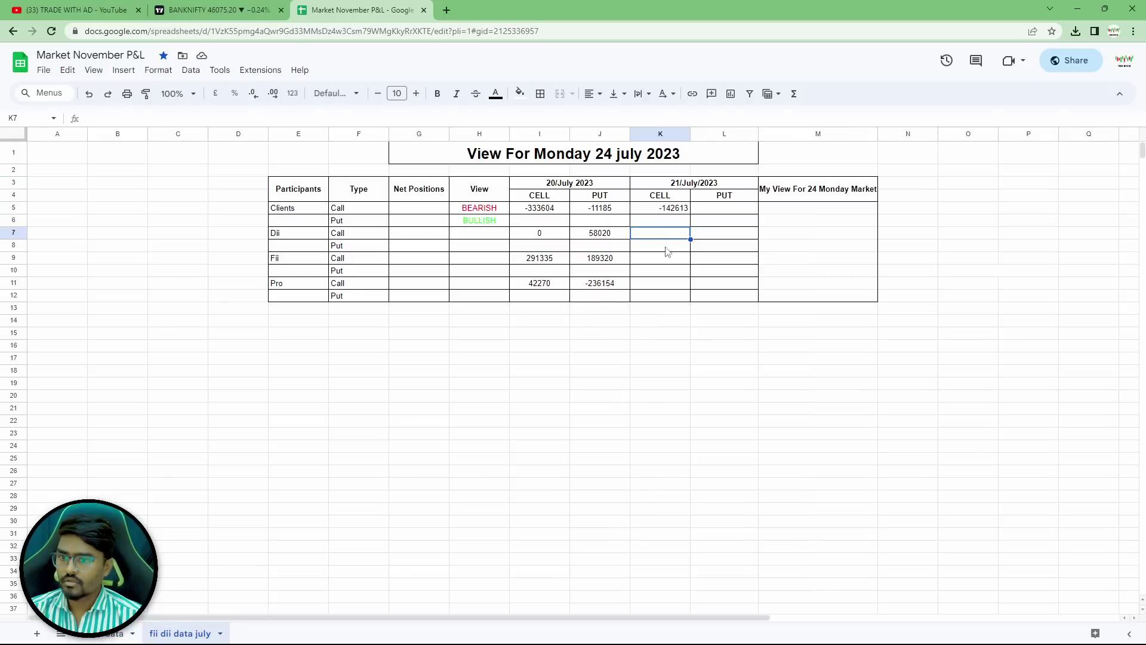
pyautogui.hotkey('ctrl', 'v')
# Copy the value 303886 from J5 of the data sheet into K9 of fii dii data july.
pyautogui.click(116, 633)
pyautogui.click(618, 197)
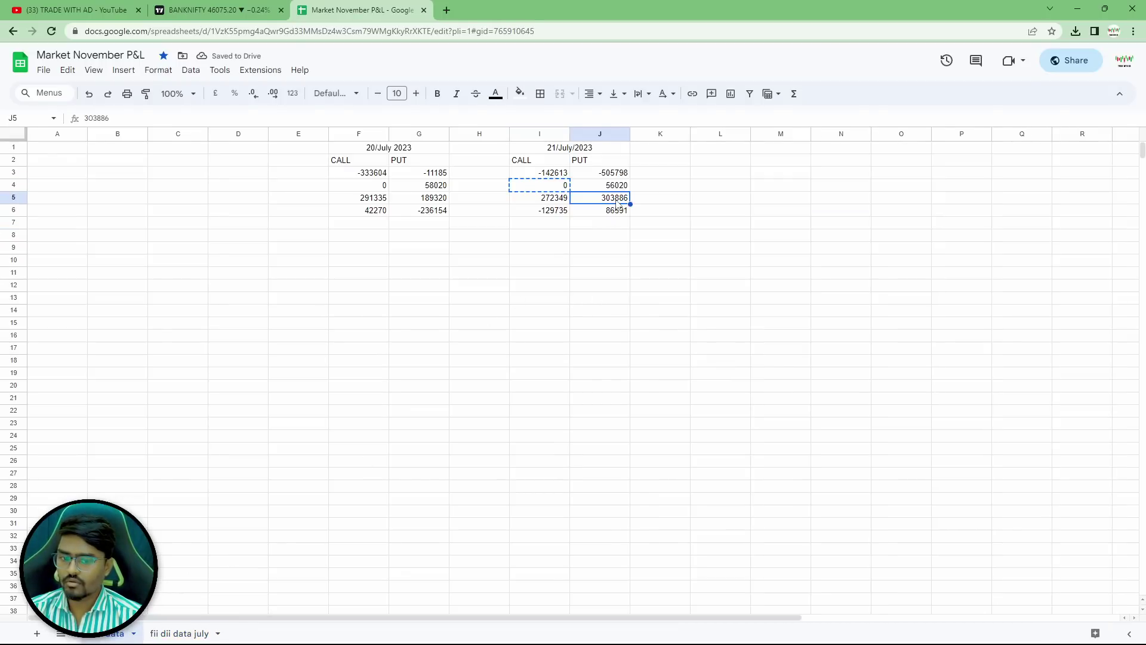
pyautogui.hotkey('ctrl', 'c')
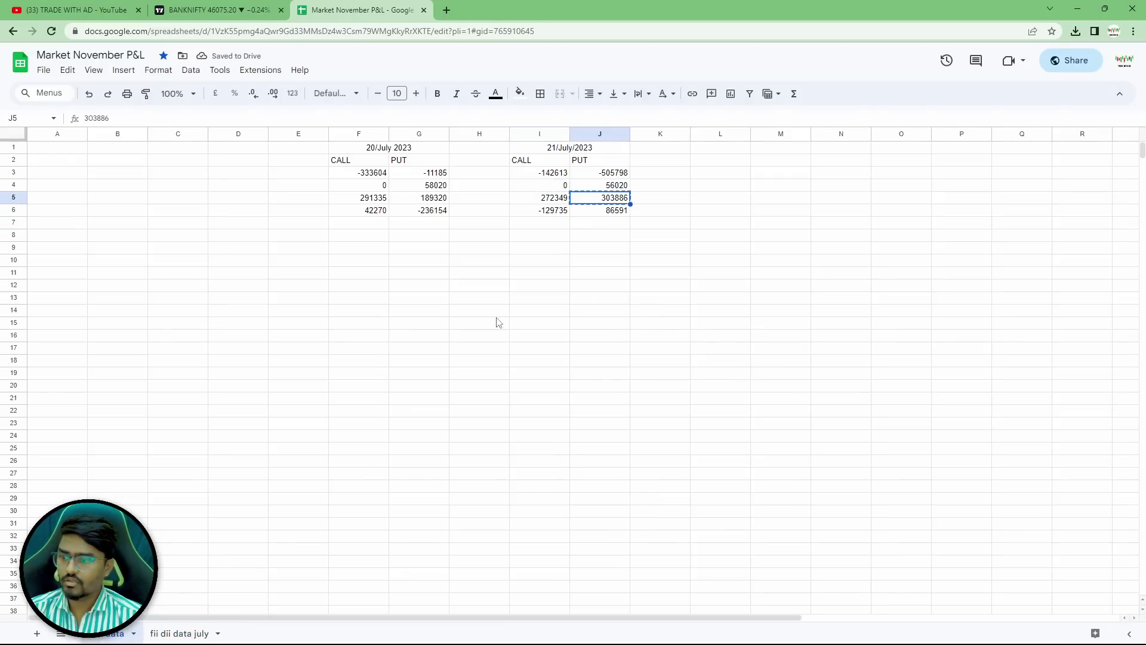
pyautogui.click(179, 633)
pyautogui.click(670, 261)
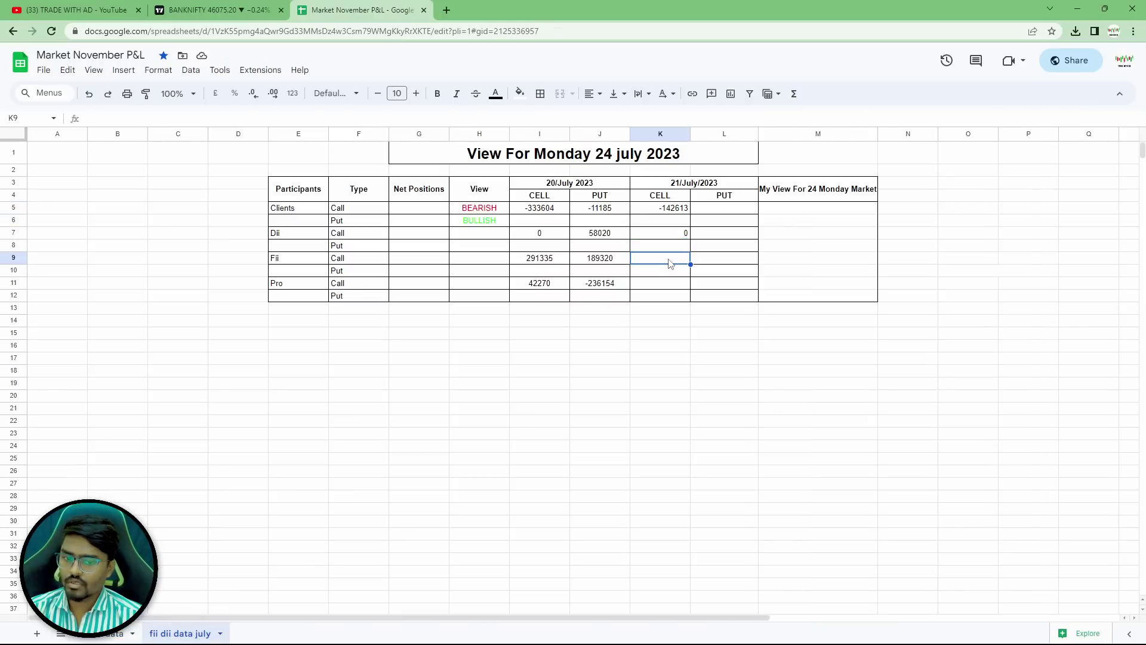
pyautogui.hotkey('ctrl', 'v')
pyautogui.click(113, 634)
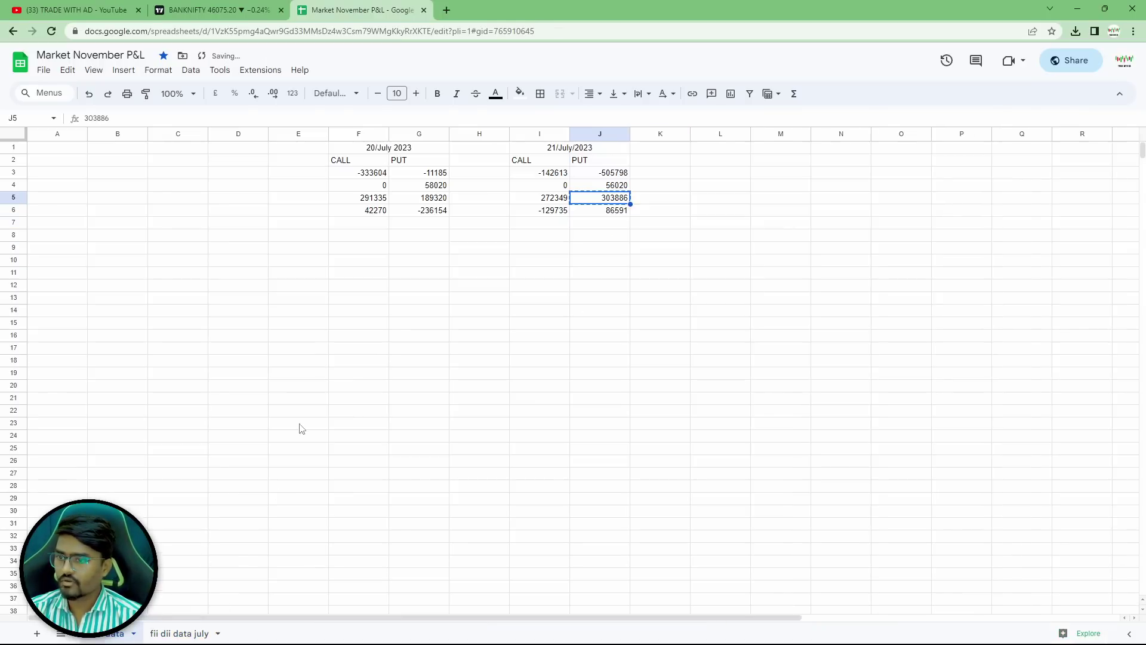
pyautogui.click(608, 216)
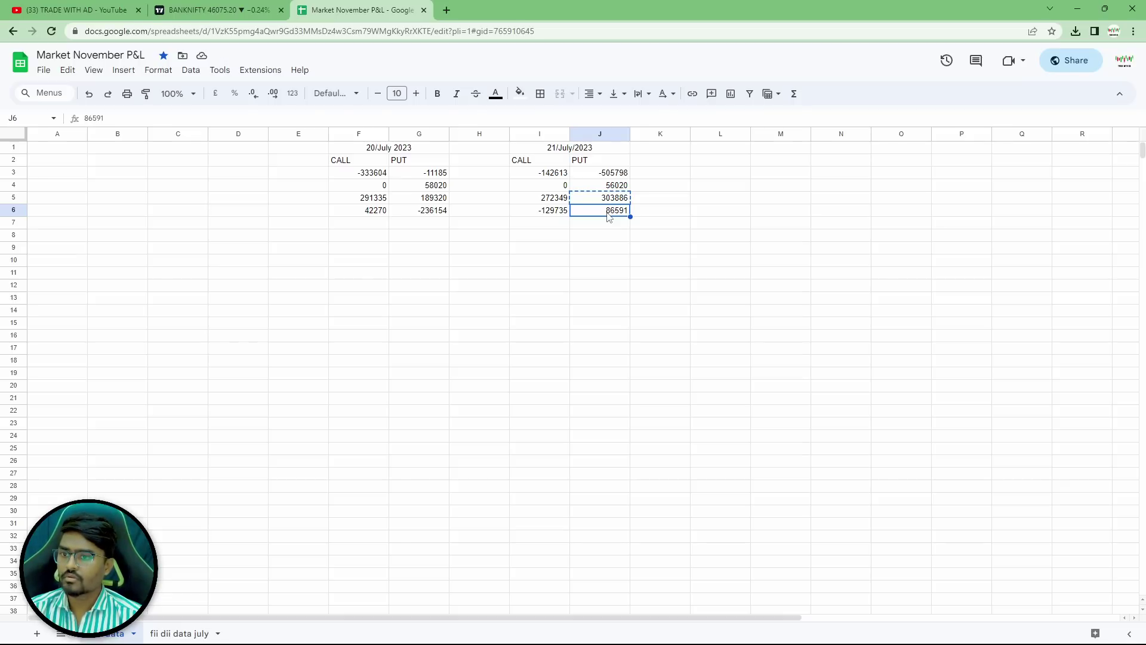
pyautogui.click(201, 627)
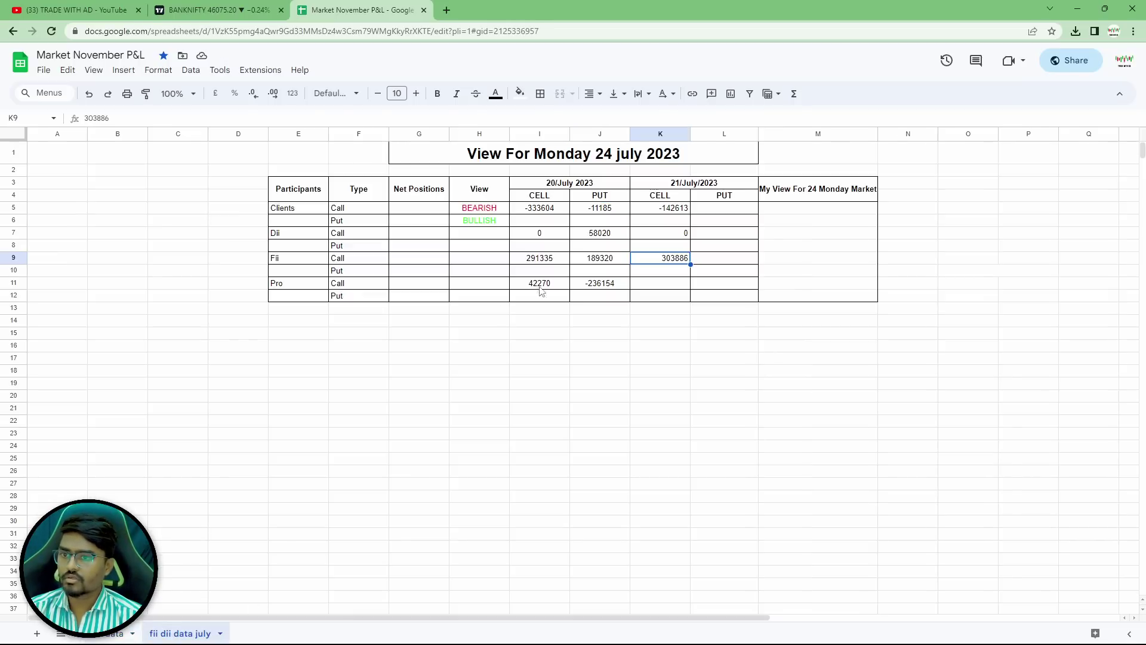
# Clear the 21 July call values from K5, K7 and K9 of fii dii data july.
pyautogui.click(672, 209)
pyautogui.press('Delete')
pyautogui.click(671, 239)
pyautogui.press('Delete')
pyautogui.click(664, 263)
pyautogui.press('Delete')
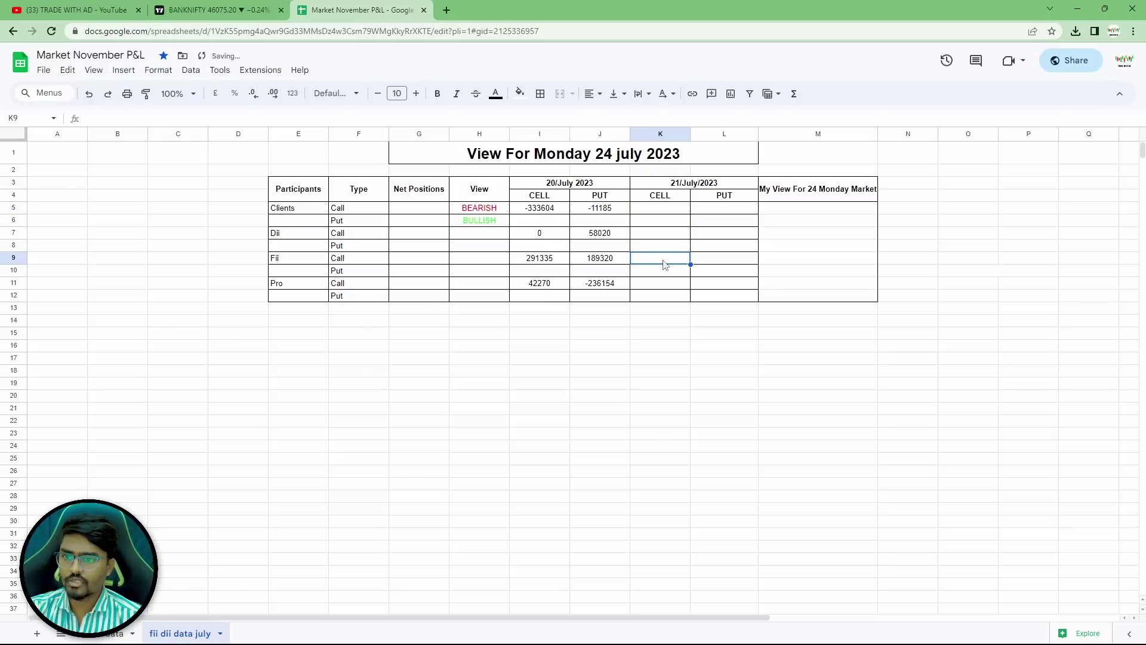
# Copy the Clients 21 July call position -142613 from I3 of the data sheet into the emptied K5 of fii dii data july.
pyautogui.click(653, 211)
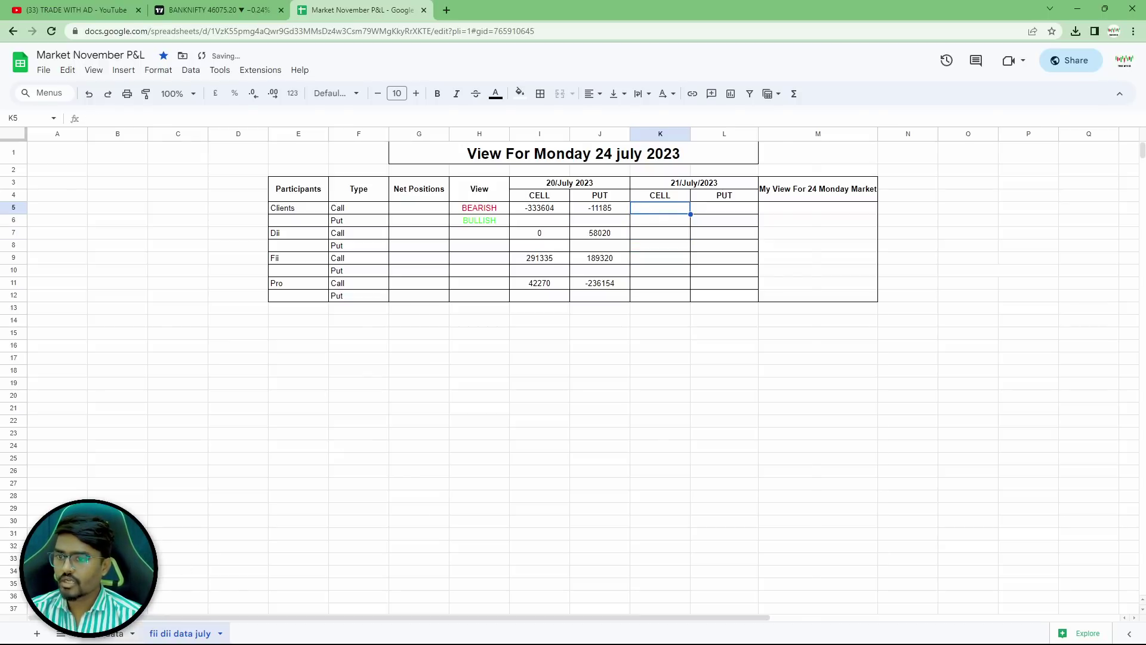
pyautogui.hotkey('ctrl', 'pageup')
pyautogui.click(550, 173)
pyautogui.hotkey('ctrl', 'c')
pyautogui.click(179, 634)
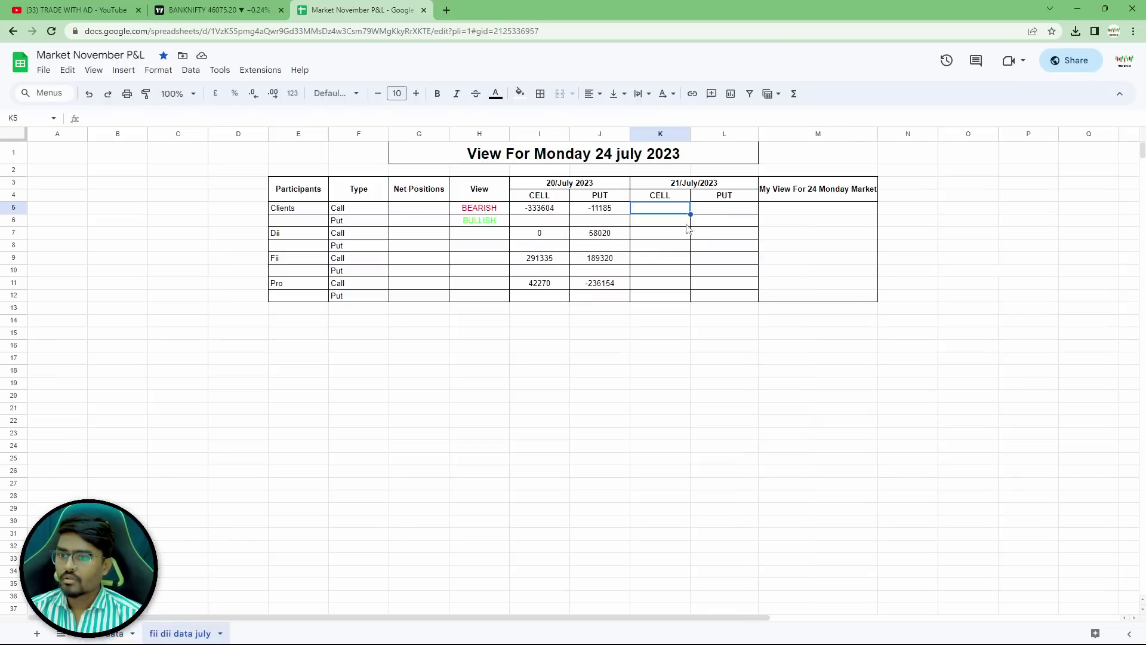
pyautogui.hotkey('ctrl', 'v')
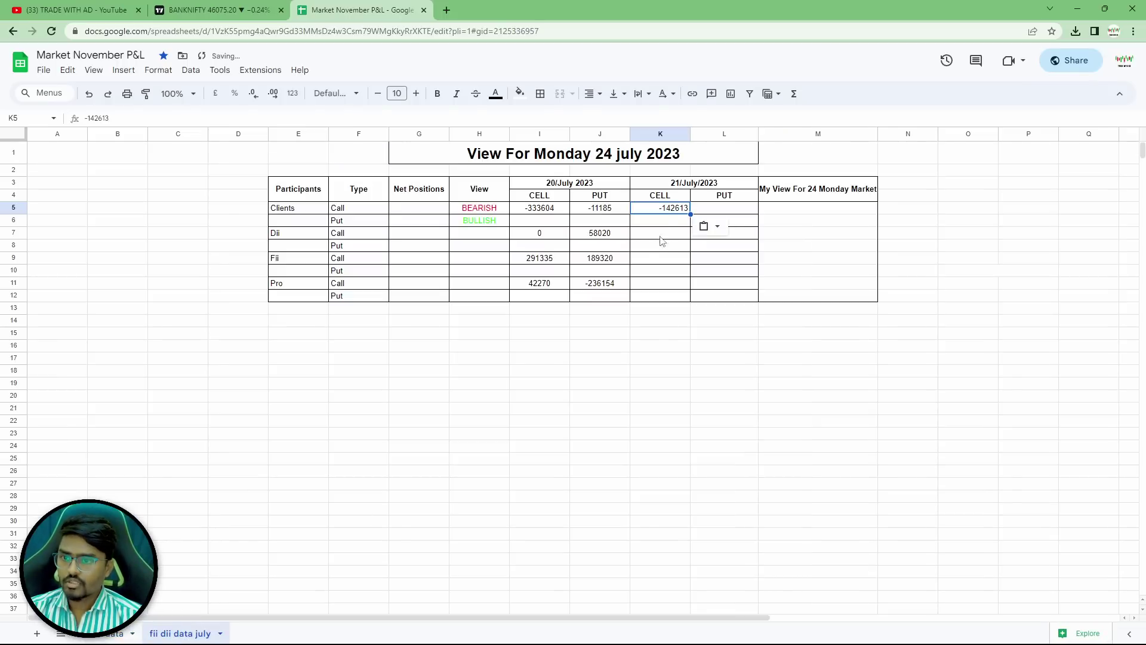
# Copy the Dii 21 July call position 0 from I4 of the data sheet into the emptied K7 of fii dii data july.
pyautogui.click(655, 236)
pyautogui.click(124, 641)
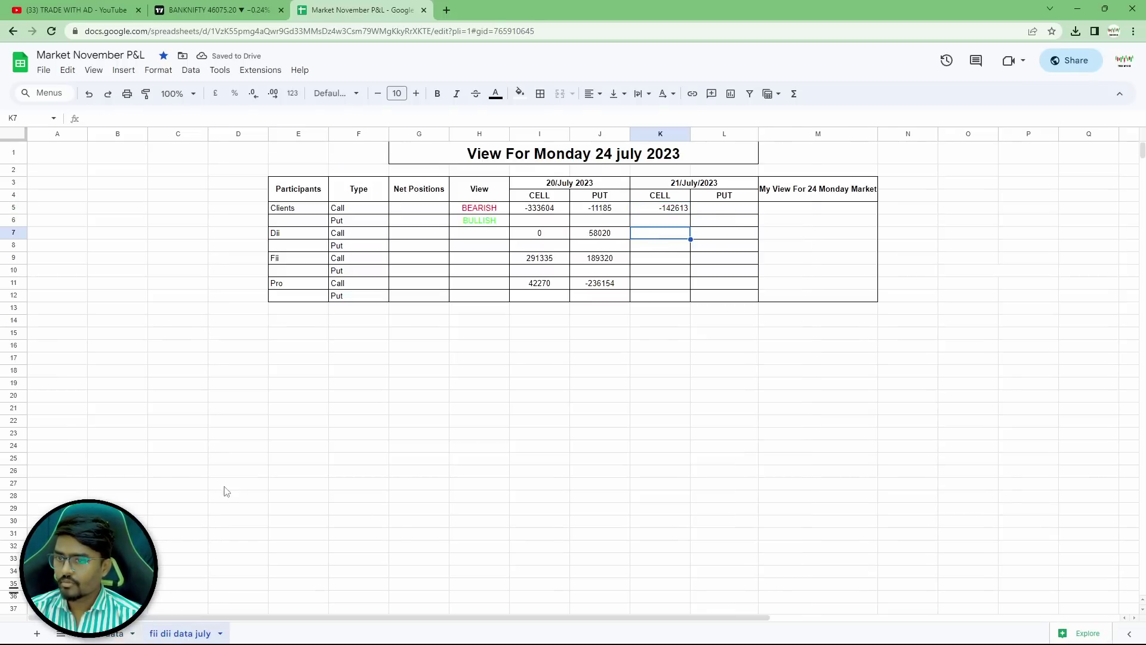
pyautogui.click(562, 187)
pyautogui.hotkey('ctrl', 'c')
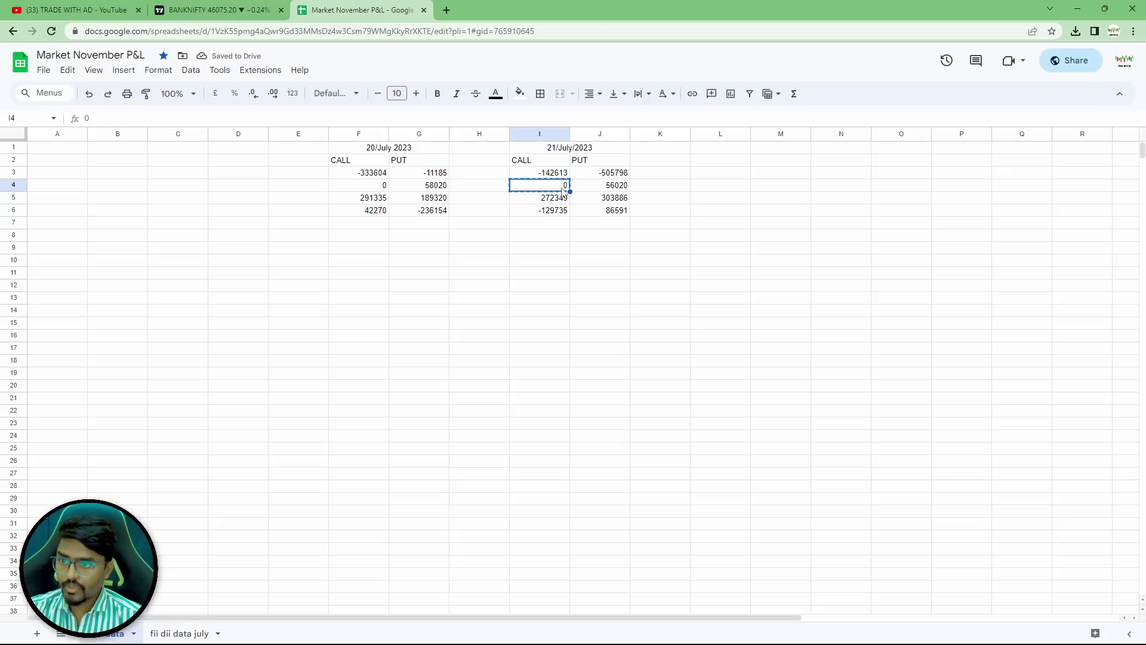
pyautogui.click(197, 634)
pyautogui.hotkey('ctrl', 'v')
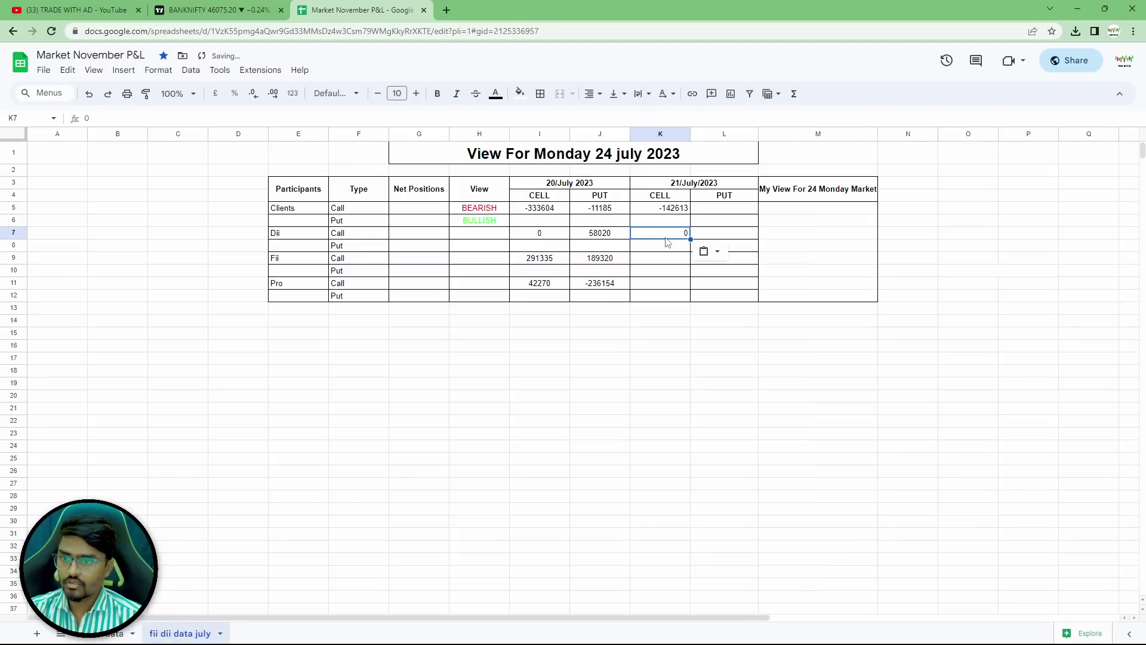
# Copy the Fii 21 July call position 272349 from I5 of the data sheet into K9 of fii dii data july.
pyautogui.click(653, 263)
pyautogui.click(115, 634)
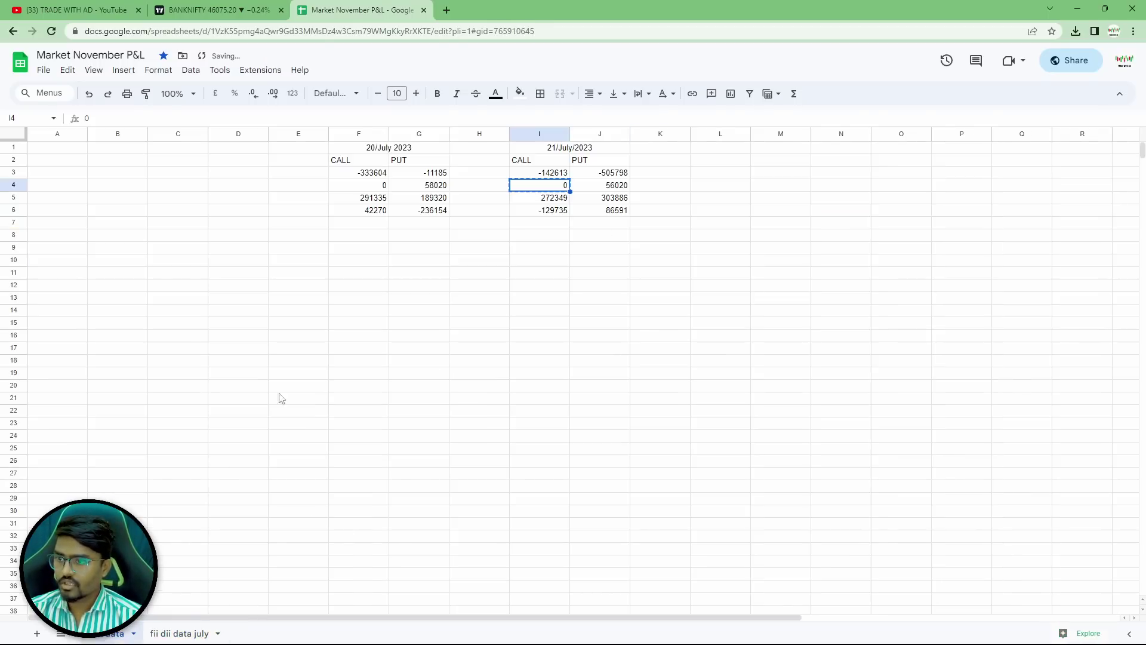
pyautogui.click(545, 202)
pyautogui.hotkey('ctrl', 'c')
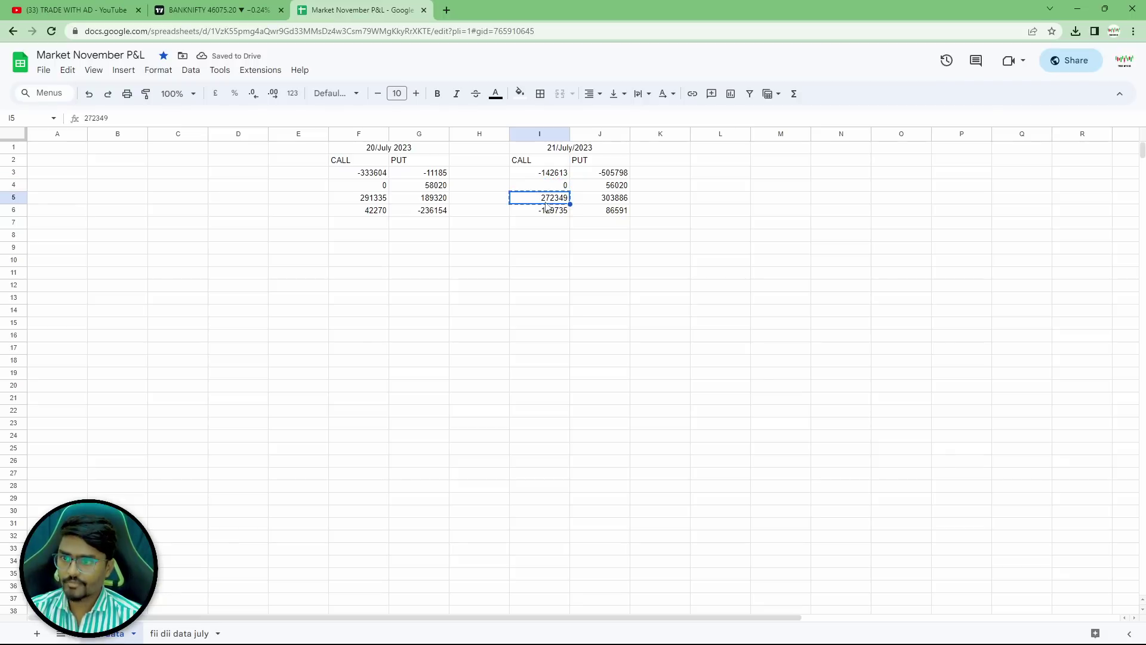
pyautogui.click(179, 634)
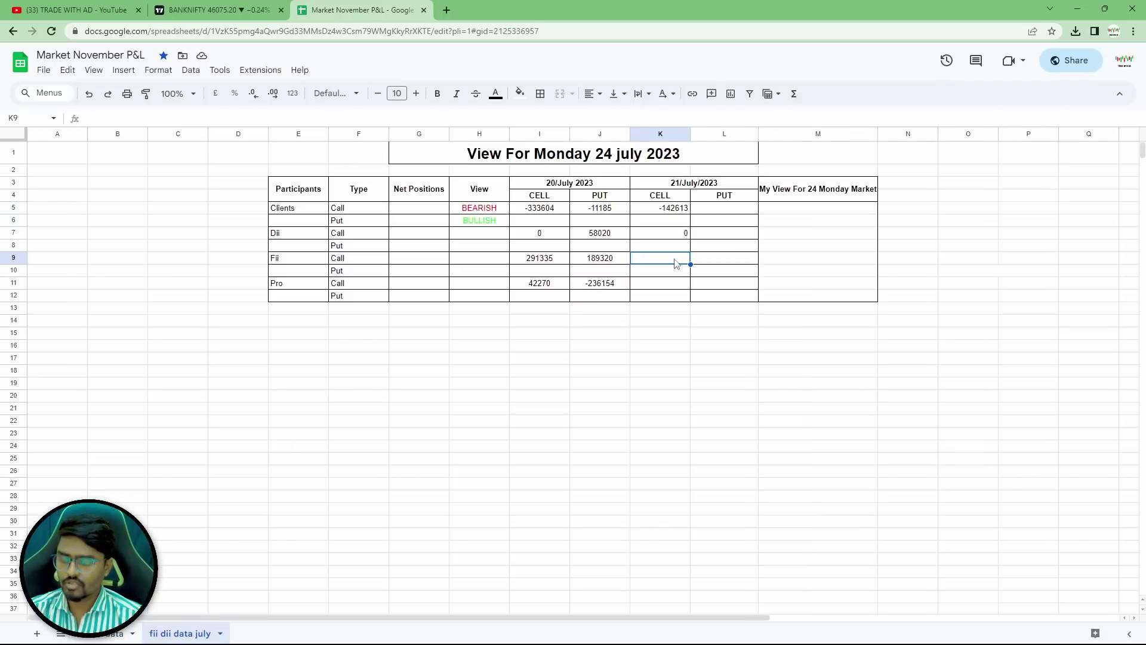
pyautogui.hotkey('ctrl', 'v')
# Copy the Pro 21 July call position -129735 from I6 of the data sheet into K11 of fii dii data july.
pyautogui.click(113, 634)
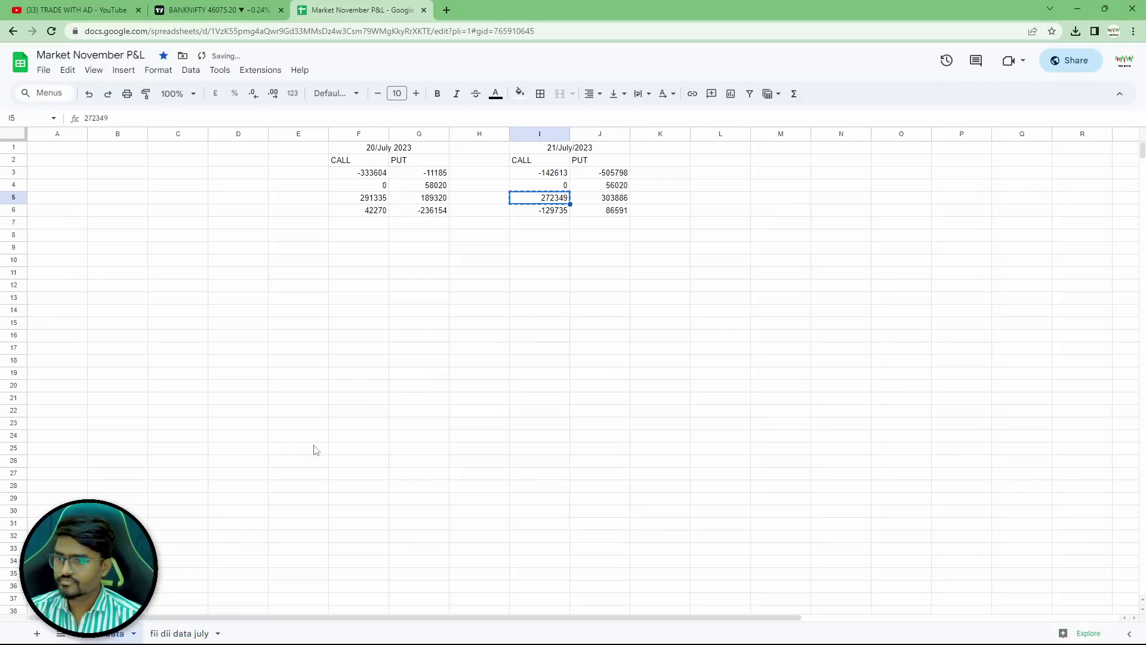
pyautogui.click(543, 218)
pyautogui.hotkey('ctrl', 'c')
pyautogui.click(179, 634)
pyautogui.click(668, 287)
pyautogui.hotkey('ctrl', 'v')
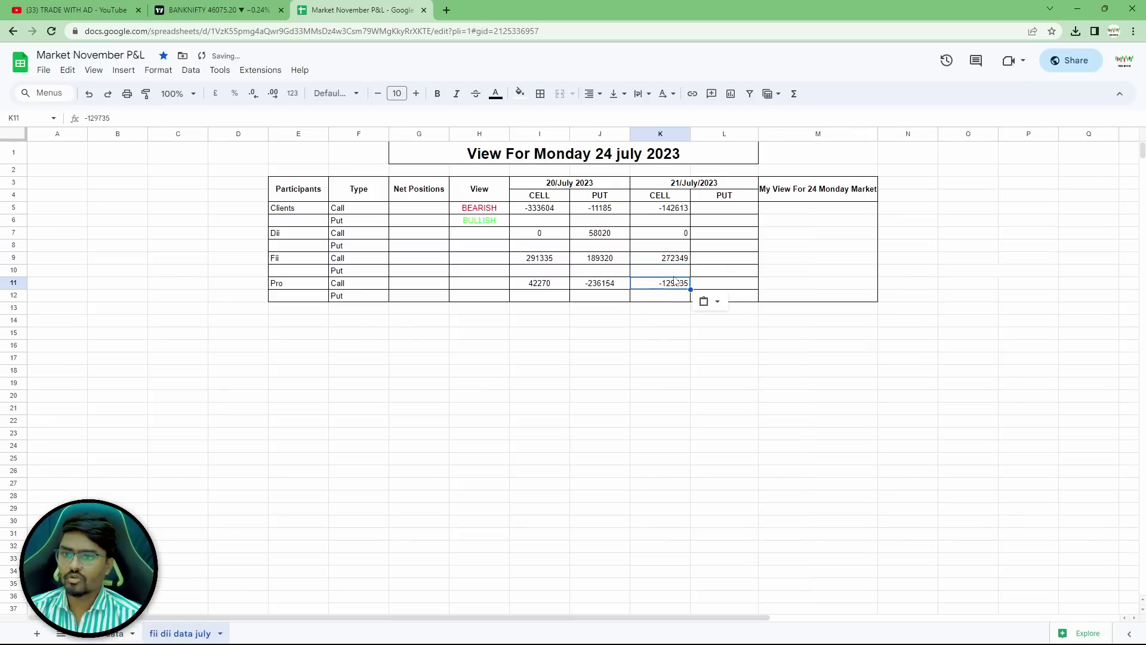
pyautogui.click(657, 421)
# Copy the Clients 21 July put position -505798 from J3 of the data sheet into L5 of fii dii data july.
pyautogui.click(729, 214)
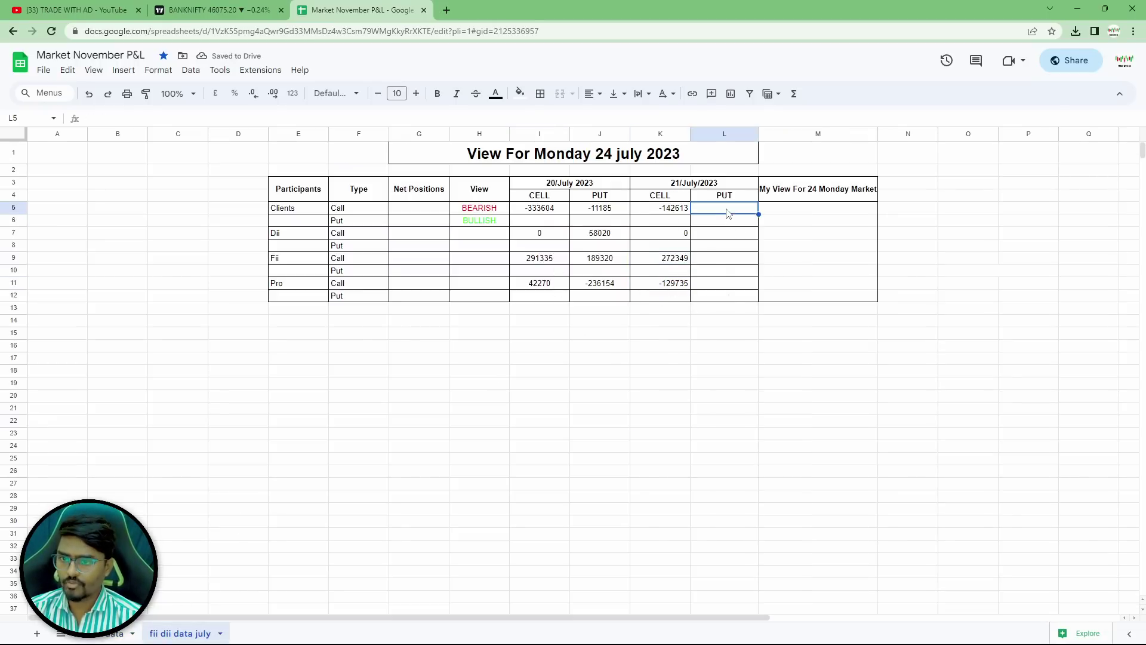
pyautogui.click(113, 635)
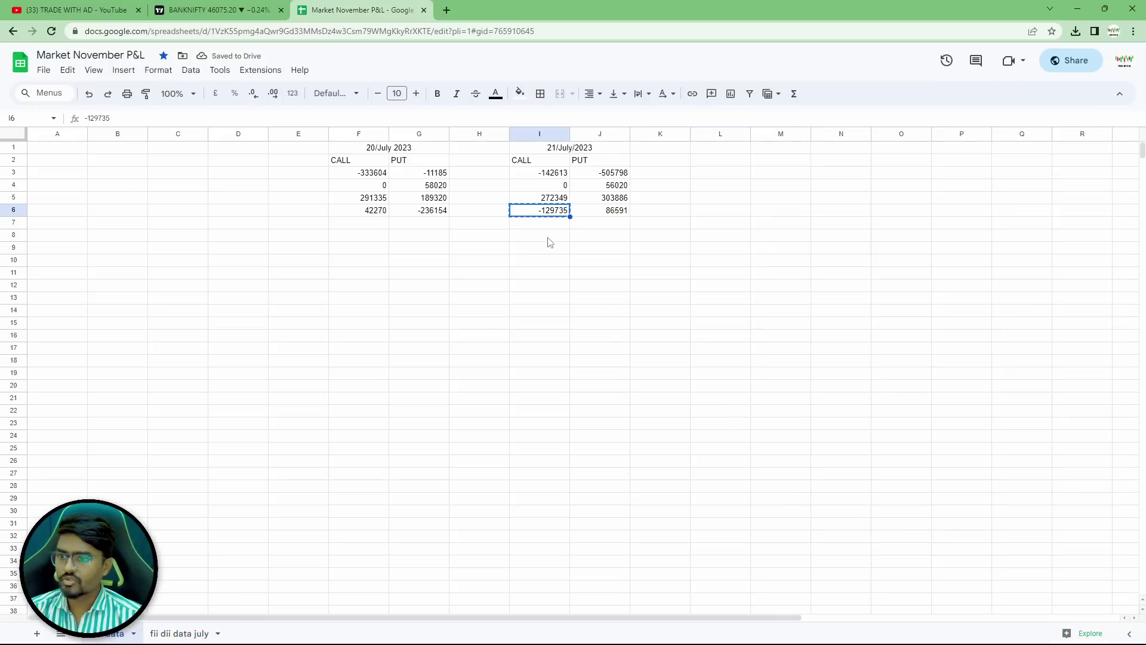
pyautogui.click(624, 174)
pyautogui.hotkey('ctrl', 'c')
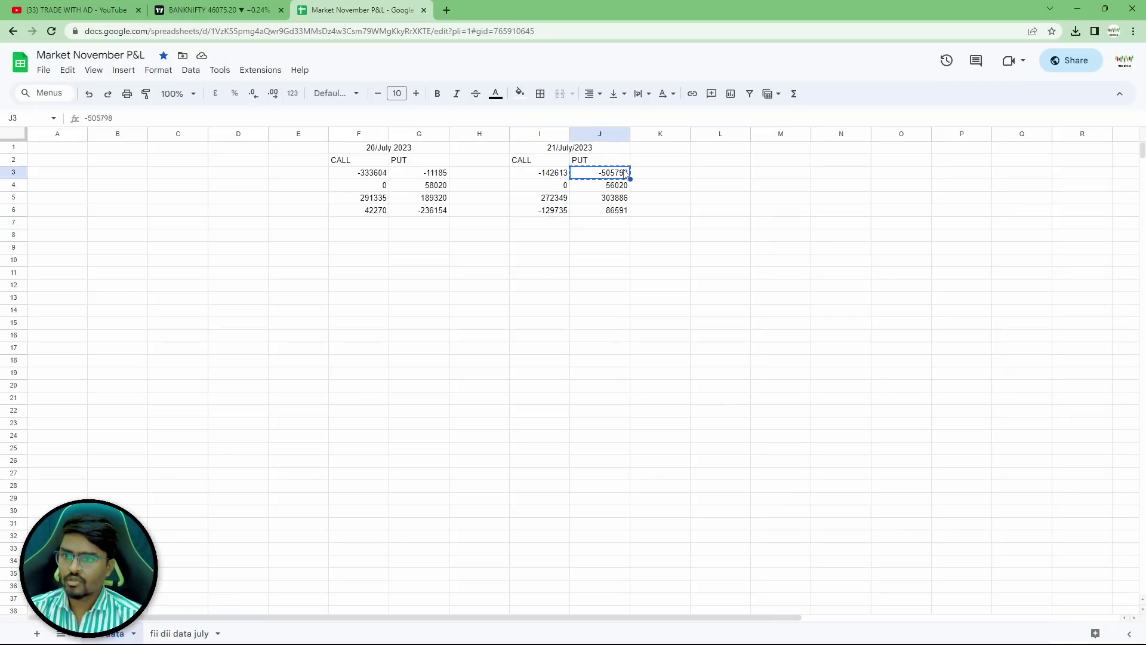
pyautogui.click(179, 634)
pyautogui.hotkey('ctrl', 'v')
# Copy the Dii 21 July put position 56020 from J4 of the data sheet into L7 of fii dii data july.
pyautogui.click(719, 235)
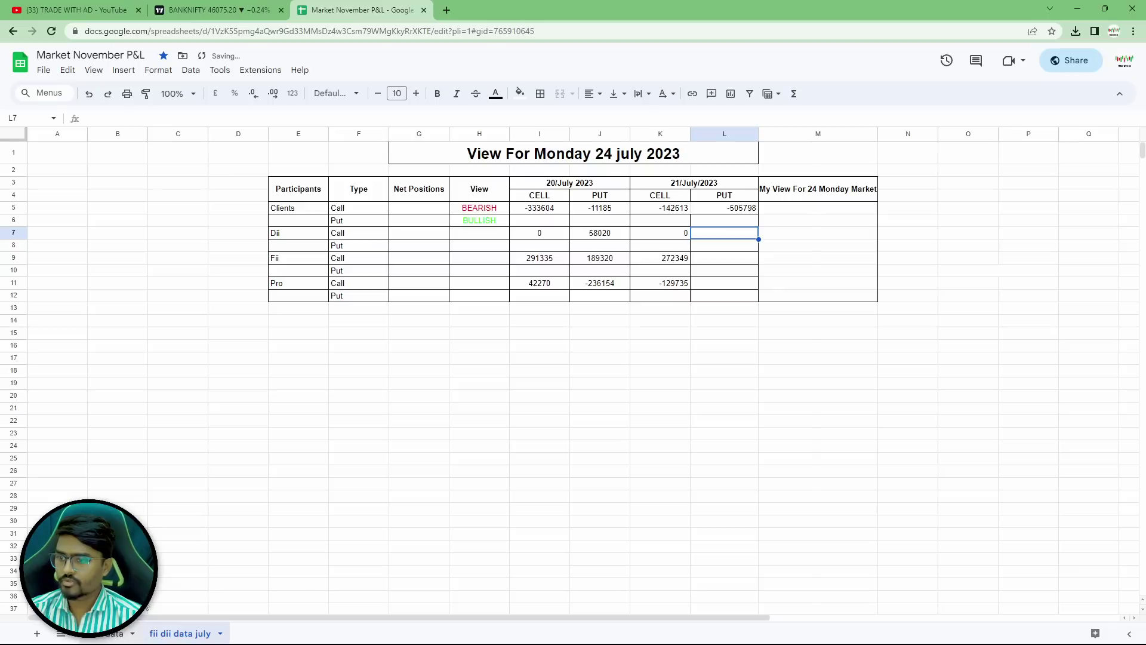
pyautogui.click(101, 637)
pyautogui.click(616, 186)
pyautogui.hotkey('ctrl', 'c')
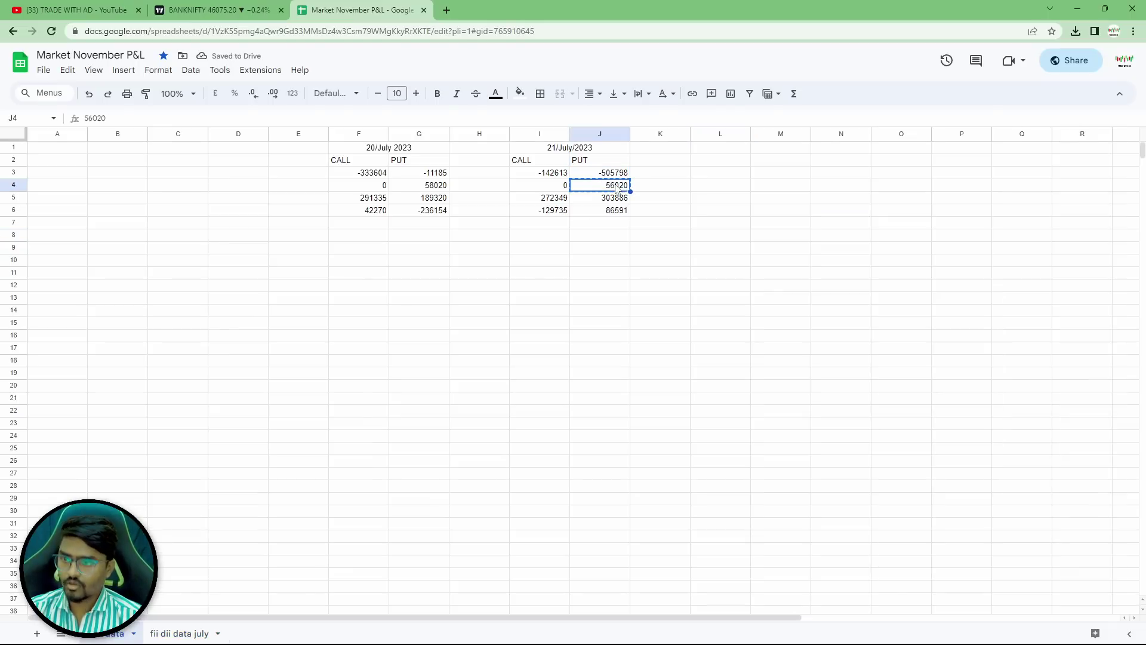
pyautogui.click(179, 634)
pyautogui.hotkey('ctrl', 'v')
# Copy the Fii 21 July put position 303886 from J5 of the data sheet into L9 of fii dii data july.
pyautogui.click(719, 258)
pyautogui.click(141, 626)
pyautogui.click(609, 200)
pyautogui.hotkey('ctrl', 'c')
pyautogui.click(179, 633)
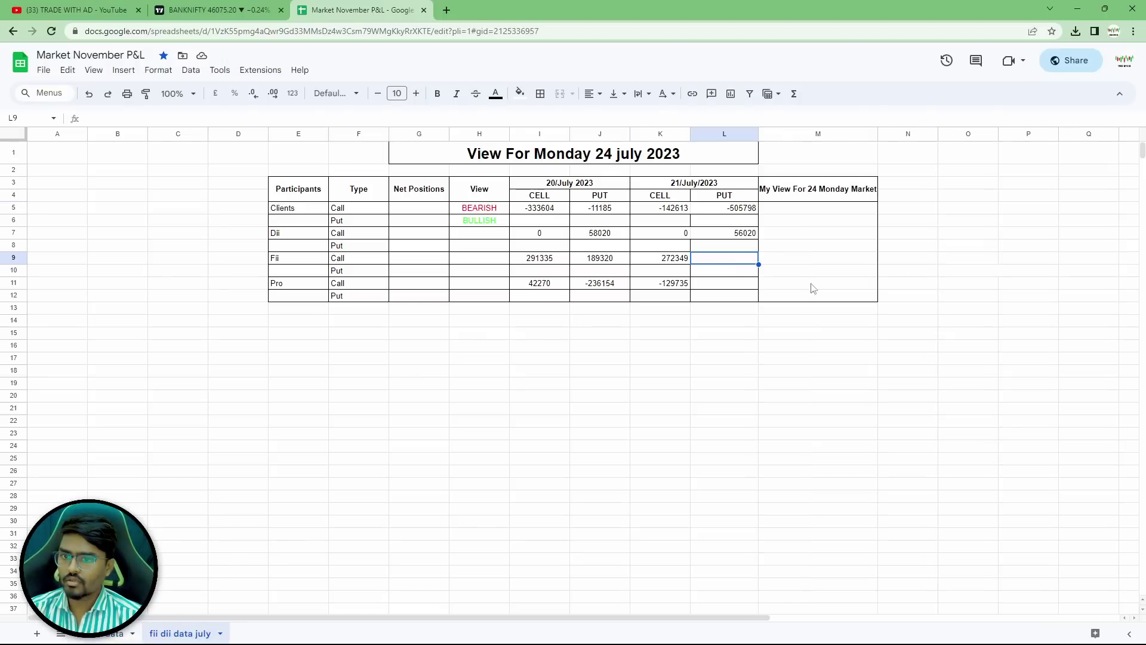
pyautogui.hotkey('ctrl', 'v')
# Copy the Pro 21 July put position 86591 from J6 of the data sheet into L11 of fii dii data july.
pyautogui.click(722, 287)
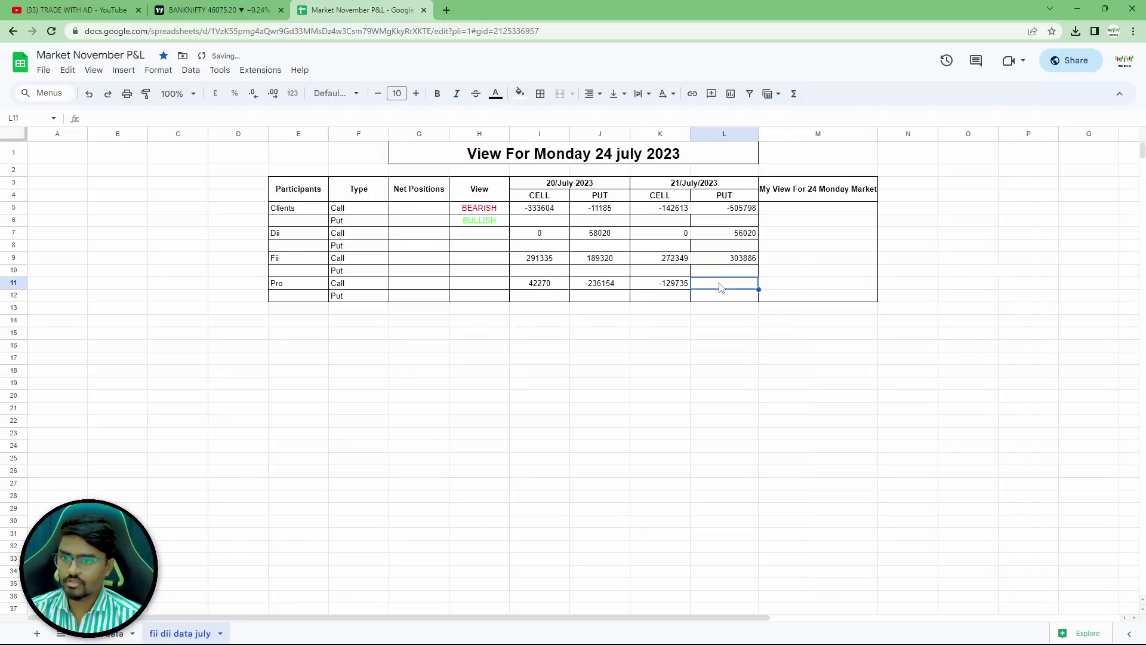
pyautogui.click(112, 633)
pyautogui.click(619, 211)
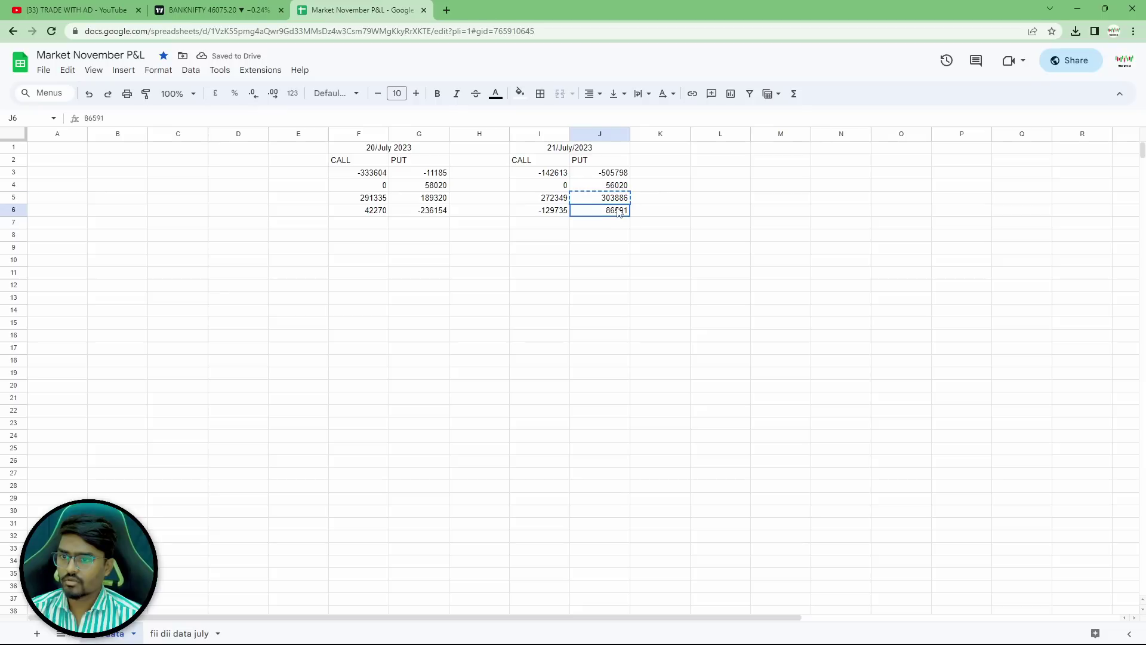
pyautogui.hotkey('ctrl', 'c')
pyautogui.click(179, 633)
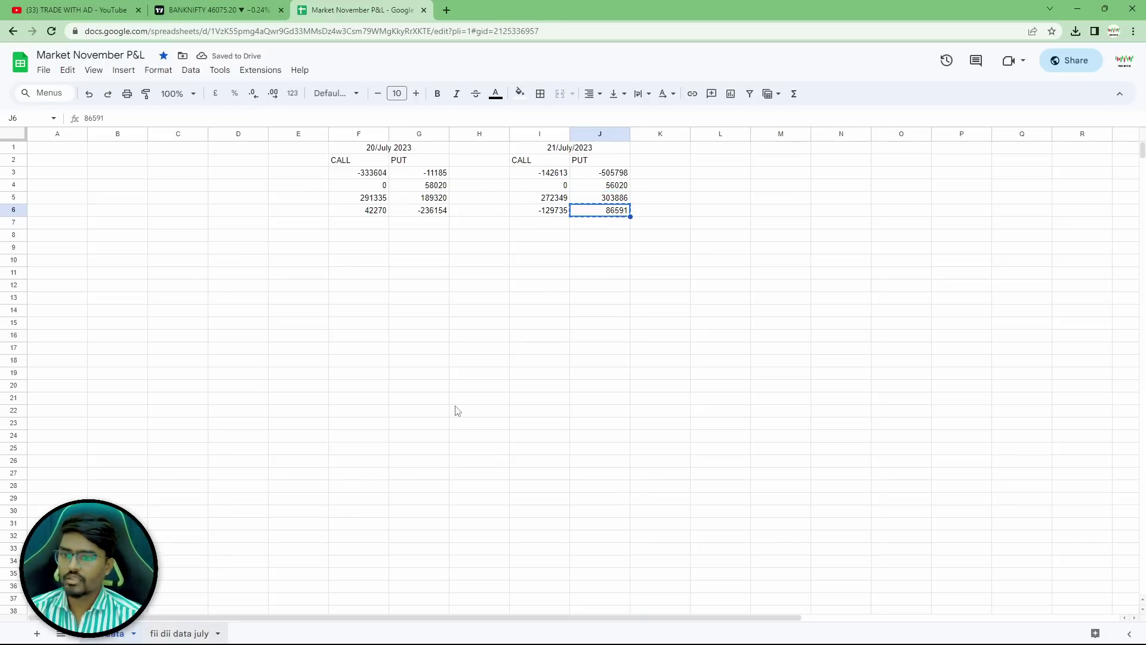
pyautogui.hotkey('ctrl', 'v')
pyautogui.click(711, 399)
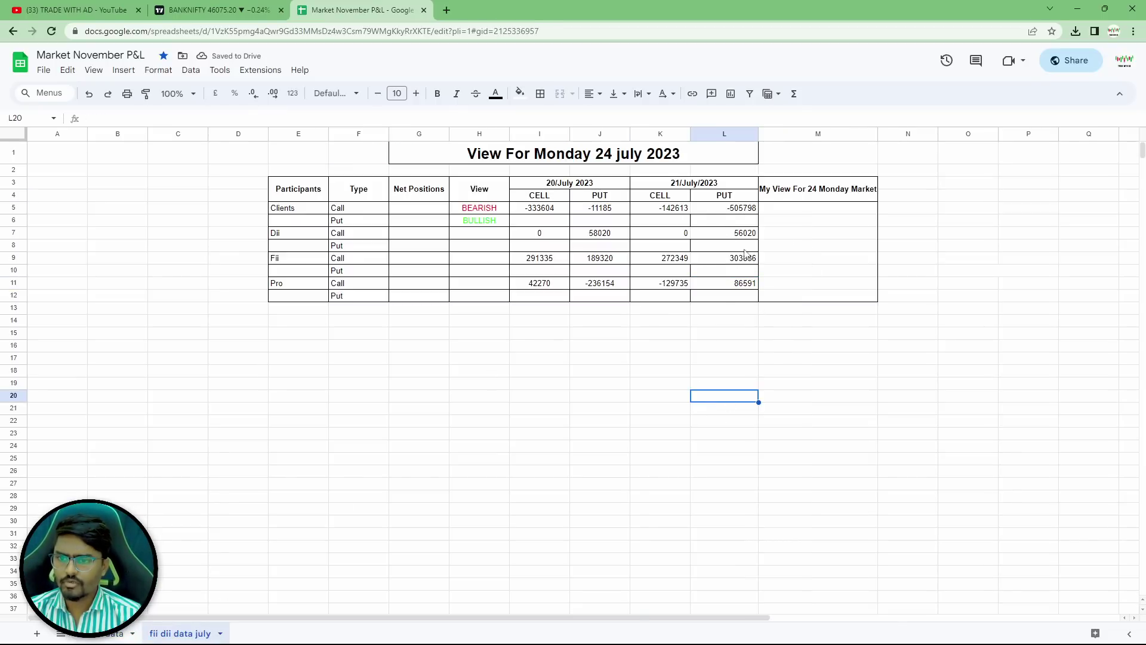
# Apply all borders to the 21 July call and put cells K5:L12.
pyautogui.moveTo(687, 207); pyautogui.dragTo(718, 300)
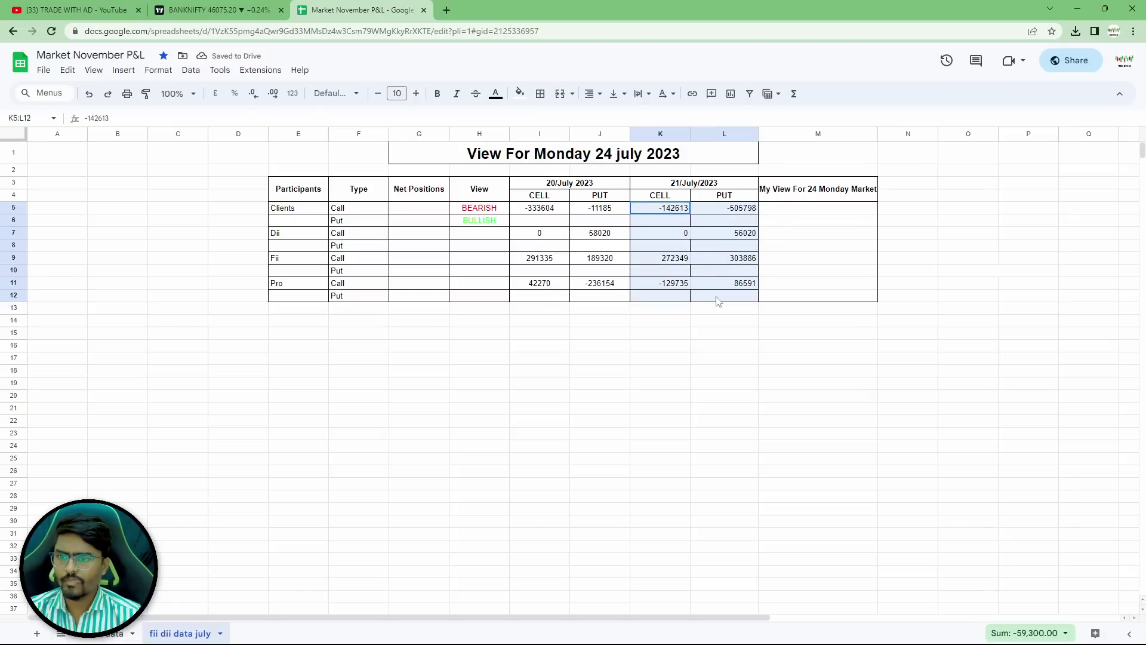
pyautogui.click(540, 94)
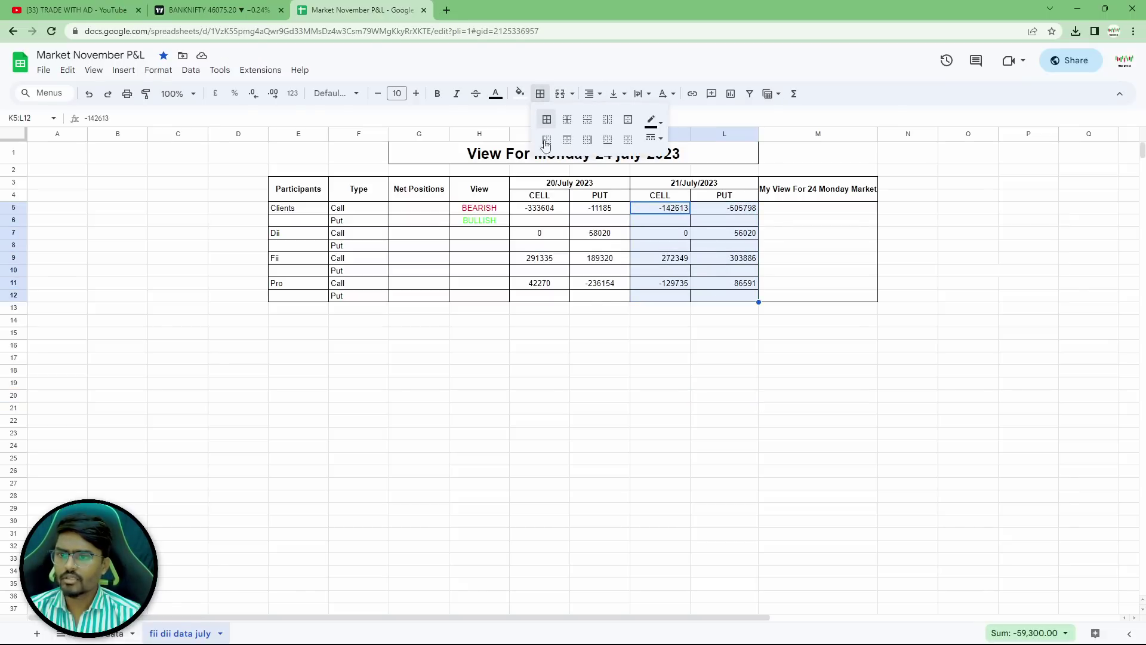
pyautogui.click(547, 123)
pyautogui.click(576, 423)
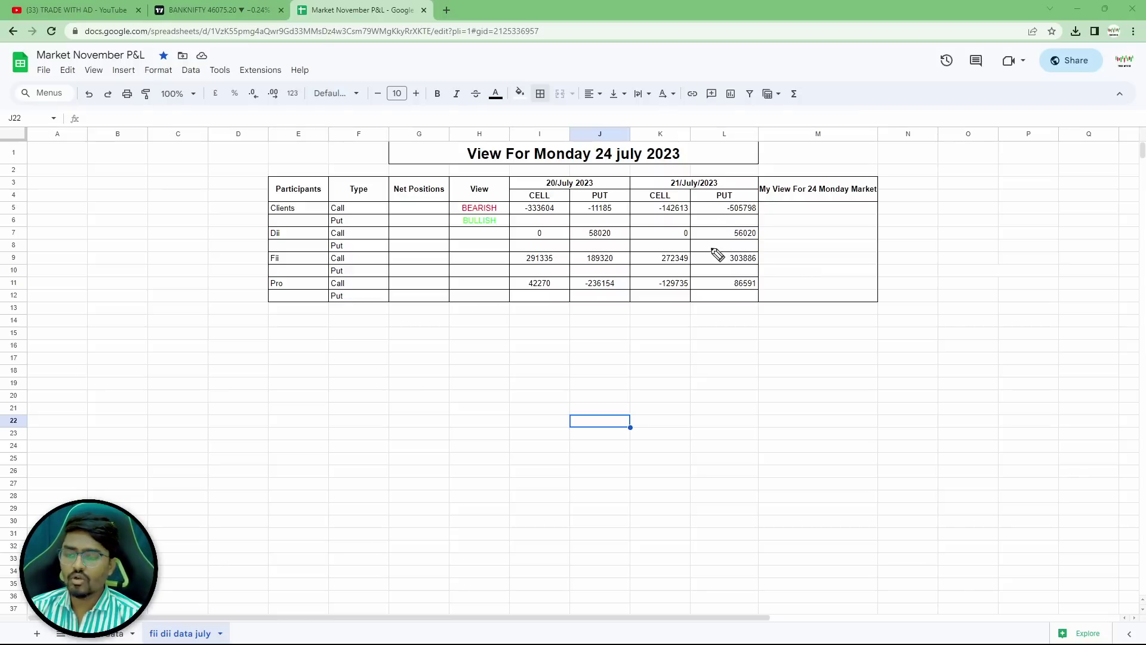
# Tick the Clients call positions for 20 and 21 July with the annotation pen and clear the marks.
pyautogui.moveTo(550, 210); pyautogui.dragTo(613, 167)
pyautogui.moveTo(676, 208); pyautogui.dragTo(725, 162)
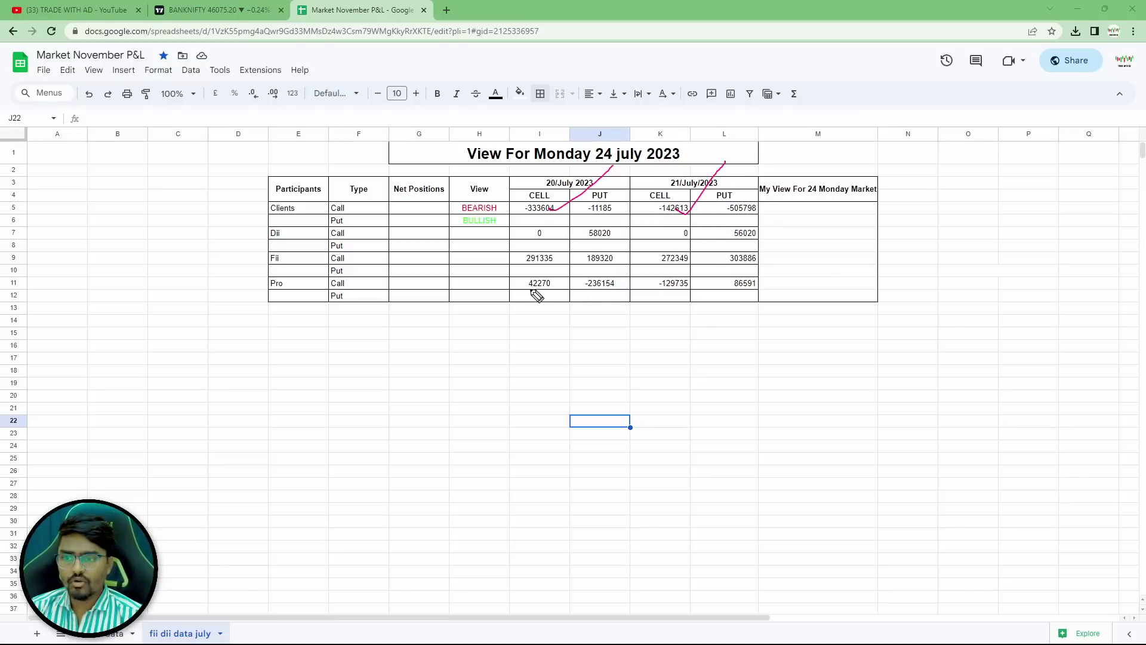
pyautogui.moveTo(558, 386)
pyautogui.mouseDown()
pyautogui.moveTo(566, 397)
pyautogui.moveTo(627, 360)
pyautogui.mouseUp()
pyautogui.press('Escape')
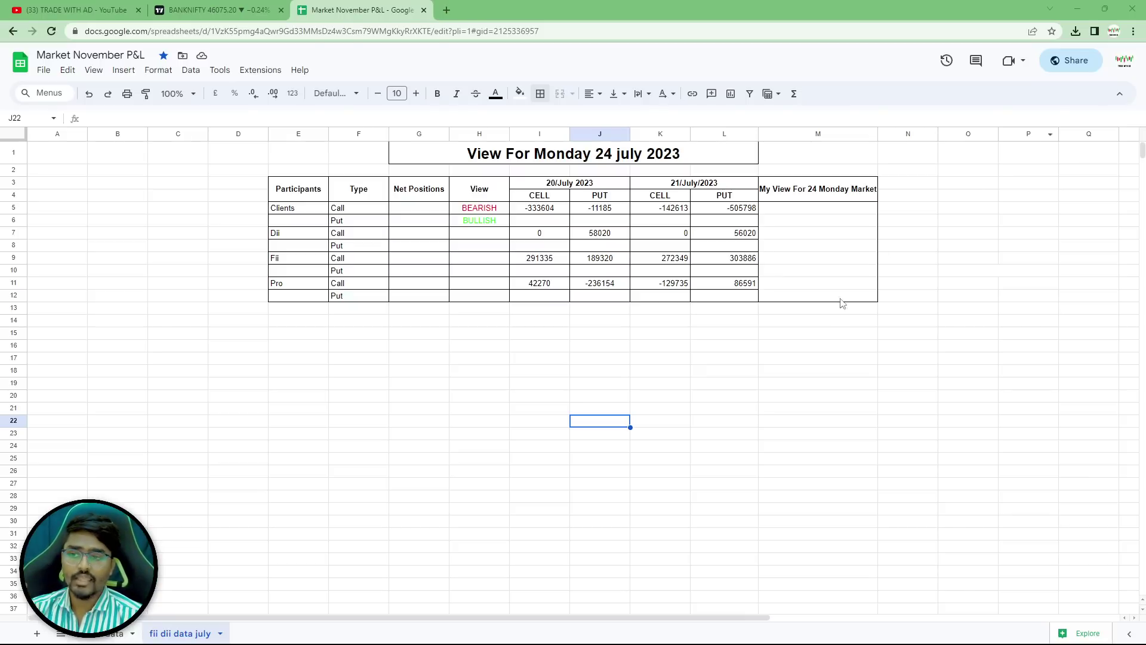
# Calculate the Clients call net position in G5 as the 20 July call minus the 21 July call with =I5-K5.
pyautogui.click(402, 210)
pyautogui.write('=')
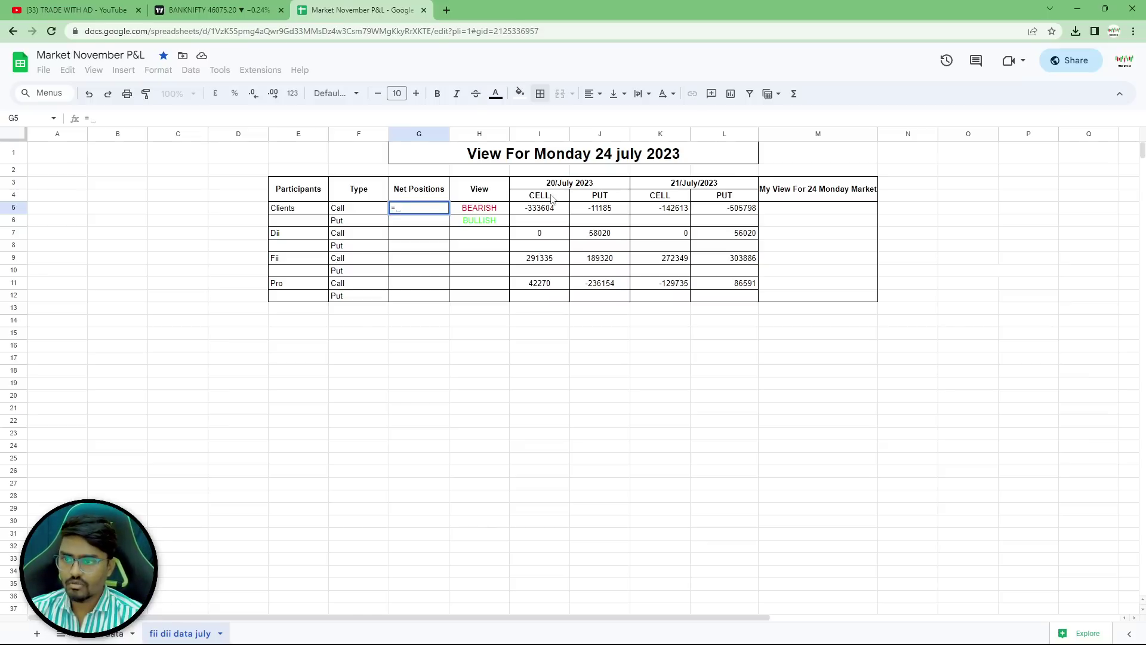
pyautogui.click(537, 209)
pyautogui.write('-')
pyautogui.click(662, 215)
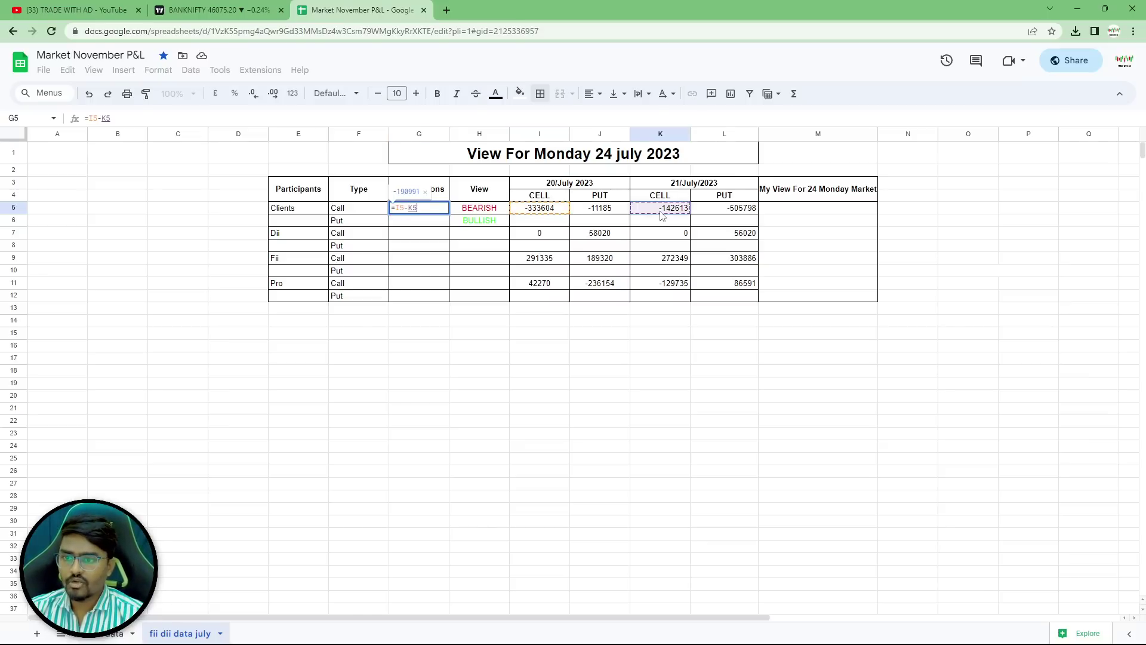
pyautogui.press('Return')
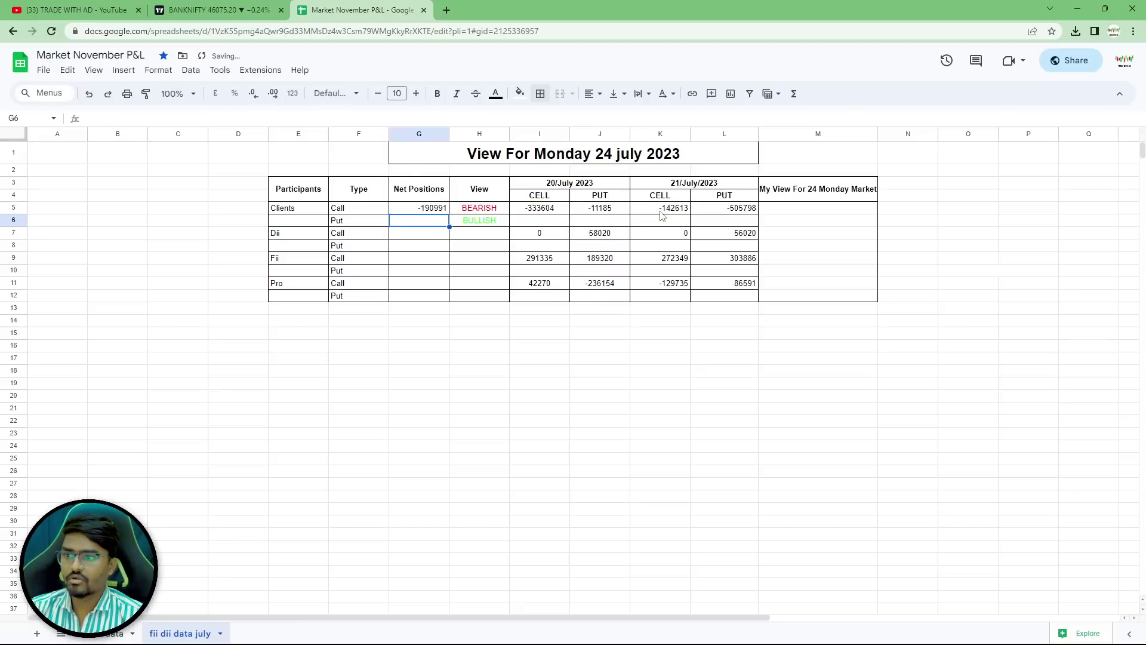
# Calculate the Dii call net position in G7 with the formula =I7-K7.
pyautogui.click(419, 237)
pyautogui.write('=')
pyautogui.click(555, 235)
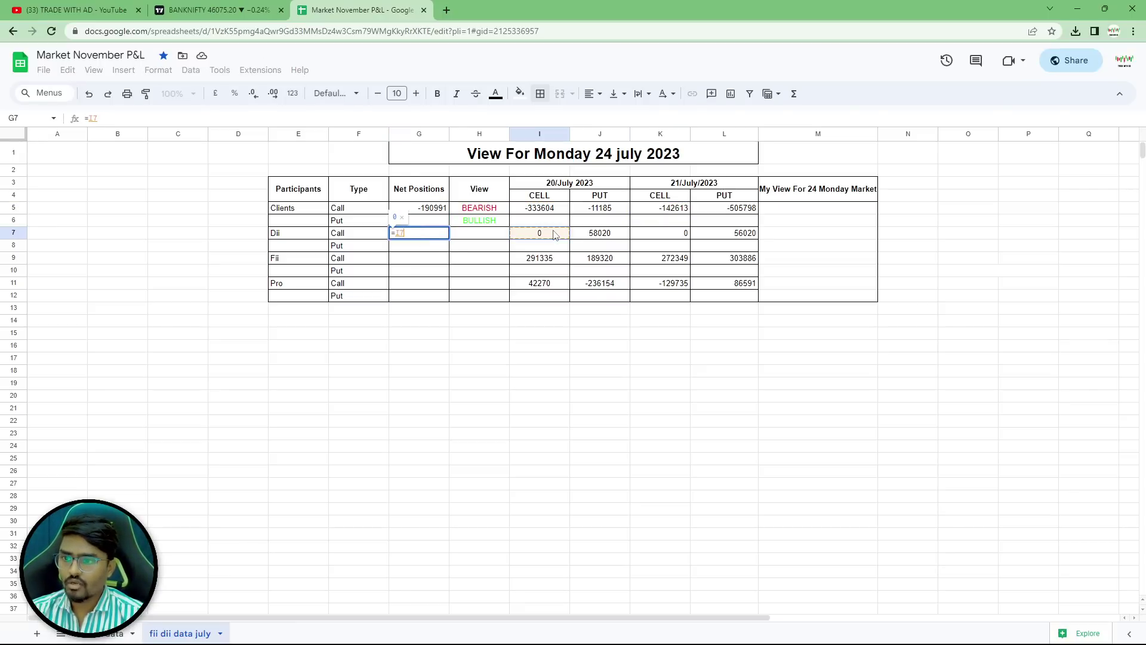
pyautogui.write('-')
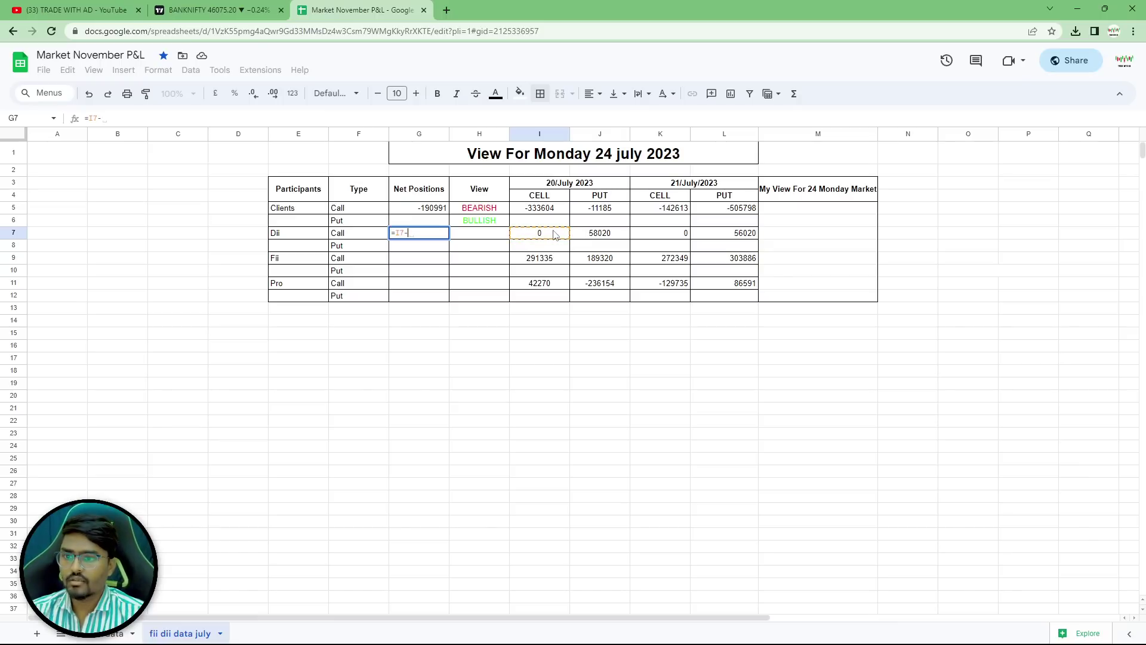
pyautogui.click(663, 235)
pyautogui.press('Return')
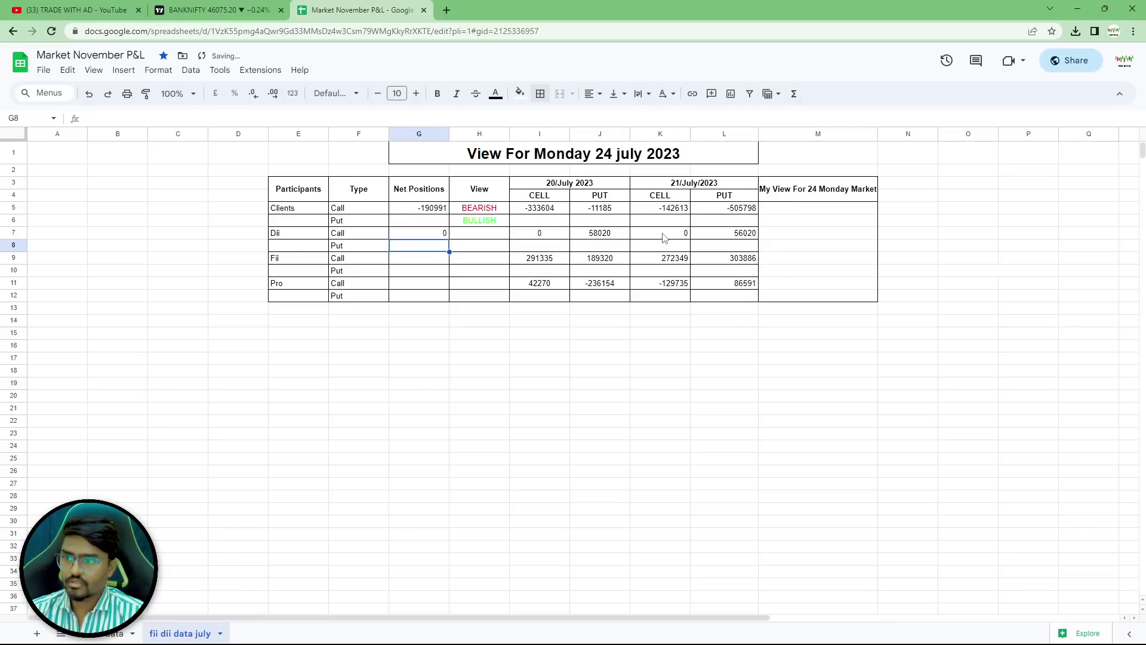
# Calculate the Fii call net position in G9 with the formula =I9-K9.
pyautogui.click(421, 262)
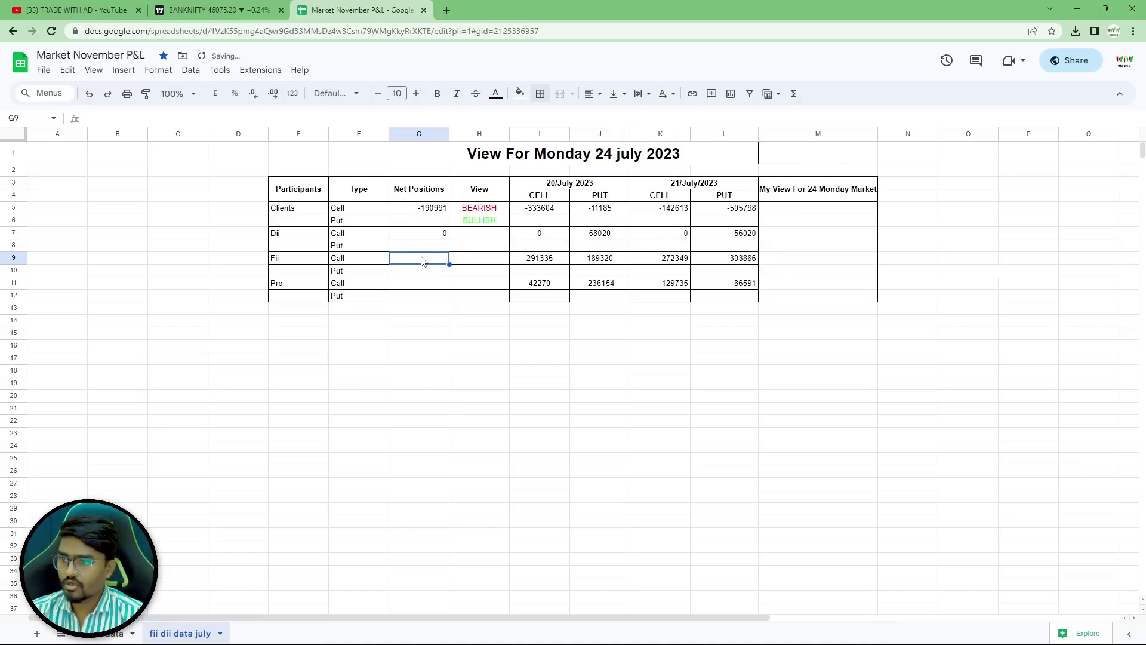
pyautogui.write('=')
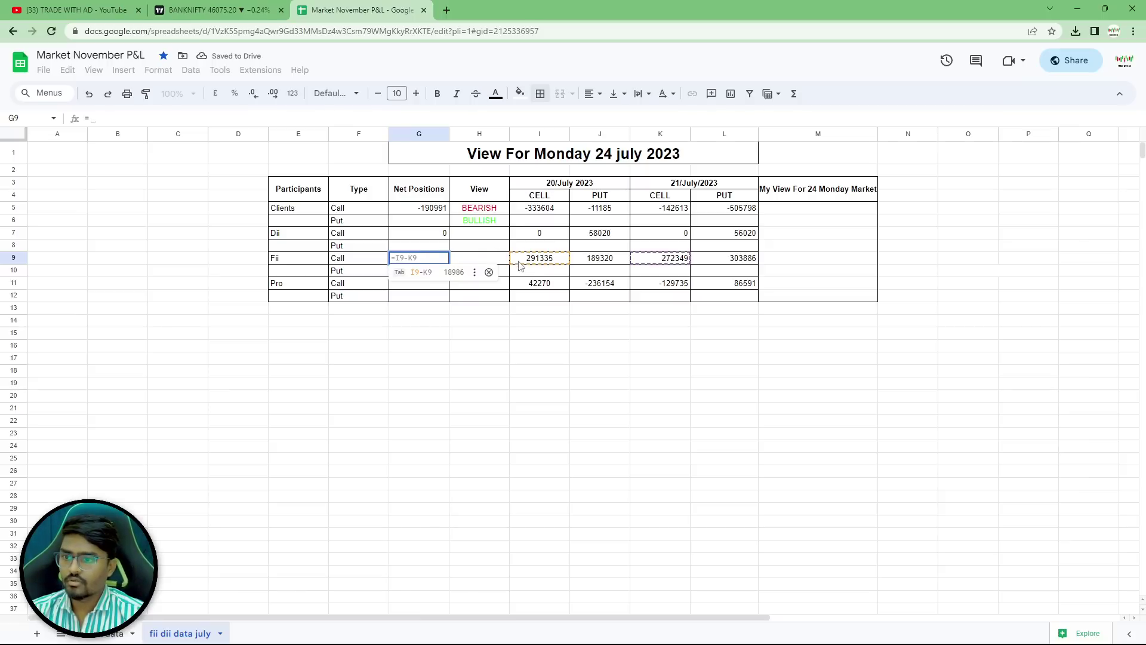
pyautogui.click(531, 264)
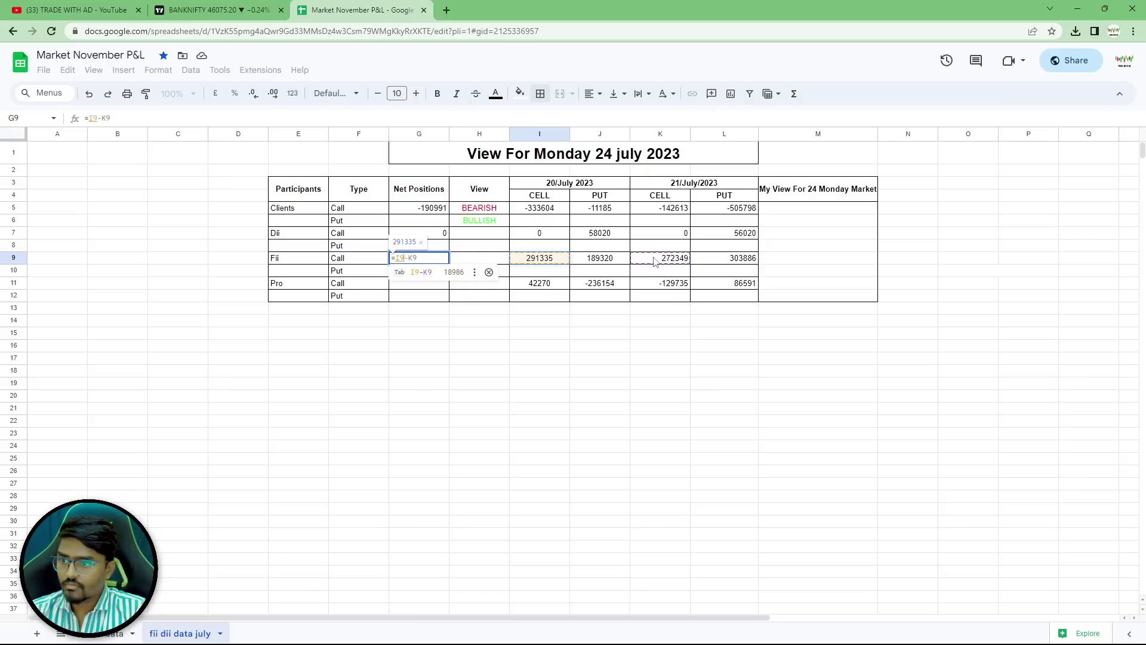
pyautogui.press('Tab')
pyautogui.press('Return')
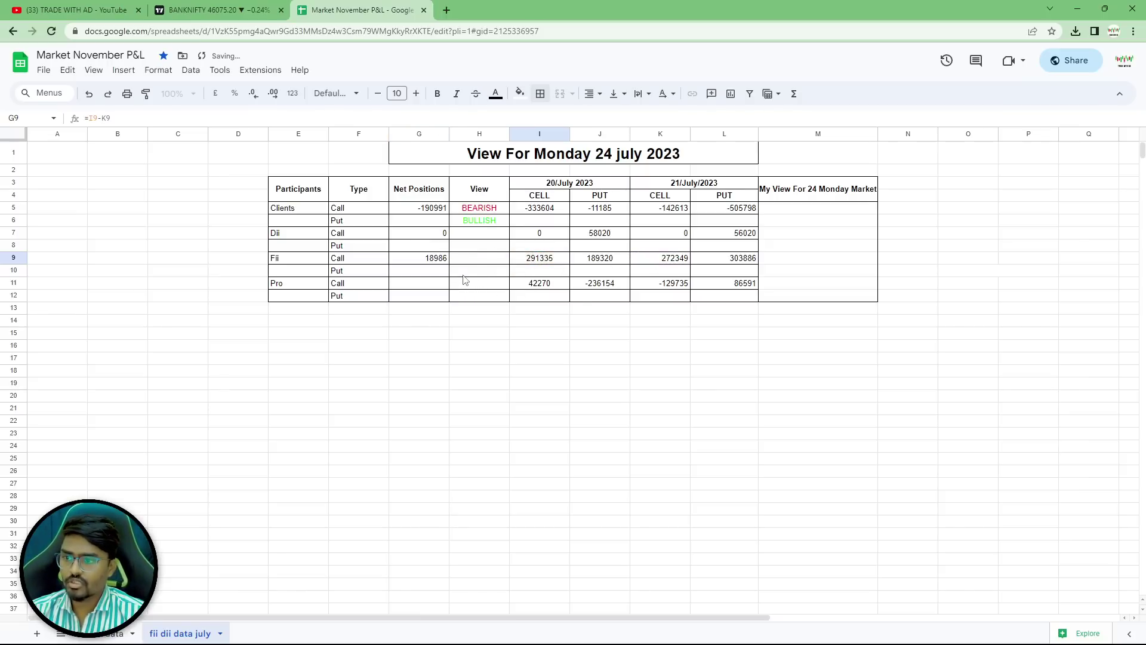
# Calculate the Pro call net position in G11 with the formula =I11-K11.
pyautogui.click(427, 286)
pyautogui.write('=')
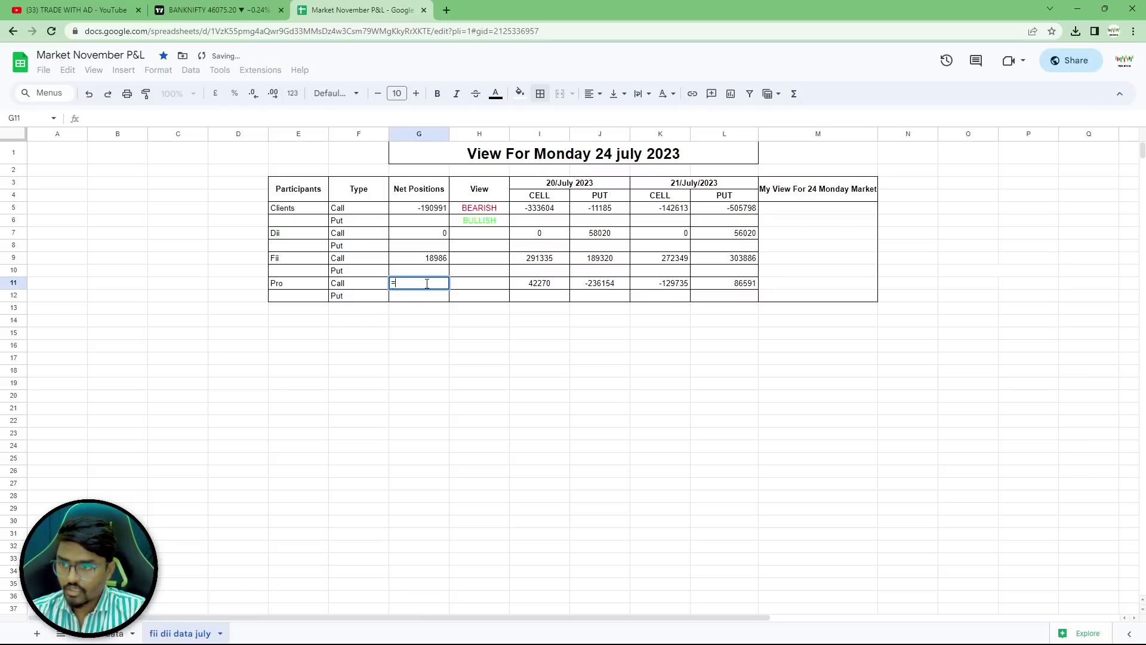
pyautogui.click(558, 285)
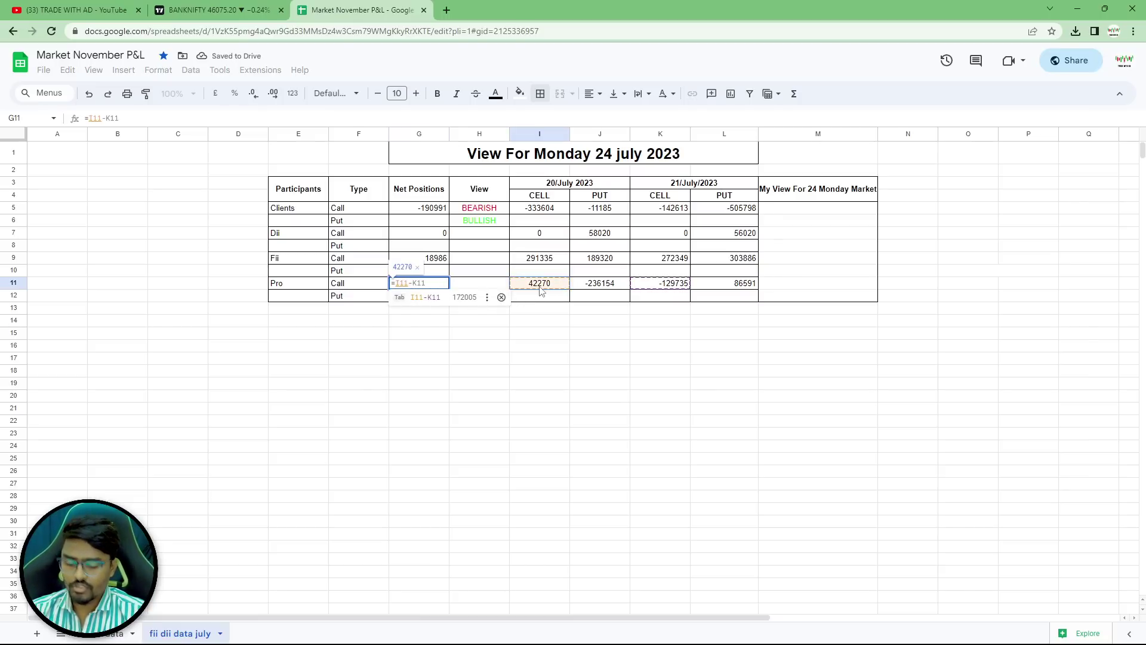
pyautogui.press('BackSpace')
pyautogui.press('Tab')
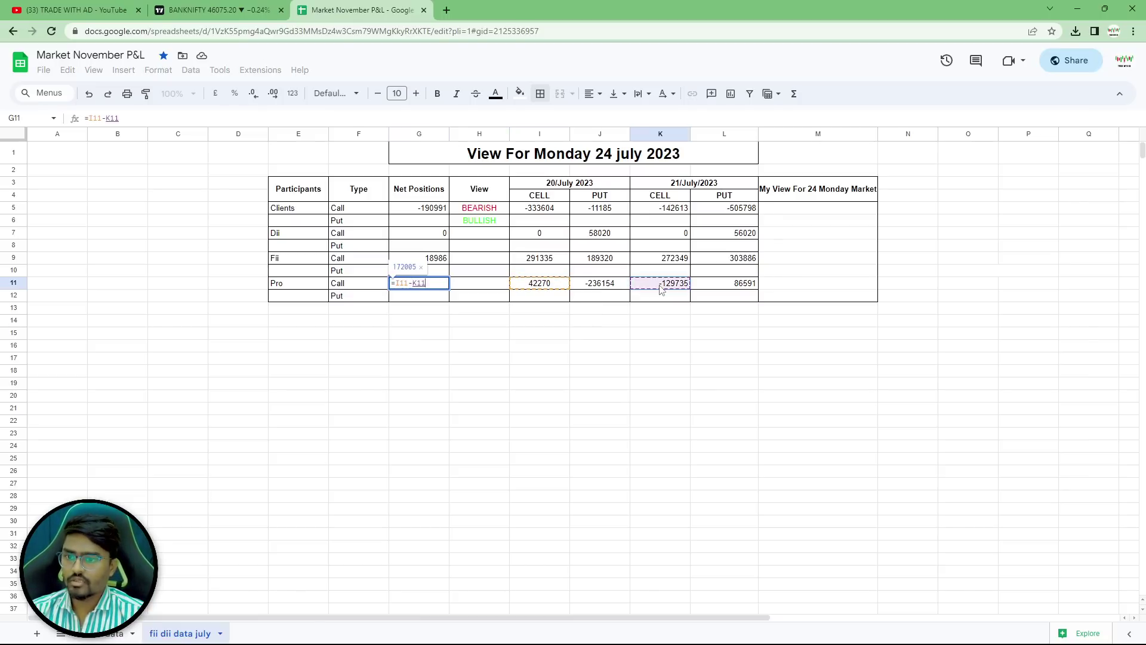
pyautogui.press('Return')
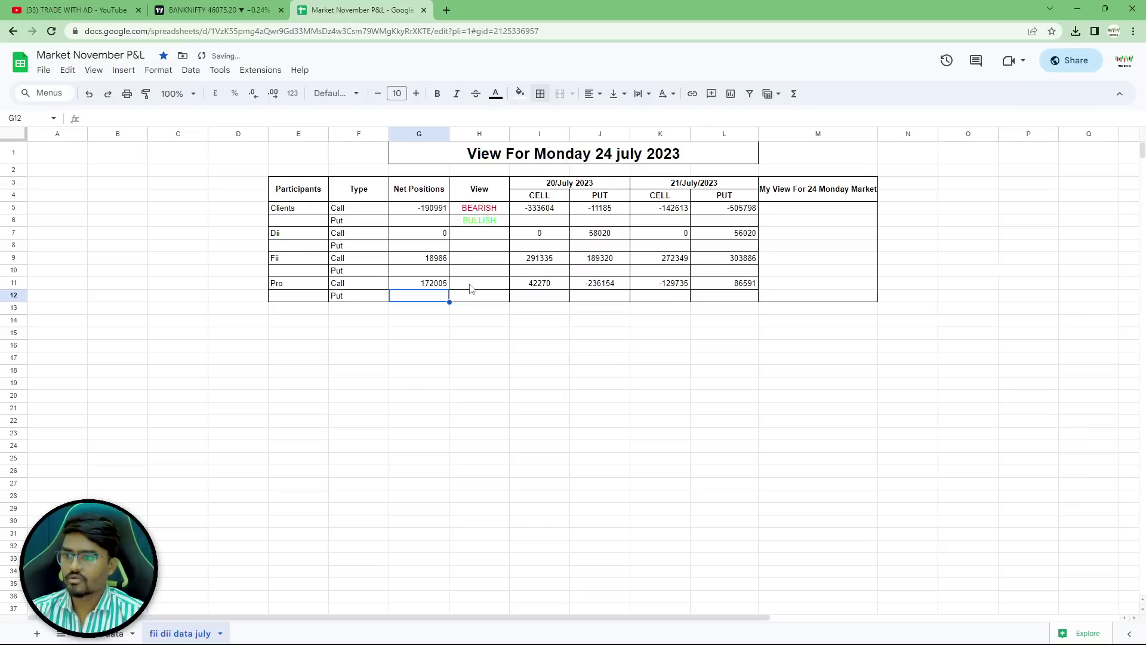
# Calculate the Clients put net position in G6 as the 20 July put minus the 21 July put with =J5-L5.
pyautogui.click(423, 222)
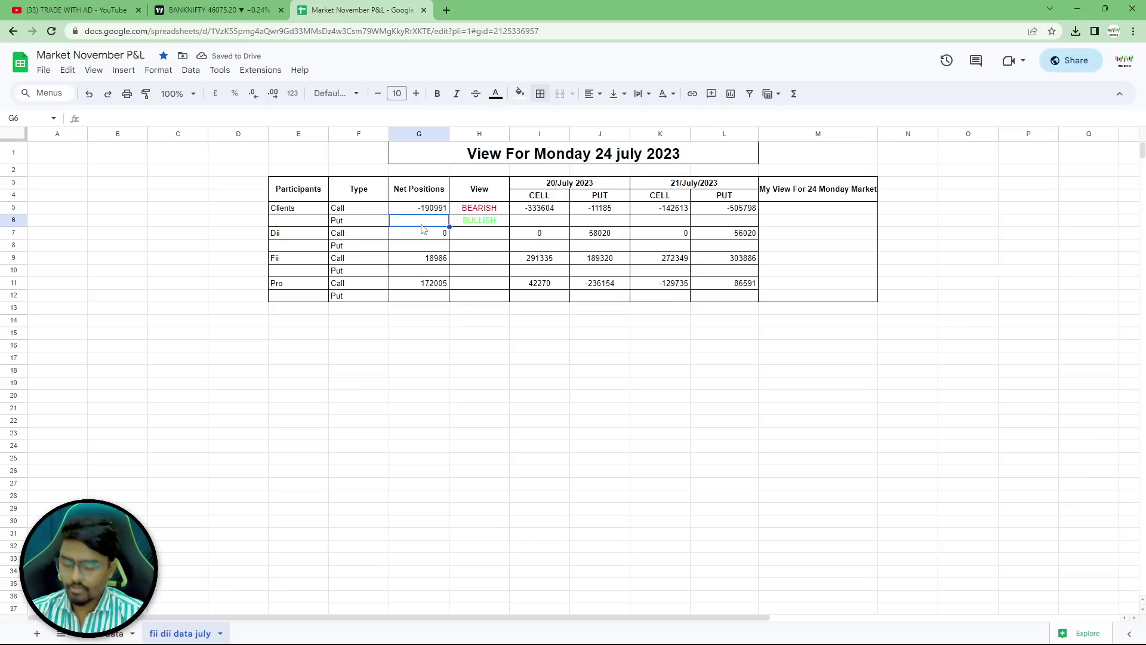
pyautogui.write('=')
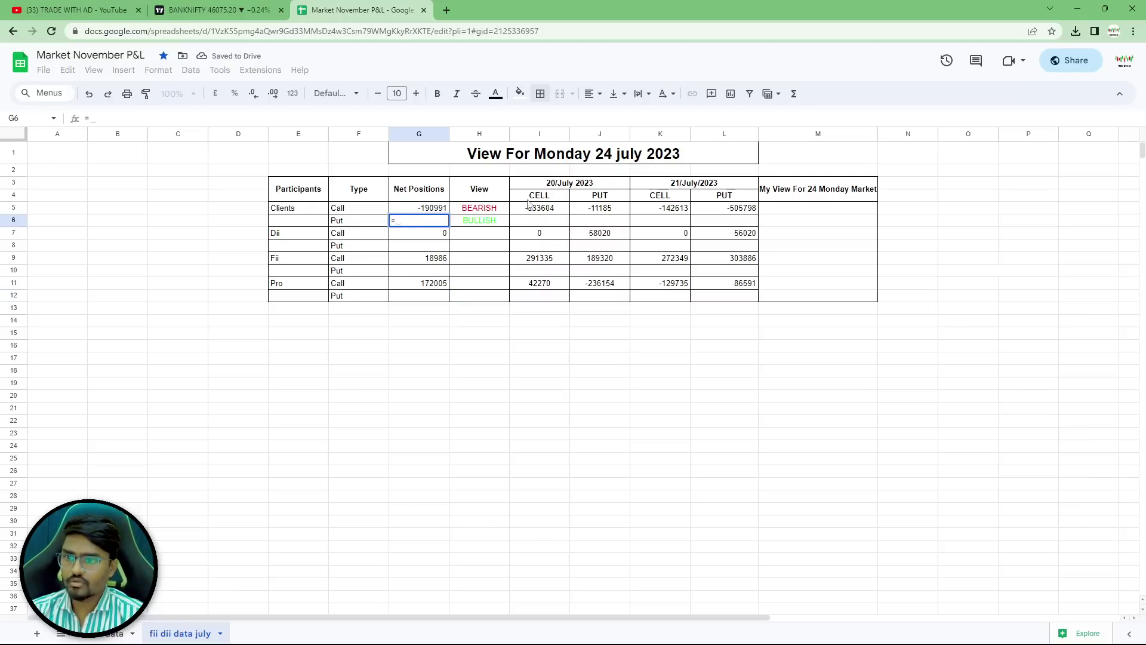
pyautogui.click(602, 209)
pyautogui.write('-')
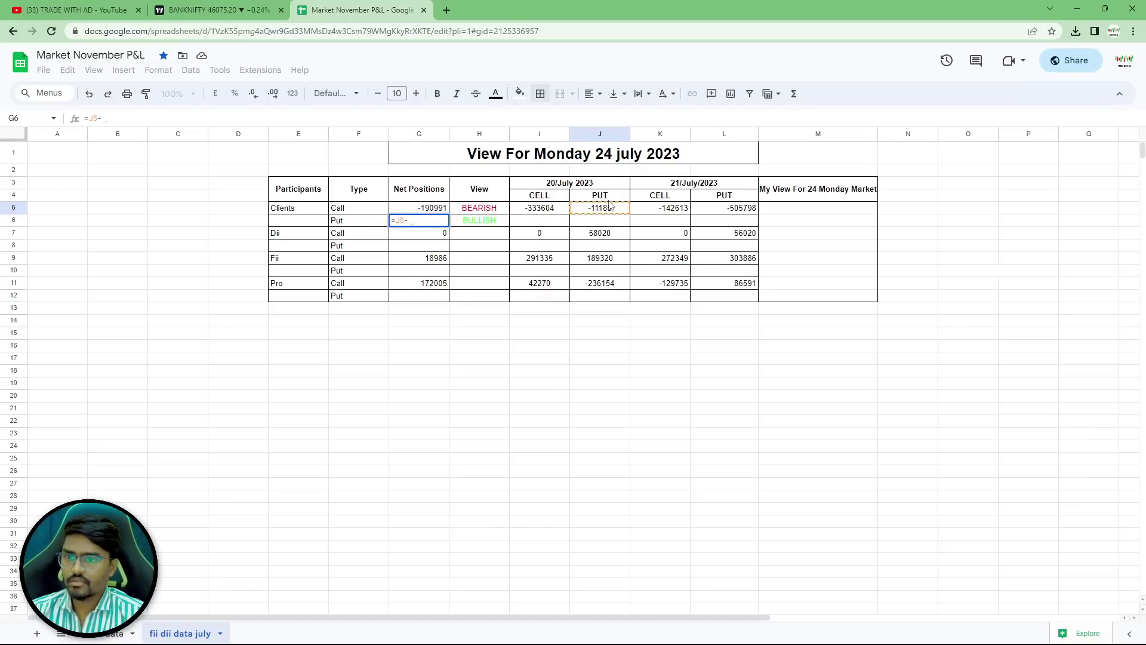
pyautogui.click(722, 213)
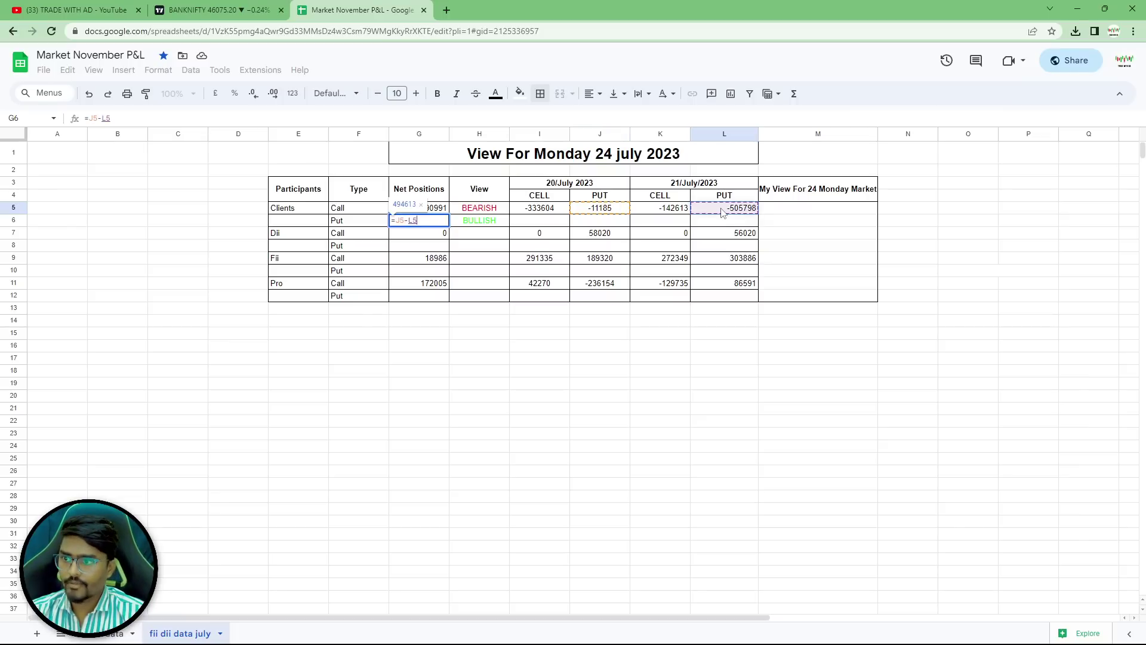
pyautogui.press('Return')
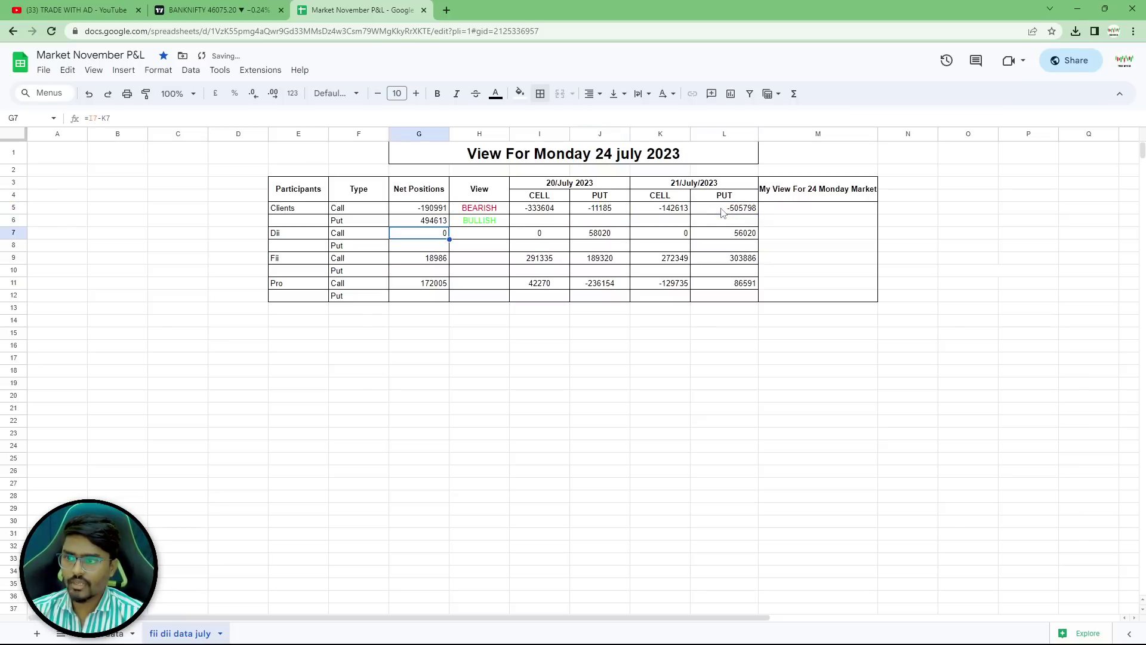
# Calculate the Dii put net position in G8 with the formula =J7-L7.
pyautogui.click(436, 250)
pyautogui.write('=')
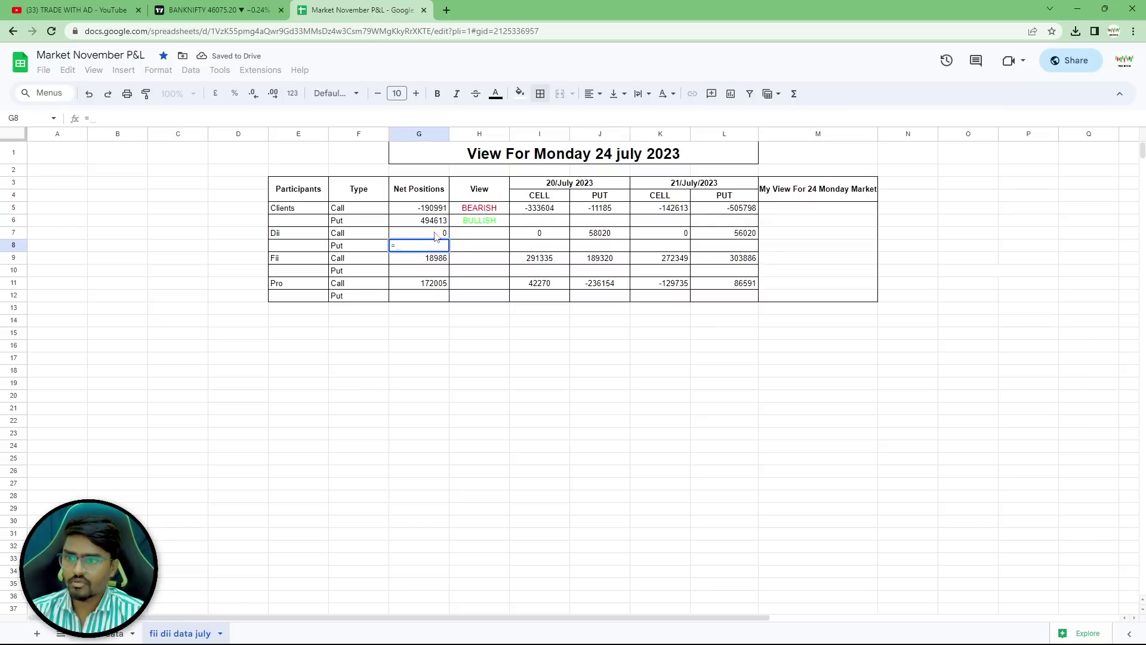
pyautogui.click(594, 236)
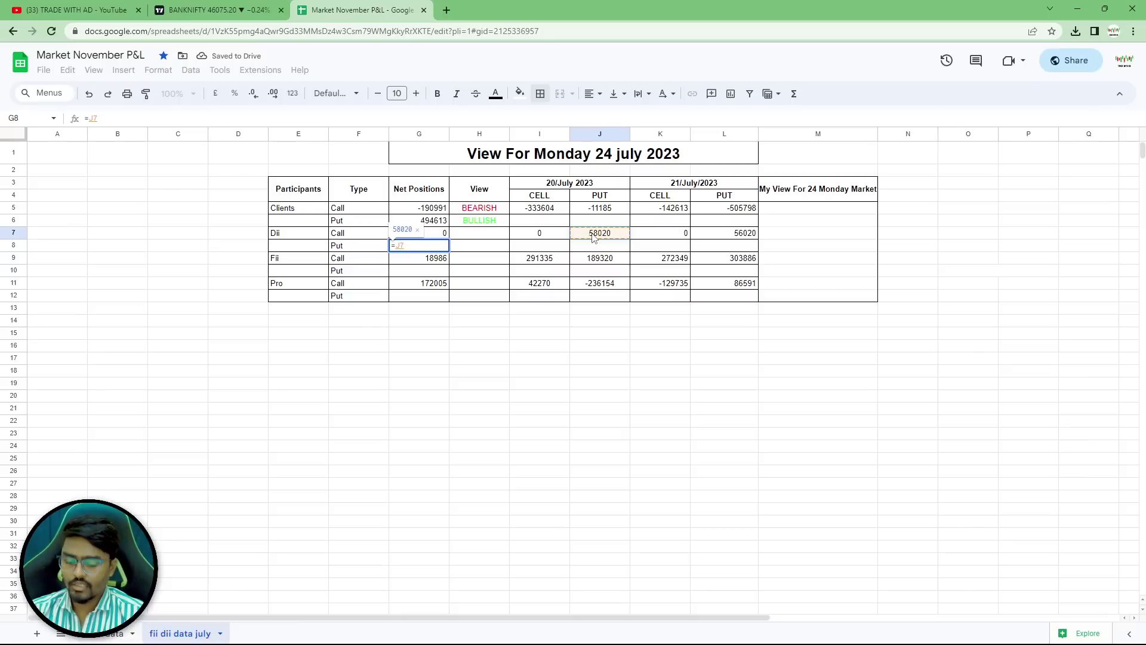
pyautogui.write('-')
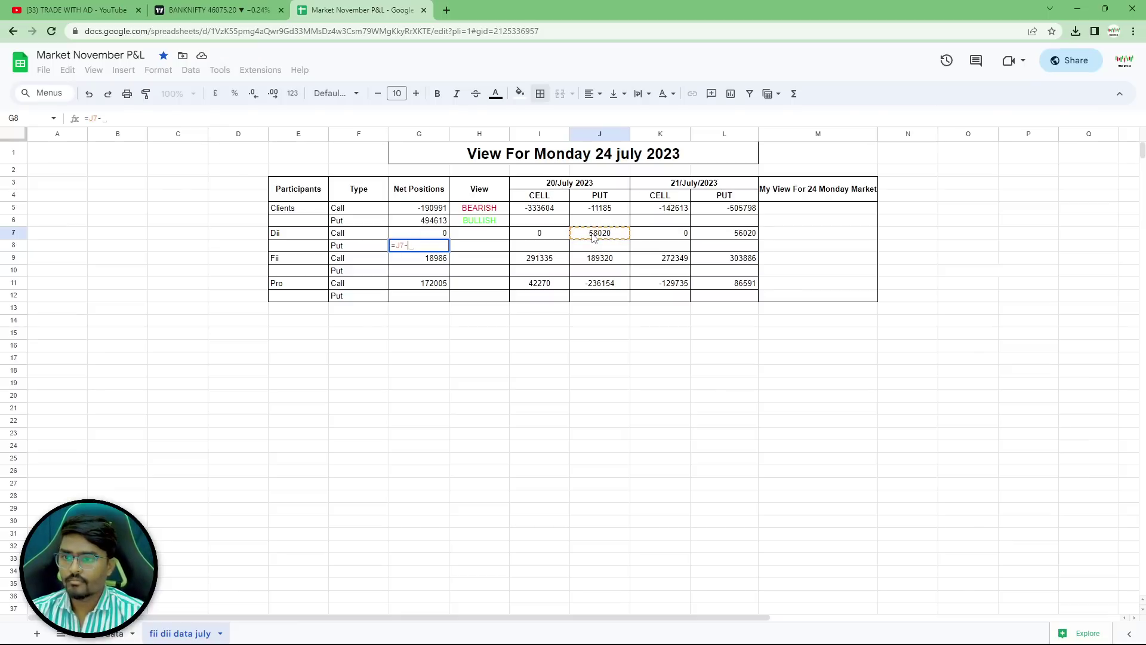
pyautogui.click(728, 234)
pyautogui.press('Return')
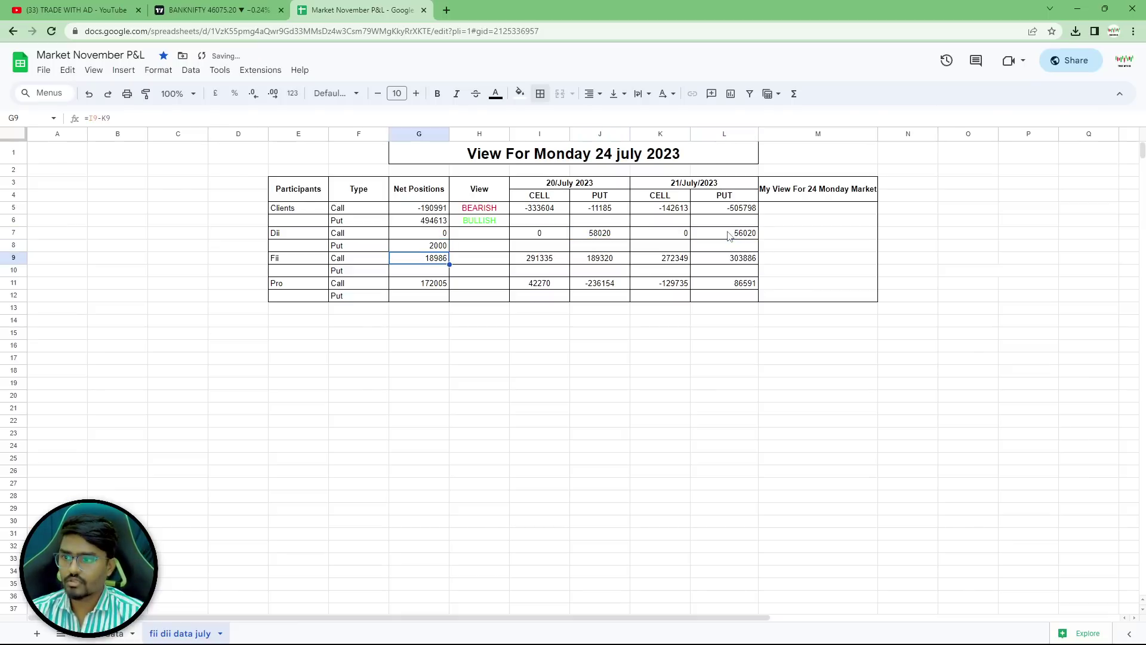
# Calculate the Fii put net position in G10 with the formula =J9-L9.
pyautogui.click(434, 272)
pyautogui.write('=')
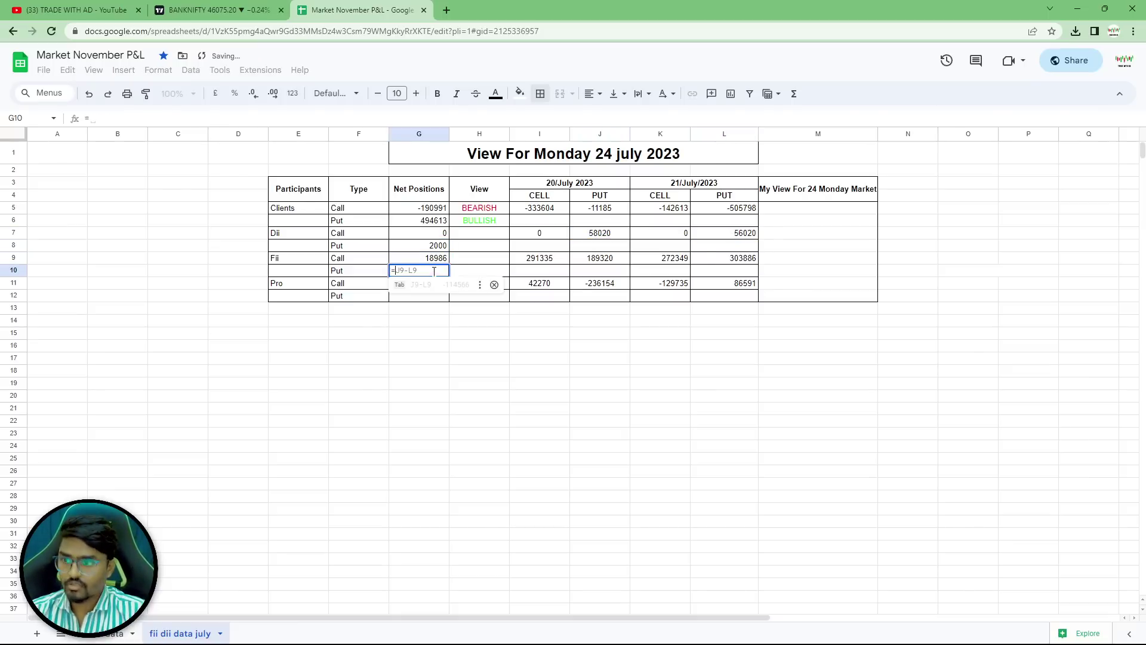
pyautogui.click(598, 261)
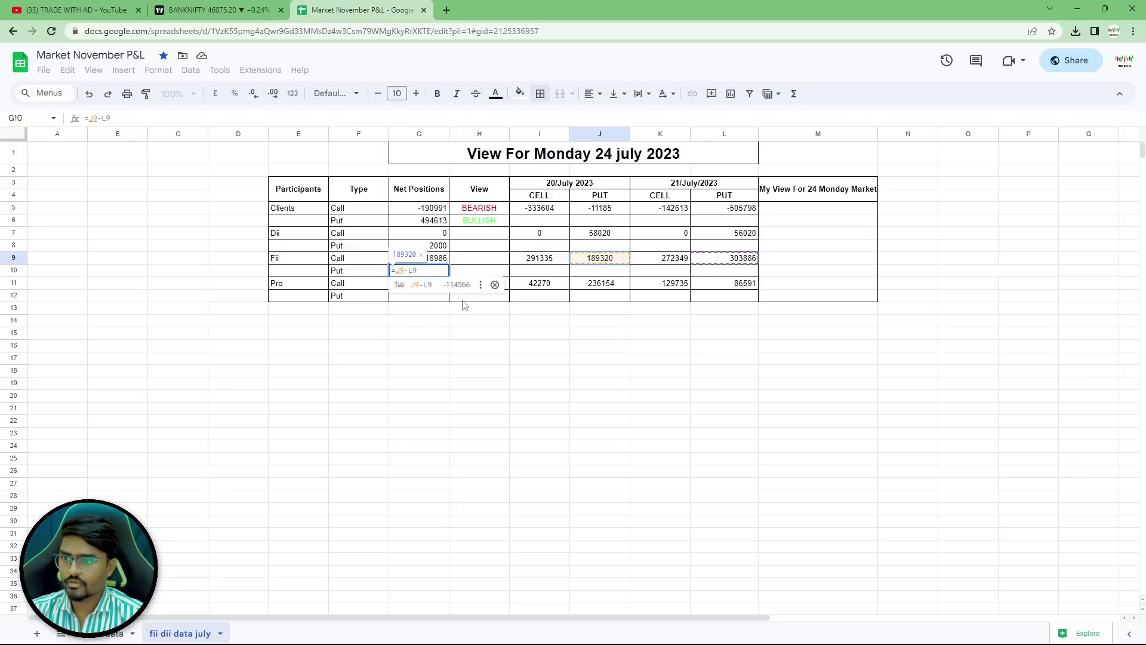
pyautogui.press('Return')
# Calculate the Pro put net position in G12 with =J11-L11 instead of the suggested SUM formula.
pyautogui.click(422, 296)
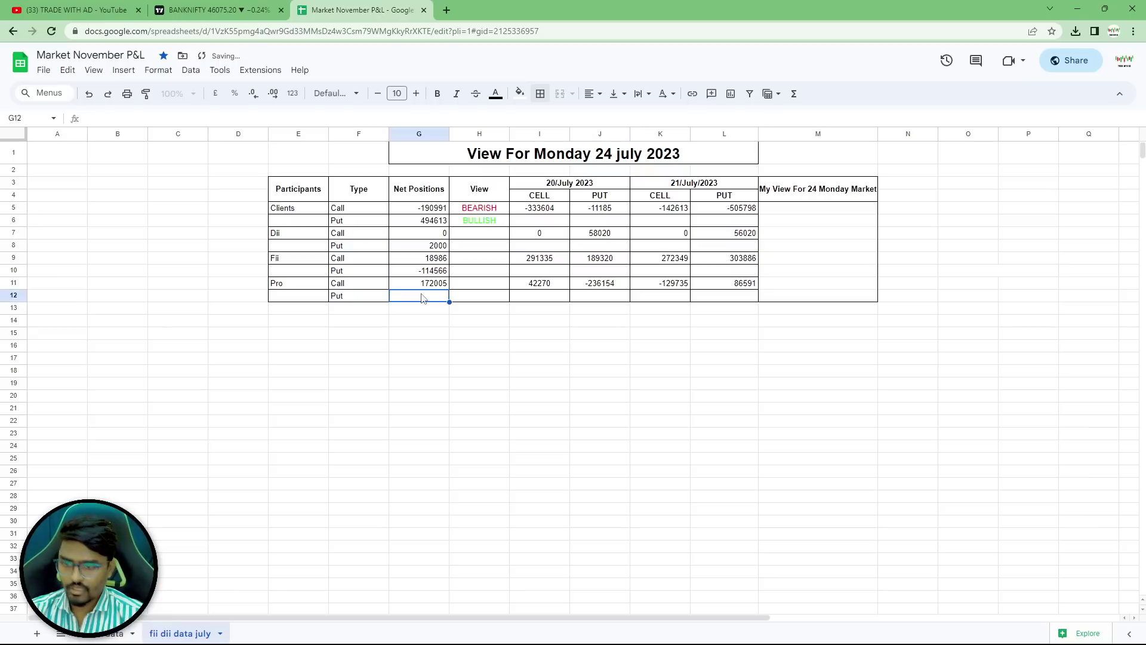
pyautogui.write('=')
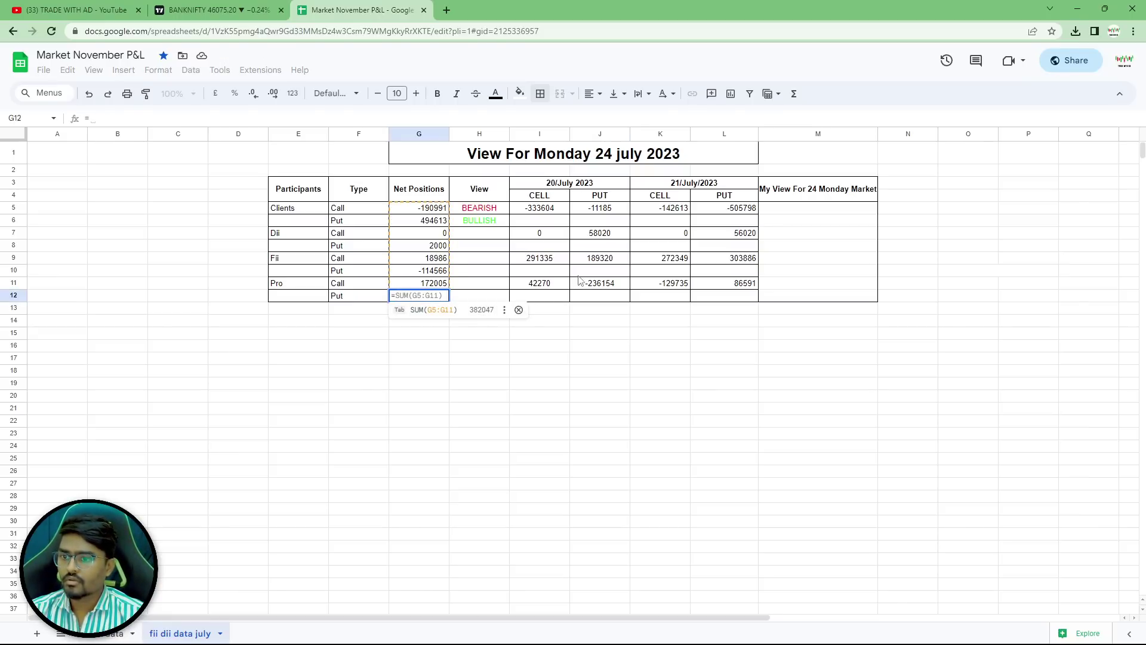
pyautogui.click(592, 288)
pyautogui.write('-L11')
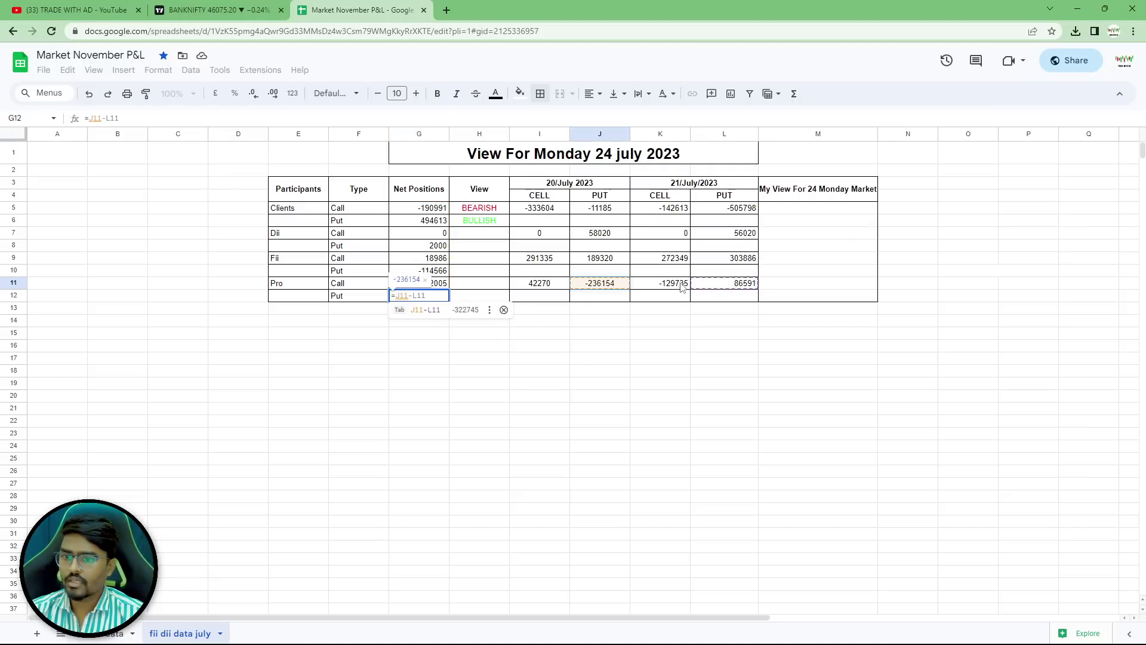
pyautogui.click(471, 312)
pyautogui.click(596, 412)
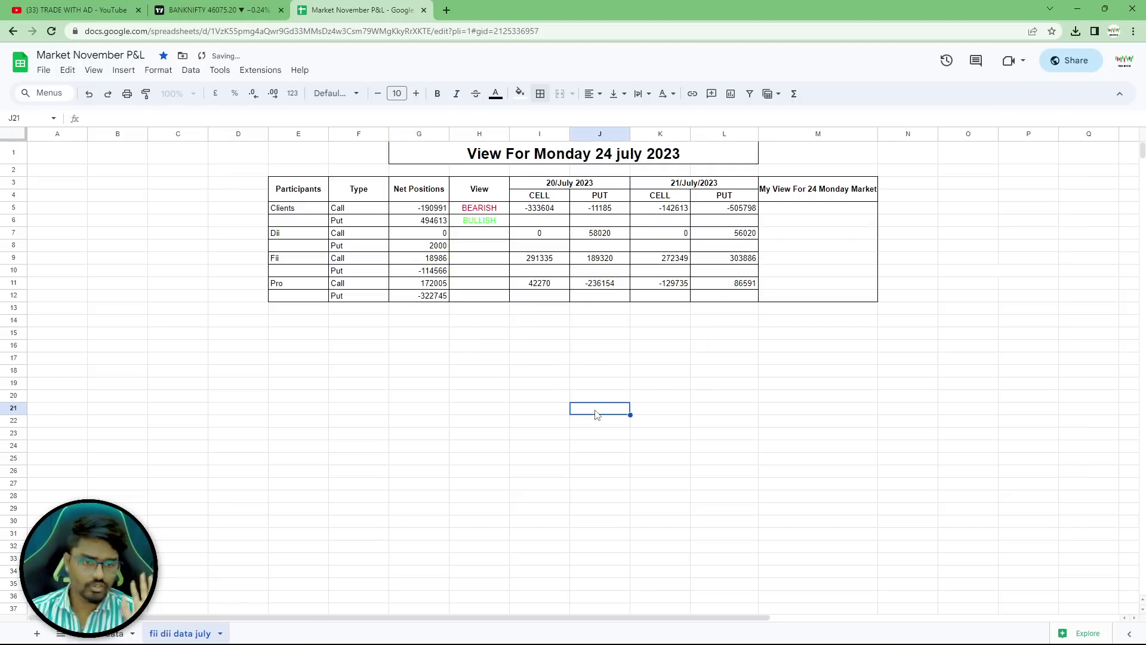
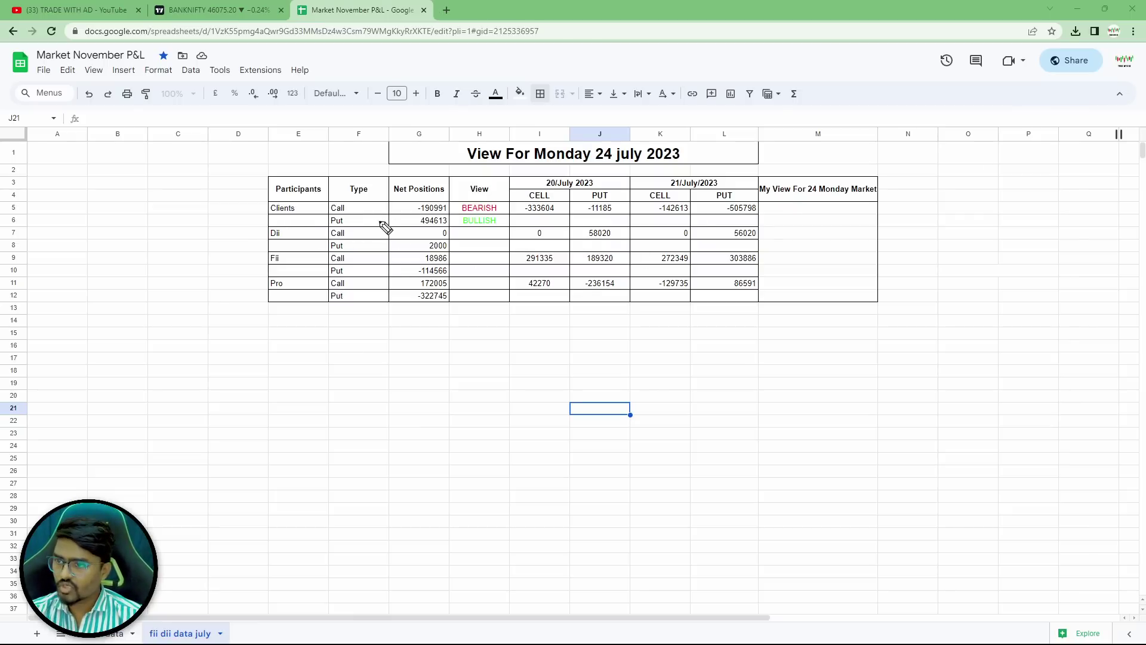
# Mark the Clients call net position and circle its Call label with the annotation pen, and clear the marks.
pyautogui.moveTo(402, 208); pyautogui.dragTo(417, 209)
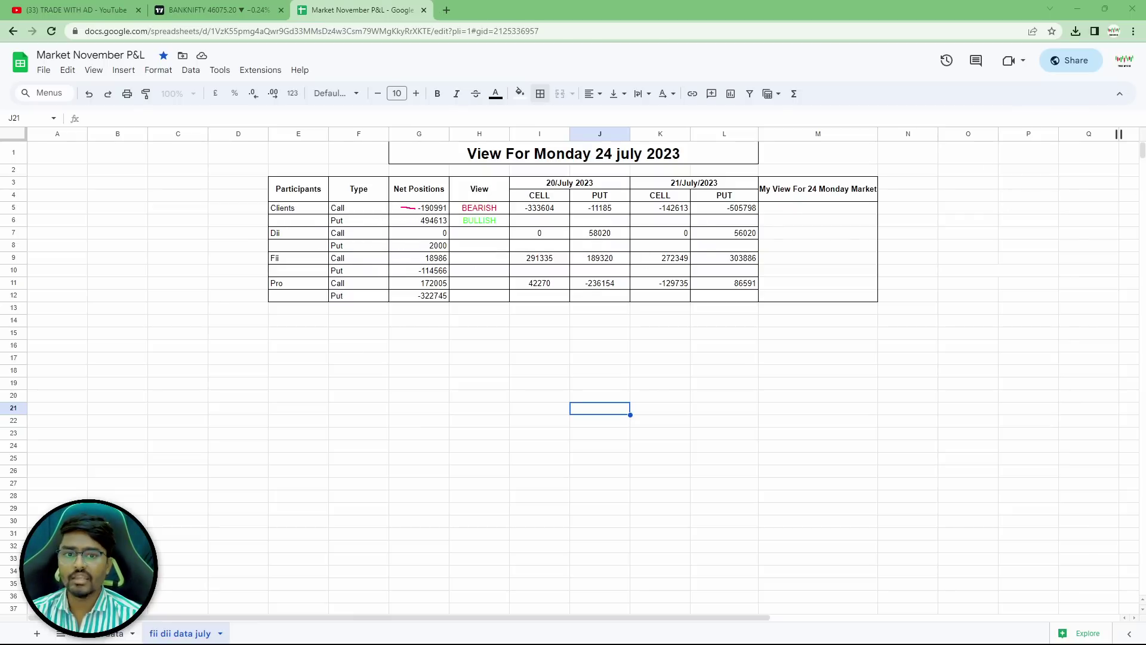
pyautogui.moveTo(337, 220)
pyautogui.mouseDown()
pyautogui.moveTo(353, 222)
pyautogui.moveTo(339, 205)
pyautogui.mouseUp()
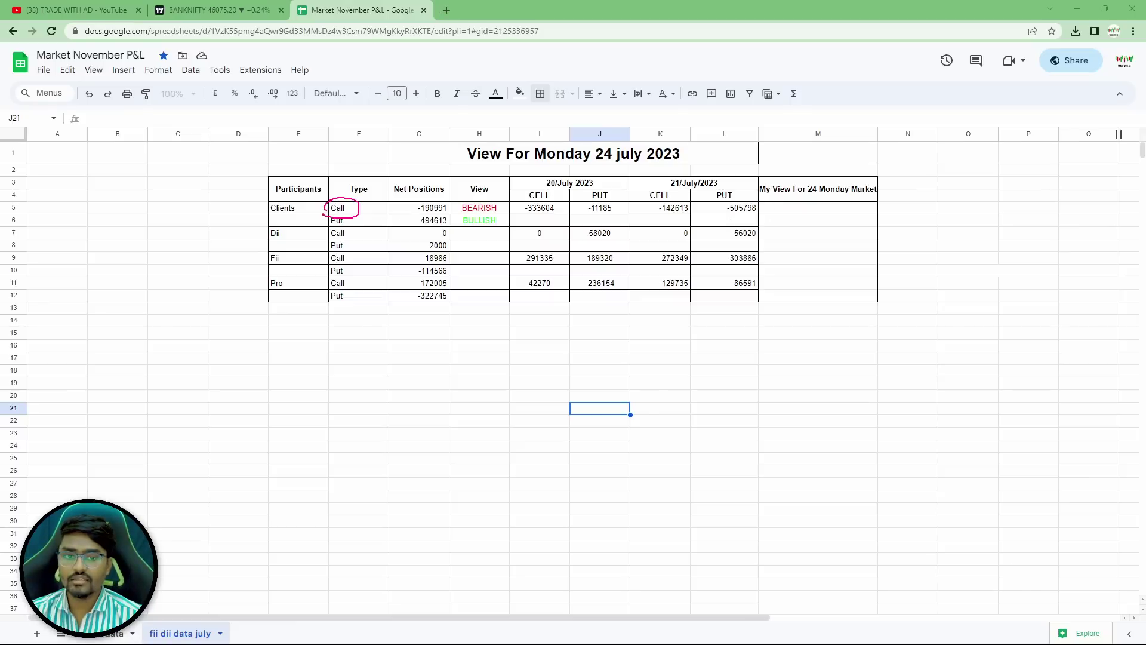
pyautogui.click(357, 210)
# Enter SELL in D5 beside the Clients call row.
pyautogui.click(215, 236)
pyautogui.click(230, 210)
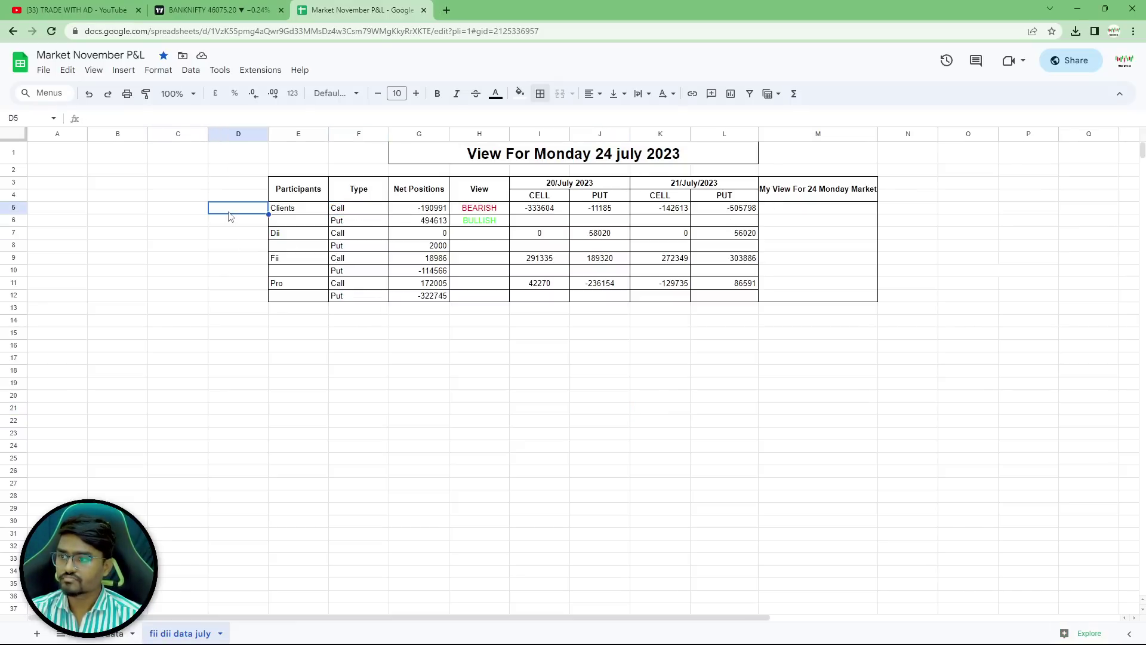
pyautogui.write('SELL')
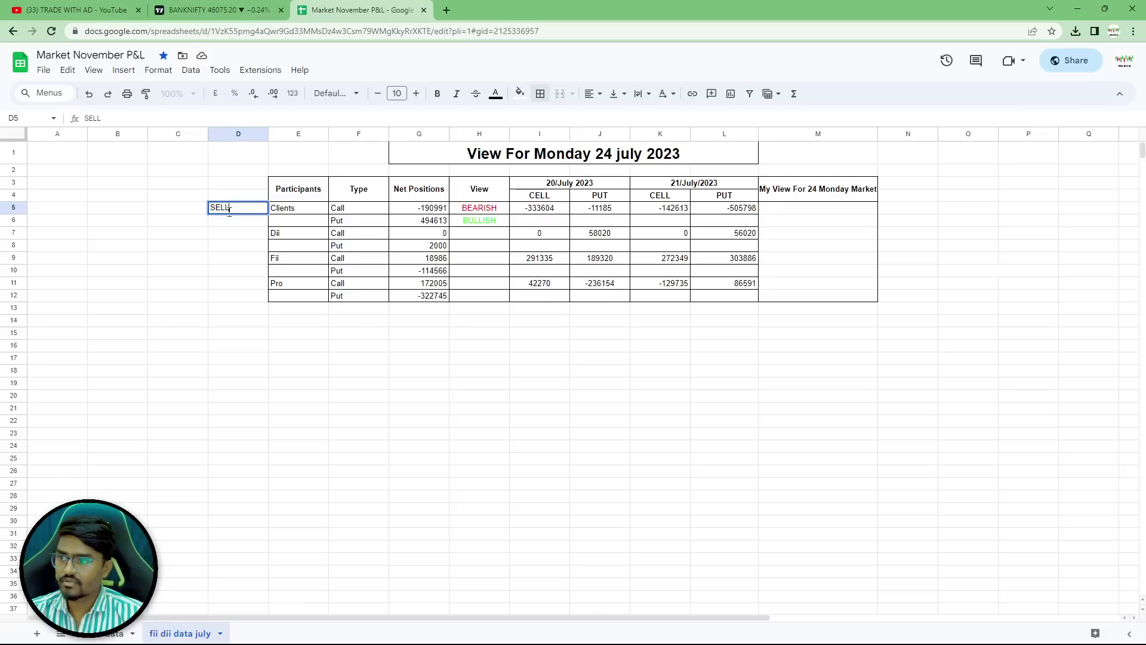
pyautogui.click(221, 258)
pyautogui.click(221, 222)
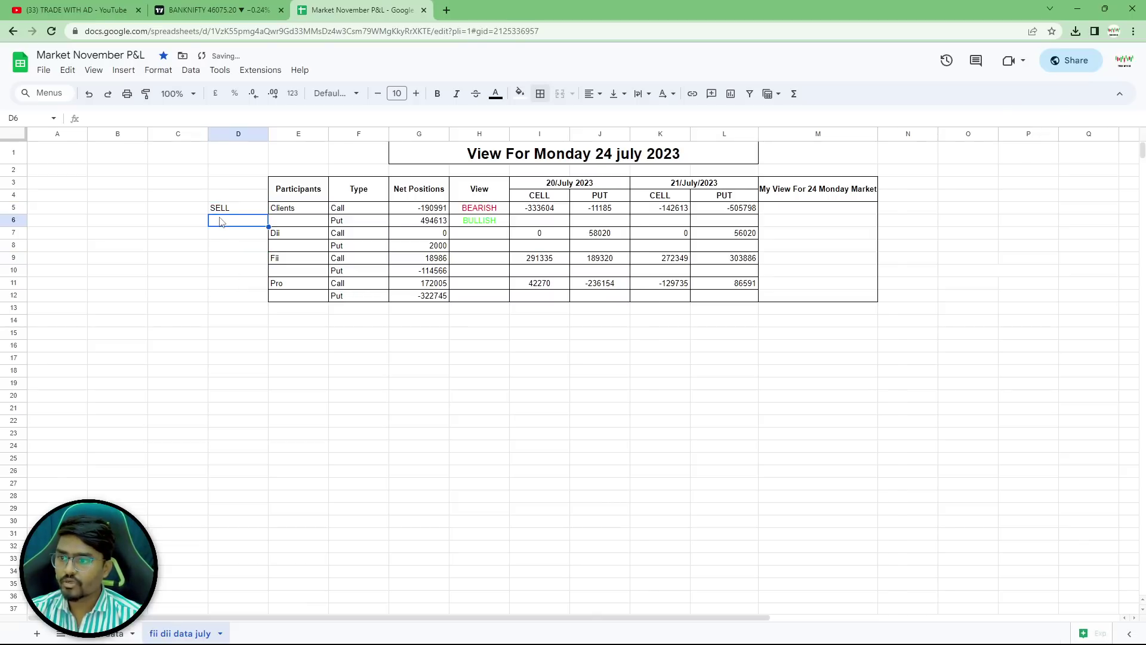
# Enter BUY in D6 beside the Clients put row and check the 15-minute Nifty Bank chart in TradingView.
pyautogui.write('BUY')
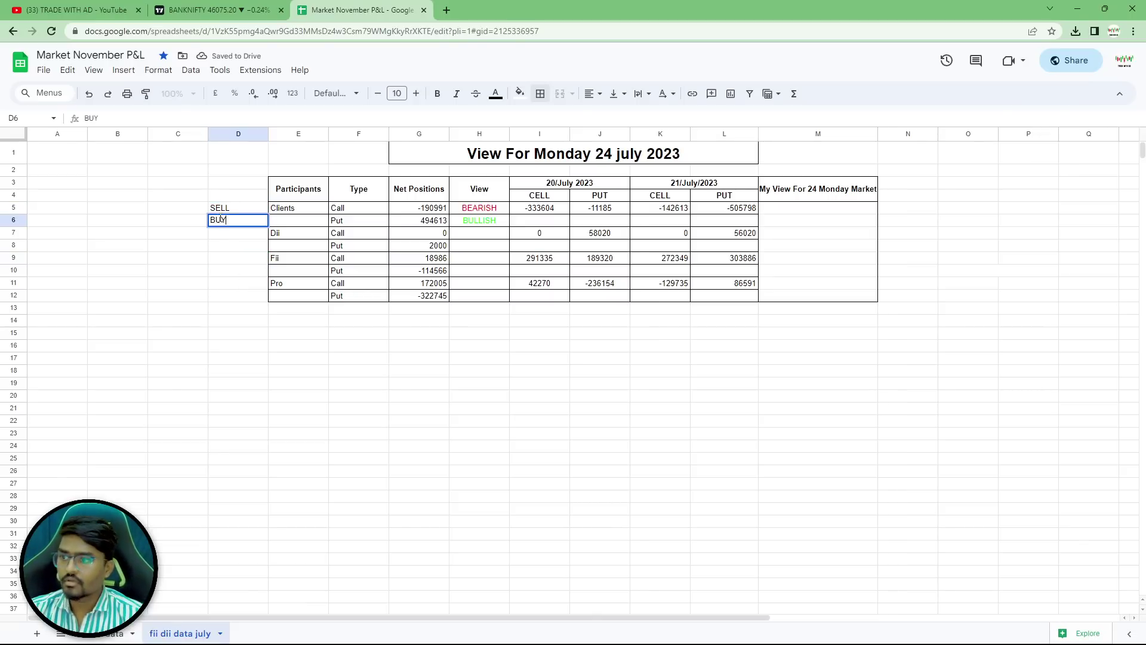
pyautogui.click(237, 294)
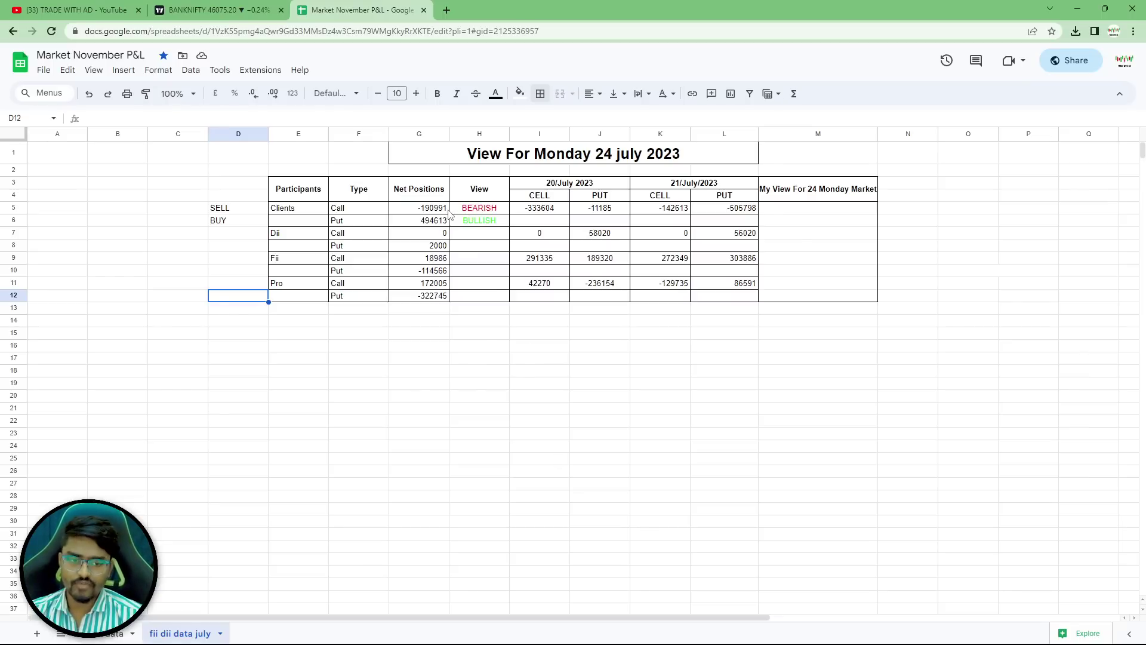
pyautogui.click(215, 10)
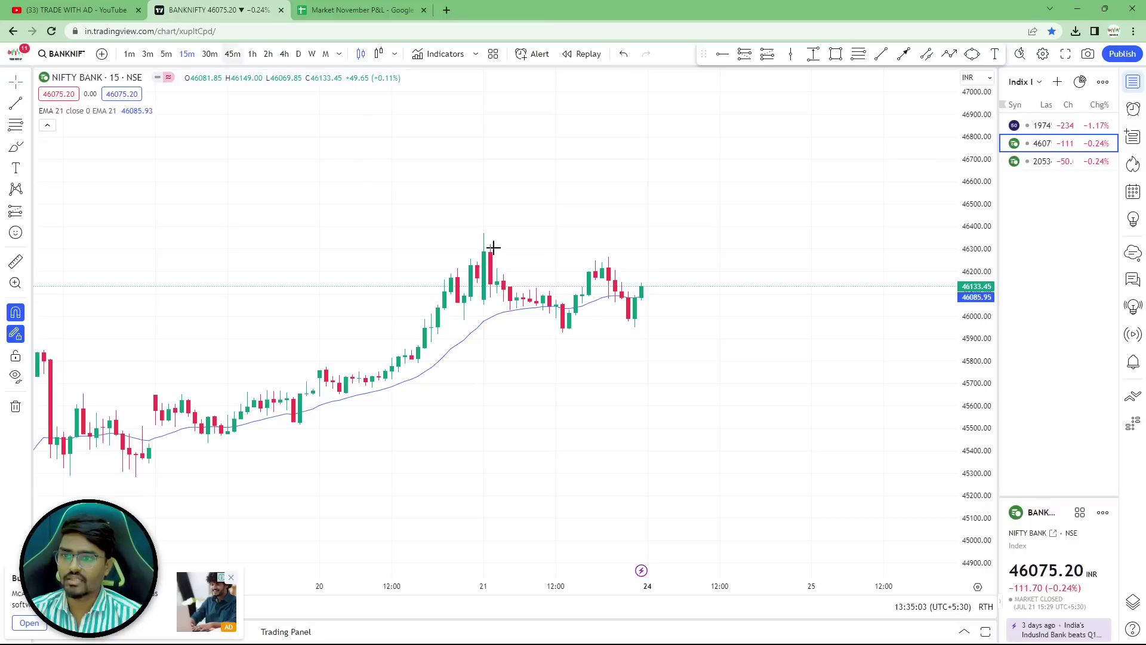
pyautogui.click(366, 9)
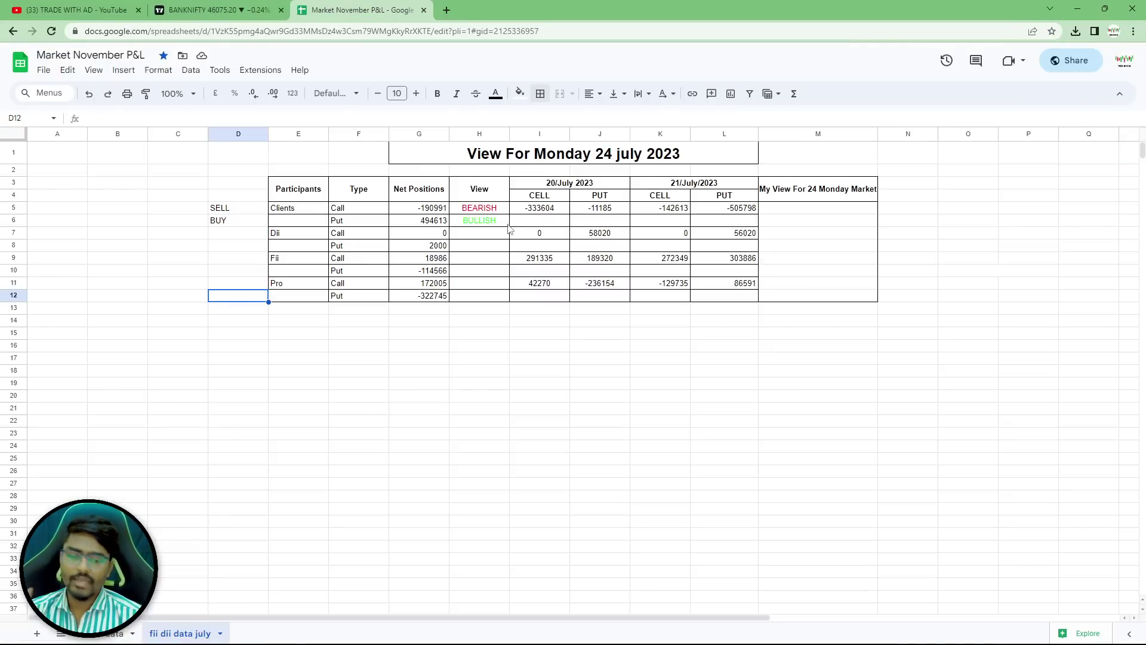
# Sketch a falling and rising price path labelled put with the annotation pen, underline the Clients put net position, and clear the marks.
pyautogui.moveTo(886, 355)
pyautogui.mouseDown()
pyautogui.moveTo(935, 447)
pyautogui.moveTo(983, 410)
pyautogui.moveTo(1044, 411)
pyautogui.mouseUp()
pyautogui.moveTo(1054, 392); pyautogui.dragTo(1075, 388)
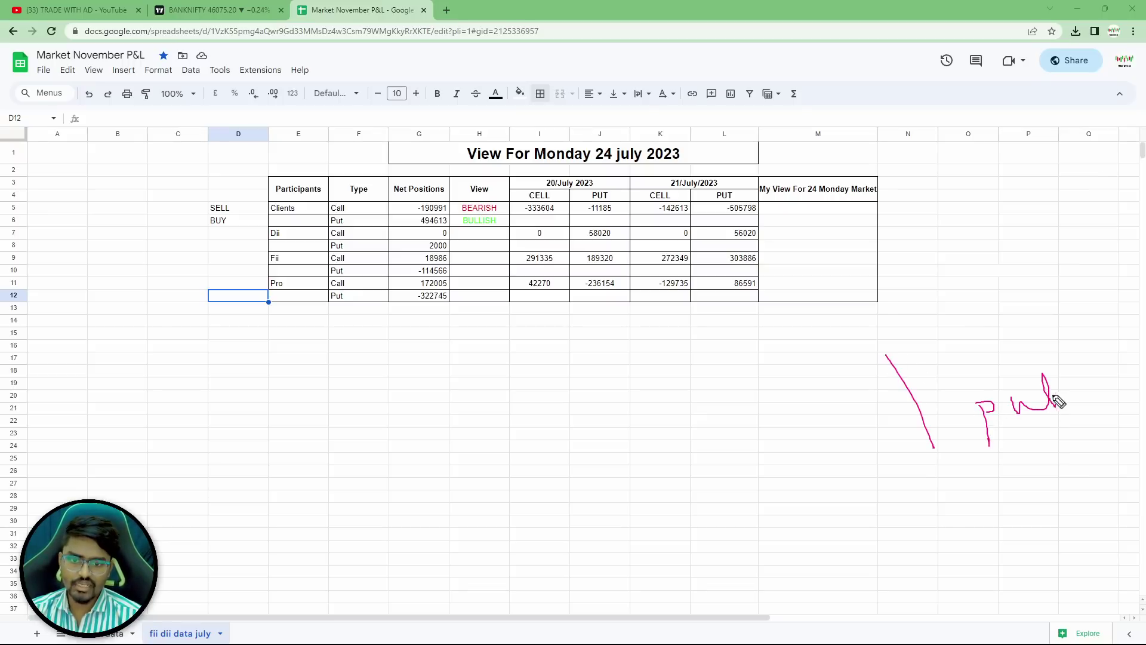
pyautogui.moveTo(941, 464)
pyautogui.mouseDown()
pyautogui.moveTo(1010, 221)
pyautogui.moveTo(1024, 251)
pyautogui.mouseUp()
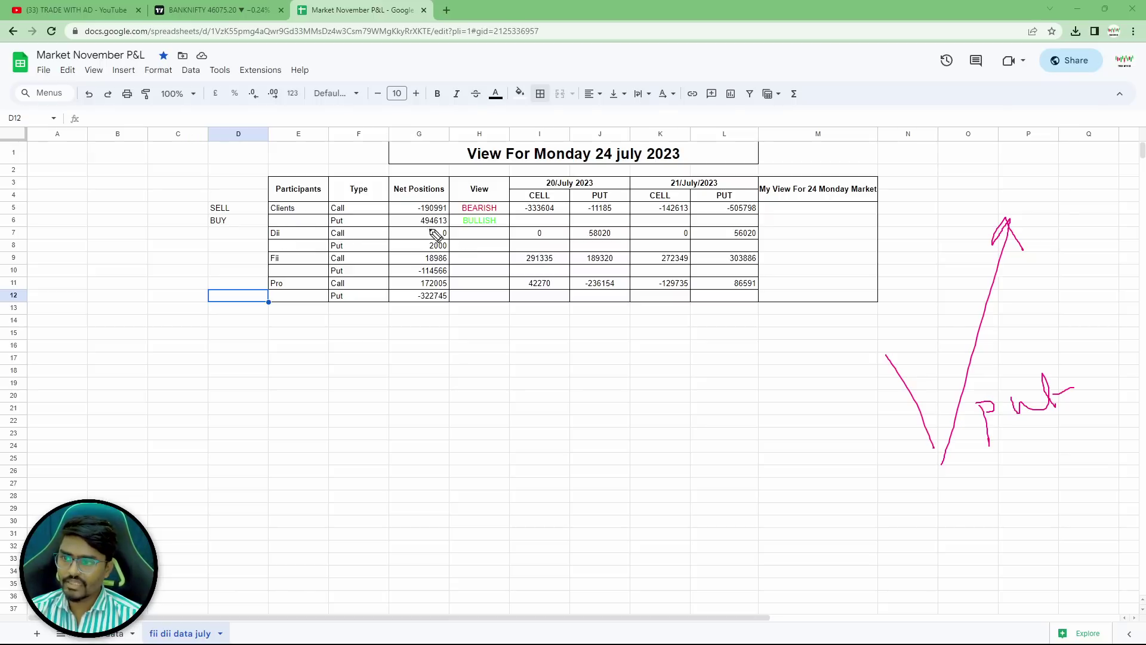
pyautogui.moveTo(418, 227); pyautogui.dragTo(427, 226)
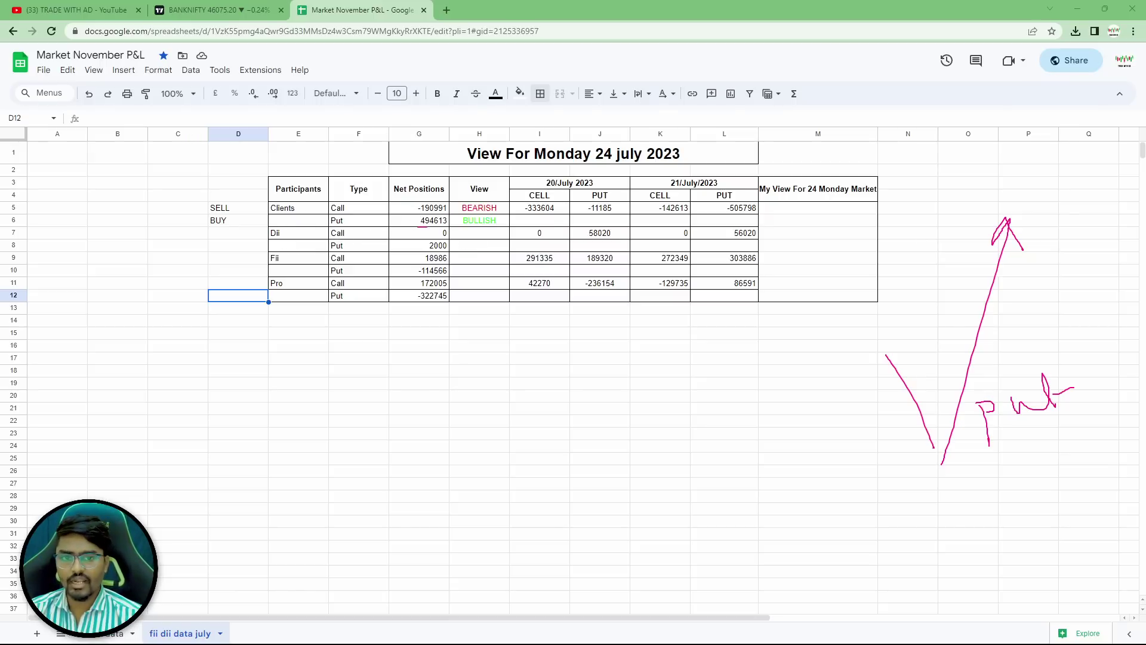
pyautogui.press('Escape')
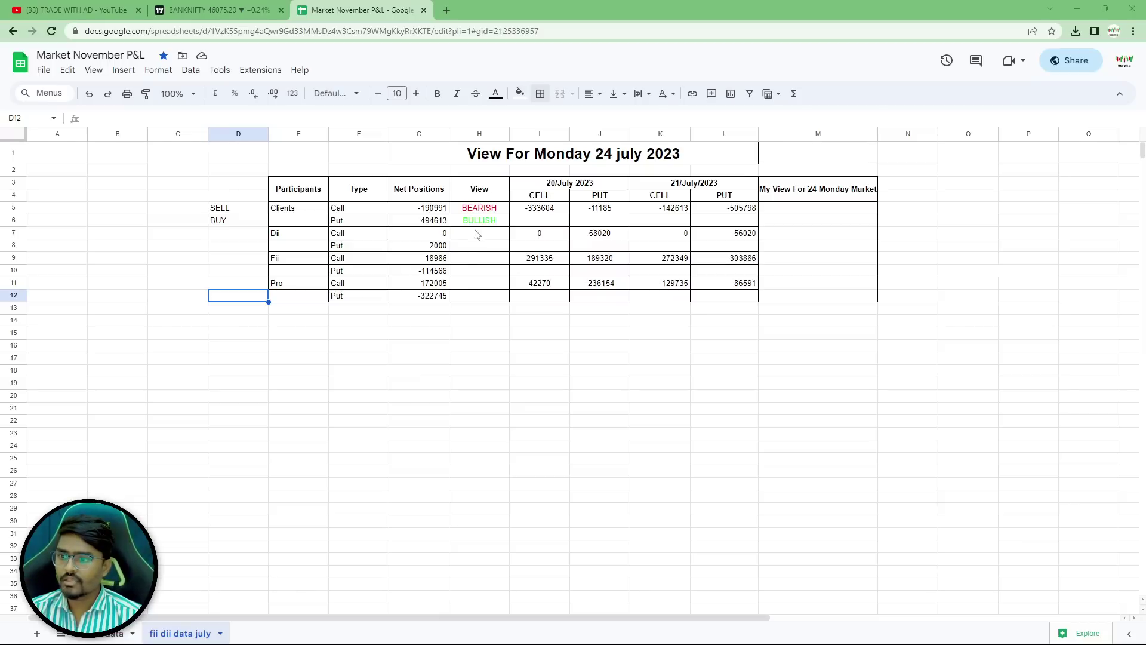
# Replace the Clients put view in H6 with the red BEARISH entry from H5.
pyautogui.click(489, 209)
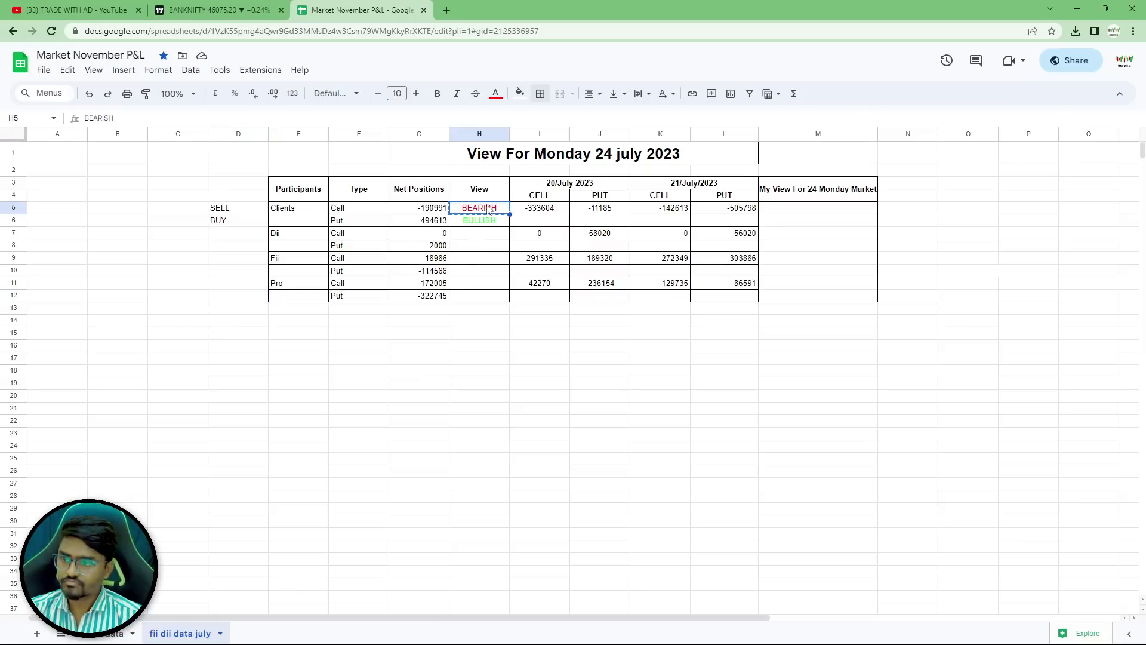
pyautogui.click(486, 222)
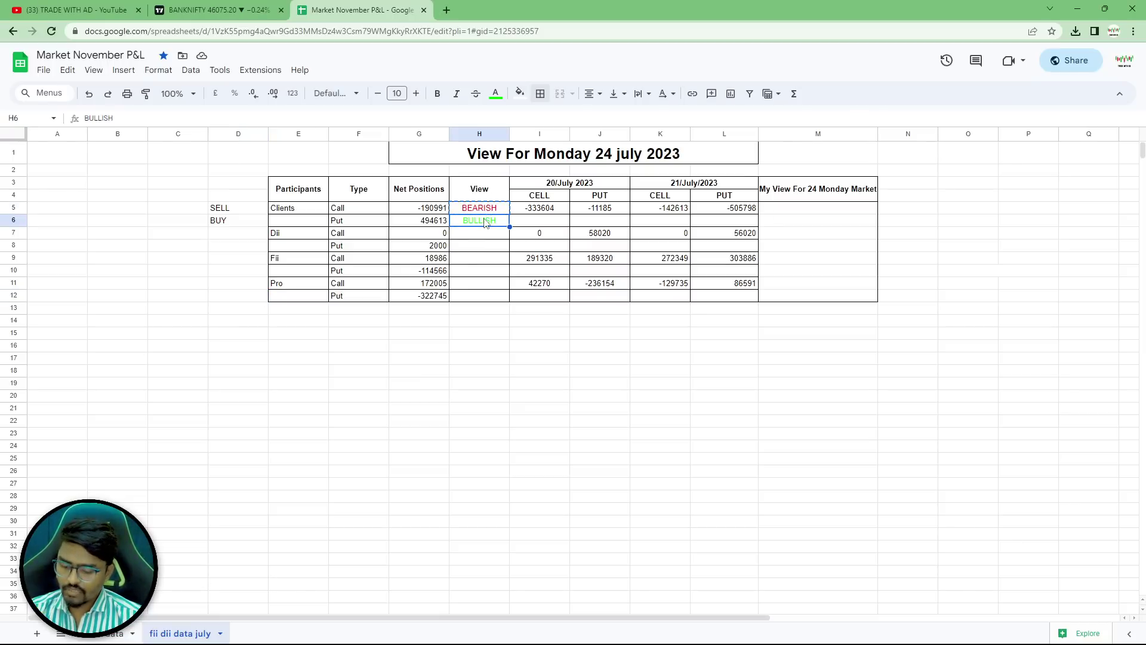
pyautogui.write('BEARISH')
pyautogui.click(484, 385)
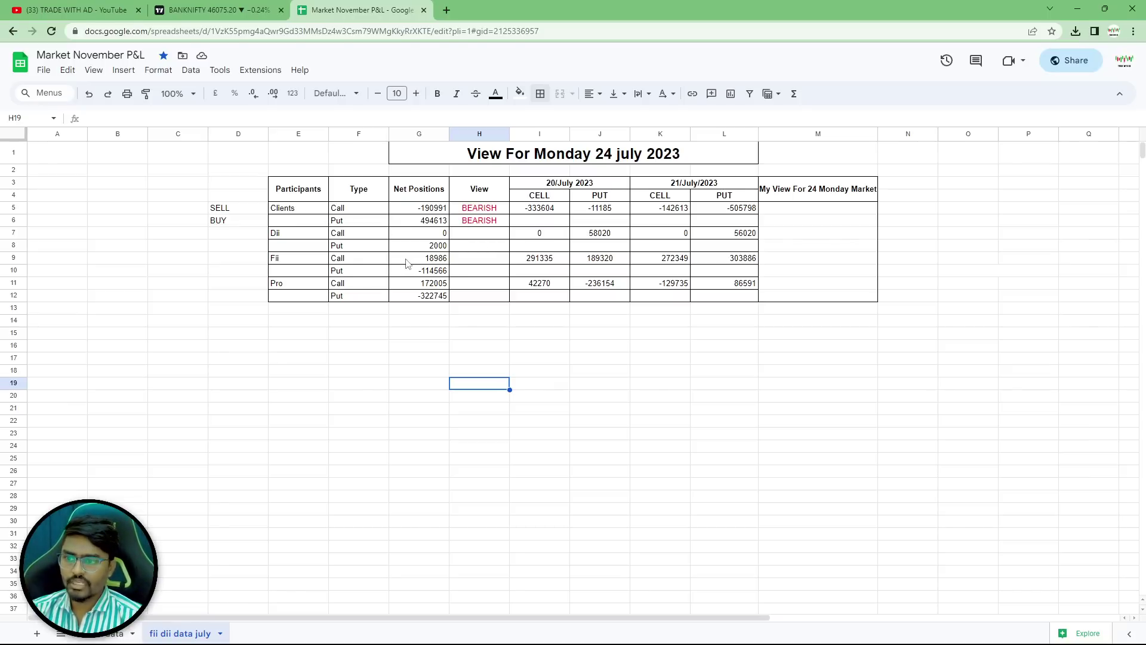
# Fill the Dii views with 0 for the call in H7 and a copy of the red BEARISH entry for the put in H8.
pyautogui.click(484, 239)
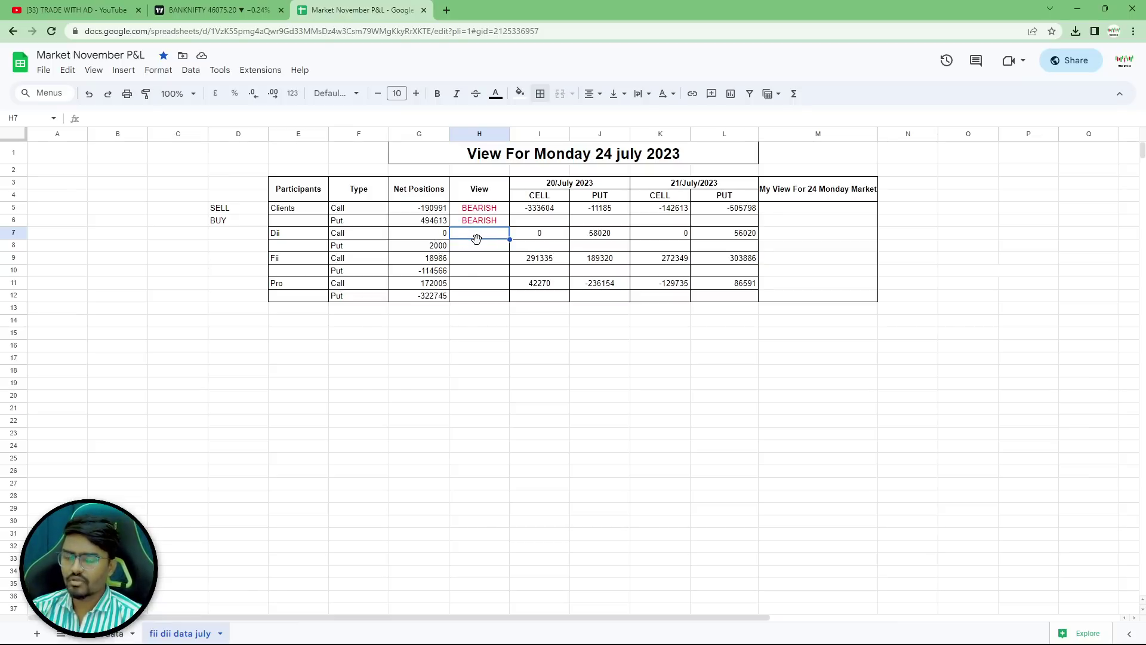
pyautogui.write('0')
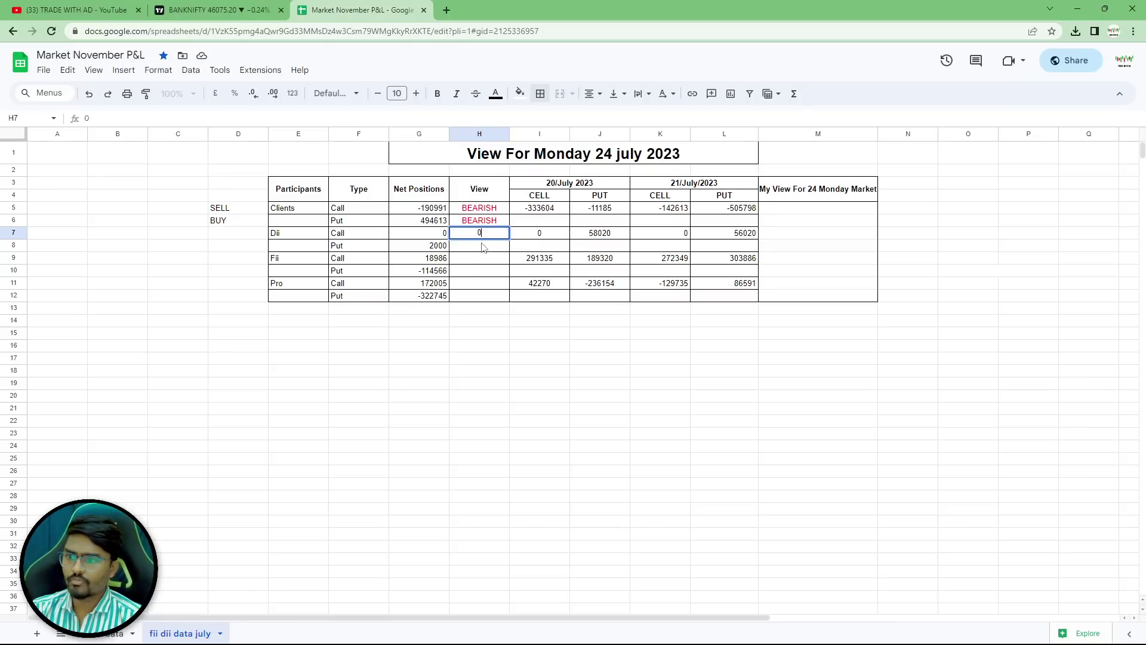
pyautogui.press('Return')
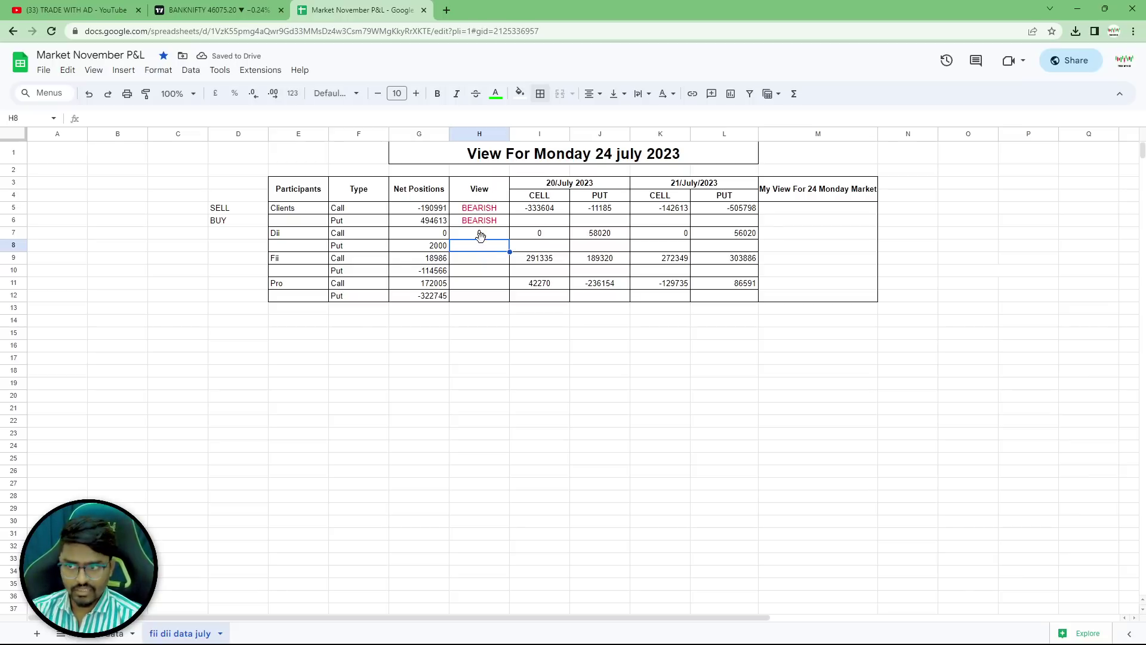
pyautogui.click(480, 224)
pyautogui.hotkey('ctrl', 'c')
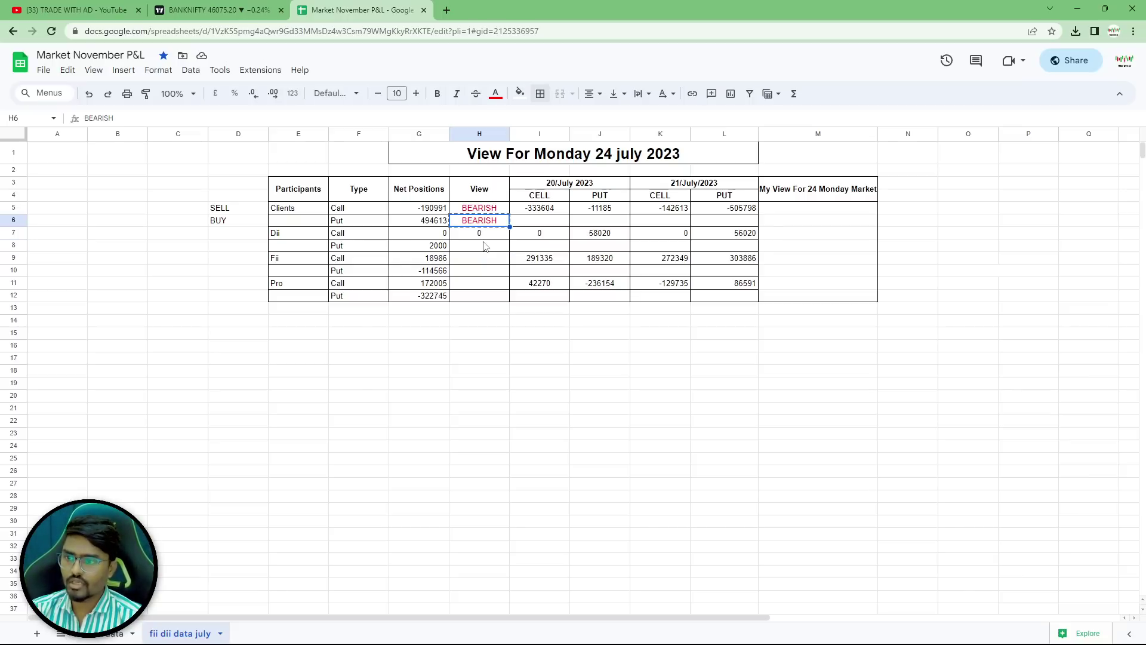
pyautogui.click(485, 246)
pyautogui.hotkey('ctrl', 'v')
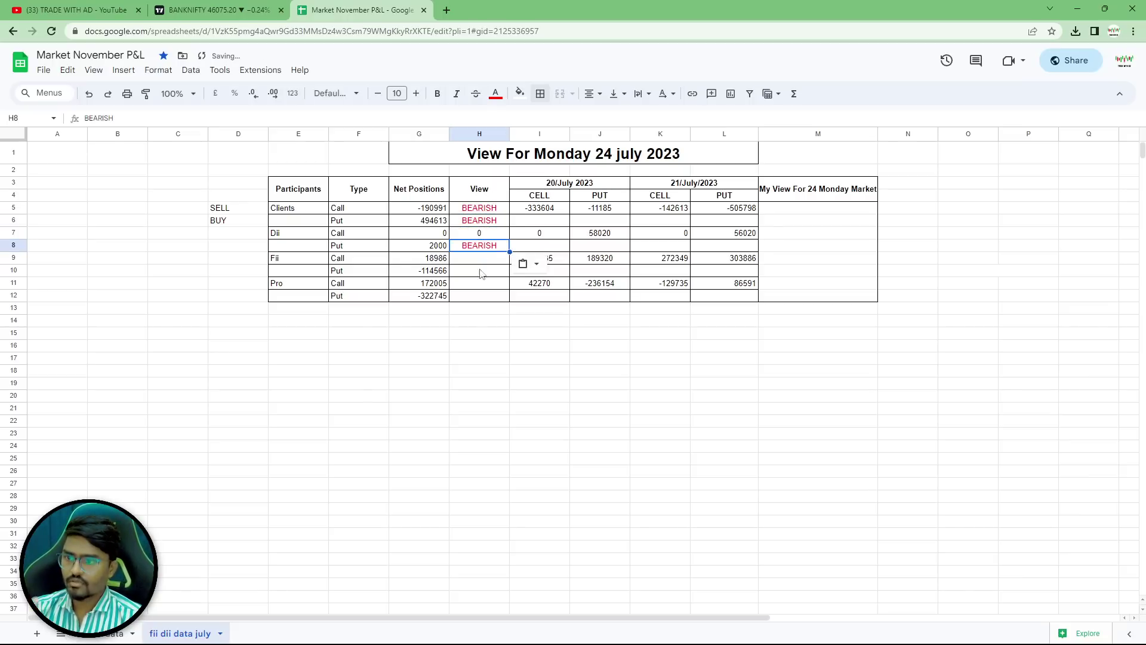
pyautogui.click(405, 371)
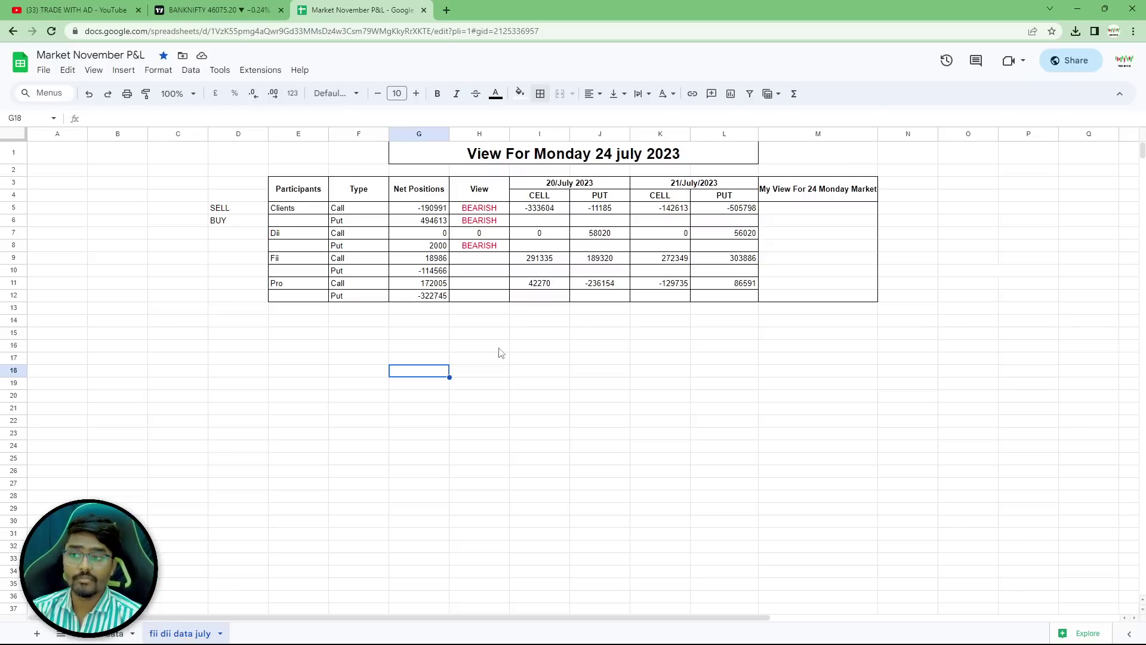
# Enter BULLISH in capitals as the Fii call view in H9.
pyautogui.click(475, 261)
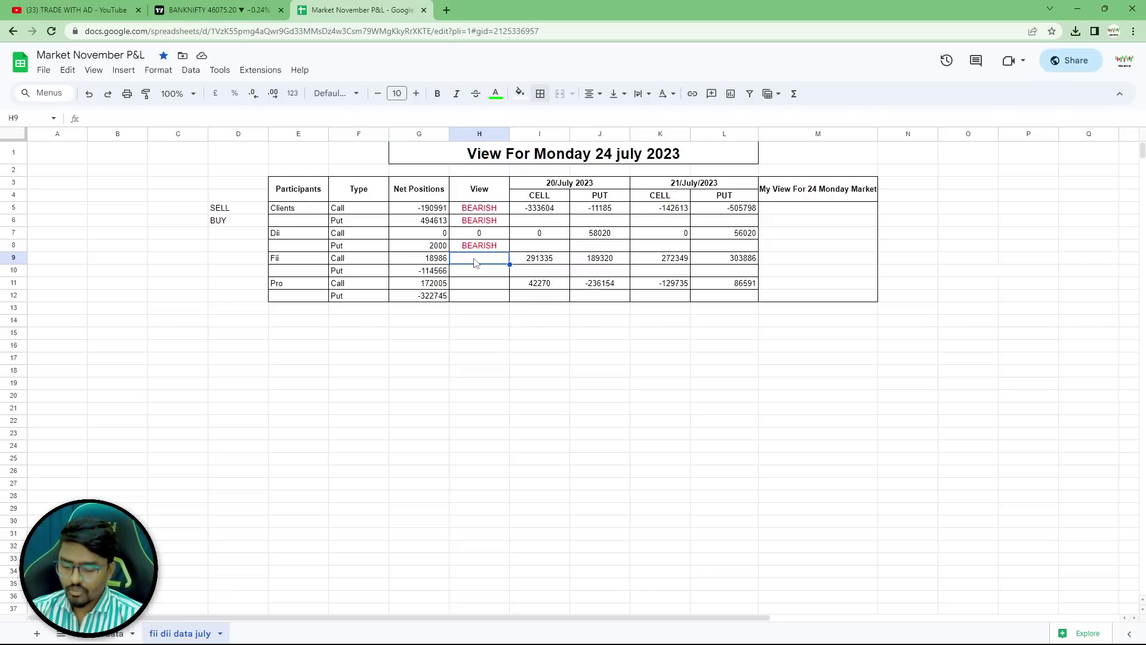
pyautogui.write('bUL')
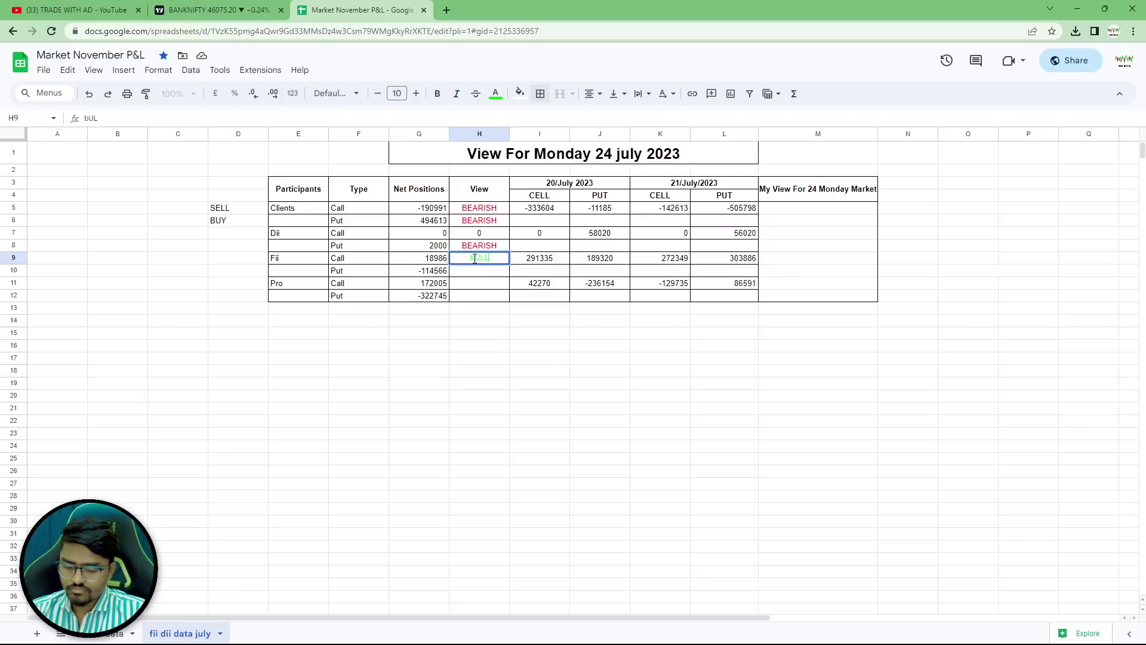
pyautogui.write('LISH')
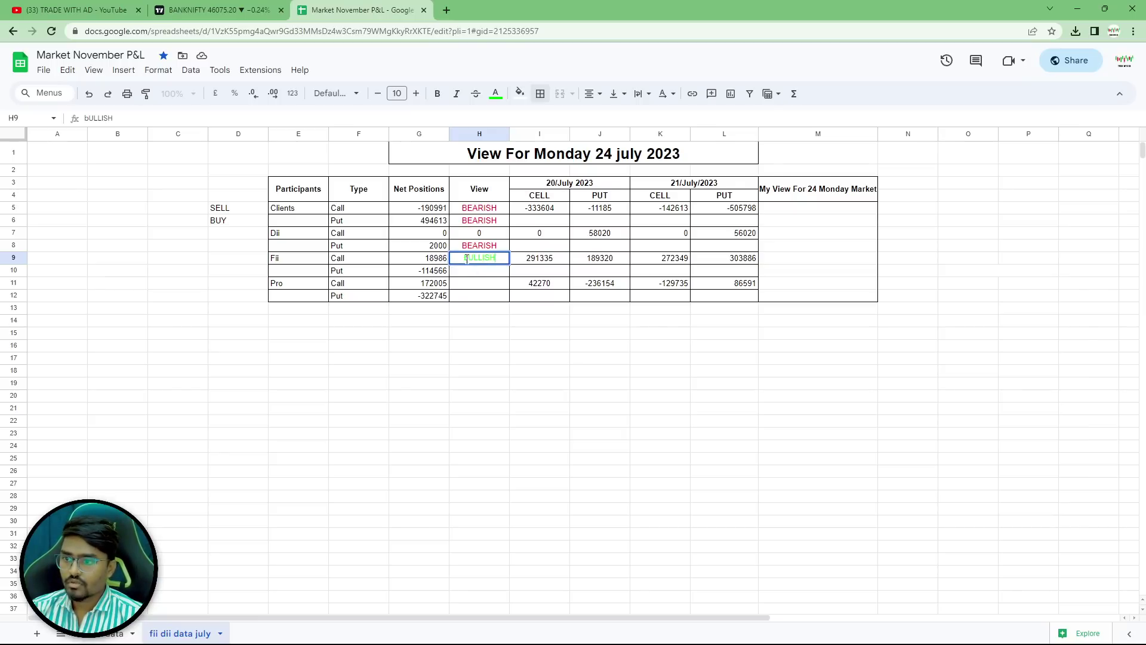
pyautogui.press('Delete')
pyautogui.write('B')
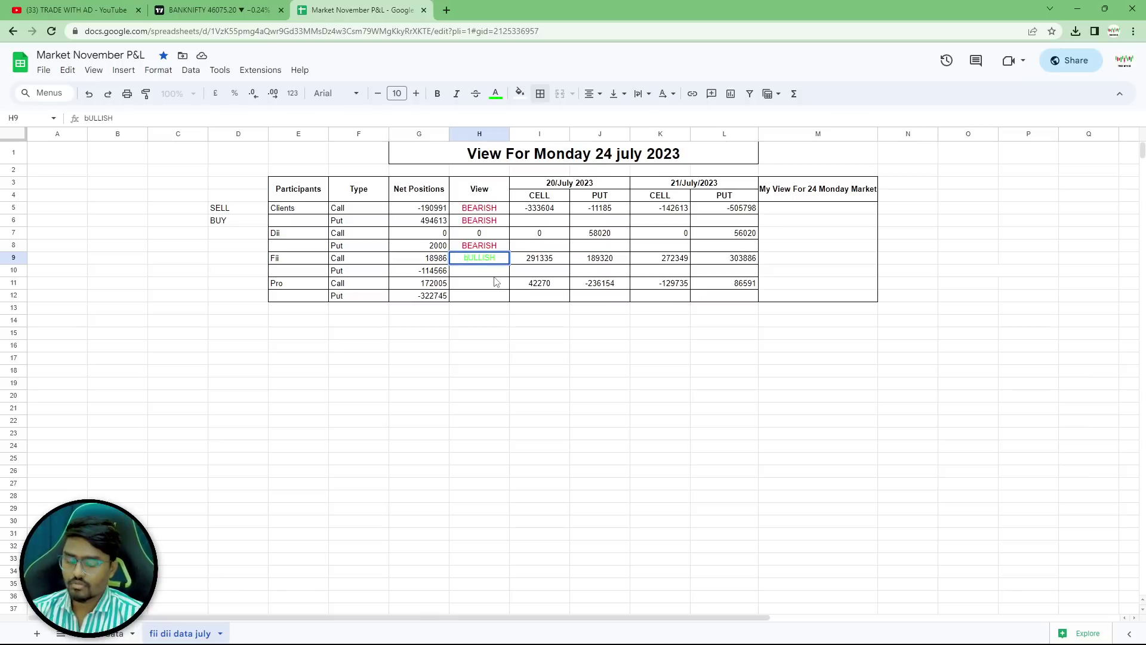
pyautogui.write('B')
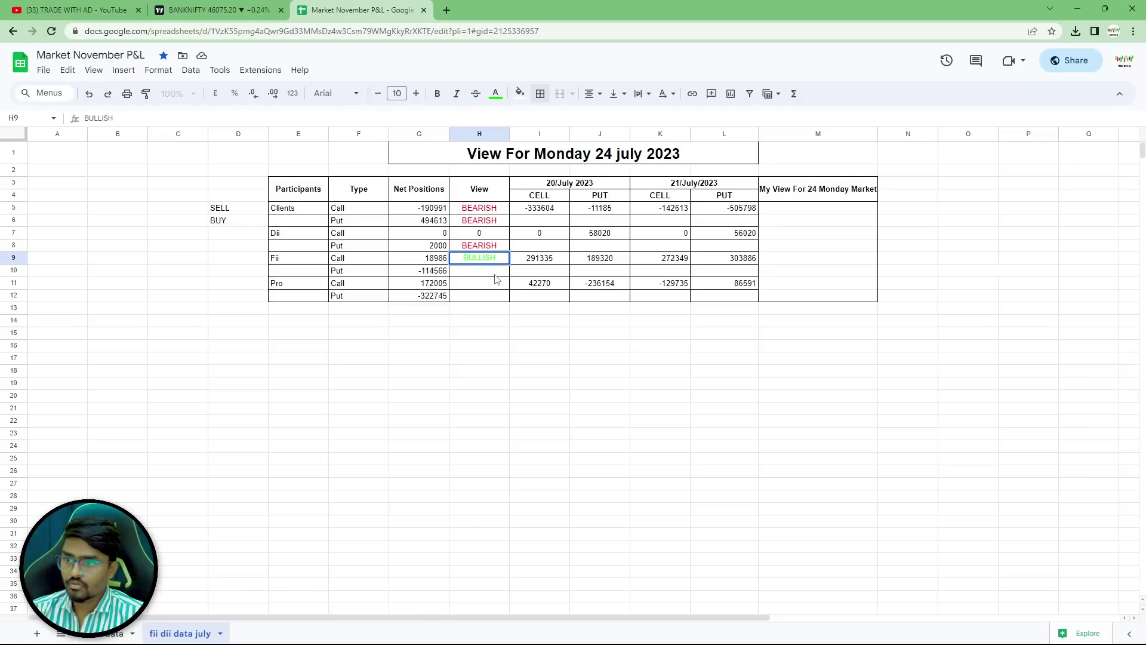
pyautogui.click(478, 320)
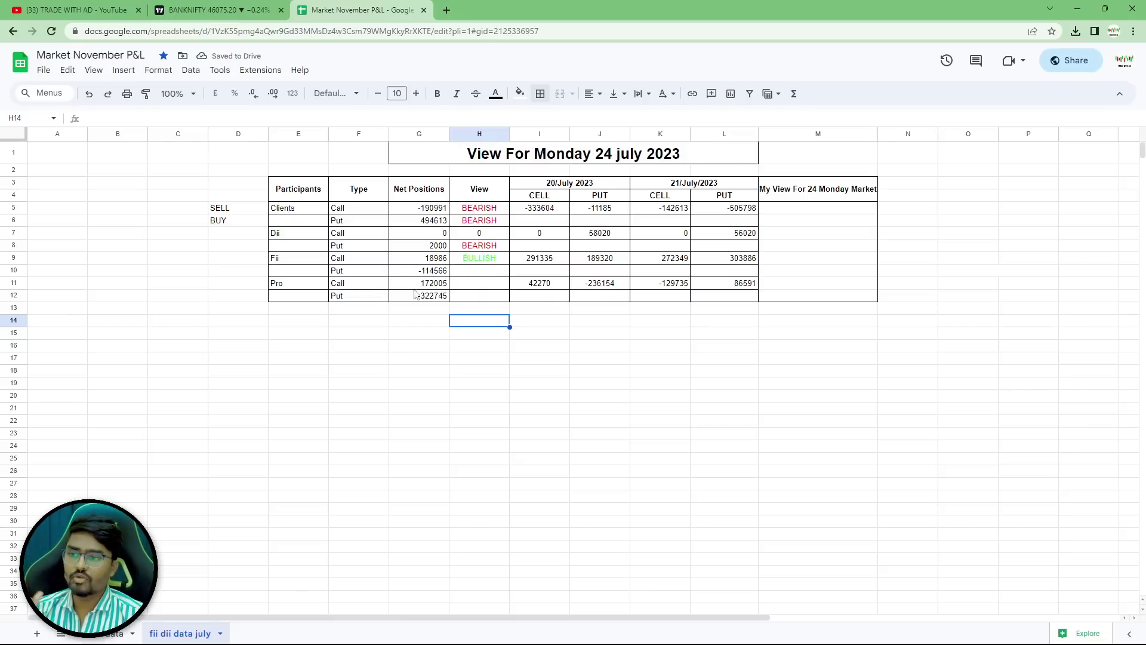
# Sketch rising price arrows beside the table with the annotation pen to explain the Fii put position, and clear the marks.
pyautogui.click(474, 275)
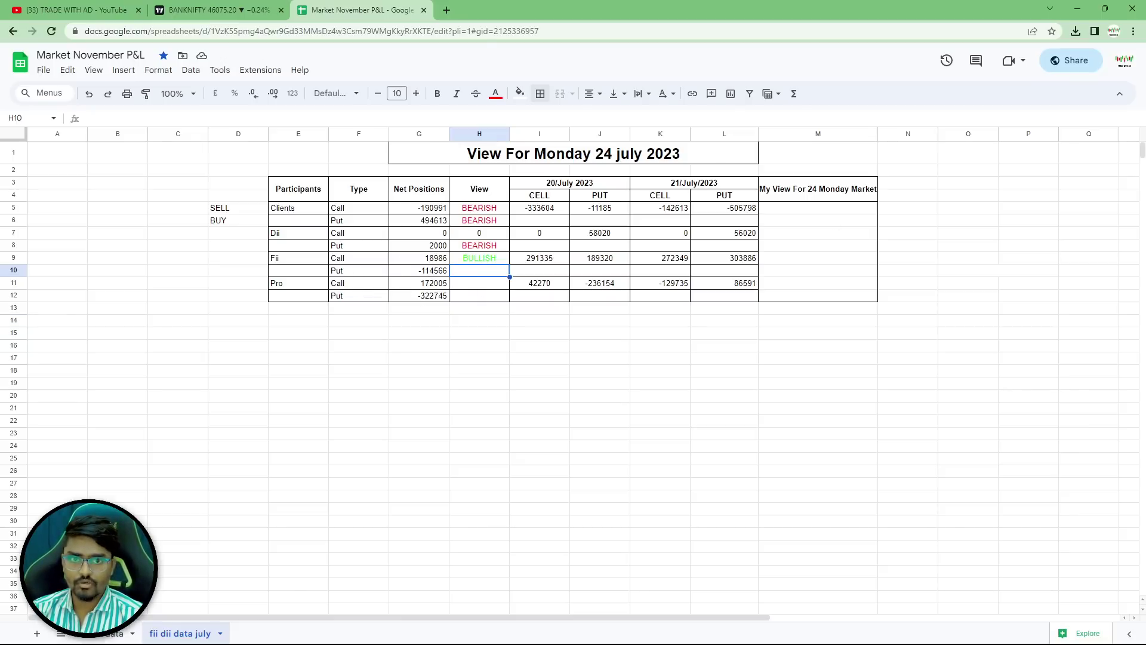
pyautogui.moveTo(841, 412)
pyautogui.mouseDown()
pyautogui.moveTo(901, 371)
pyautogui.moveTo(965, 241)
pyautogui.mouseUp()
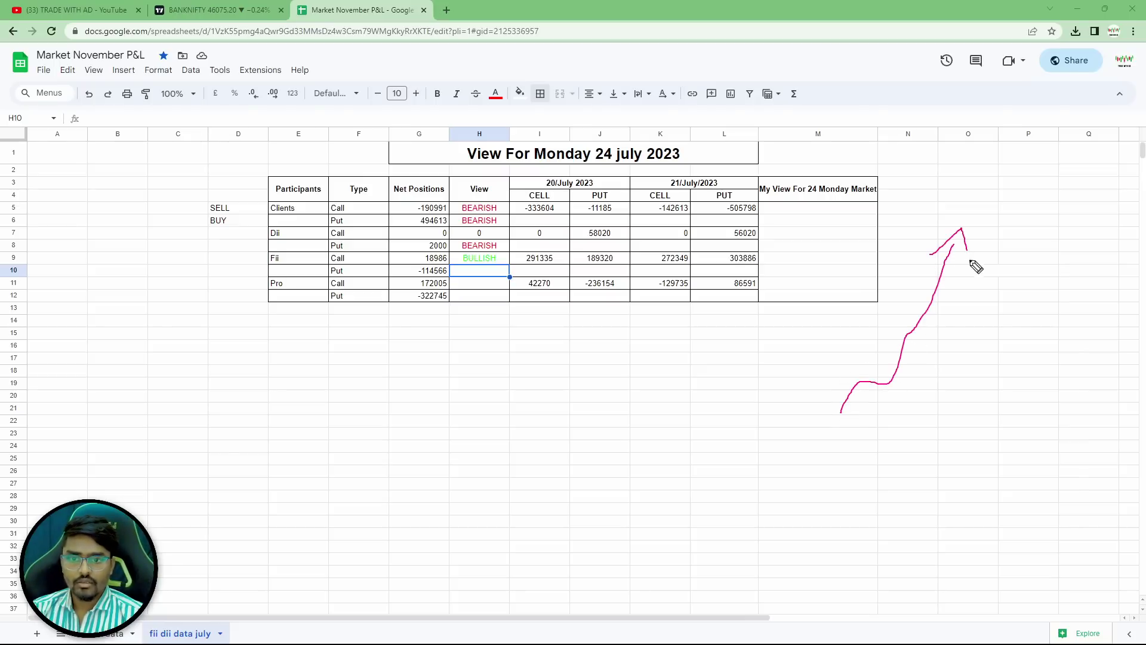
pyautogui.moveTo(943, 413)
pyautogui.mouseDown()
pyautogui.moveTo(1019, 291)
pyautogui.moveTo(1026, 234)
pyautogui.mouseUp()
pyautogui.moveTo(1009, 252); pyautogui.dragTo(1040, 252)
pyautogui.moveTo(1060, 296)
pyautogui.mouseDown()
pyautogui.moveTo(1067, 431)
pyautogui.moveTo(1109, 362)
pyautogui.mouseUp()
pyautogui.press('Escape')
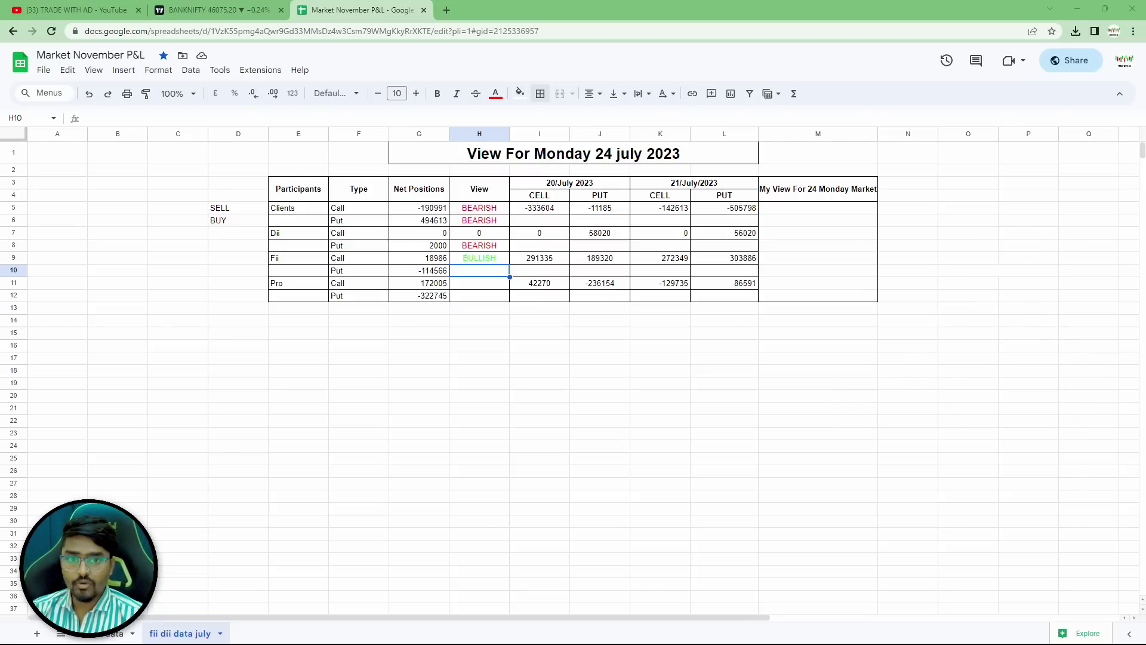
# Copy the green BULLISH entry from H9 into the Fii put view in H10.
pyautogui.press('Up')
pyautogui.hotkey('ctrl', 'c')
pyautogui.click(491, 267)
pyautogui.hotkey('ctrl', 'v')
pyautogui.click(499, 385)
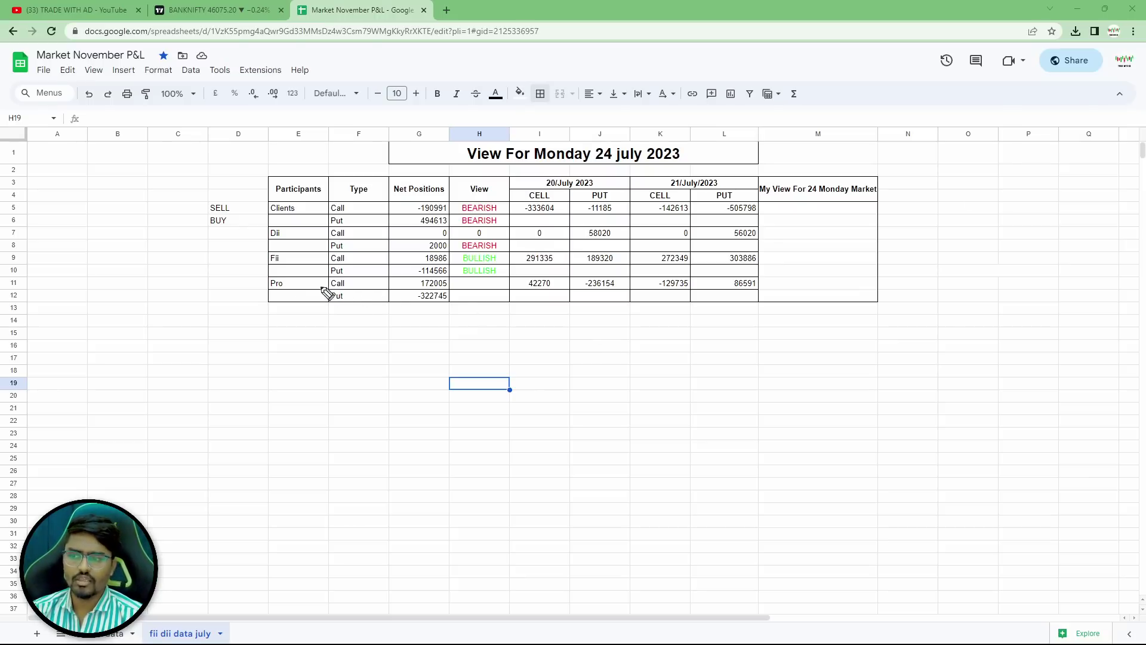
# Tick the Pro Call row and handwrite notes below the table with the annotation pen, and clear the marks.
pyautogui.moveTo(354, 284); pyautogui.dragTo(397, 260)
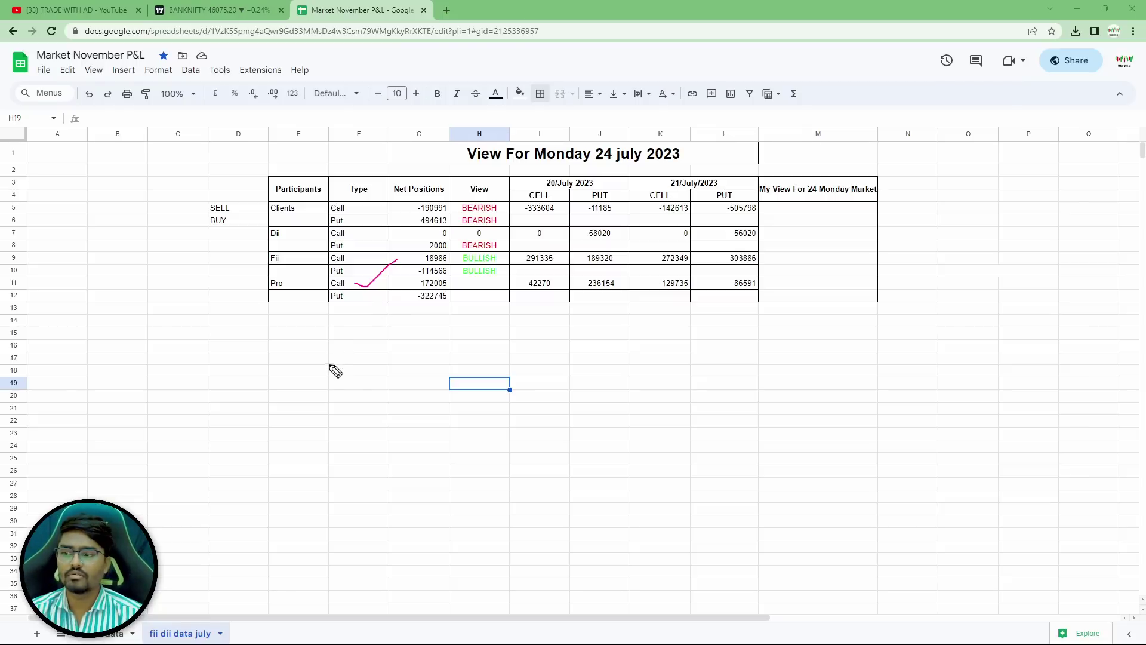
pyautogui.moveTo(338, 363)
pyautogui.mouseDown()
pyautogui.moveTo(341, 387)
pyautogui.moveTo(362, 367)
pyautogui.mouseUp()
pyautogui.moveTo(341, 411)
pyautogui.mouseDown()
pyautogui.moveTo(407, 385)
pyautogui.moveTo(425, 395)
pyautogui.mouseUp()
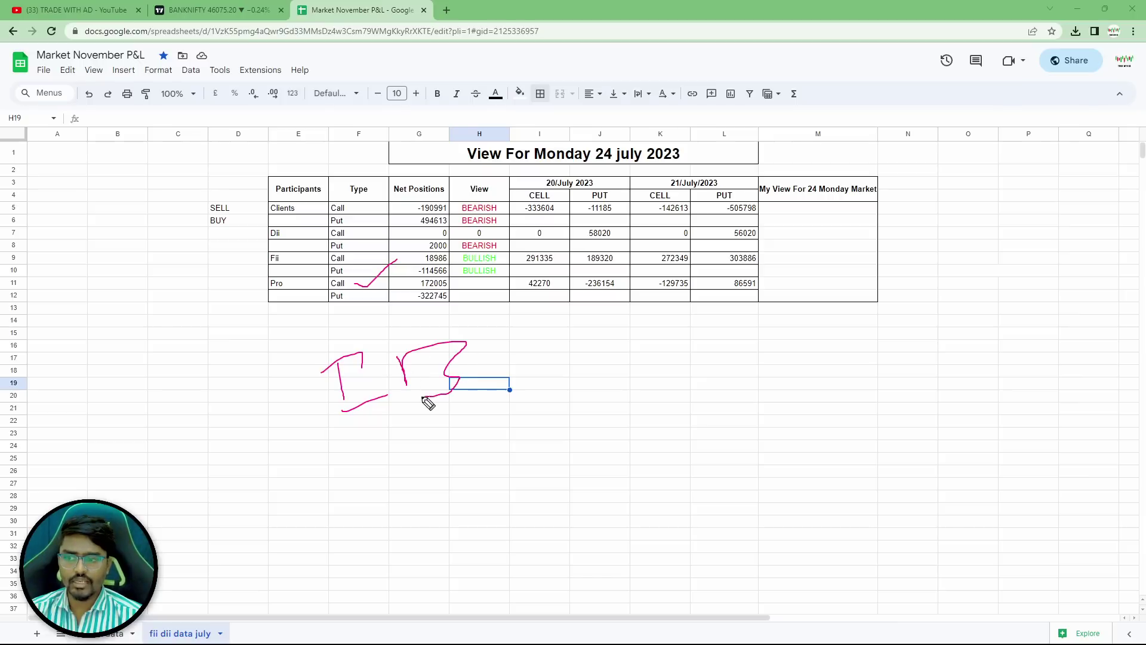
pyautogui.moveTo(428, 444)
pyautogui.mouseDown()
pyautogui.moveTo(593, 407)
pyautogui.moveTo(624, 370)
pyautogui.moveTo(669, 385)
pyautogui.mouseUp()
pyautogui.moveTo(772, 412)
pyautogui.mouseDown()
pyautogui.moveTo(774, 423)
pyautogui.moveTo(907, 329)
pyautogui.mouseUp()
pyautogui.press('Escape')
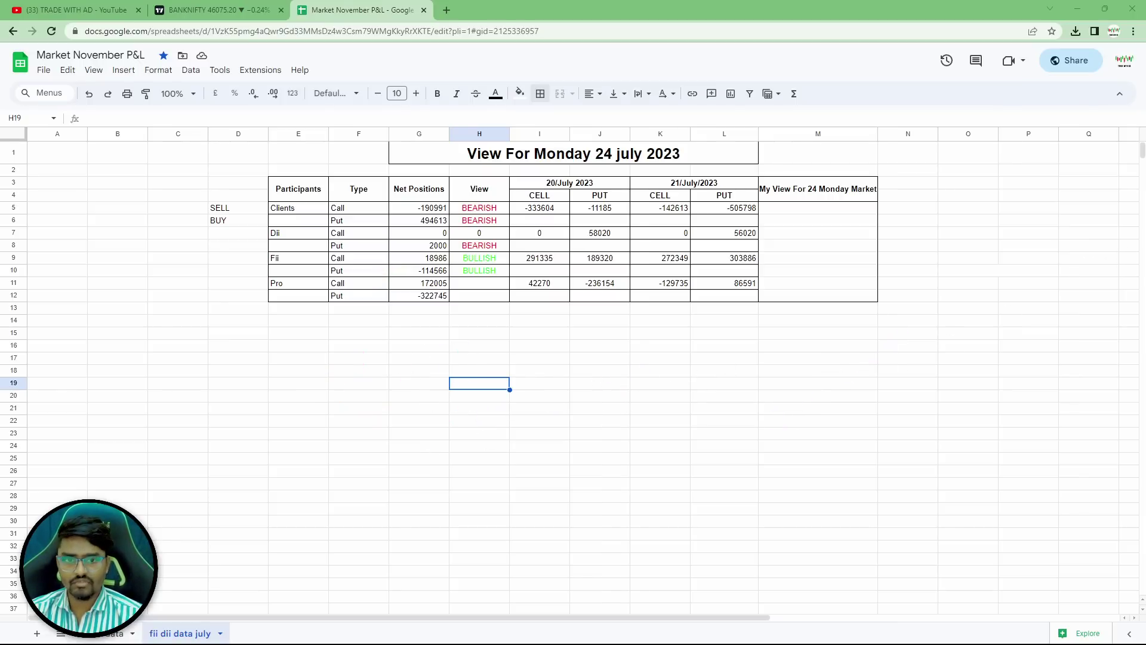
# Copy the green BULLISH entry from H9 into the Pro call and put views in H11 and H12.
pyautogui.click(441, 287)
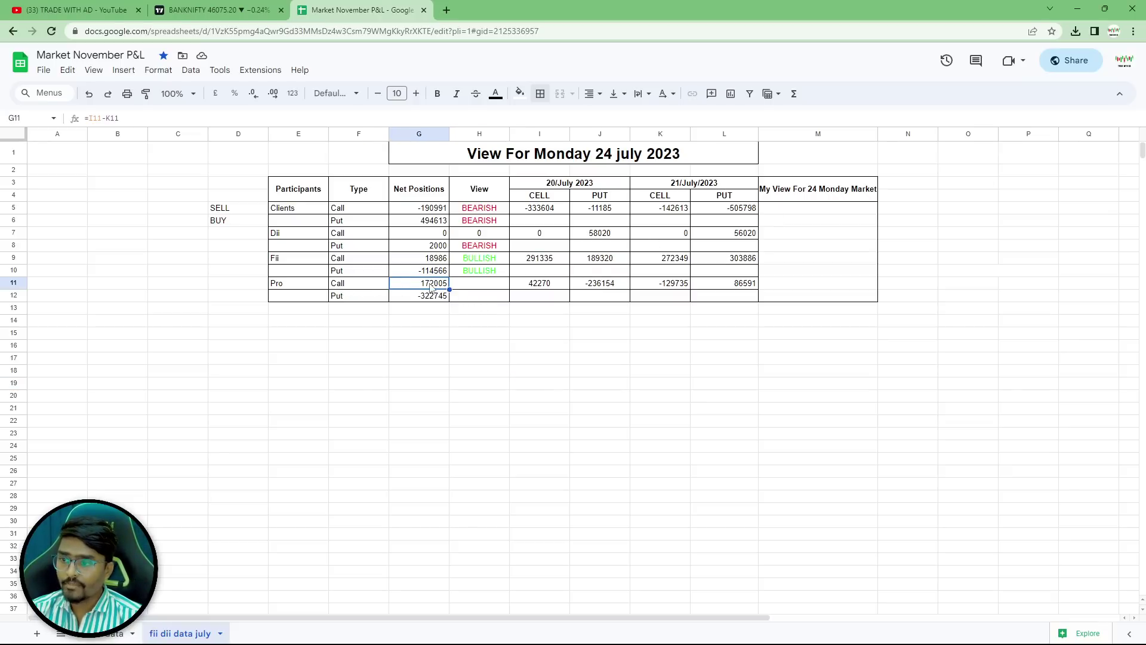
pyautogui.click(475, 258)
pyautogui.hotkey('ctrl', 'c')
pyautogui.click(478, 286)
pyautogui.hotkey('ctrl', 'v')
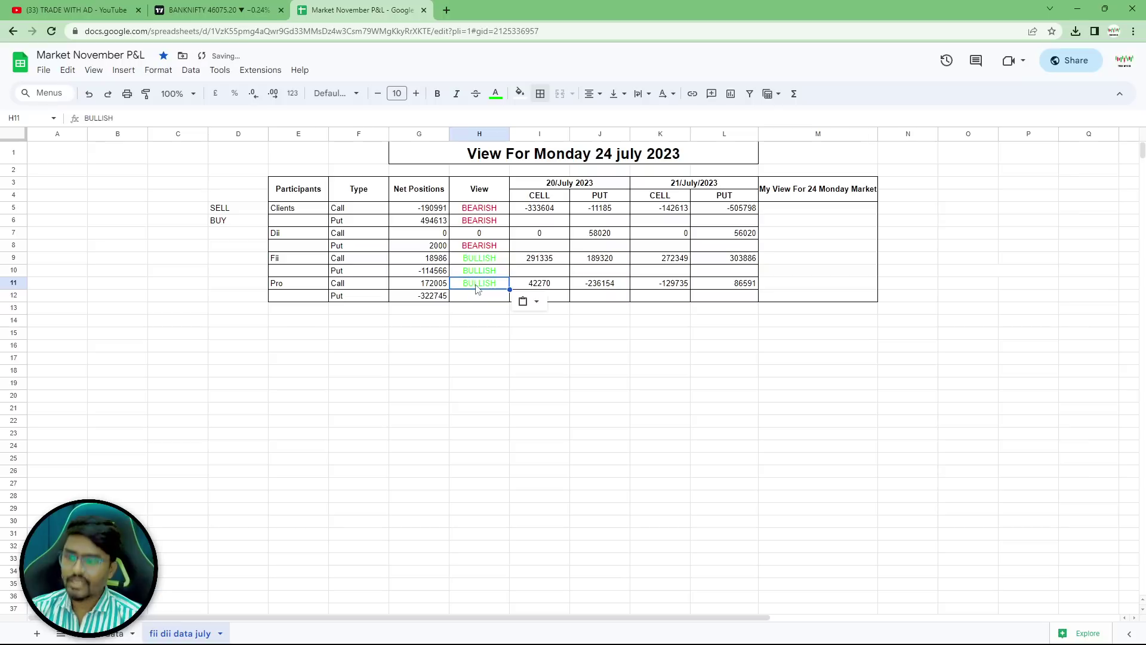
pyautogui.click(475, 295)
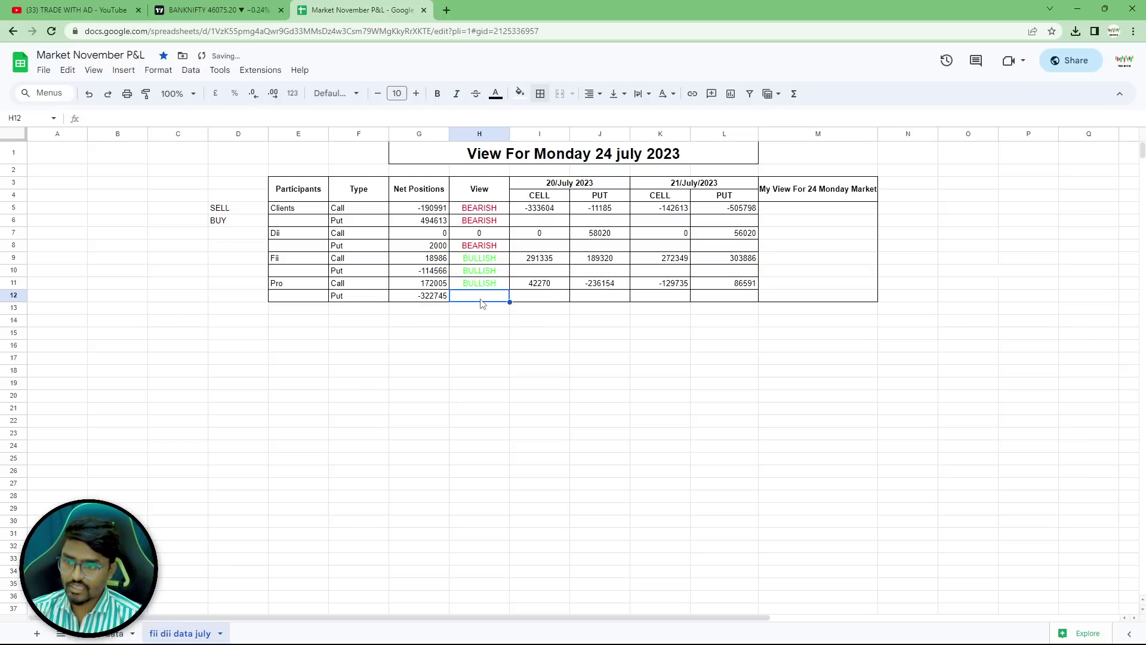
pyautogui.hotkey('ctrl', 'v')
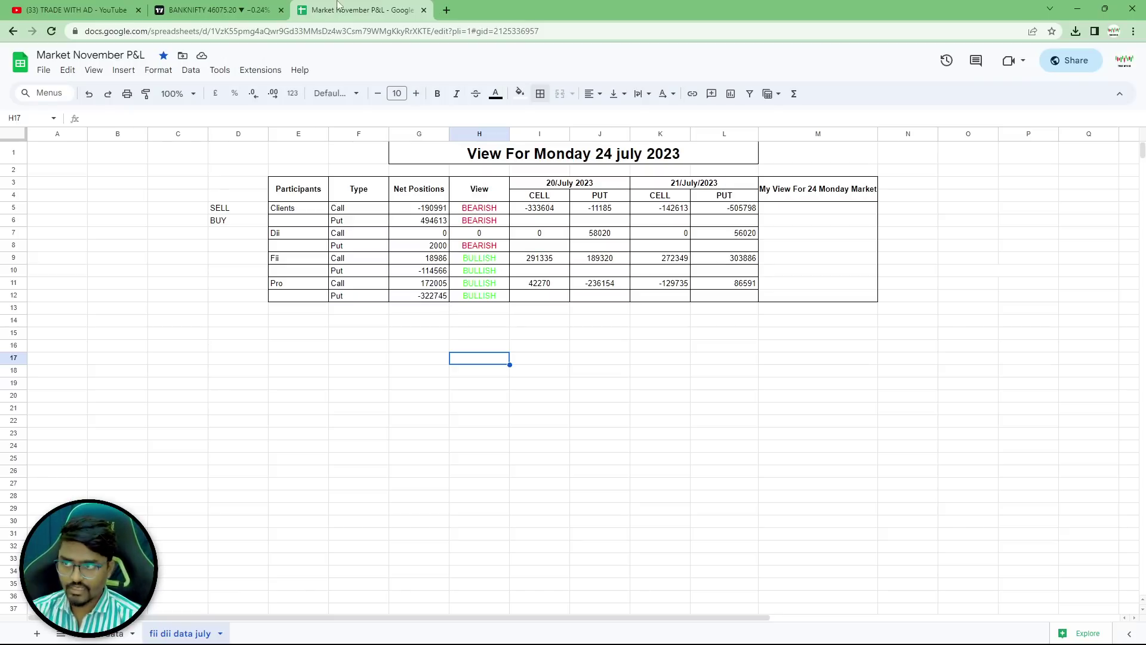
# Switch to TradingView and show a longer stretch of the 15-minute Nifty Bank price history.
pyautogui.click(251, 9)
pyautogui.scroll(-2, 716, 412)
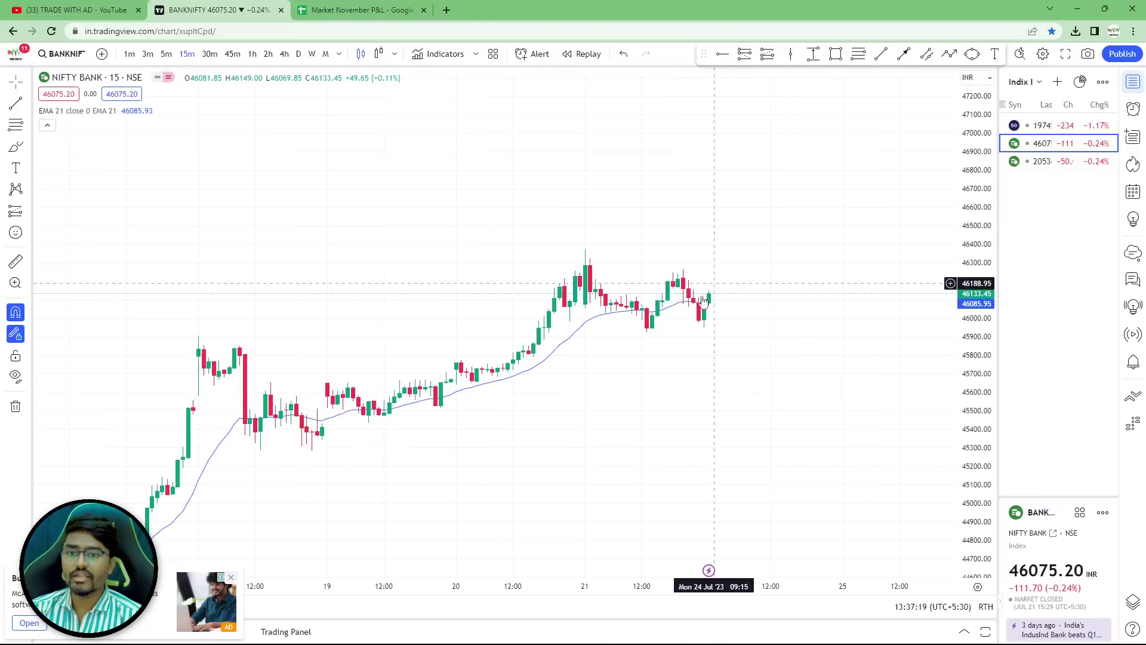
# Switch to the Market November P&L sheet and enter Bullish in M7 under My View For 24 Monday Market.
pyautogui.click(358, 10)
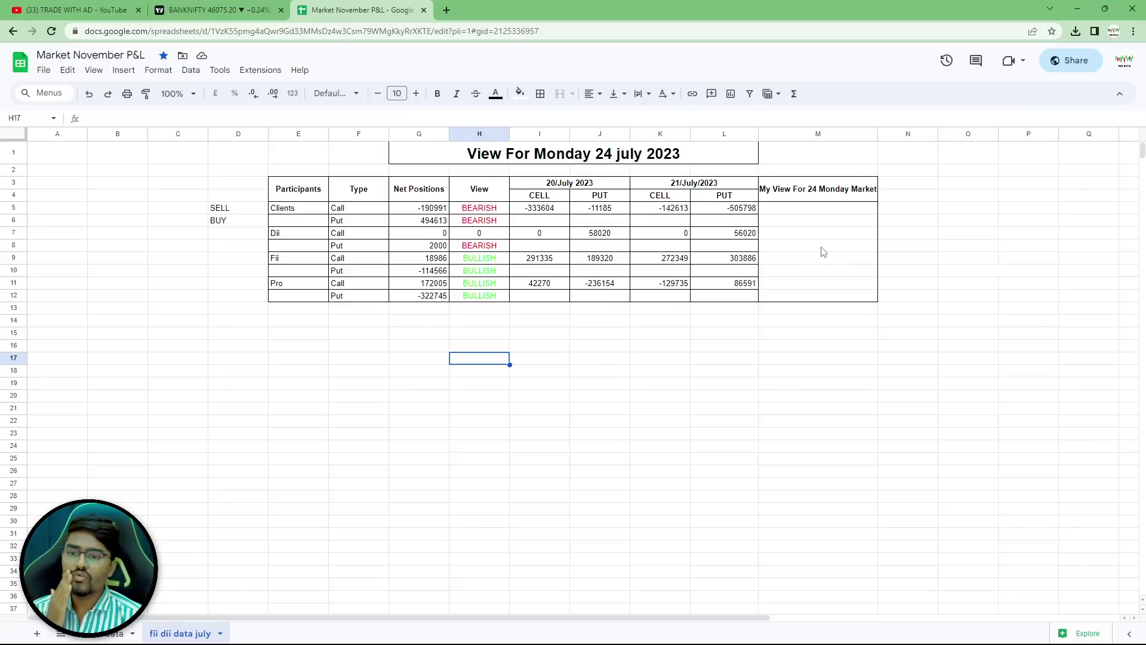
pyautogui.click(793, 234)
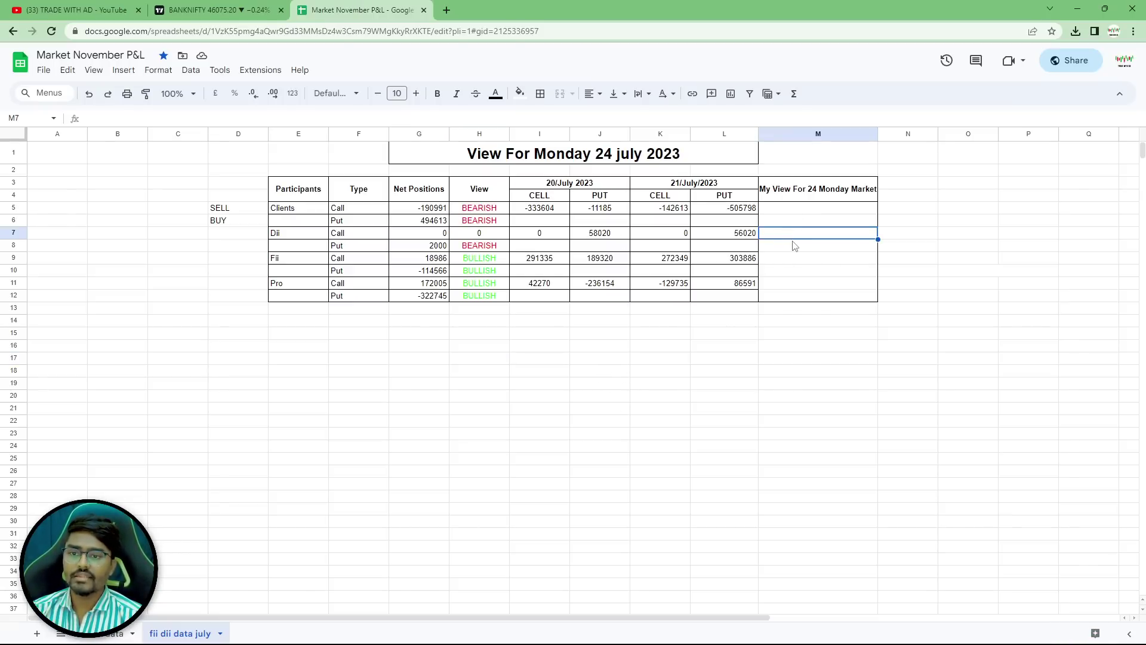
pyautogui.write('BI')
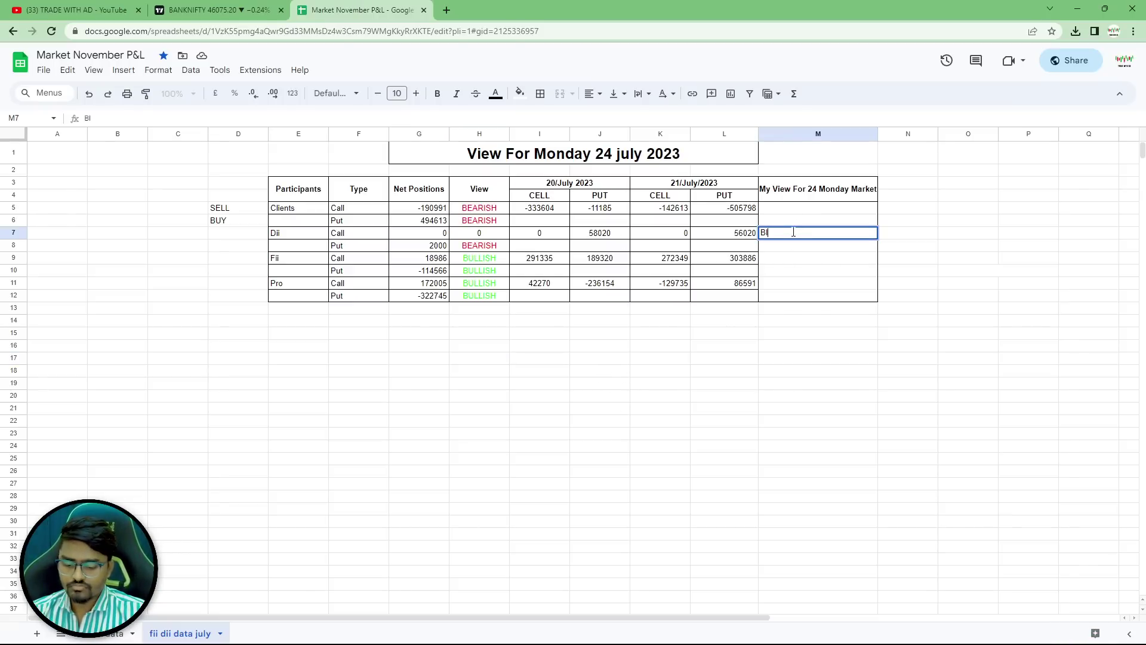
pyautogui.write('LLIS')
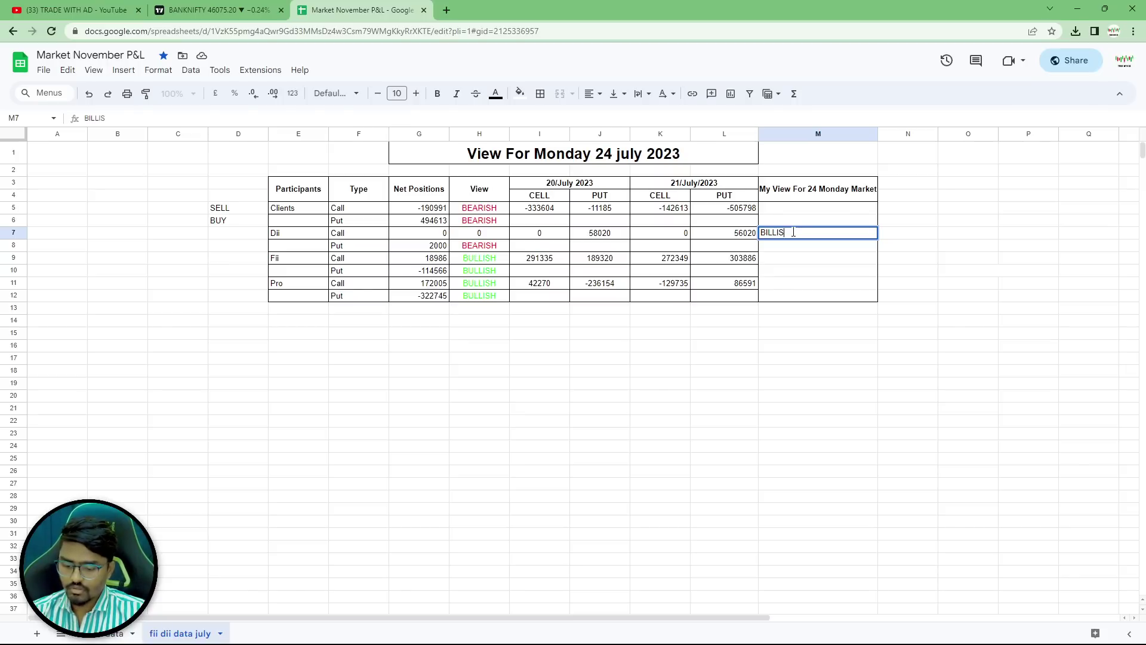
pyautogui.click(856, 370)
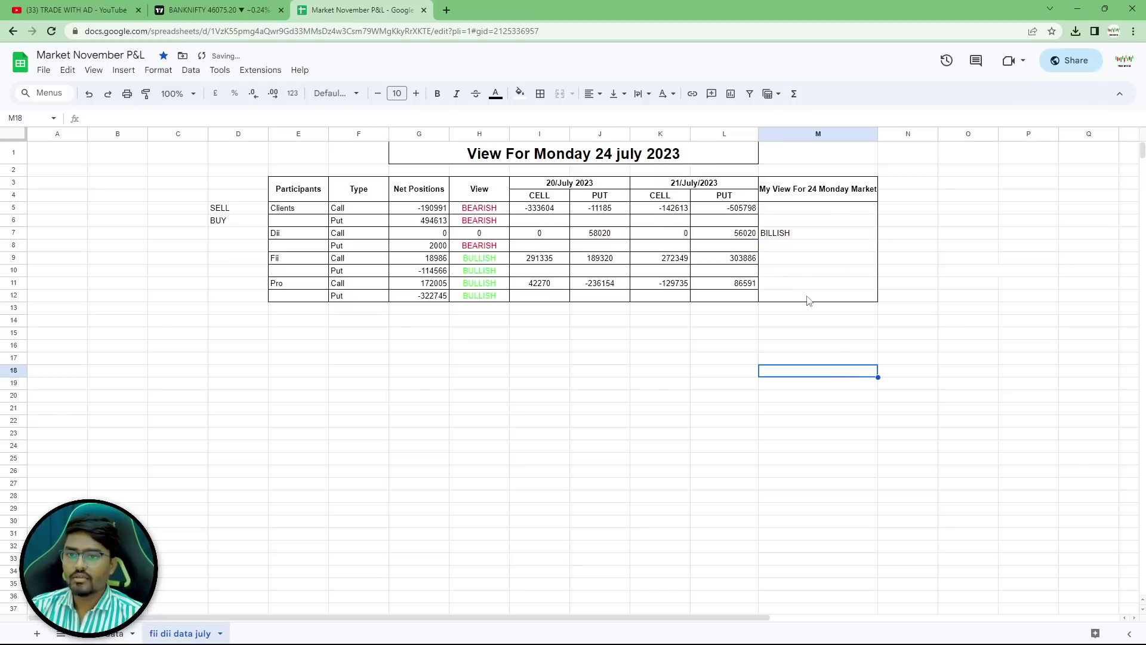
pyautogui.click(791, 238)
pyautogui.press('Delete')
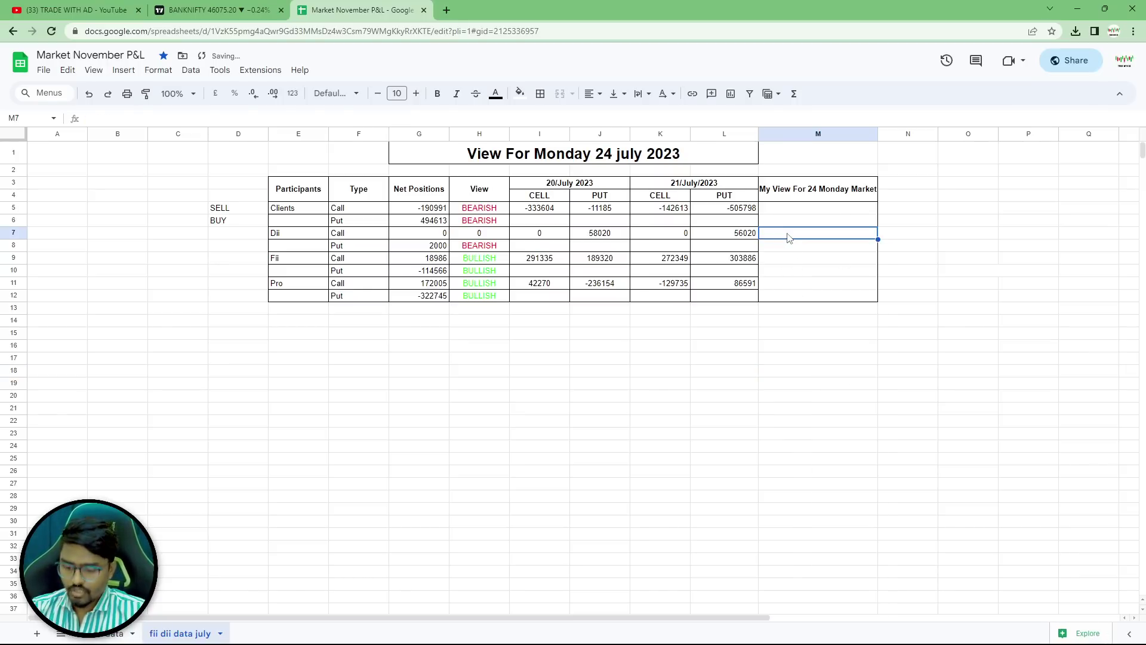
pyautogui.write('bU')
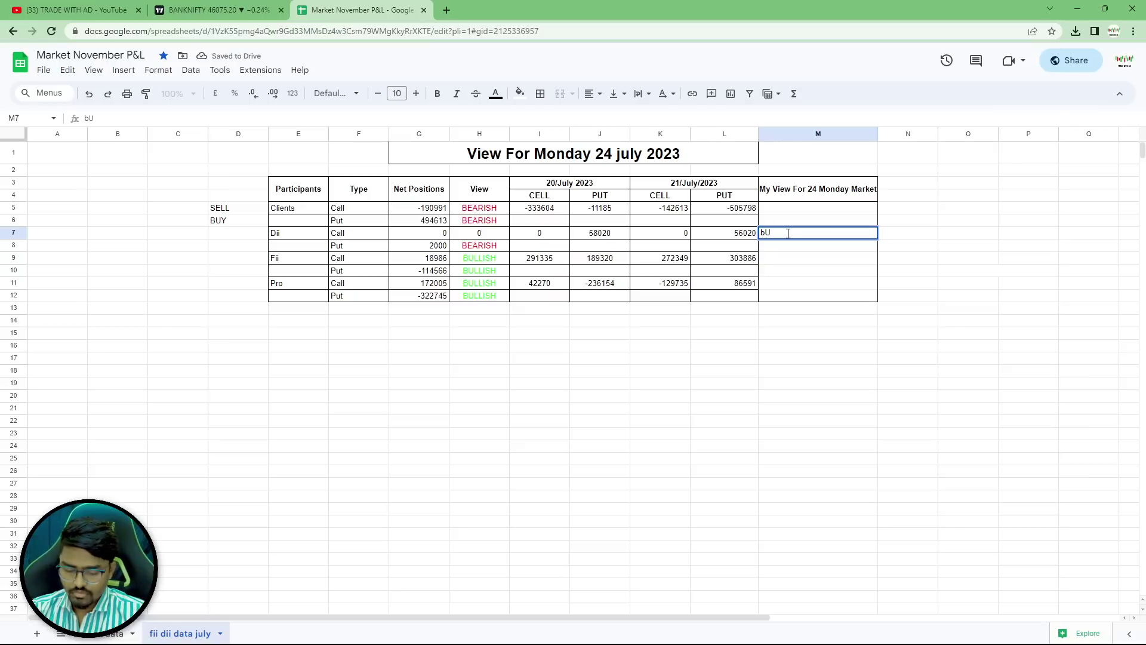
pyautogui.press('BackSpace')
pyautogui.write('Bullish')
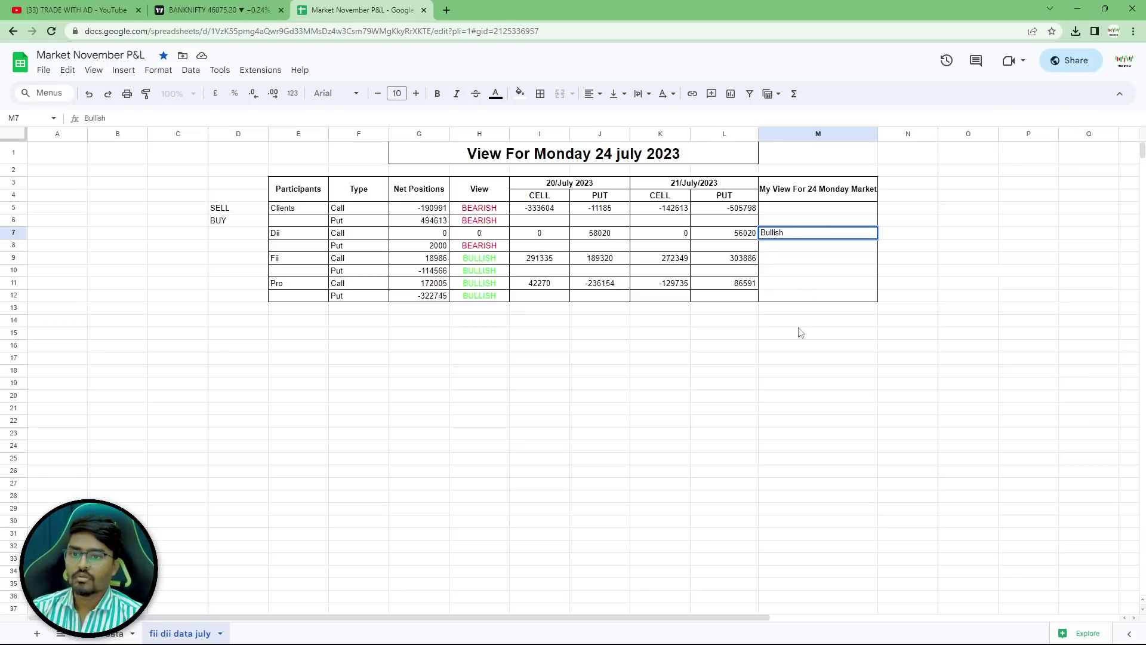
pyautogui.click(787, 372)
# Center the entry in M7 horizontally.
pyautogui.click(789, 233)
pyautogui.click(590, 96)
pyautogui.click(617, 119)
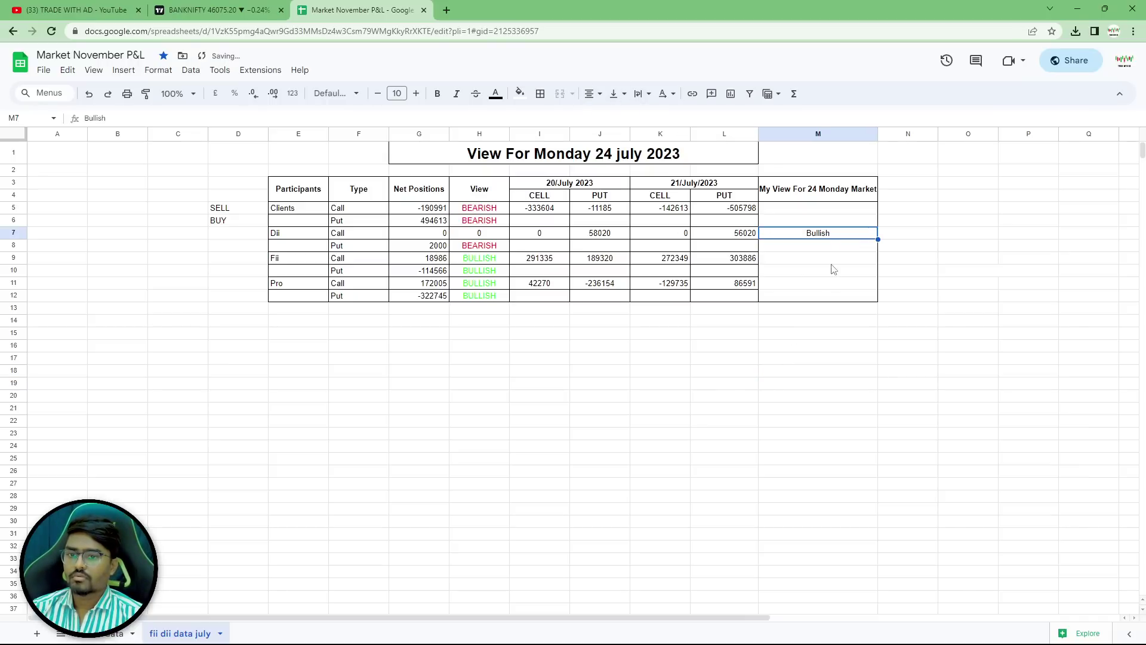
pyautogui.click(585, 412)
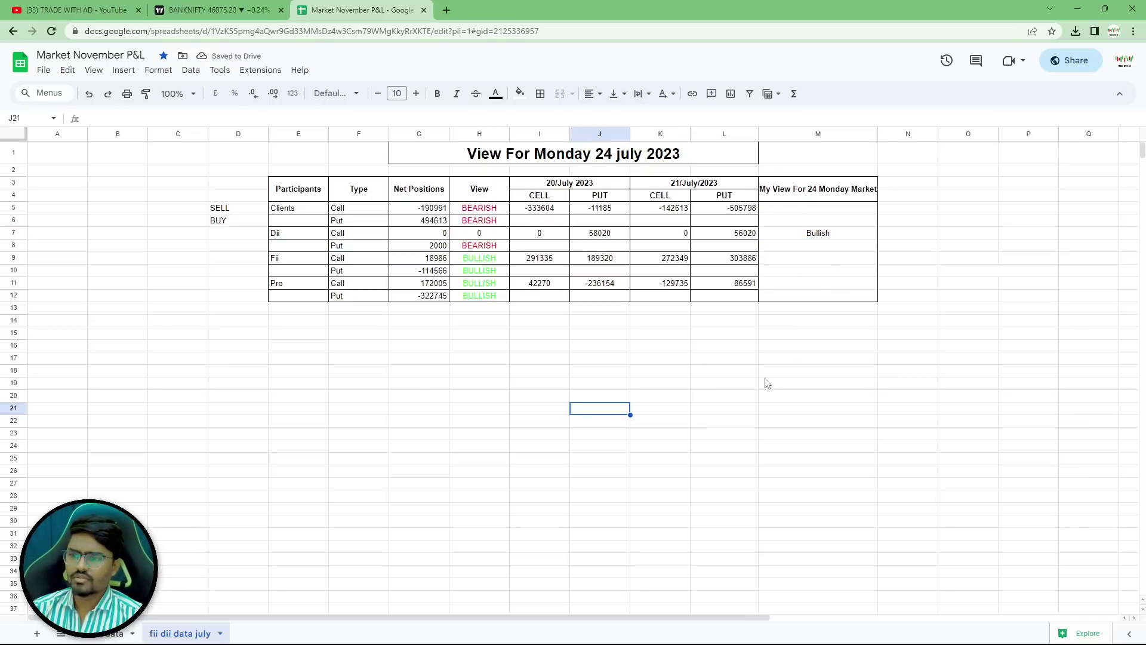
# Replace the entry in M7 with UPSIDE.
pyautogui.click(837, 235)
pyautogui.press('Delete')
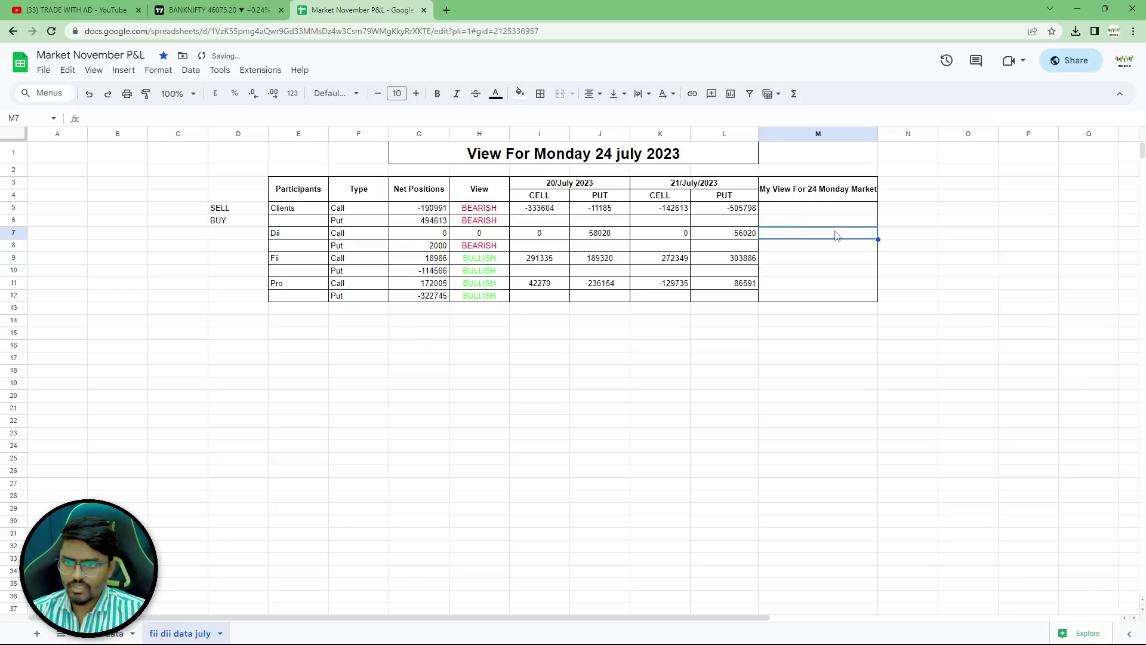
pyautogui.write('updife')
pyautogui.press('BackSpace')
pyautogui.press('BackSpace')
pyautogui.press('BackSpace')
pyautogui.press('BackSpace')
pyautogui.press('BackSpace')
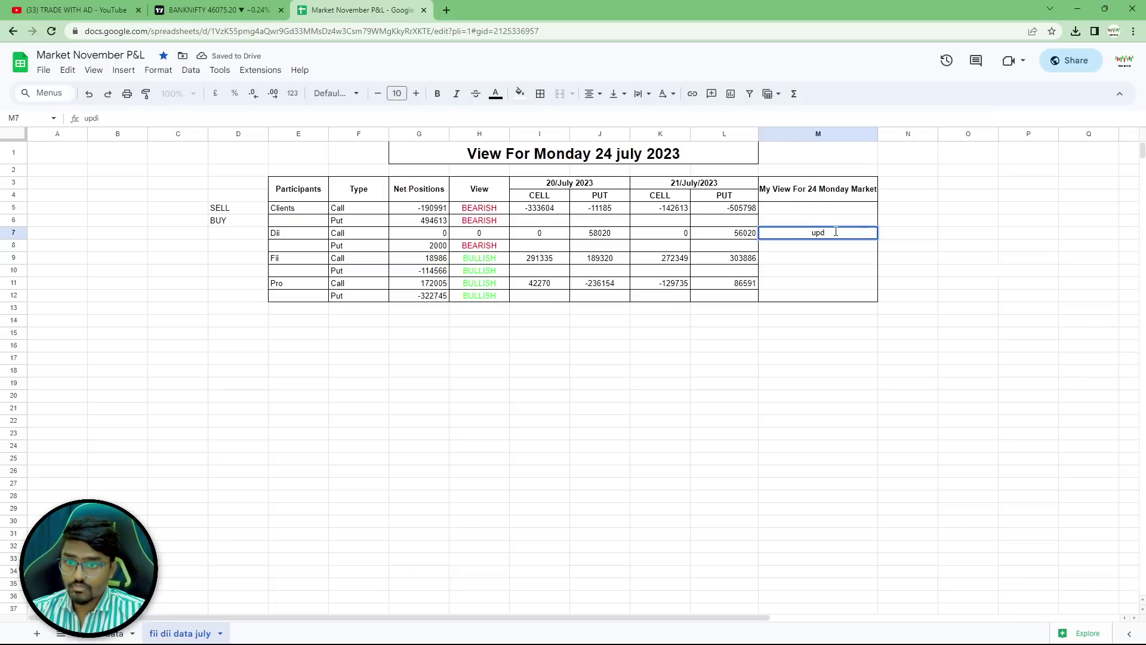
pyautogui.write('UPSIDE')
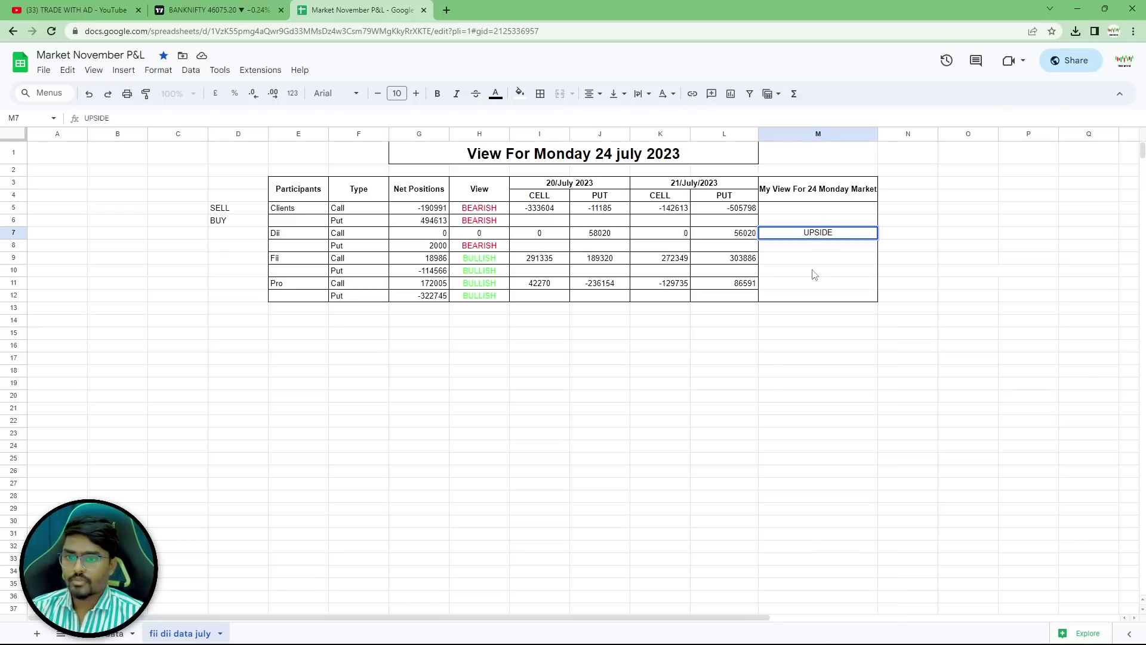
pyautogui.click(814, 273)
pyautogui.click(932, 446)
pyautogui.moveTo(811, 208); pyautogui.dragTo(822, 287)
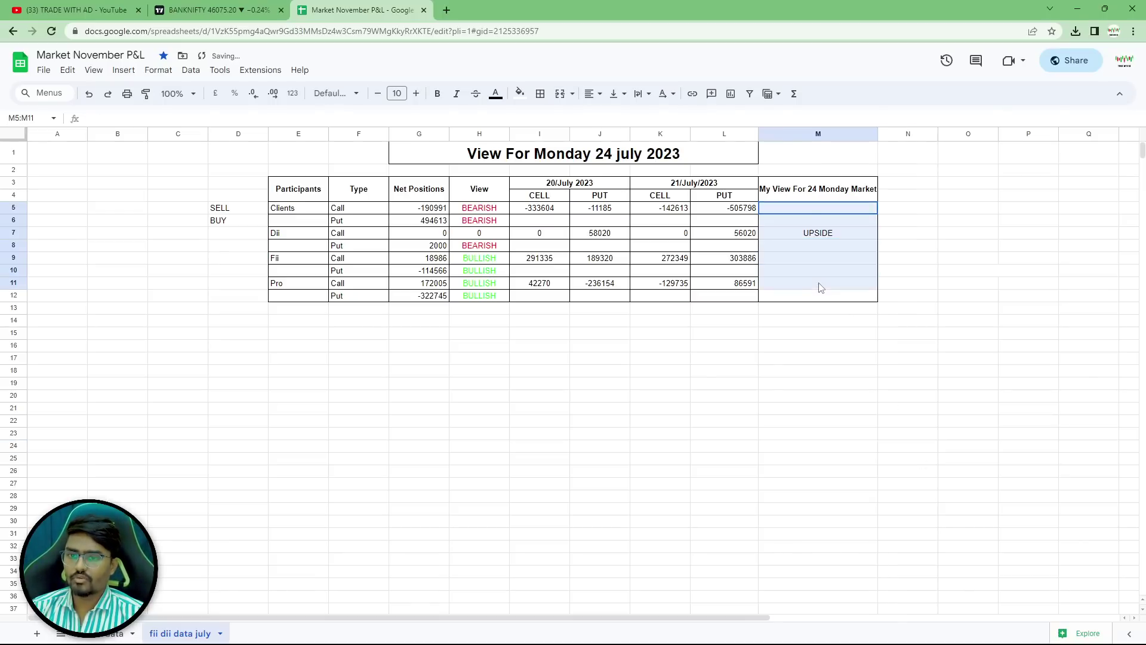
pyautogui.click(889, 421)
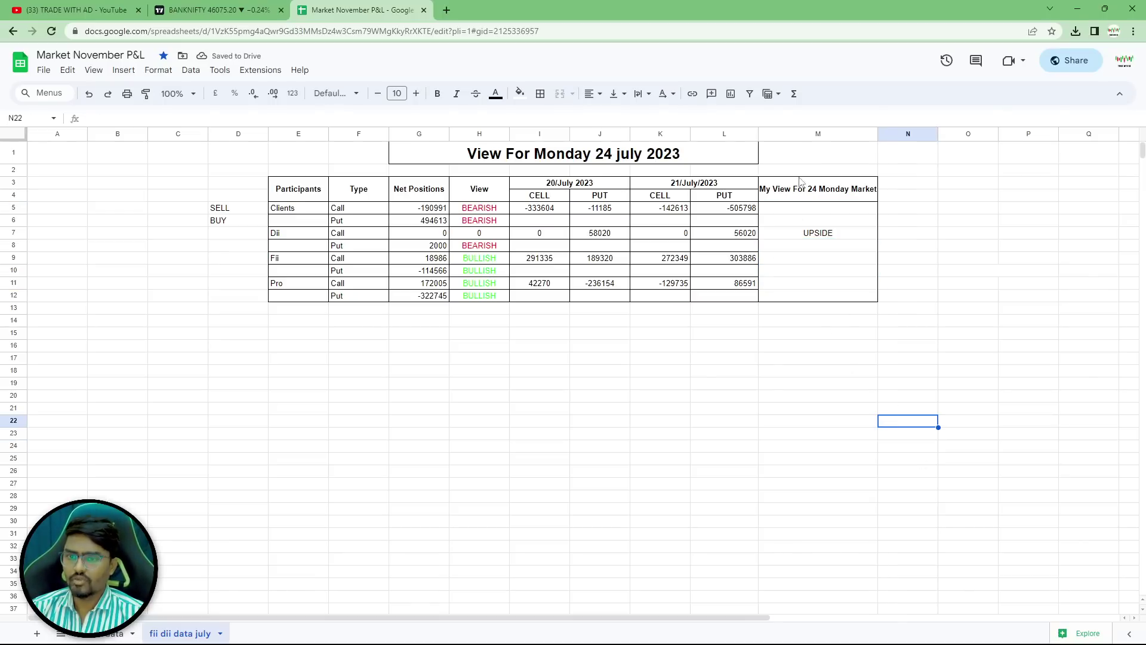
# Copy the green BULLISH entry from H9 into M8, below UPSIDE in the market view column.
pyautogui.click(816, 234)
pyautogui.click(807, 261)
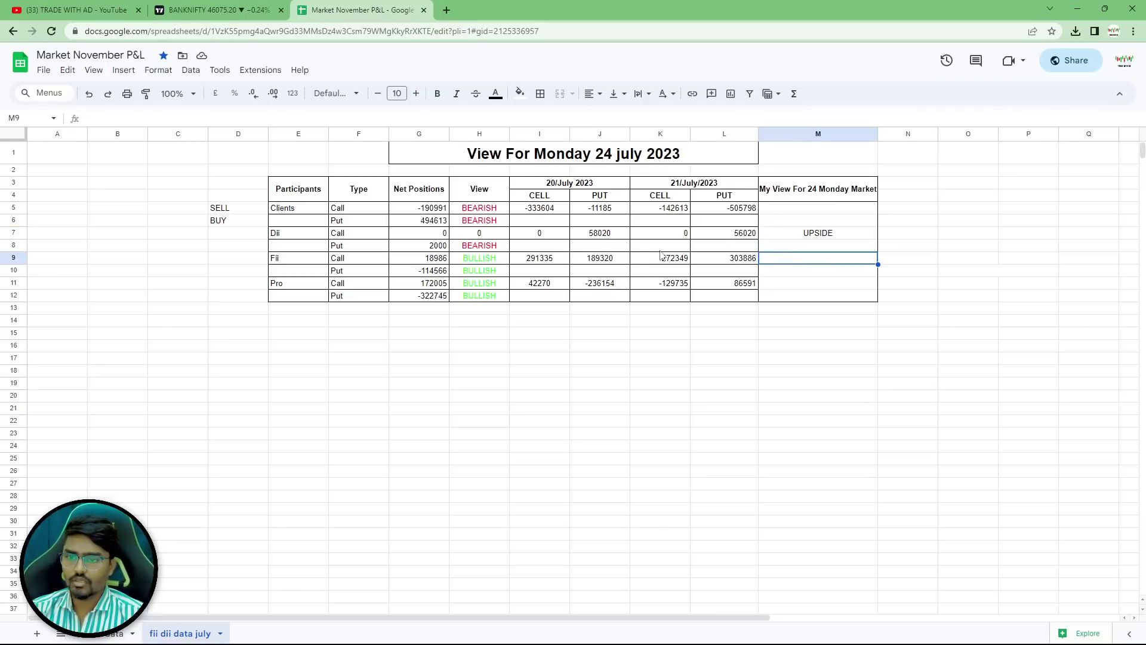
pyautogui.click(484, 263)
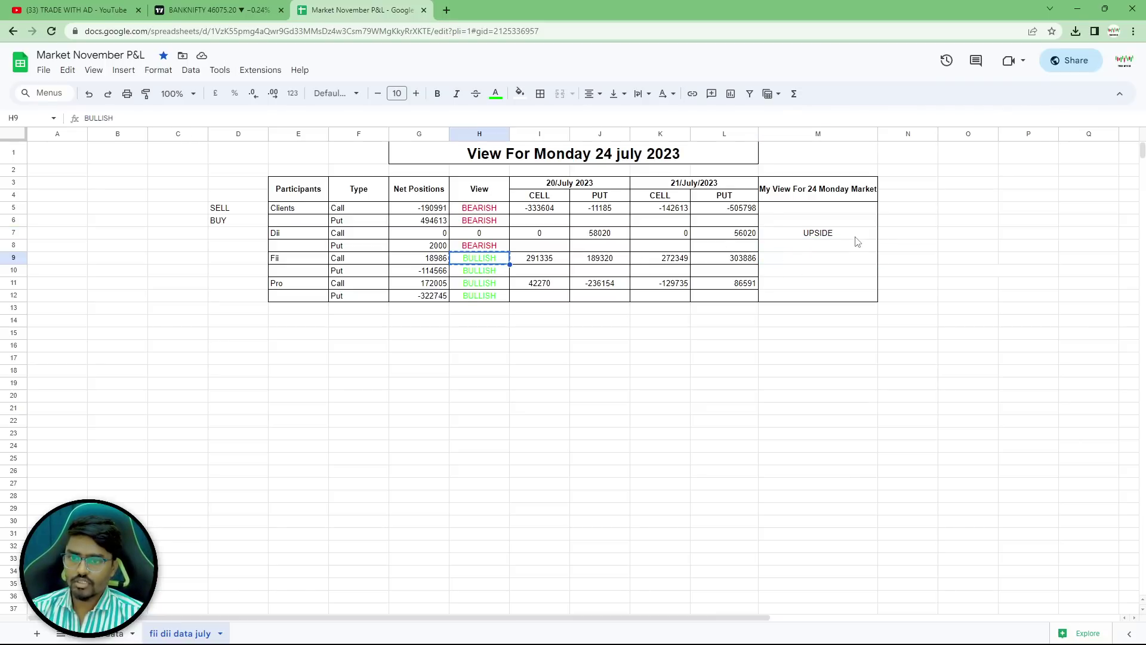
pyautogui.click(832, 250)
pyautogui.write('BULLISH')
pyautogui.click(803, 383)
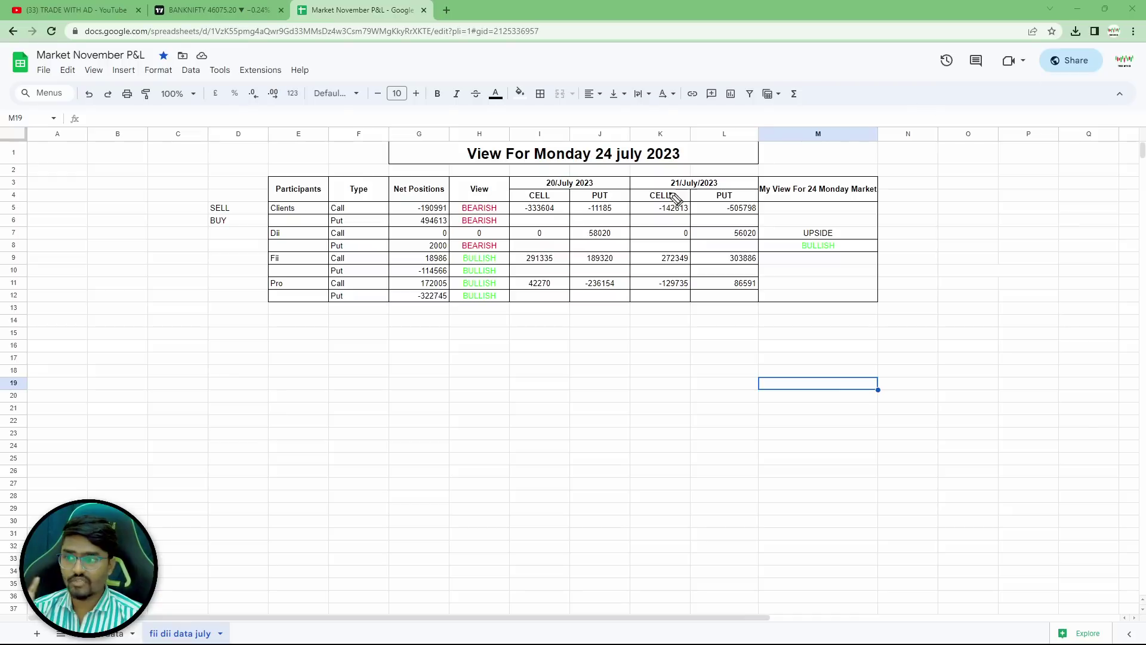
# Tick the Fii and Pro participants with the annotation pen, and clear the marks.
pyautogui.moveTo(265, 261); pyautogui.dragTo(293, 253)
pyautogui.moveTo(272, 290); pyautogui.dragTo(317, 281)
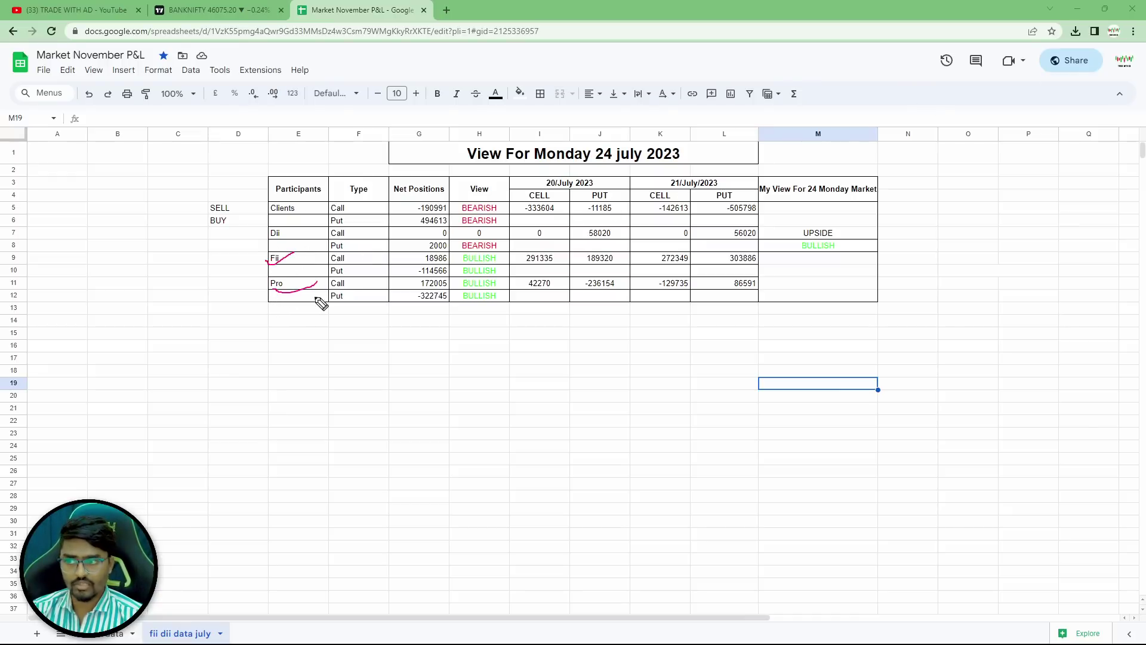
pyautogui.press('Escape')
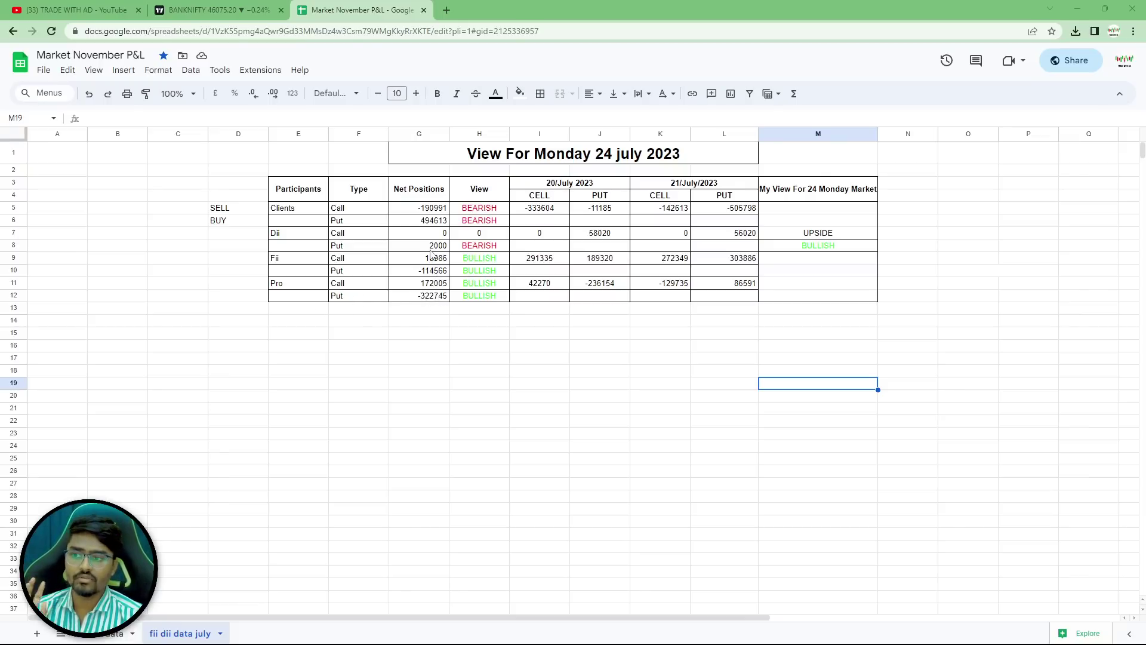
# Switch to TradingView and draw a rectangle zone across the Nifty Bank chart from about 45,695 to 45,760.
pyautogui.click(253, 6)
pyautogui.scroll(-3, 755, 326)
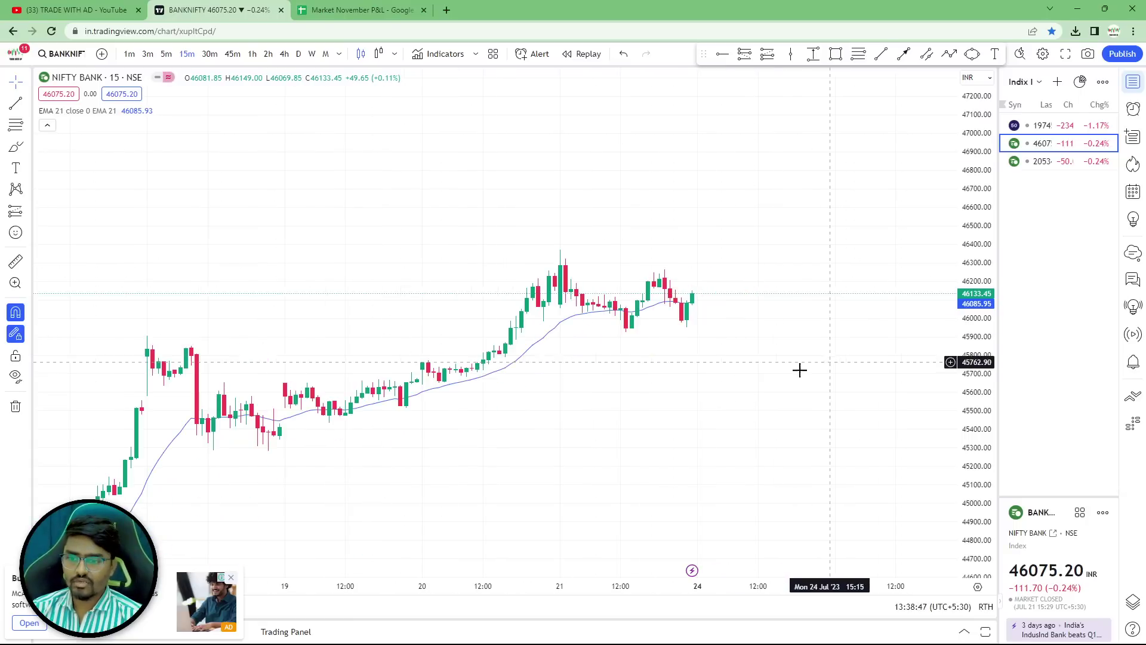
pyautogui.scroll(5, 752, 388)
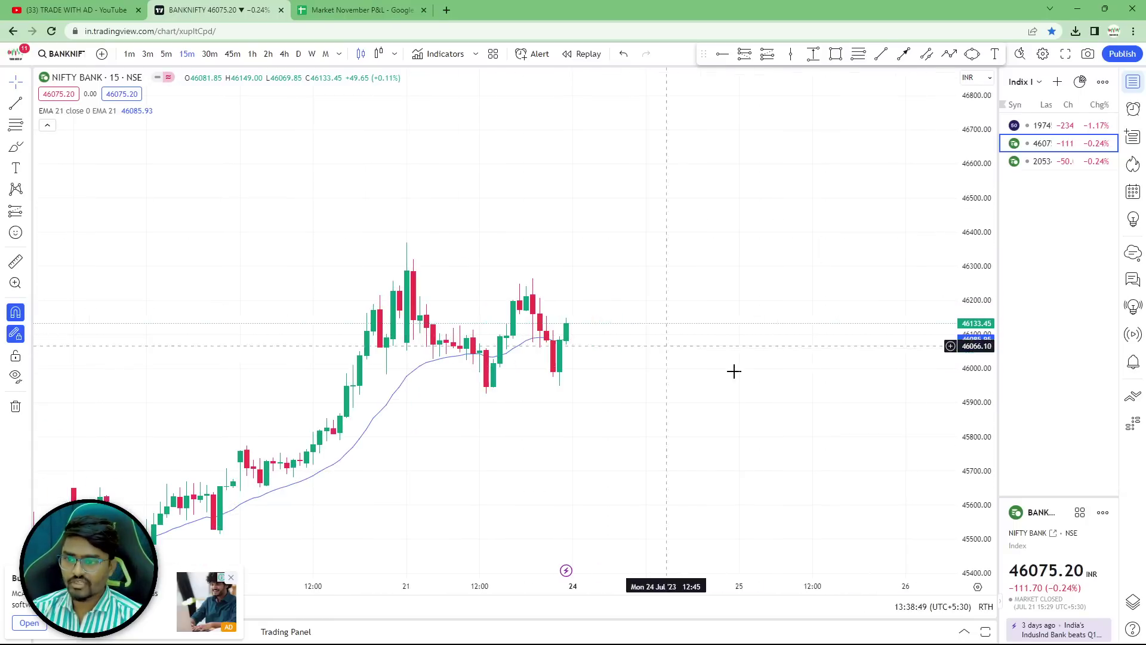
pyautogui.scroll(3, 842, 245)
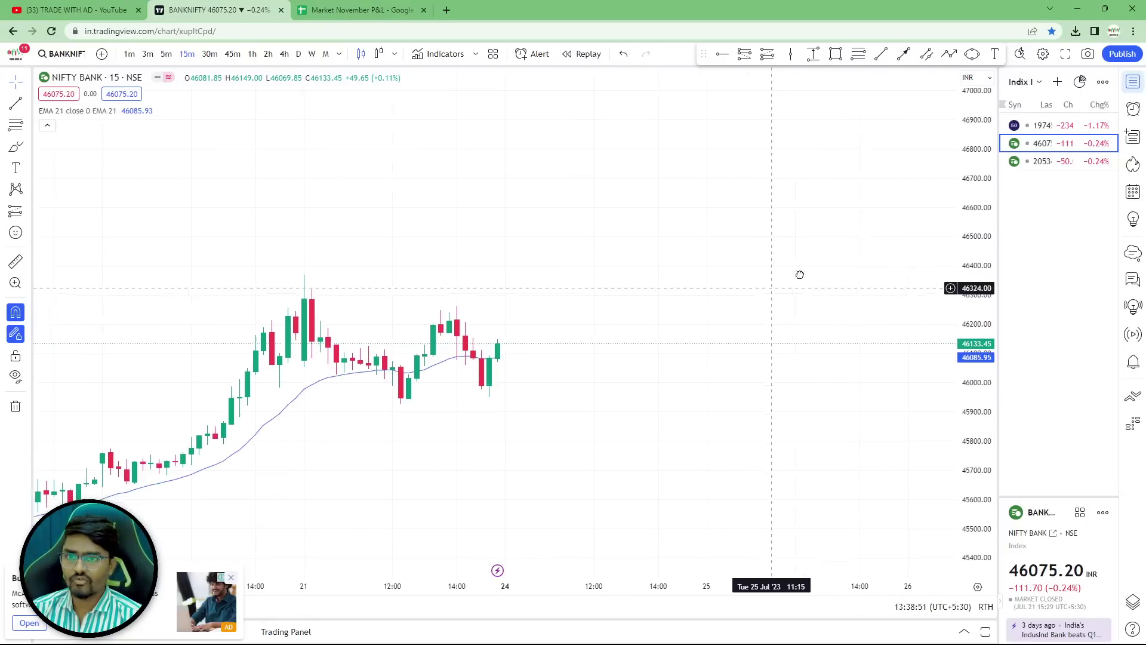
pyautogui.click(836, 53)
pyautogui.scroll(-3, 537, 418)
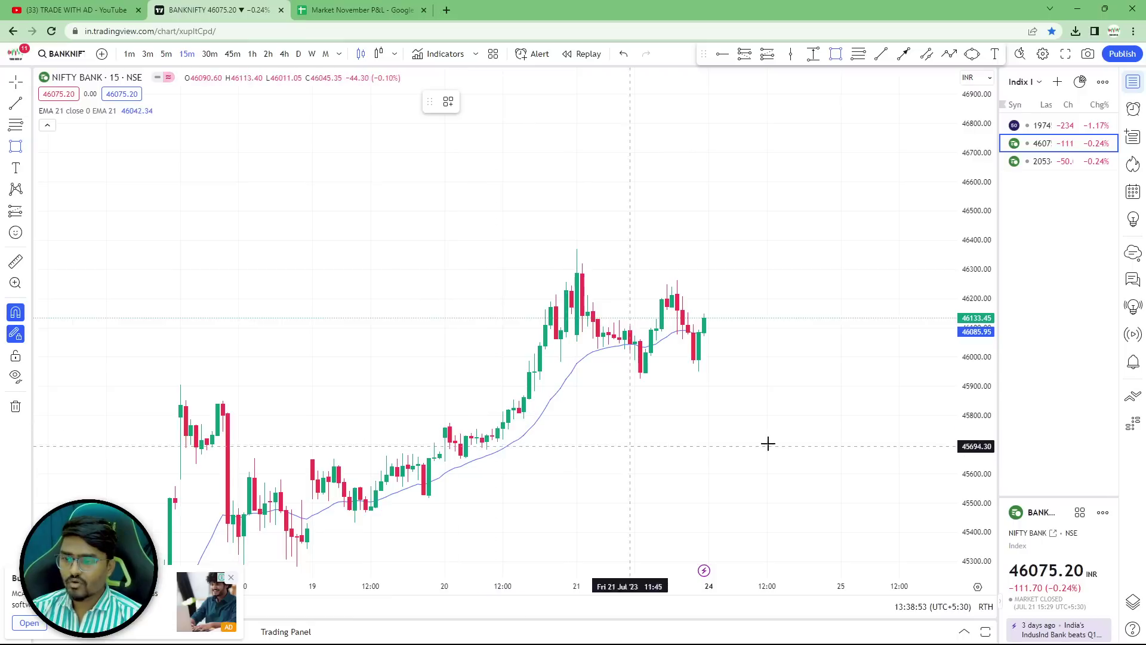
pyautogui.scroll(-2, 531, 438)
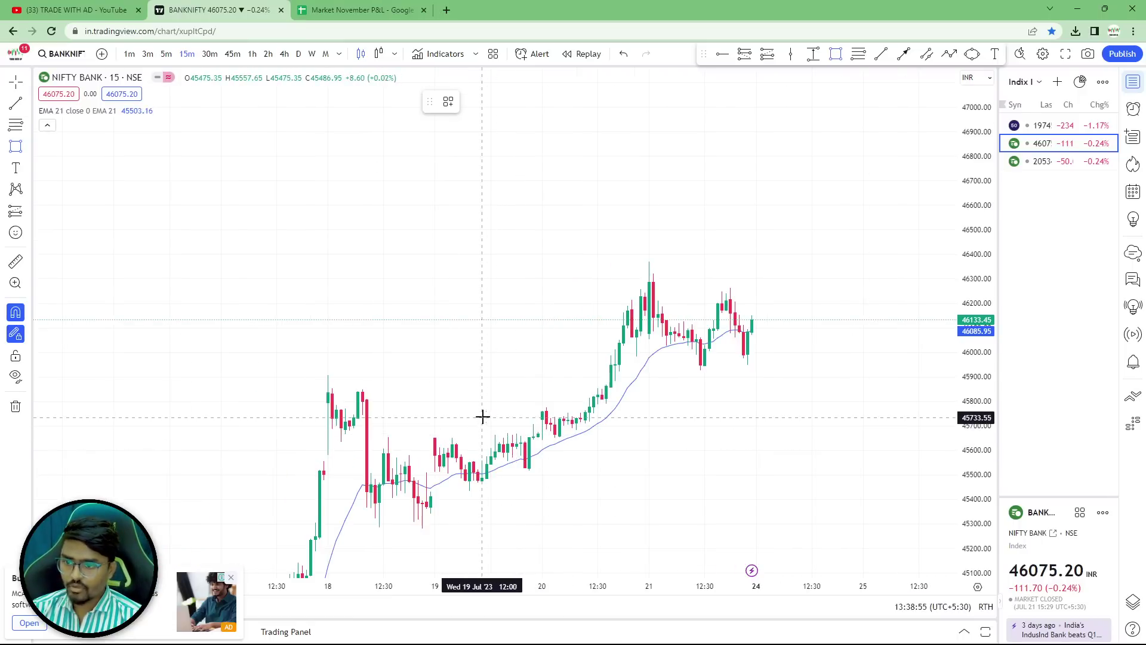
pyautogui.moveTo(250, 427)
pyautogui.mouseDown()
pyautogui.moveTo(482, 460)
pyautogui.moveTo(949, 411)
pyautogui.moveTo(608, 386)
pyautogui.moveTo(881, 412)
pyautogui.mouseUp()
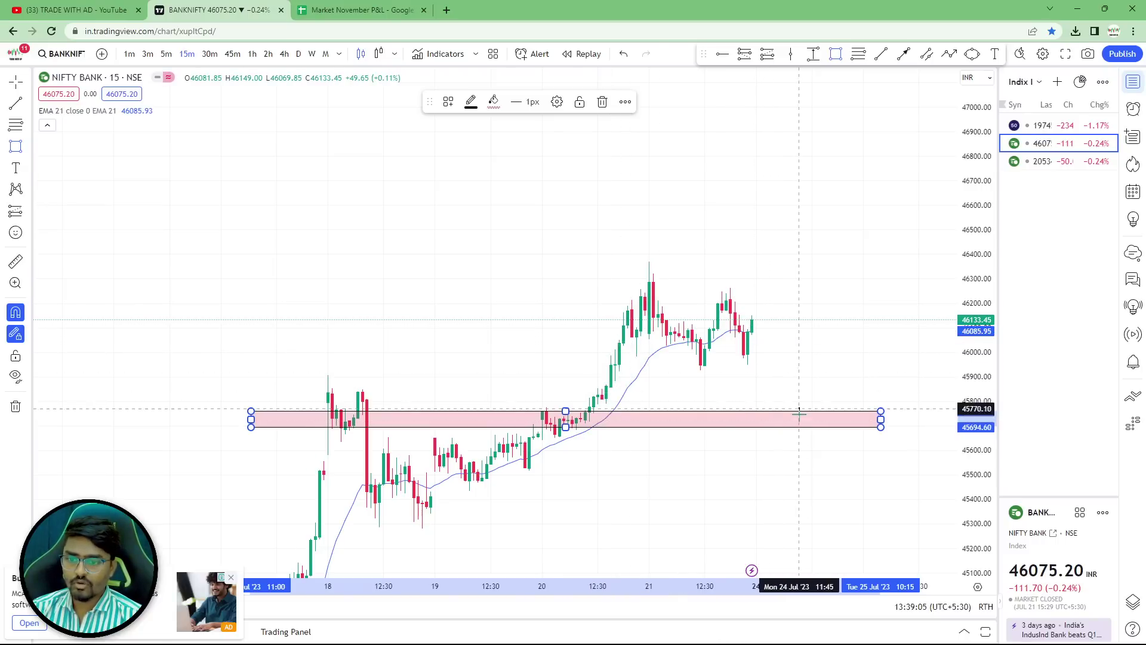
# Draw two narrow rectangle zones, one from about 45,941 to 45,967 and one from about 46,265 to 46,301 near the recent highs.
pyautogui.scroll(2, 777, 414)
pyautogui.scroll(1, 773, 415)
pyautogui.click(836, 55)
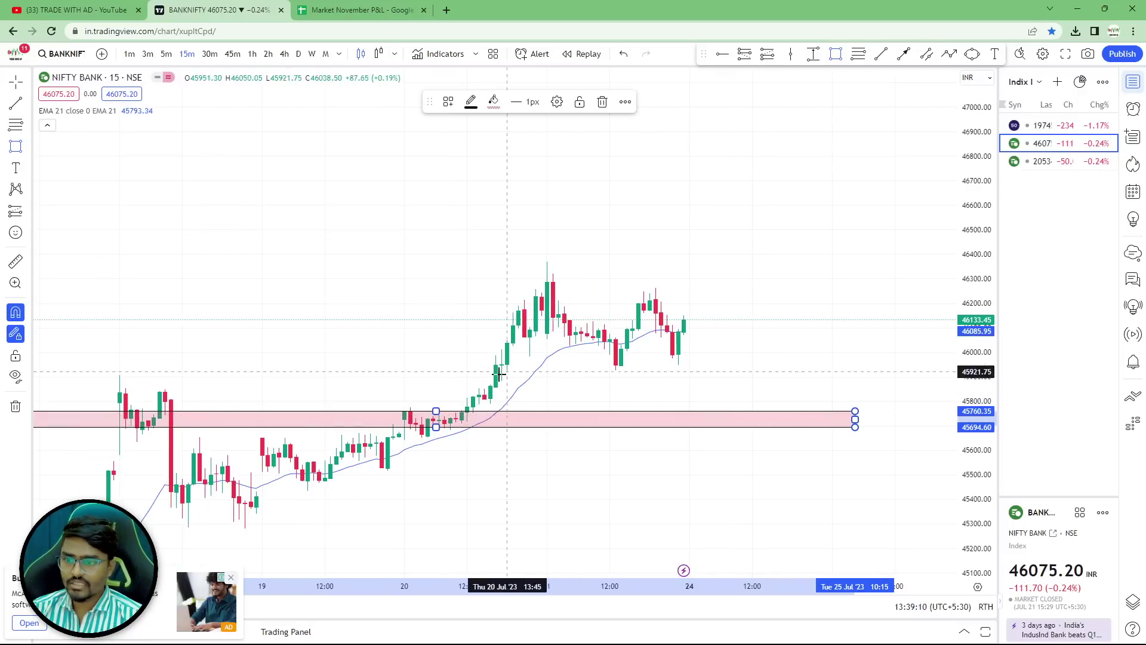
pyautogui.click(104, 369)
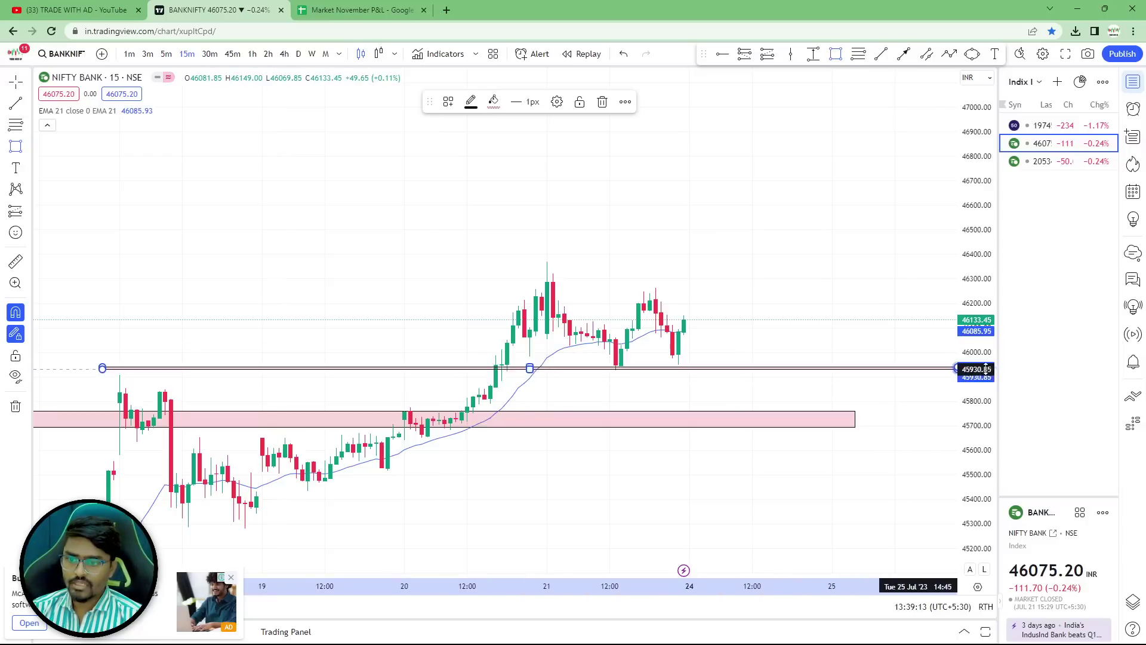
pyautogui.click(926, 359)
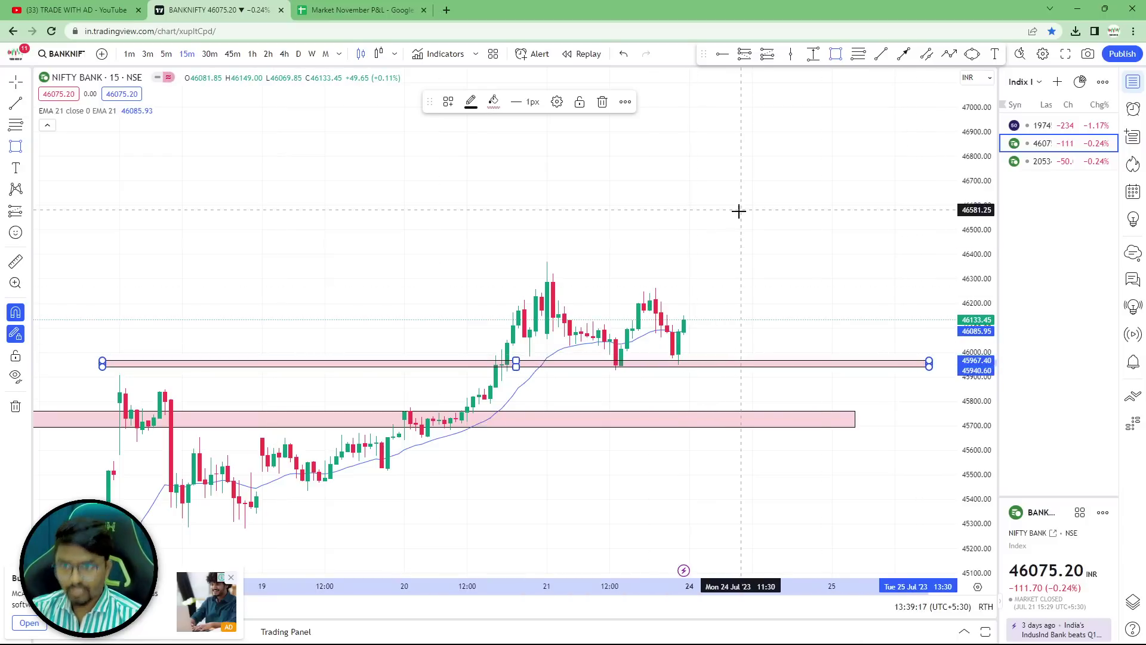
pyautogui.scroll(2, 727, 269)
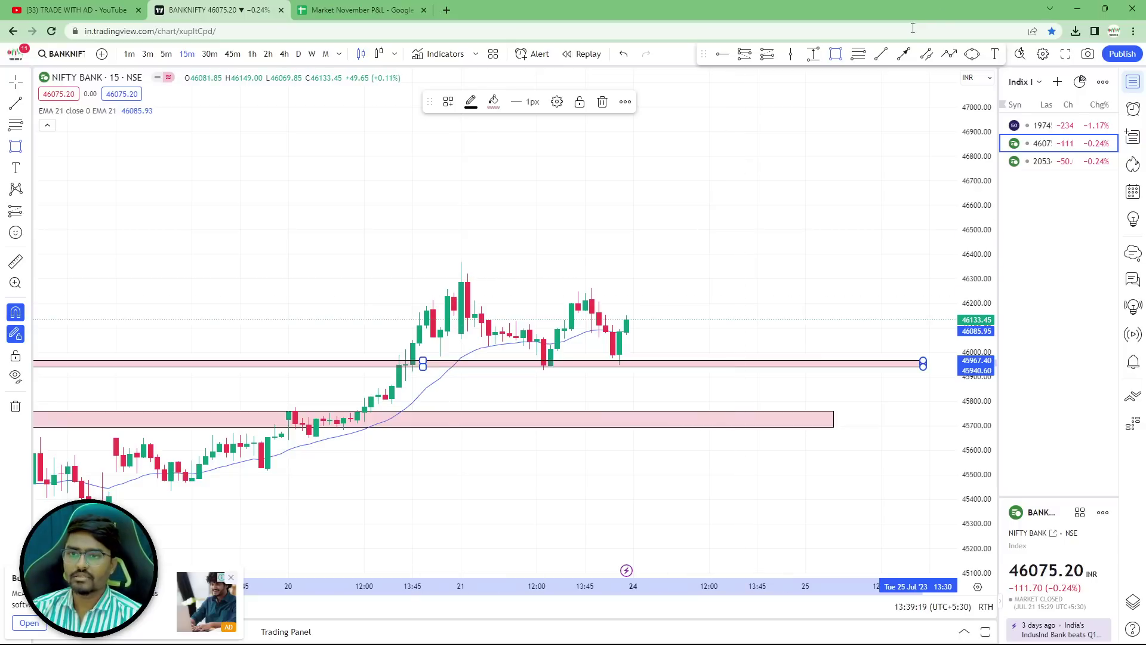
pyautogui.moveTo(406, 279); pyautogui.dragTo(916, 287)
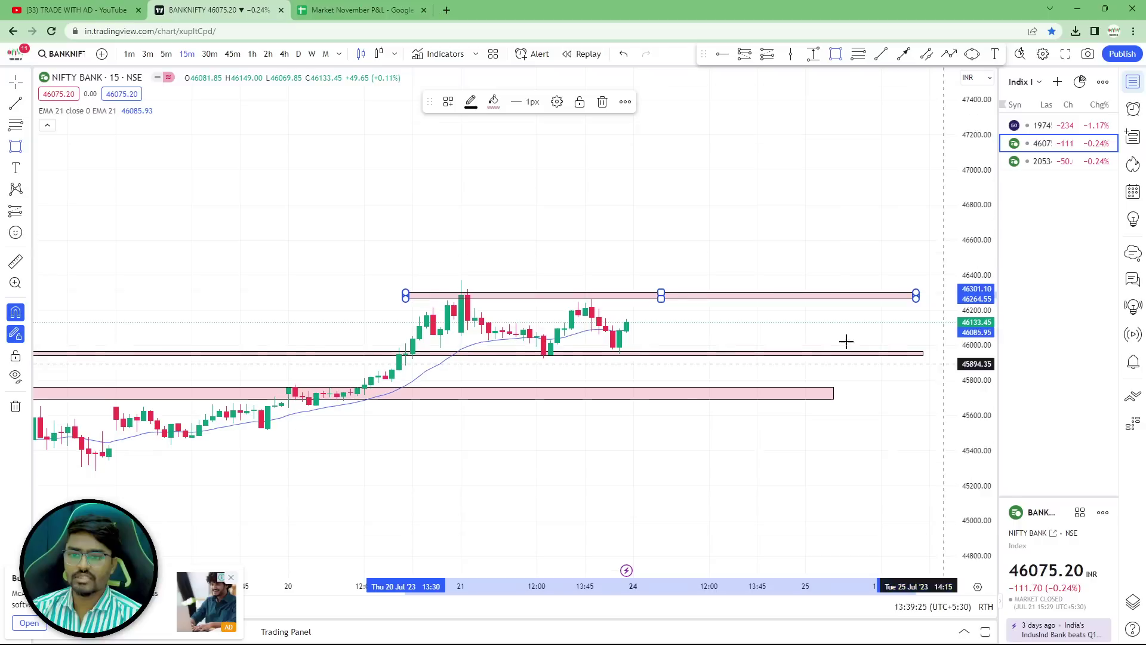
# Sketch an upward move and a level stroke around the highest zone with the annotation pen, and clear the marks.
pyautogui.moveTo(685, 286); pyautogui.dragTo(743, 199)
pyautogui.moveTo(659, 274); pyautogui.dragTo(754, 271)
pyautogui.press('Escape')
# Draw a lower rectangle zone from about 45,357 to 45,401 along the 18 July lows, extending to 25 July.
pyautogui.scroll(-5, 800, 397)
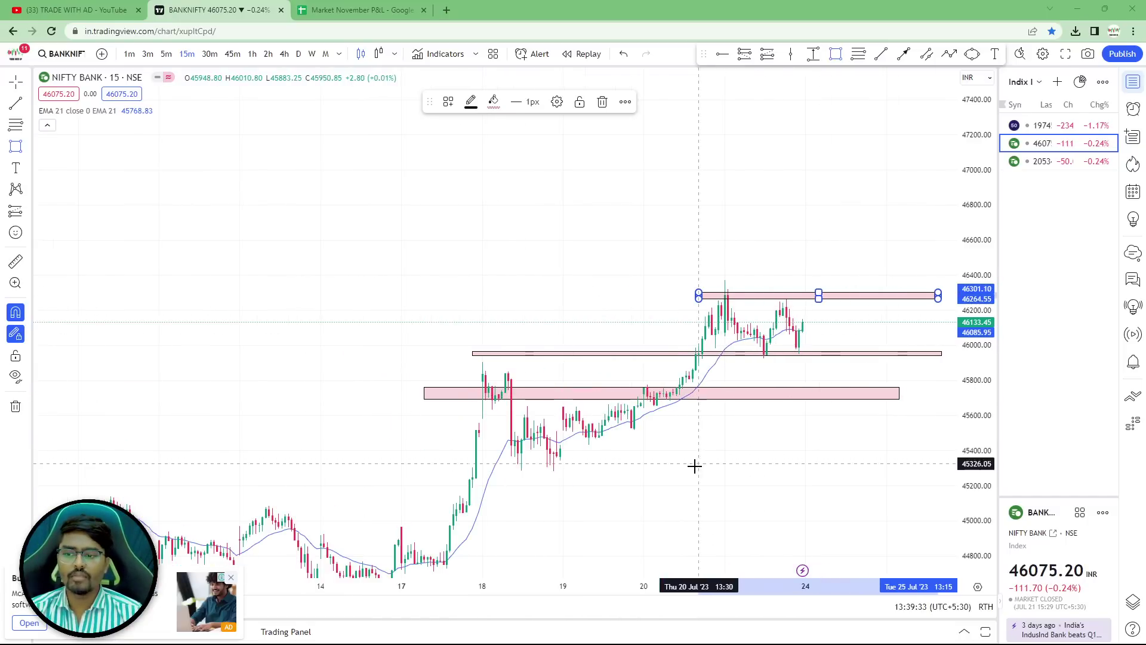
pyautogui.scroll(2, 657, 473)
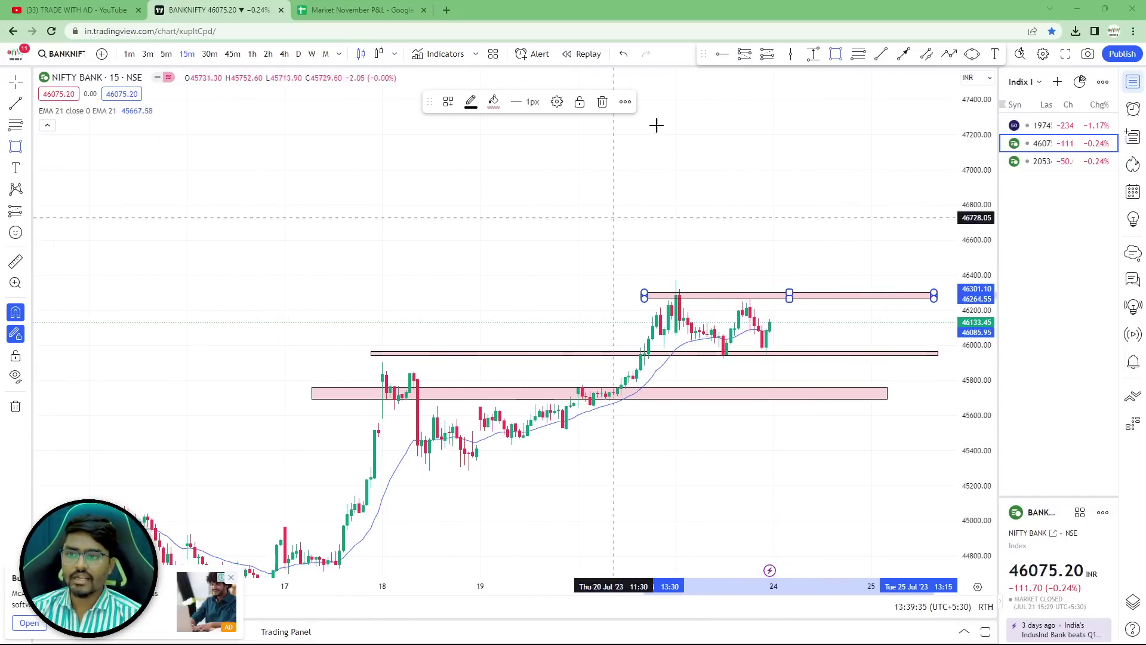
pyautogui.click(280, 458)
pyautogui.click(875, 447)
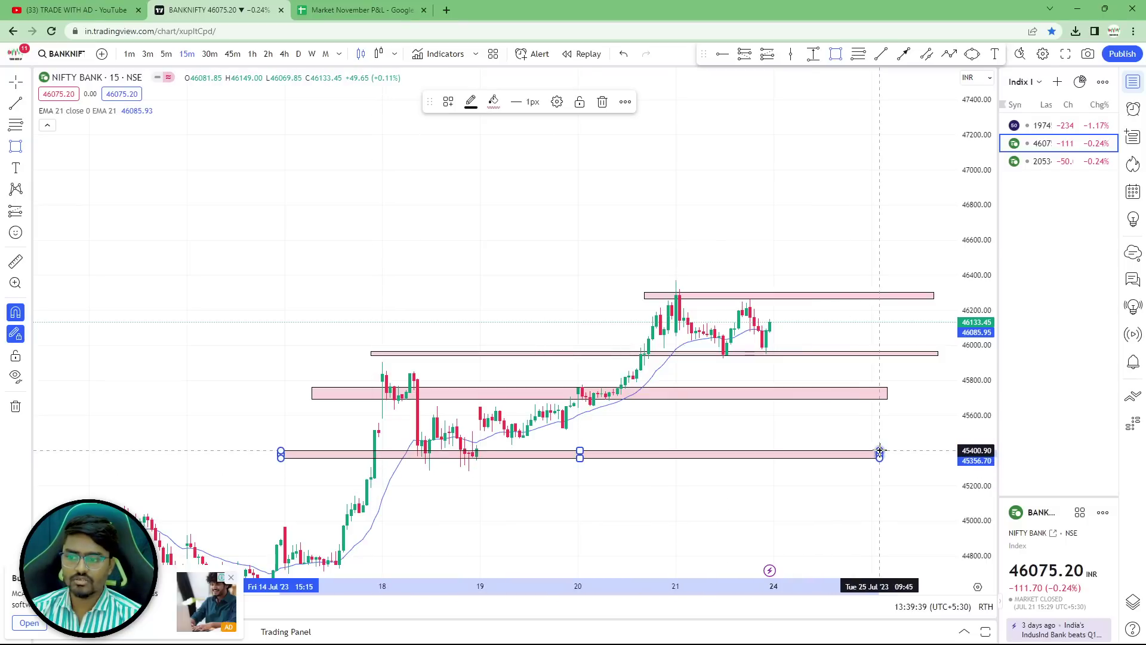
pyautogui.scroll(1, 749, 470)
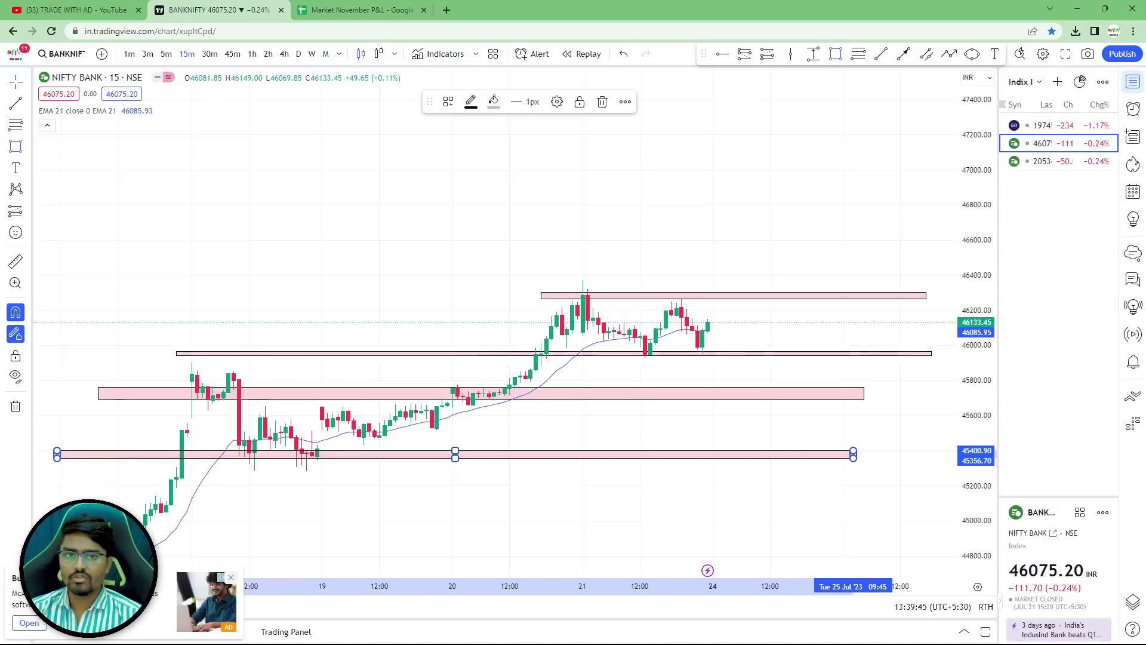
# Sketch a short rising stroke above each of the four Nifty Bank zones with the annotation pen.
pyautogui.moveTo(738, 291); pyautogui.dragTo(755, 251)
pyautogui.moveTo(750, 342); pyautogui.dragTo(776, 323)
pyautogui.moveTo(740, 385); pyautogui.dragTo(769, 366)
pyautogui.moveTo(749, 450); pyautogui.dragTo(770, 434)
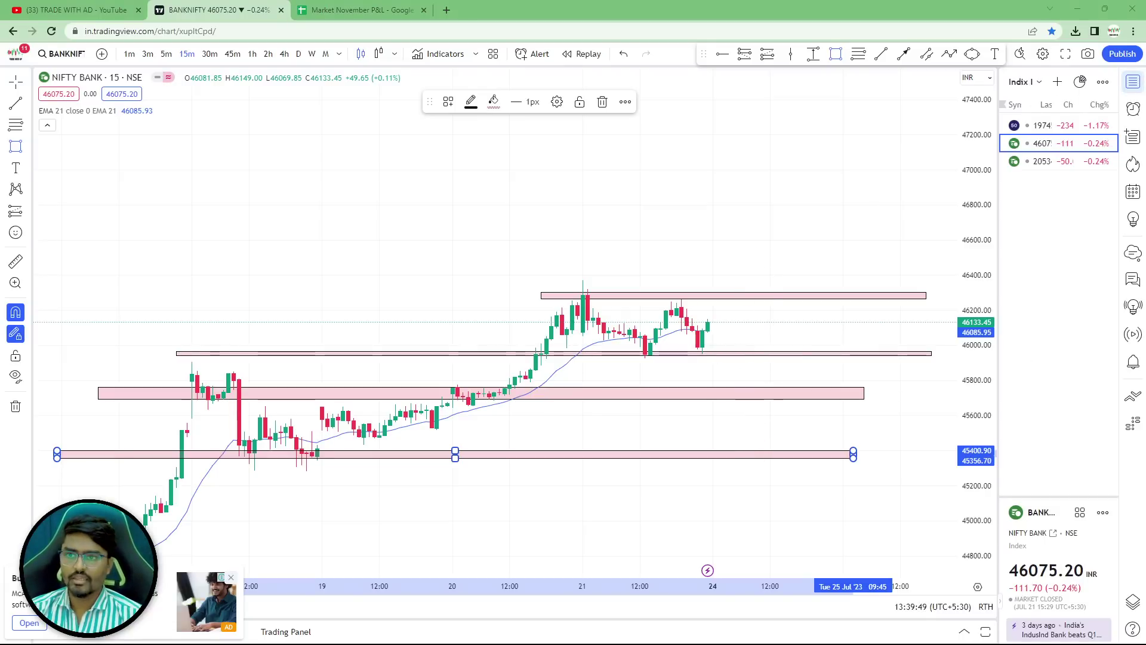
# Check the Market November P&L sheet, return to the Nifty Bank chart, and draw and delete a rectangle from about 45,445 to 45,751.
pyautogui.click(329, 7)
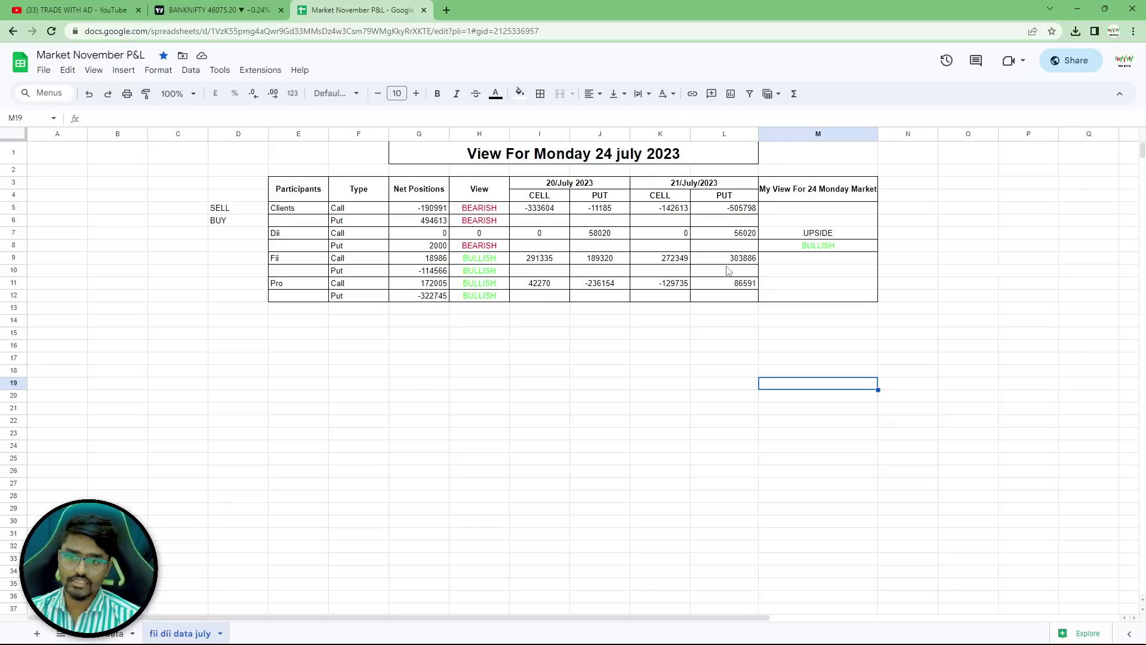
pyautogui.click(215, 10)
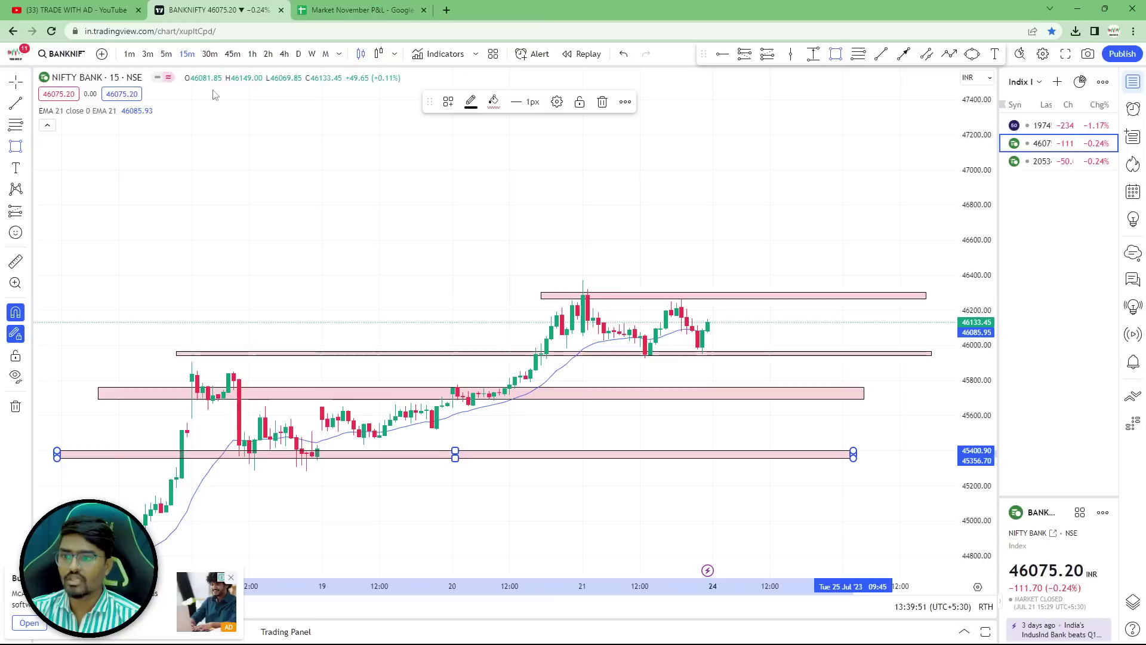
pyautogui.scroll(-3, 634, 385)
pyautogui.moveTo(635, 391)
pyautogui.mouseDown()
pyautogui.moveTo(740, 391)
pyautogui.moveTo(601, 408)
pyautogui.moveTo(729, 442)
pyautogui.mouseUp()
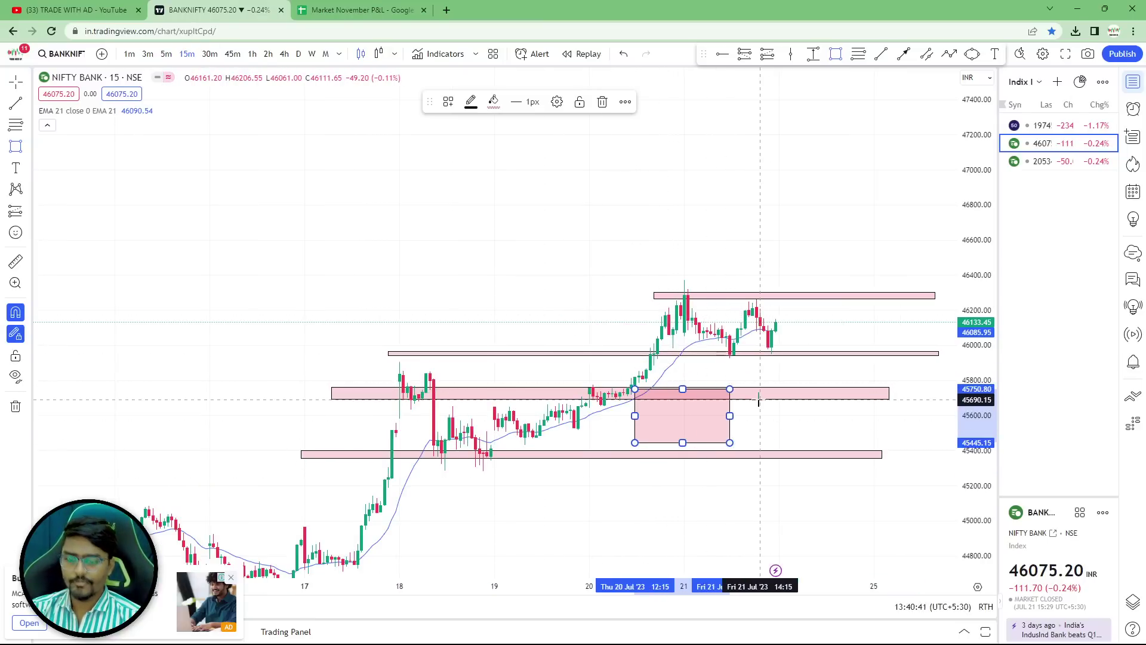
pyautogui.press('Delete')
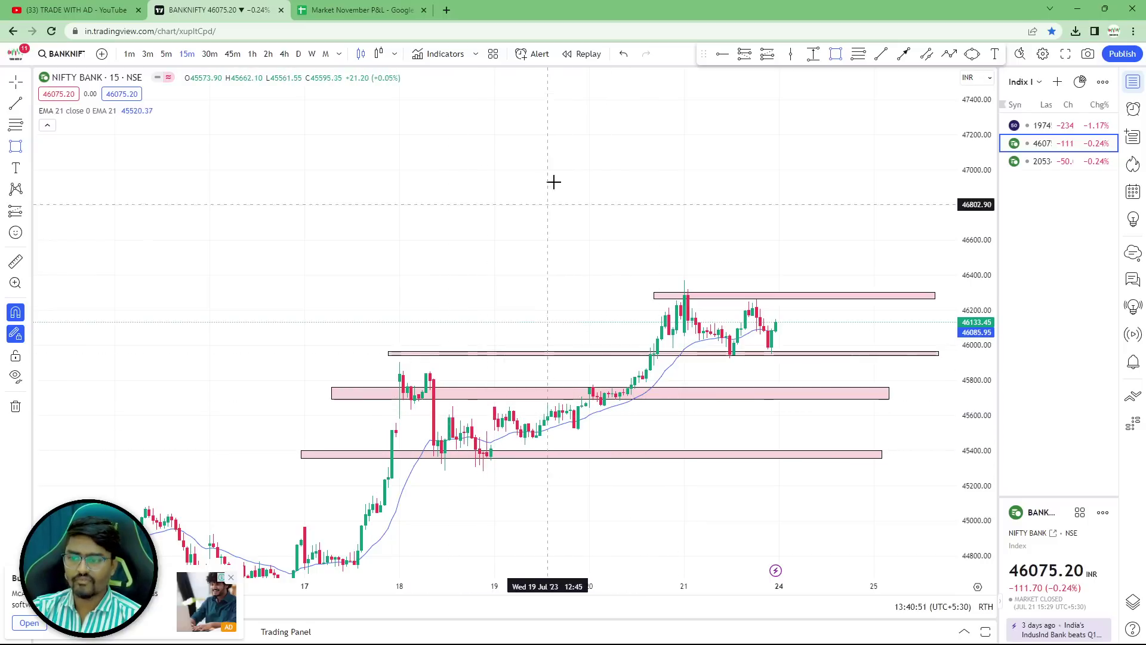
# Compare the 24 July market view table in Google Sheets with the marked zones on the TradingView chart.
pyautogui.click(353, 7)
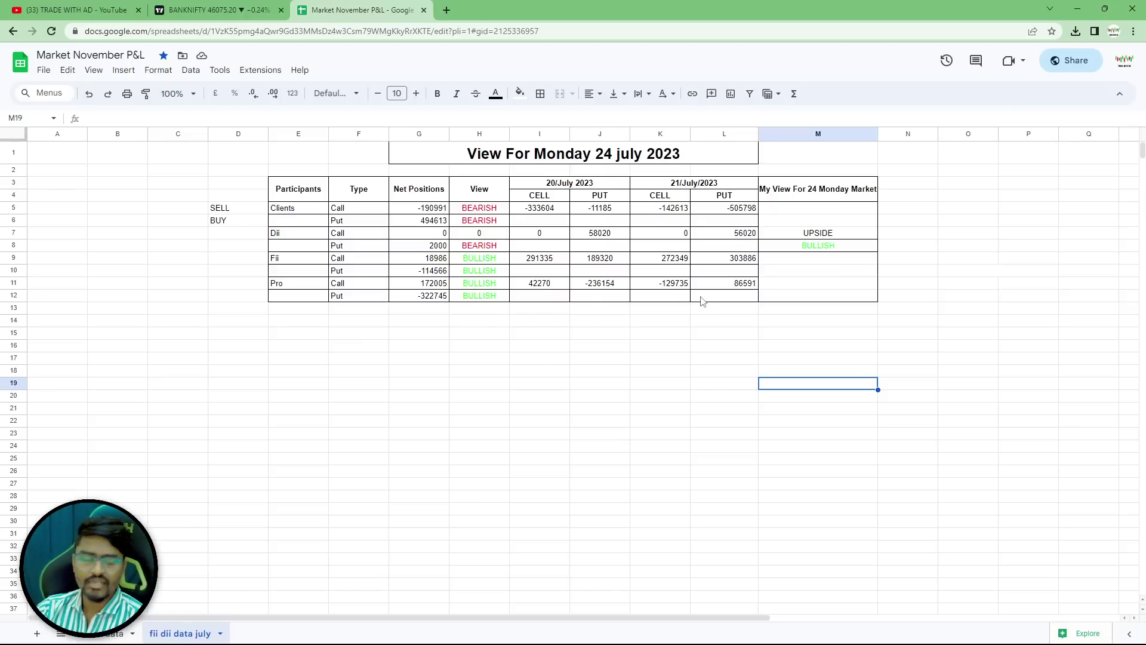
pyautogui.click(197, 10)
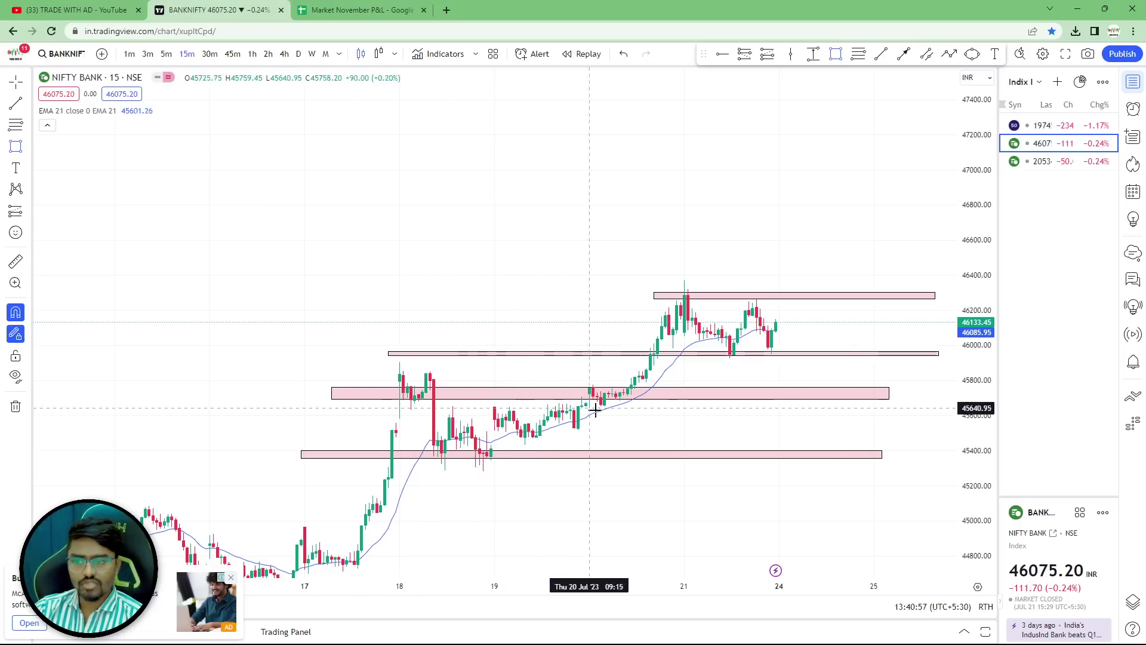
pyautogui.click(295, 7)
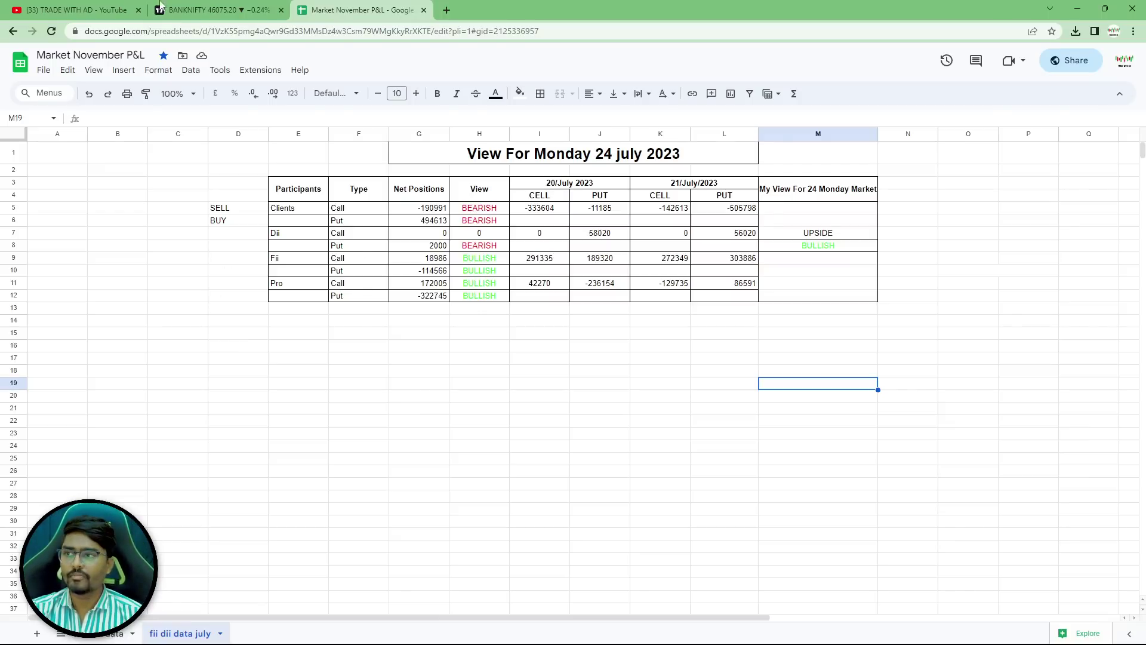
pyautogui.click(218, 10)
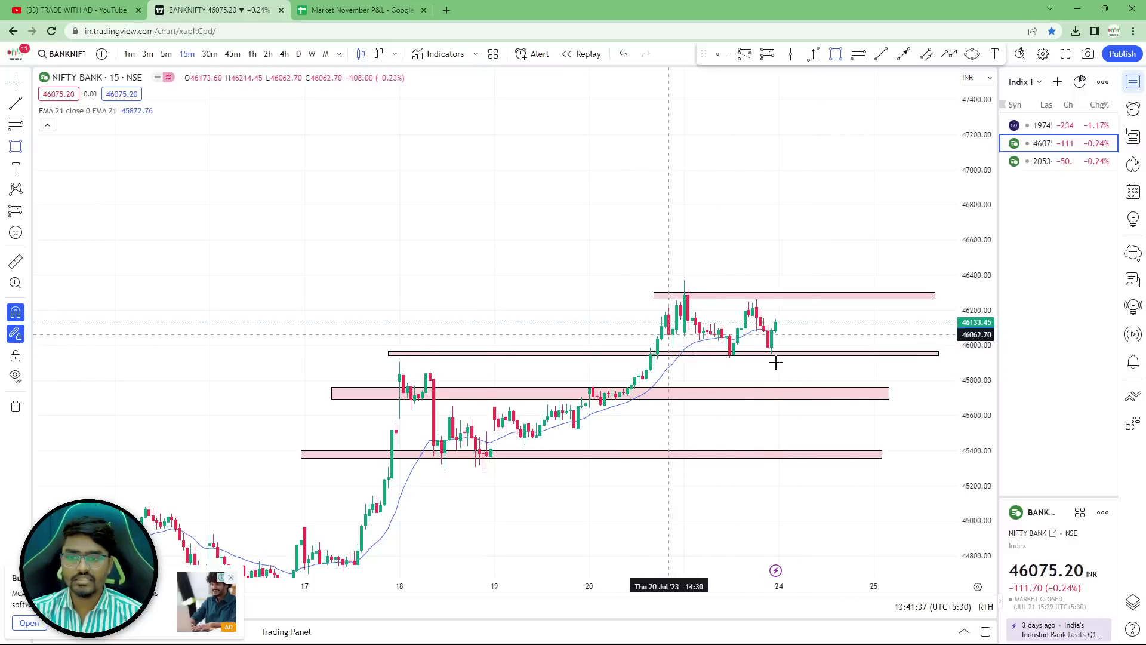
# Sketch an M-shaped double top on the recent highs with its neckline and a downward break through the 45,941 to 45,967 zone.
pyautogui.hotkey('ctrl', 'z')
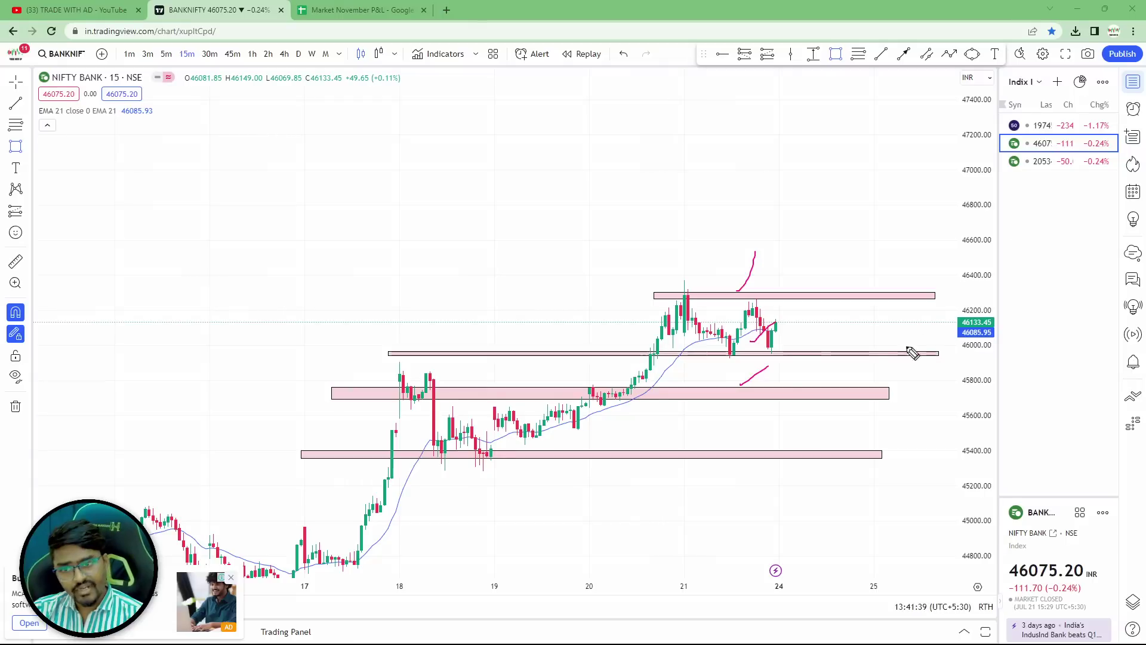
pyautogui.moveTo(770, 351); pyautogui.dragTo(812, 382)
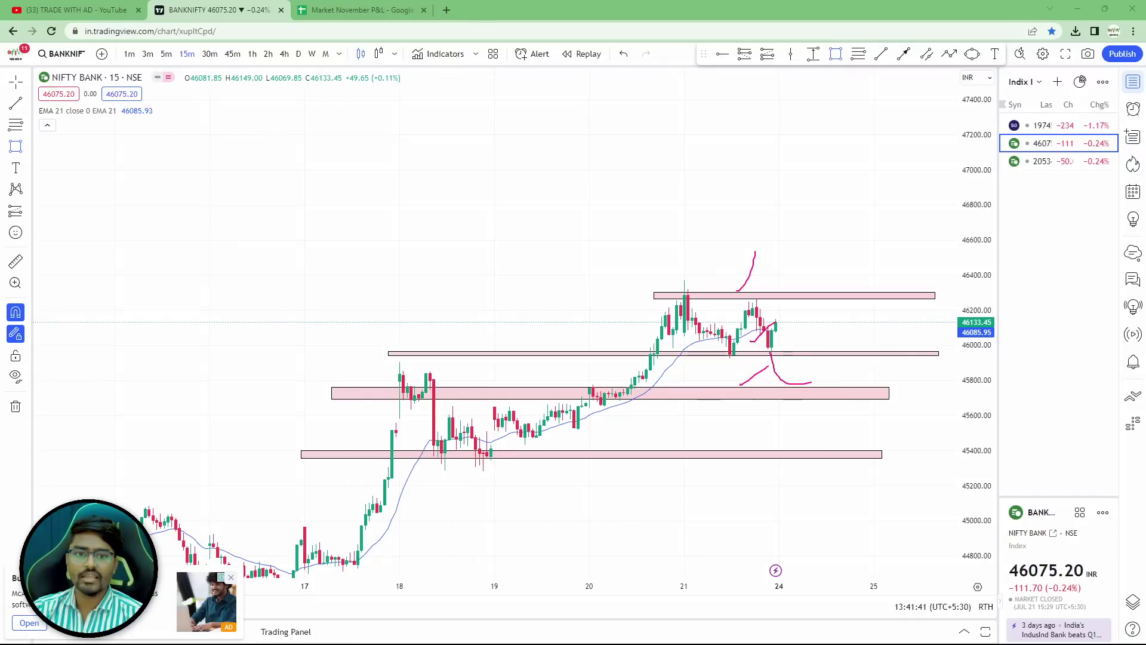
pyautogui.moveTo(647, 375)
pyautogui.mouseDown()
pyautogui.moveTo(704, 345)
pyautogui.moveTo(772, 345)
pyautogui.mouseUp()
pyautogui.moveTo(668, 349)
pyautogui.mouseDown()
pyautogui.moveTo(710, 353)
pyautogui.moveTo(792, 391)
pyautogui.mouseUp()
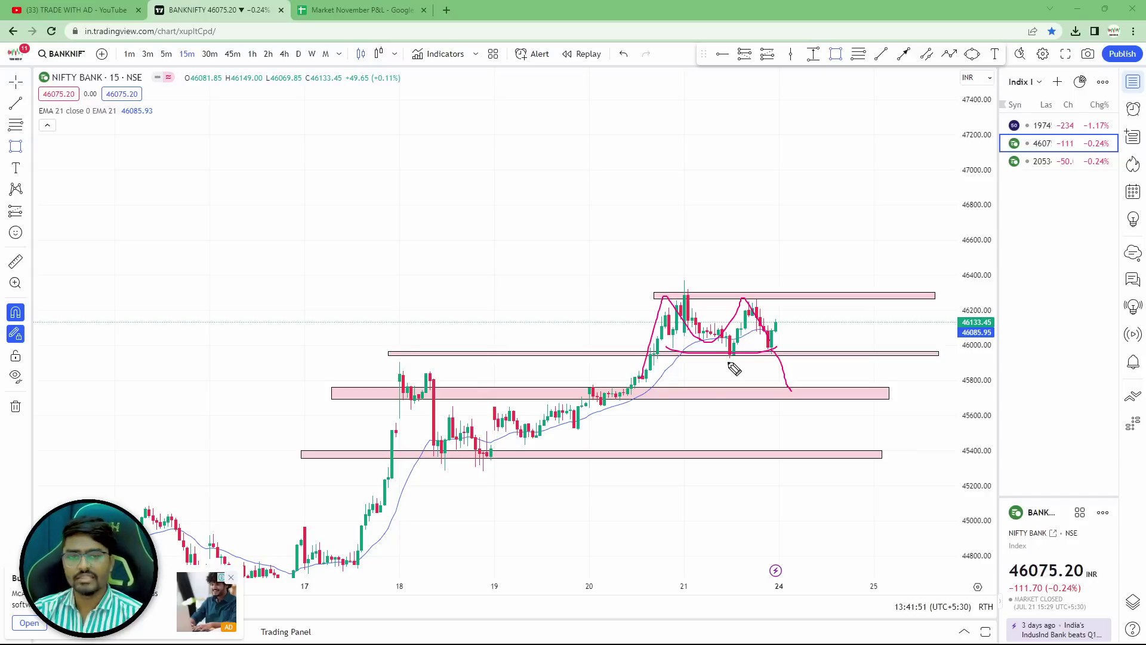
# Sketch a rising wave pattern above the recent highs and an upward stroke from the neckline break, and clear the marks.
pyautogui.moveTo(753, 236)
pyautogui.mouseDown()
pyautogui.moveTo(755, 256)
pyautogui.moveTo(795, 247)
pyautogui.mouseUp()
pyautogui.moveTo(790, 230)
pyautogui.mouseDown()
pyautogui.moveTo(803, 210)
pyautogui.moveTo(868, 212)
pyautogui.moveTo(896, 156)
pyautogui.moveTo(927, 195)
pyautogui.mouseUp()
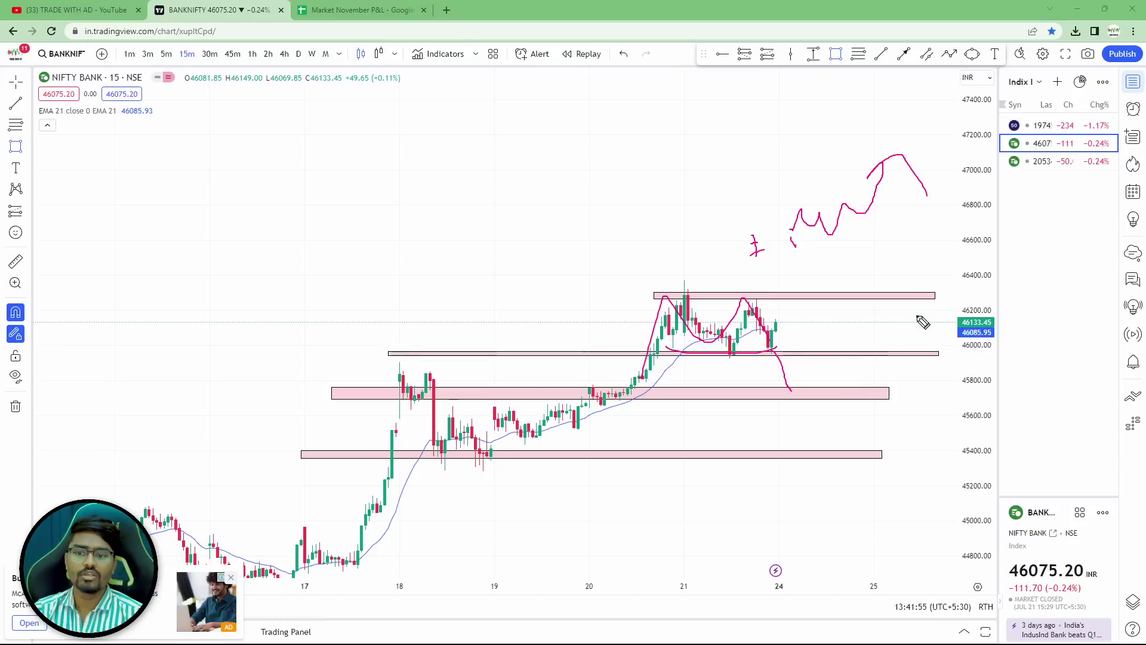
pyautogui.moveTo(792, 394)
pyautogui.mouseDown()
pyautogui.moveTo(822, 276)
pyautogui.moveTo(818, 284)
pyautogui.mouseUp()
pyautogui.hotkey('ctrl', 'z')
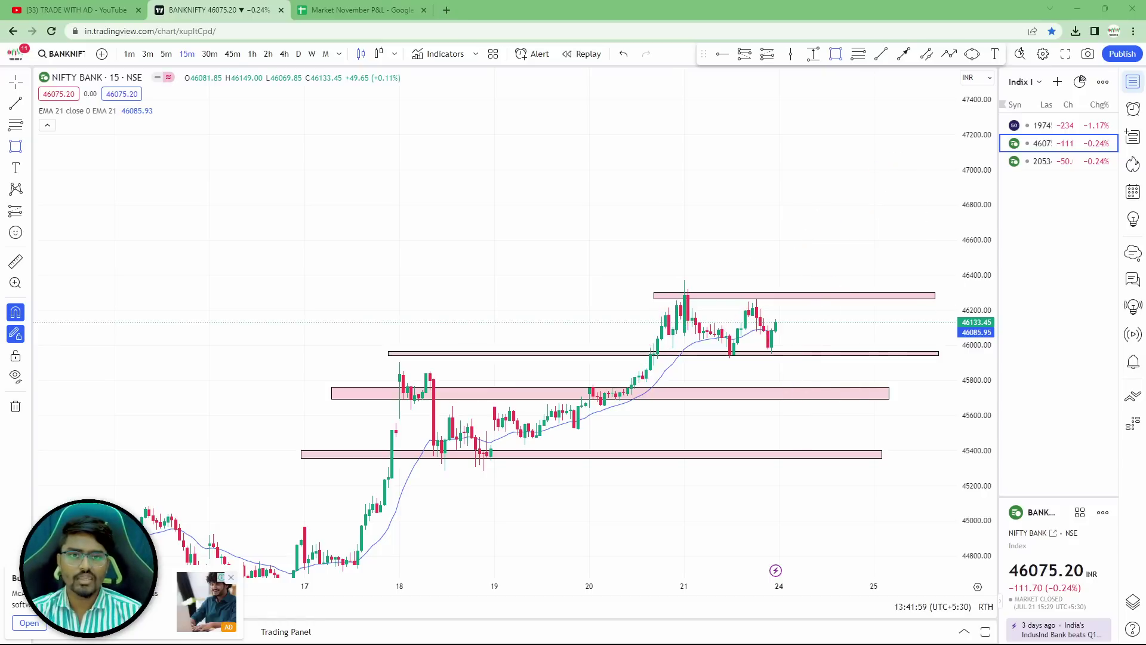
# Switch to the TRADE WITH AD YouTube page, circle Subscribe and the channel name, and handwrite an underlined "A to Z" on the banner.
pyautogui.click(345, 9)
pyautogui.click(129, 8)
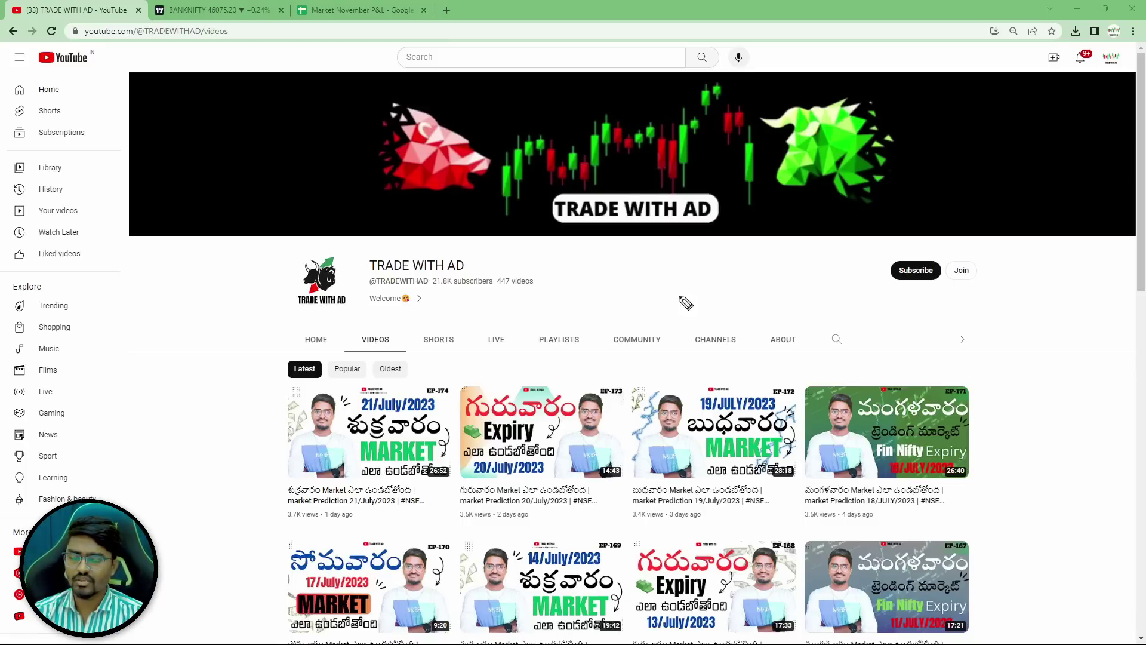
pyautogui.moveTo(899, 289)
pyautogui.mouseDown()
pyautogui.moveTo(958, 267)
pyautogui.moveTo(940, 317)
pyautogui.mouseUp()
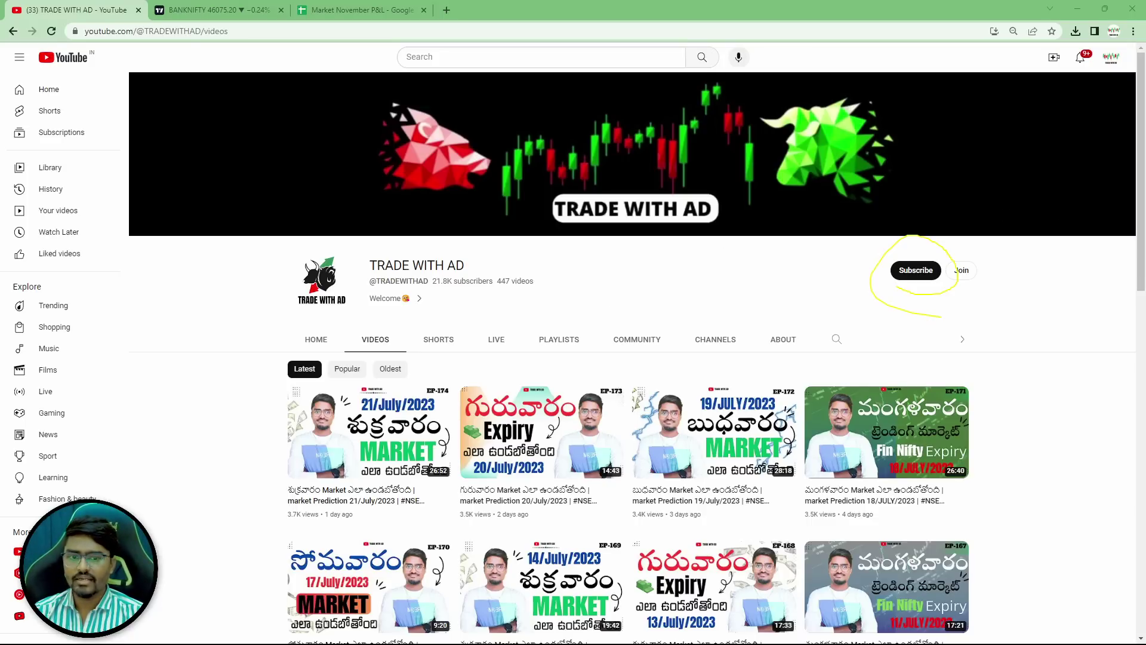
pyautogui.moveTo(362, 257)
pyautogui.mouseDown()
pyautogui.moveTo(378, 281)
pyautogui.moveTo(488, 272)
pyautogui.moveTo(382, 250)
pyautogui.mouseUp()
pyautogui.moveTo(965, 195)
pyautogui.mouseDown()
pyautogui.moveTo(1018, 190)
pyautogui.moveTo(1033, 174)
pyautogui.moveTo(1048, 186)
pyautogui.mouseUp()
pyautogui.moveTo(959, 210)
pyautogui.mouseDown()
pyautogui.moveTo(1037, 203)
pyautogui.moveTo(1109, 142)
pyautogui.mouseUp()
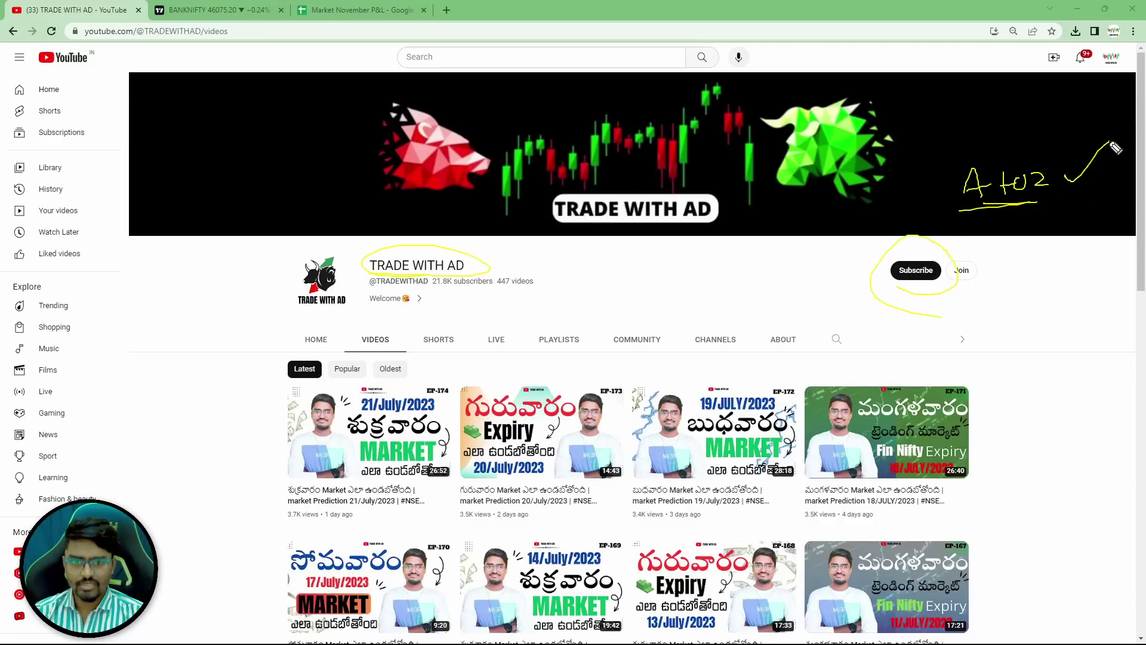
# Add handwritten check marks around the "A to Z" note on the channel banner, and clear all pen marks.
pyautogui.moveTo(1055, 213); pyautogui.dragTo(1095, 194)
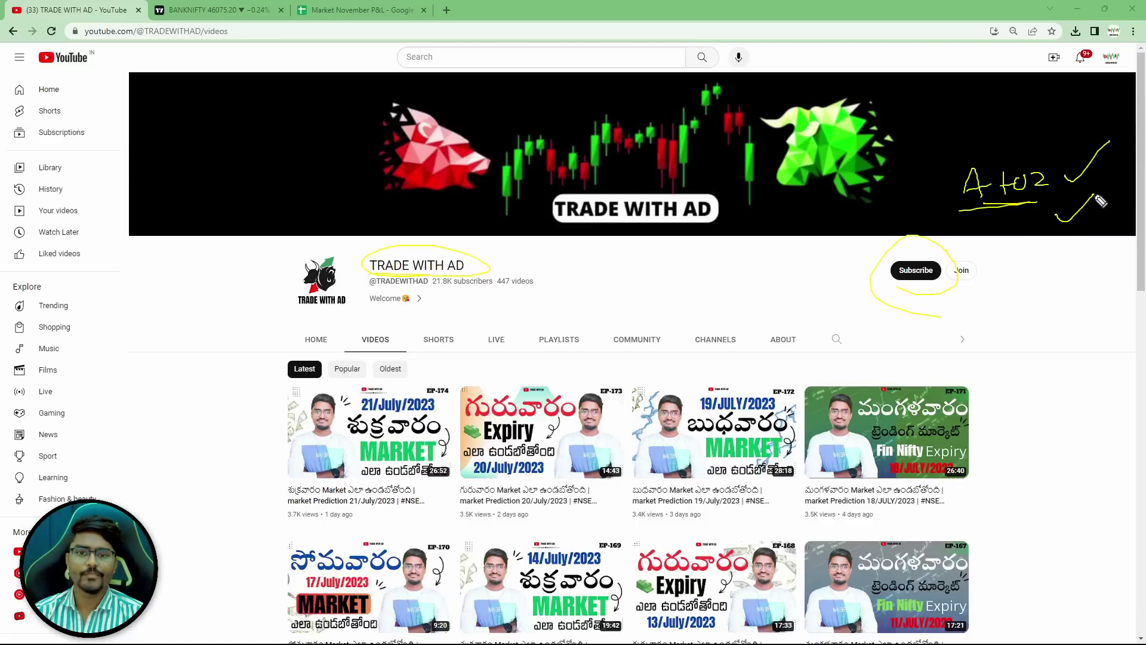
pyautogui.moveTo(1004, 136); pyautogui.dragTo(1046, 123)
pyautogui.moveTo(964, 116)
pyautogui.mouseDown()
pyautogui.moveTo(974, 123)
pyautogui.moveTo(1012, 97)
pyautogui.mouseUp()
pyautogui.click(938, 89)
pyautogui.moveTo(938, 89); pyautogui.dragTo(978, 77)
pyautogui.moveTo(890, 154); pyautogui.dragTo(941, 127)
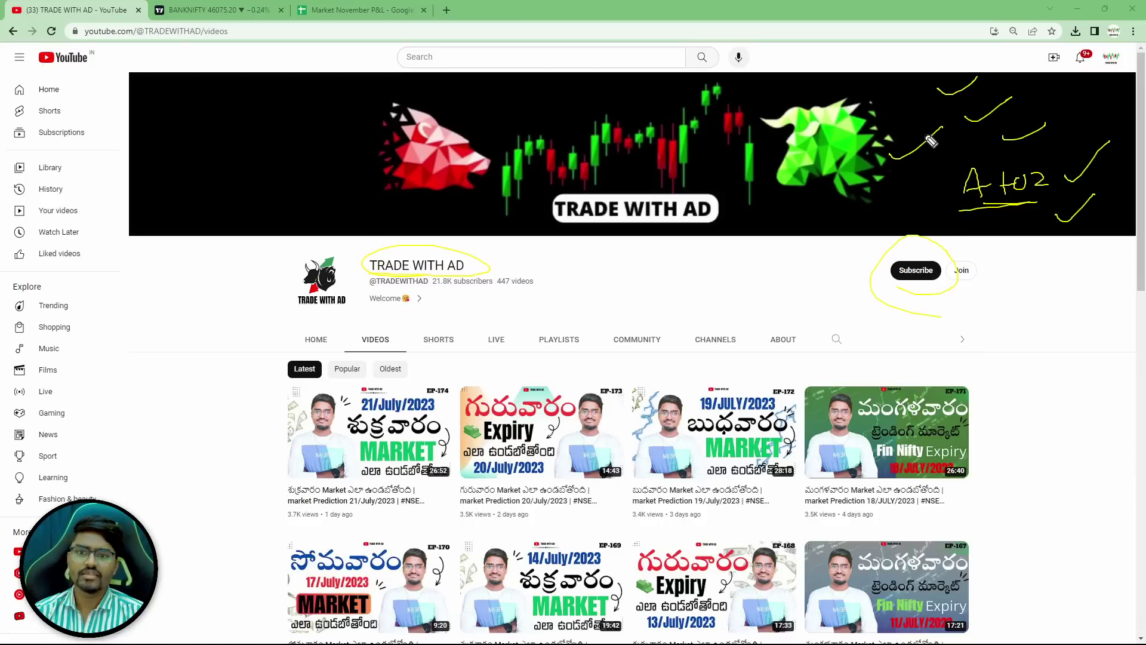
pyautogui.moveTo(899, 177); pyautogui.dragTo(930, 168)
pyautogui.moveTo(910, 205); pyautogui.dragTo(928, 199)
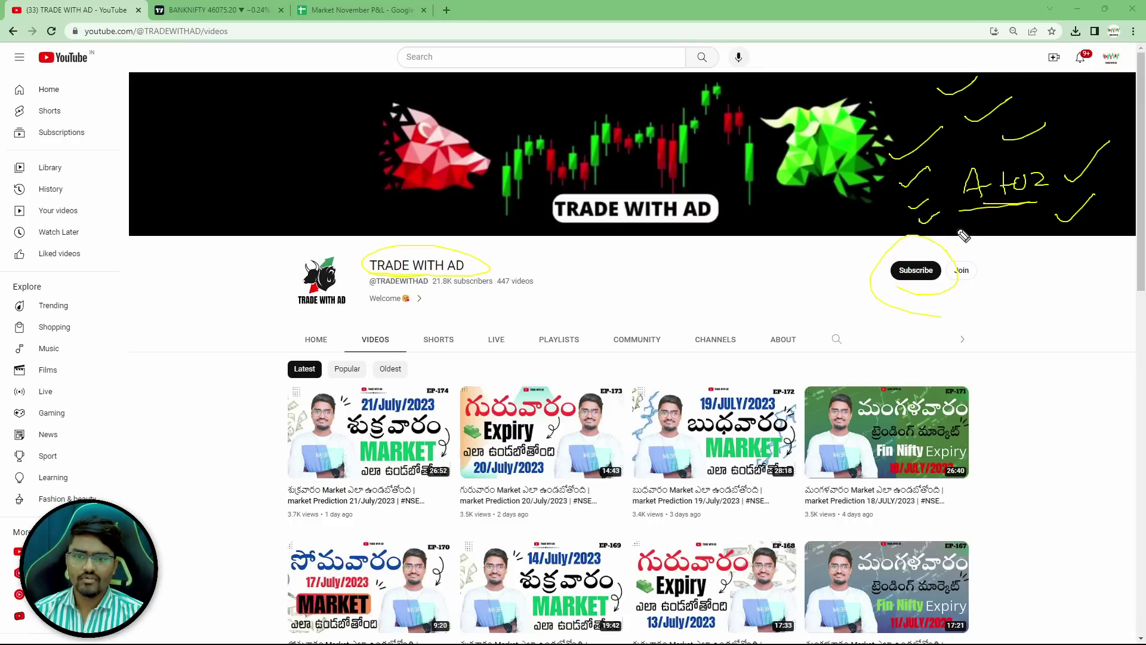
pyautogui.moveTo(956, 225); pyautogui.dragTo(995, 209)
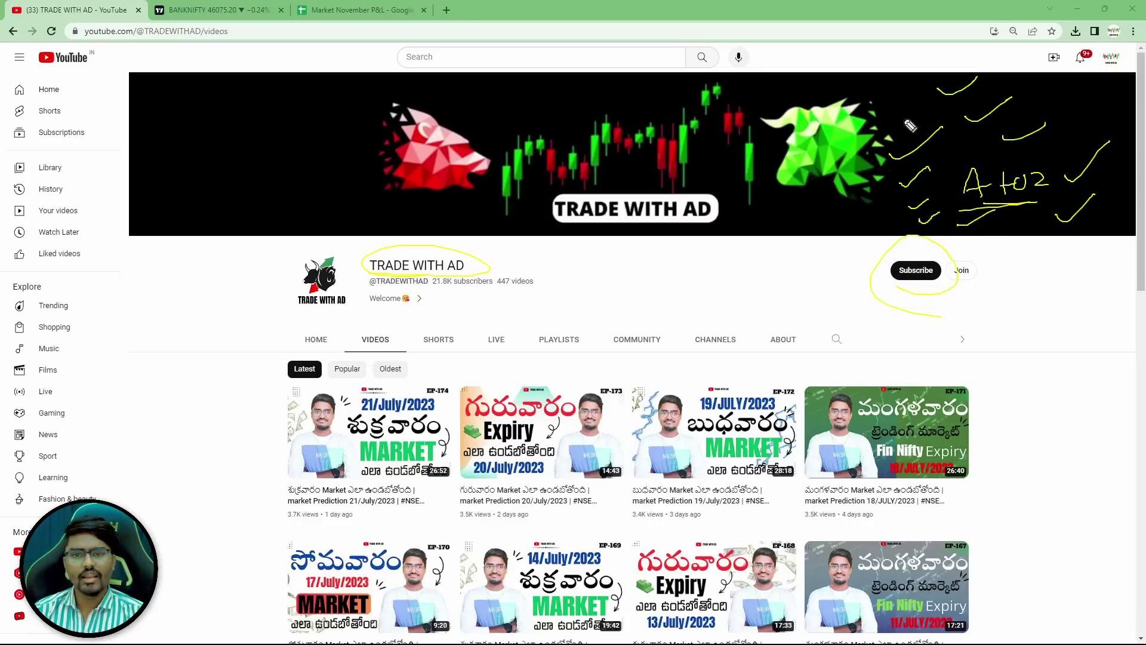
pyautogui.press('Escape')
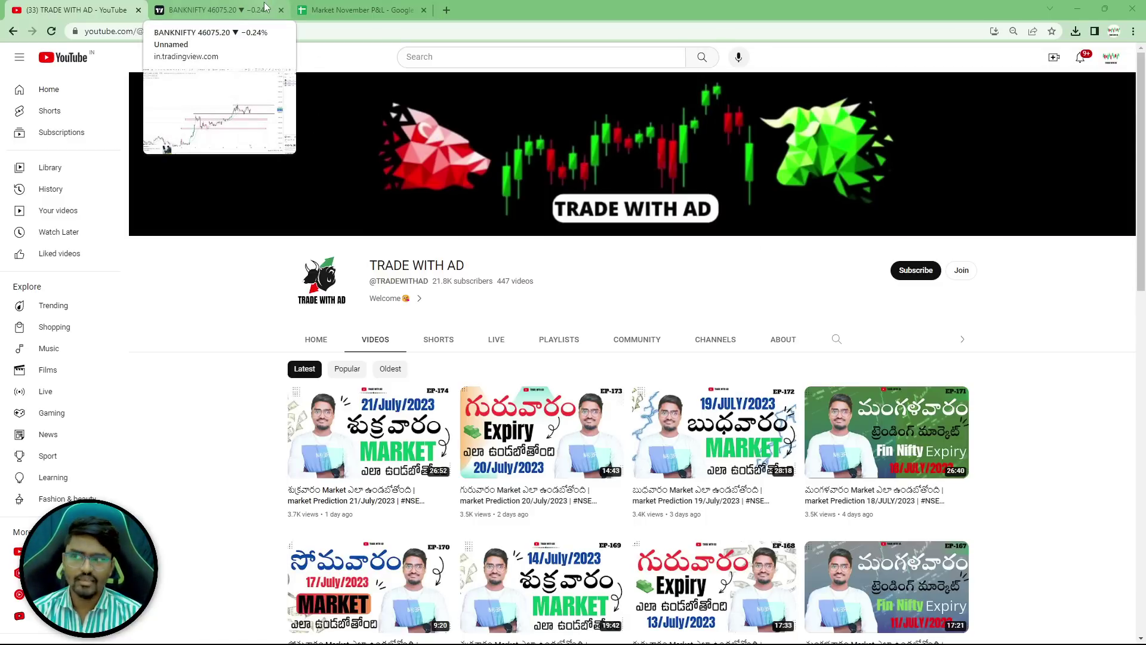
# Open Telegram Web in a new tab and view the TRADE WITH AD group and the A to Z Course group.
pyautogui.click(446, 10)
pyautogui.click(506, 298)
pyautogui.click(362, 10)
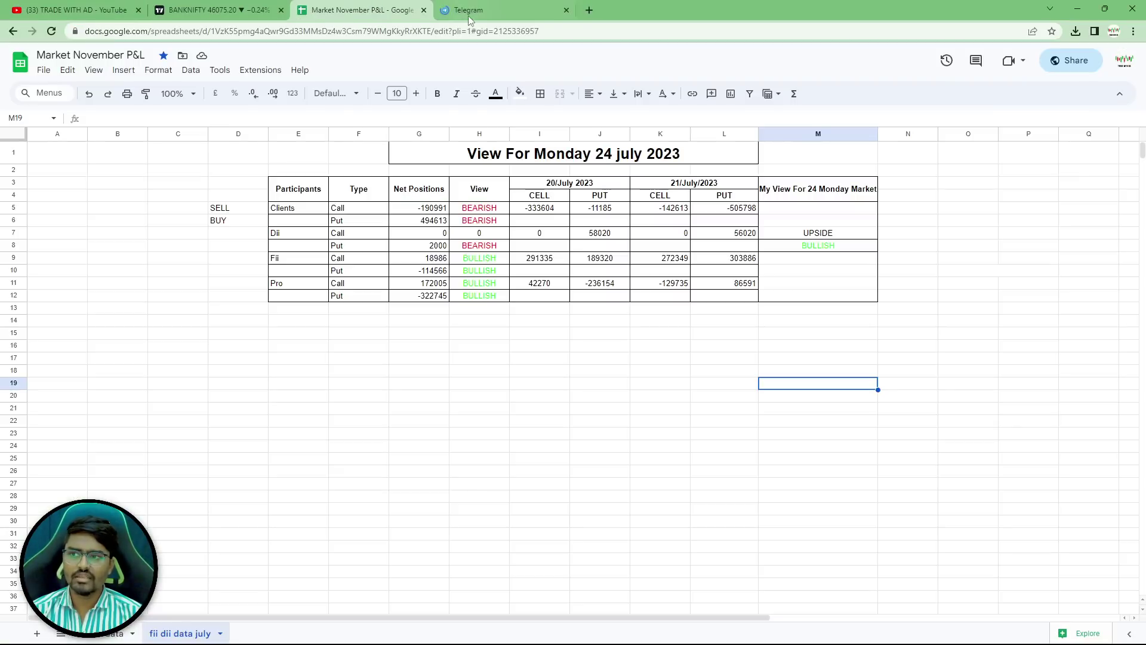
pyautogui.click(475, 14)
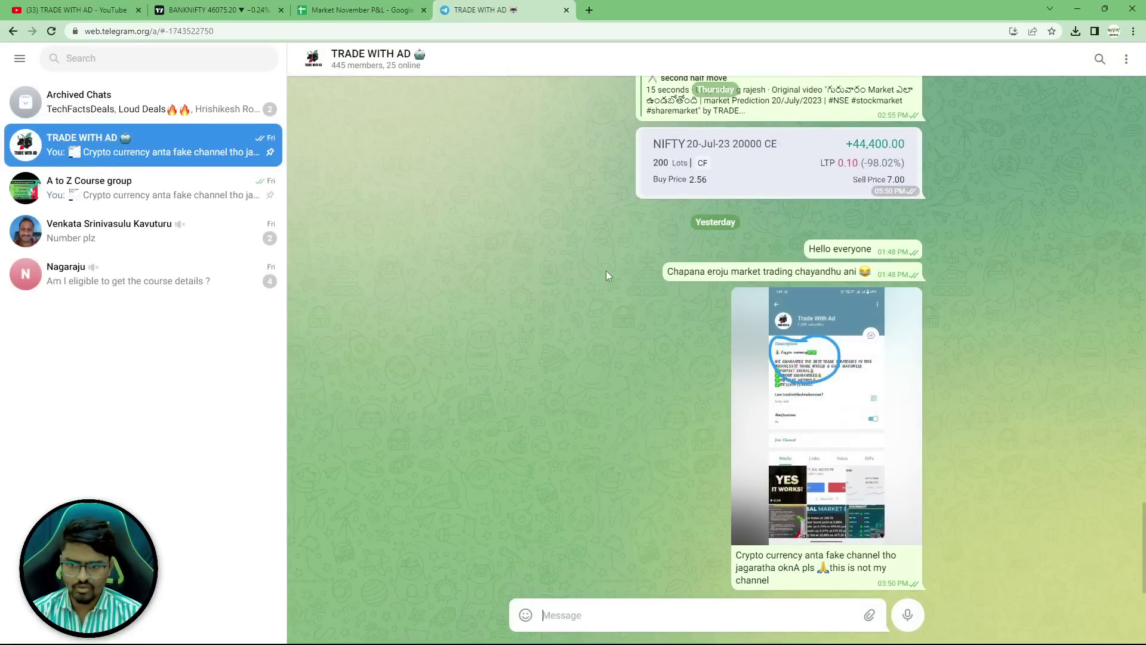
pyautogui.click(152, 196)
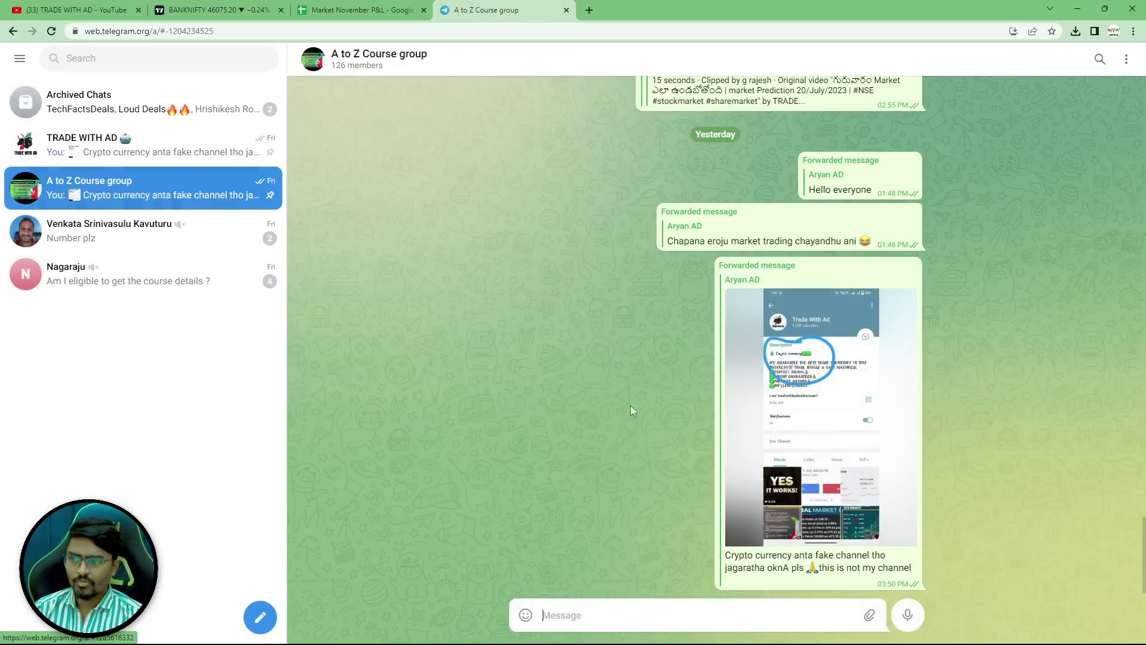
# Handwrite pen notes beside the market view table in Google Sheets, clear them, and return to the TRADE WITH AD YouTube page.
pyautogui.click(362, 10)
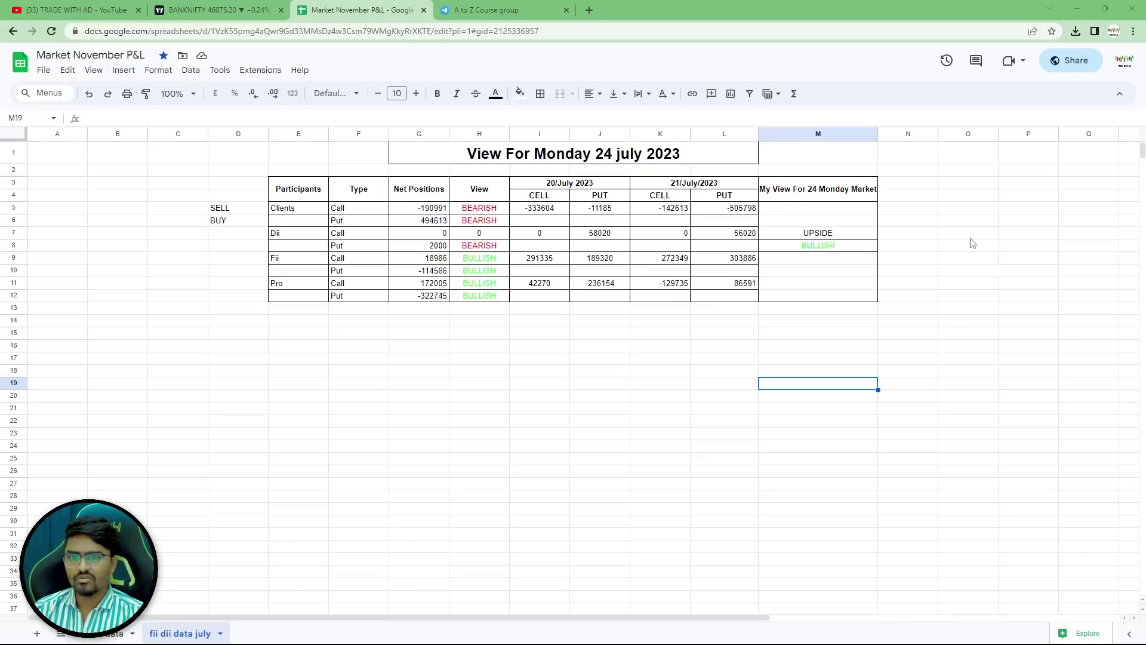
pyautogui.moveTo(970, 199); pyautogui.dragTo(1017, 206)
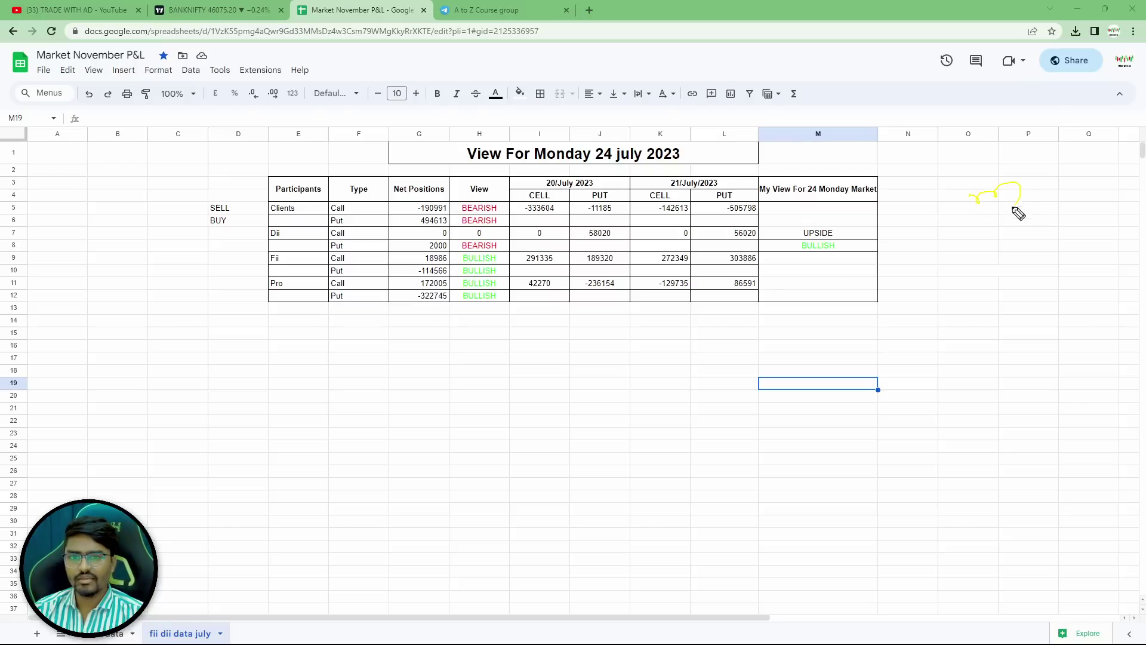
pyautogui.moveTo(944, 271); pyautogui.dragTo(1006, 273)
pyautogui.moveTo(968, 299); pyautogui.dragTo(1035, 272)
pyautogui.moveTo(992, 342)
pyautogui.mouseDown()
pyautogui.moveTo(1009, 349)
pyautogui.moveTo(1005, 363)
pyautogui.mouseUp()
pyautogui.moveTo(1024, 336); pyautogui.dragTo(1078, 345)
pyautogui.moveTo(999, 392); pyautogui.dragTo(1000, 416)
pyautogui.moveTo(1022, 394); pyautogui.dragTo(1050, 388)
pyautogui.moveTo(1009, 427); pyautogui.dragTo(1058, 410)
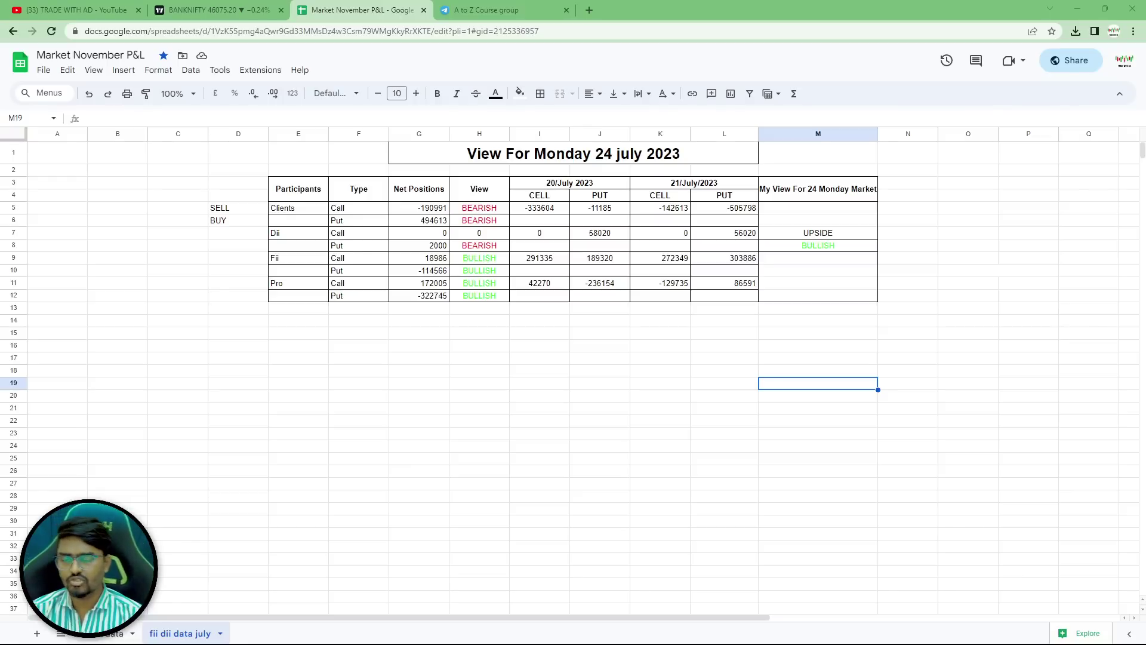
pyautogui.click(92, 10)
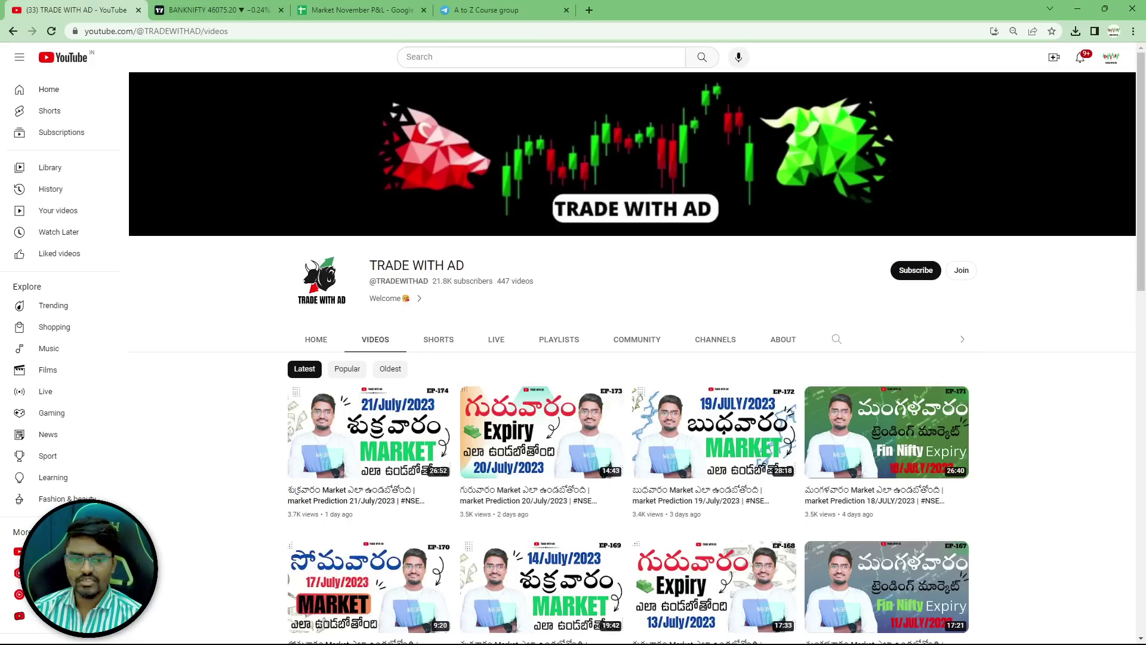